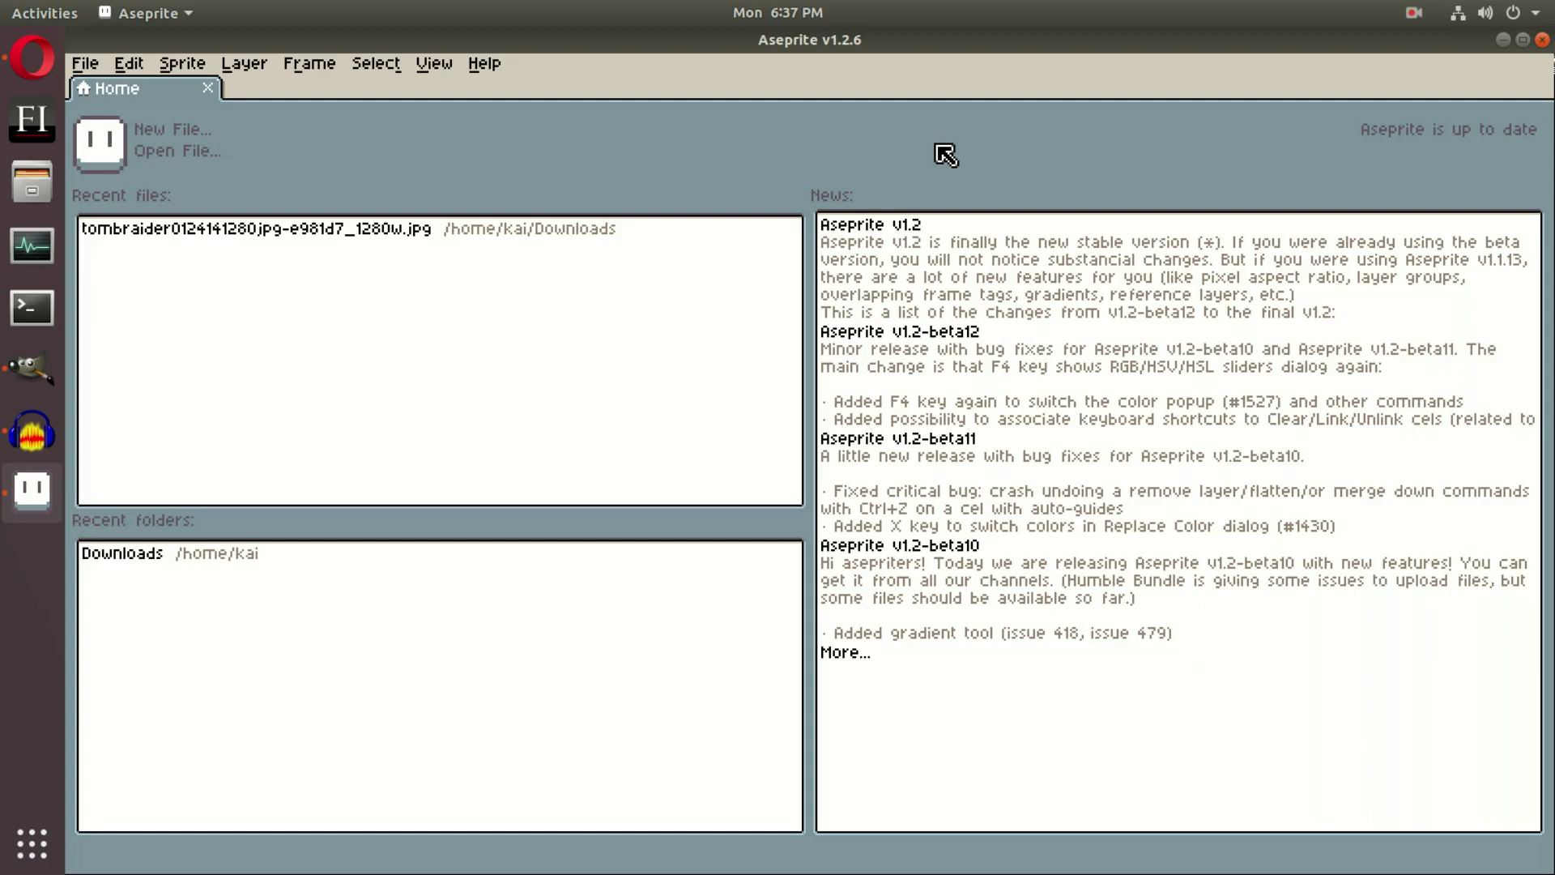
- Create a new 32 × 32 px RGBA sprite with a transparent background
left_click(85, 63)
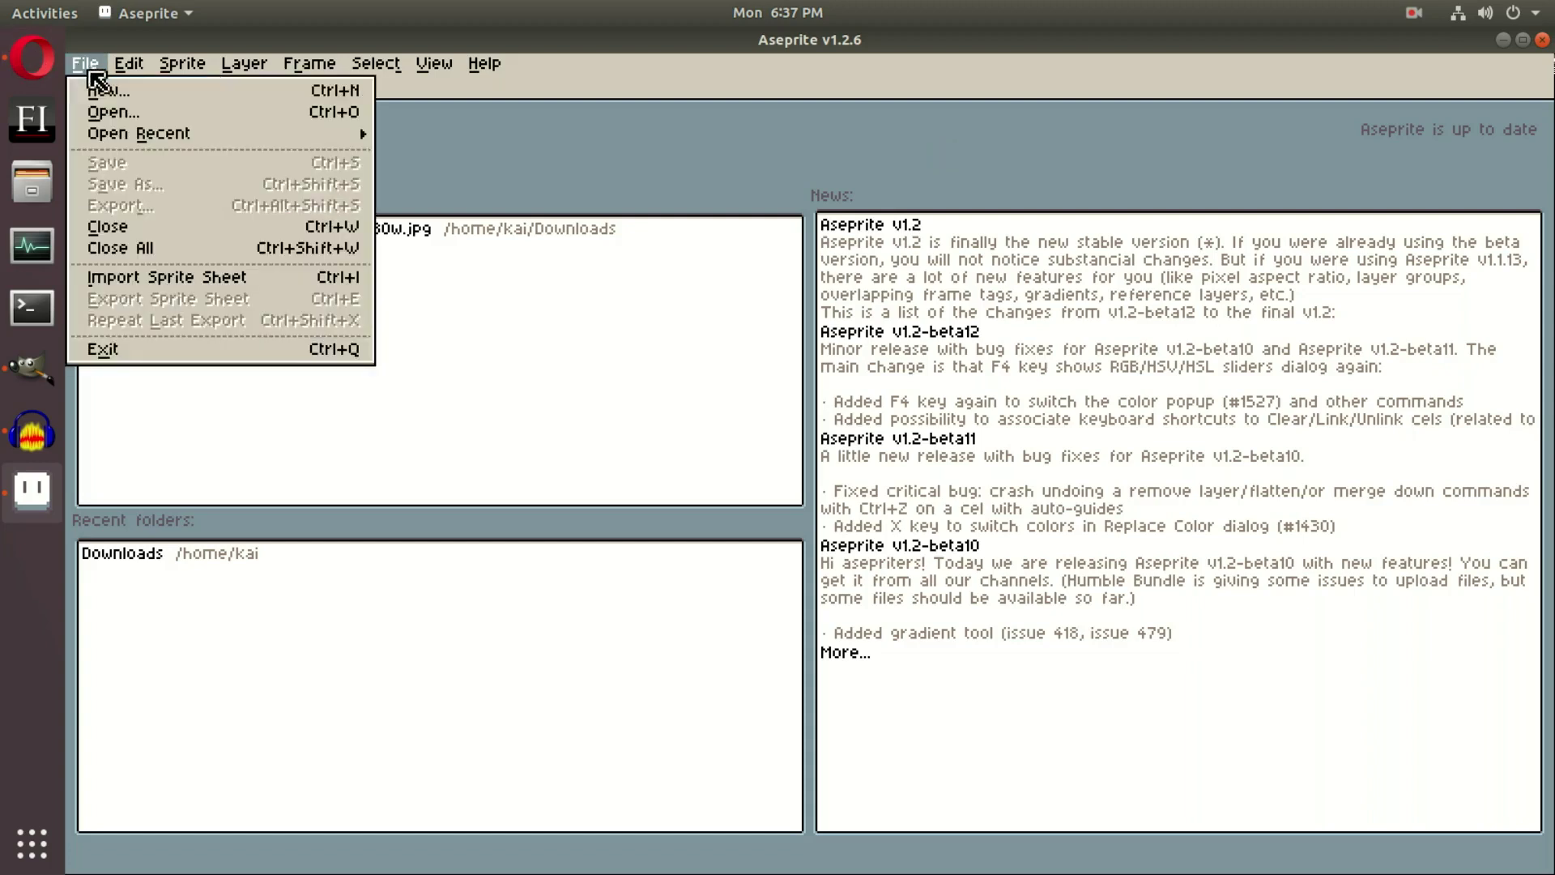
left_click(172, 91)
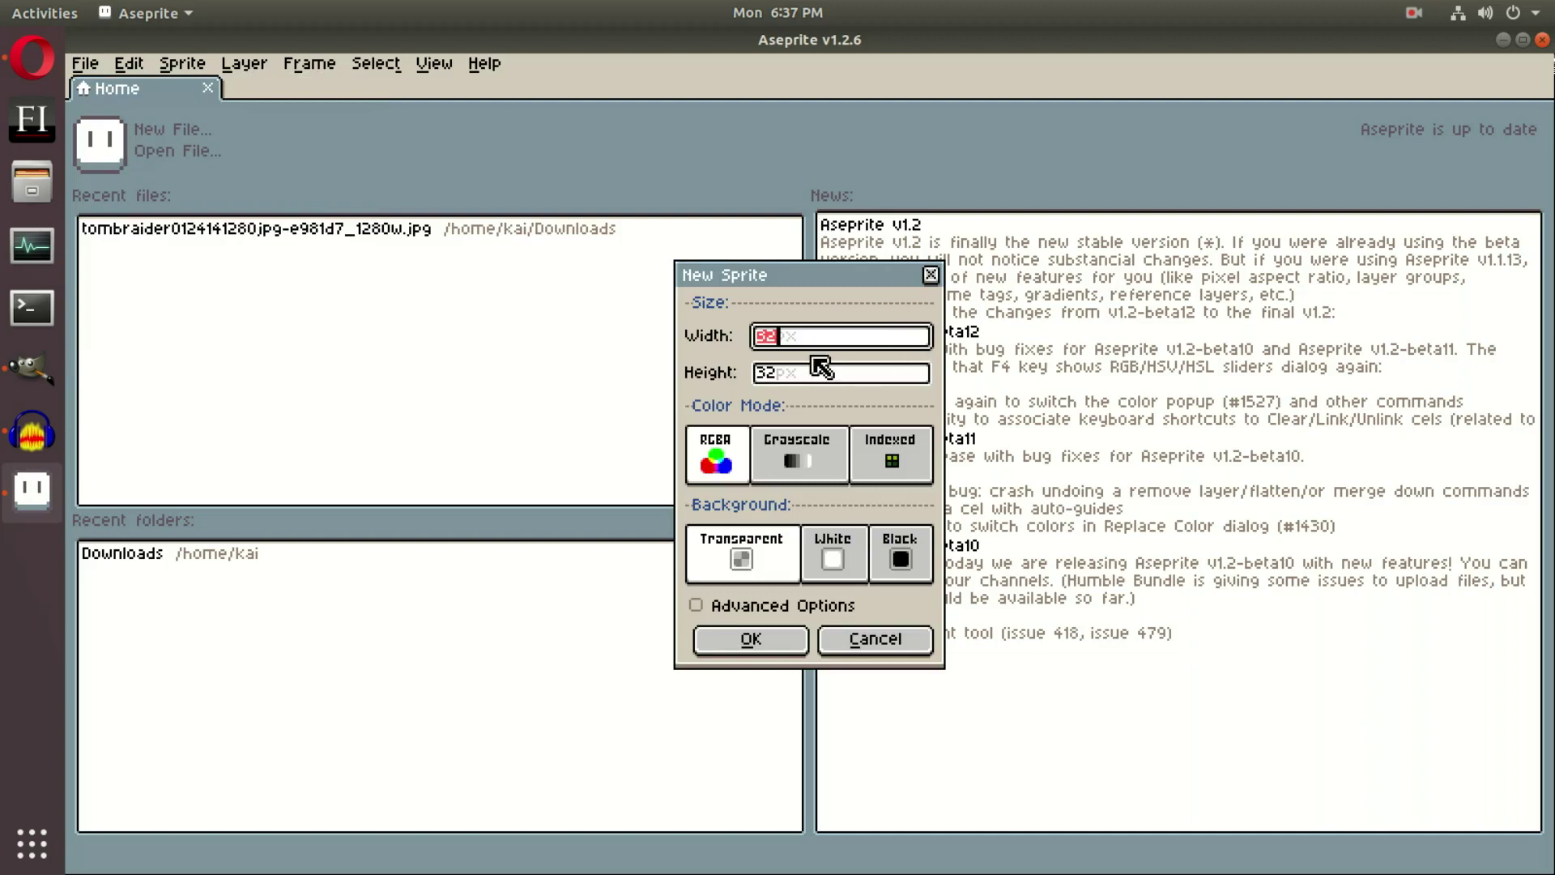
left_click(752, 640)
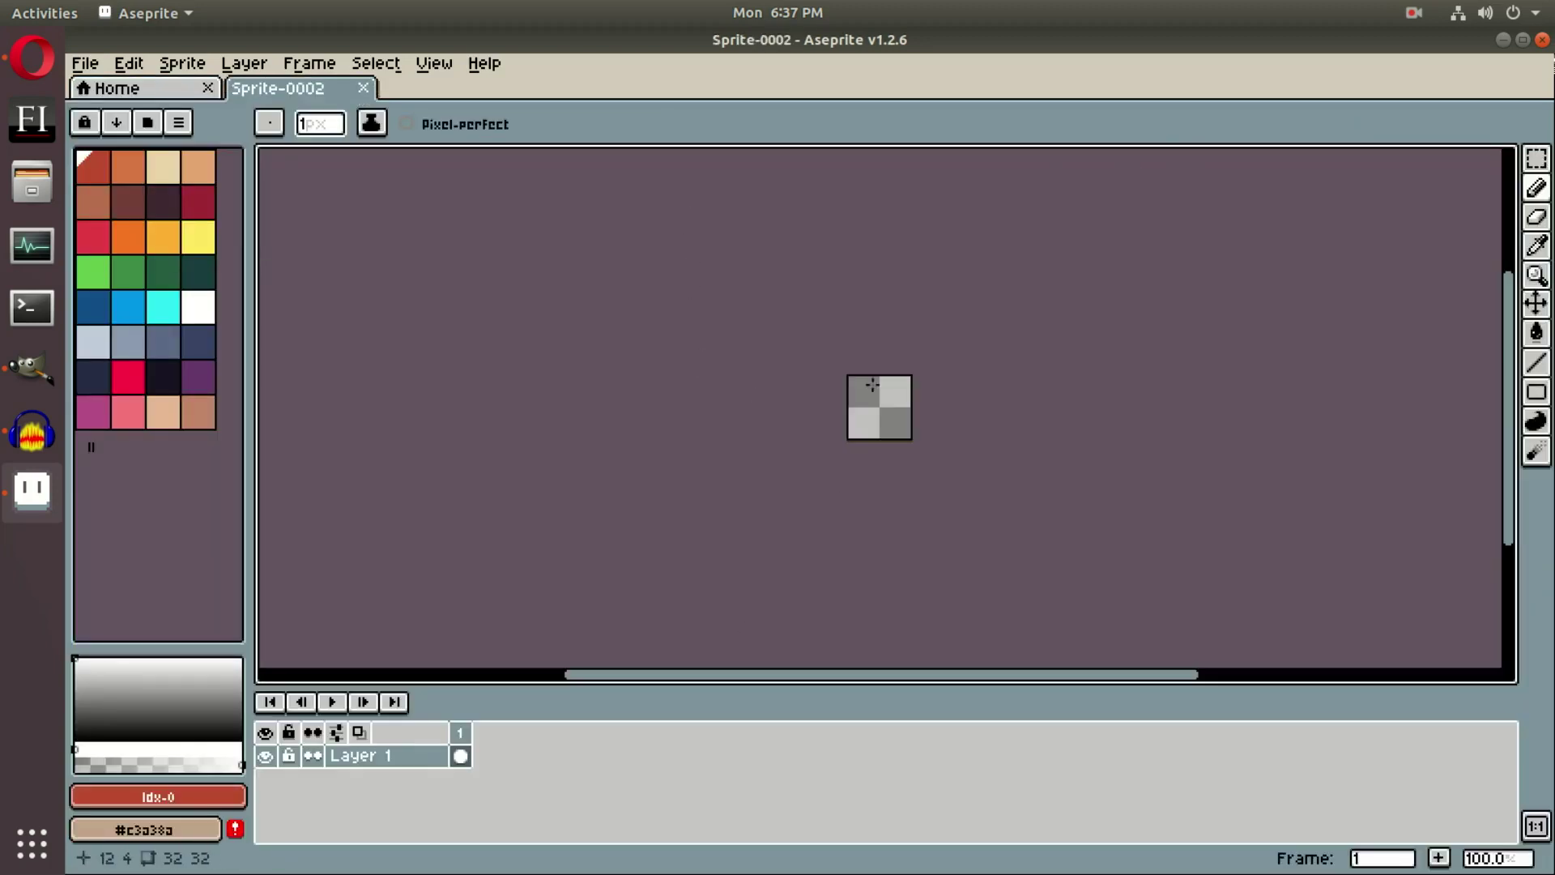
scroll(1047, 392, "up", 4)
scroll(958, 354, "up", 1)
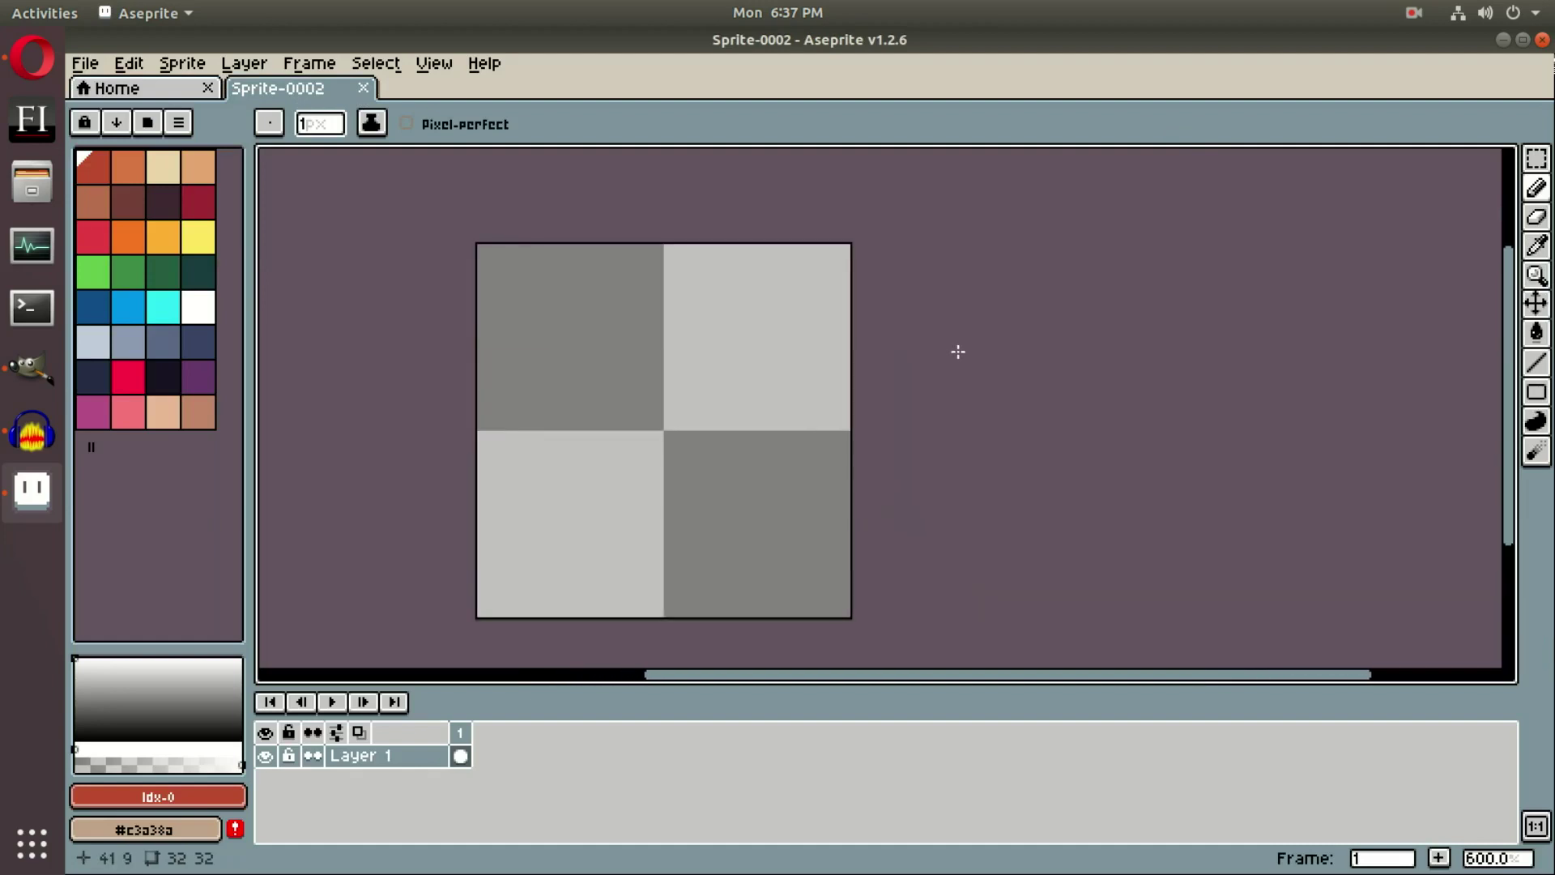
- Widen the colour palette area and load a different preset palette that starts with black and grays
left_click_drag(958, 353, 1092, 335)
scroll(1053, 334, "up", 2)
scroll(1053, 334, "down", 1)
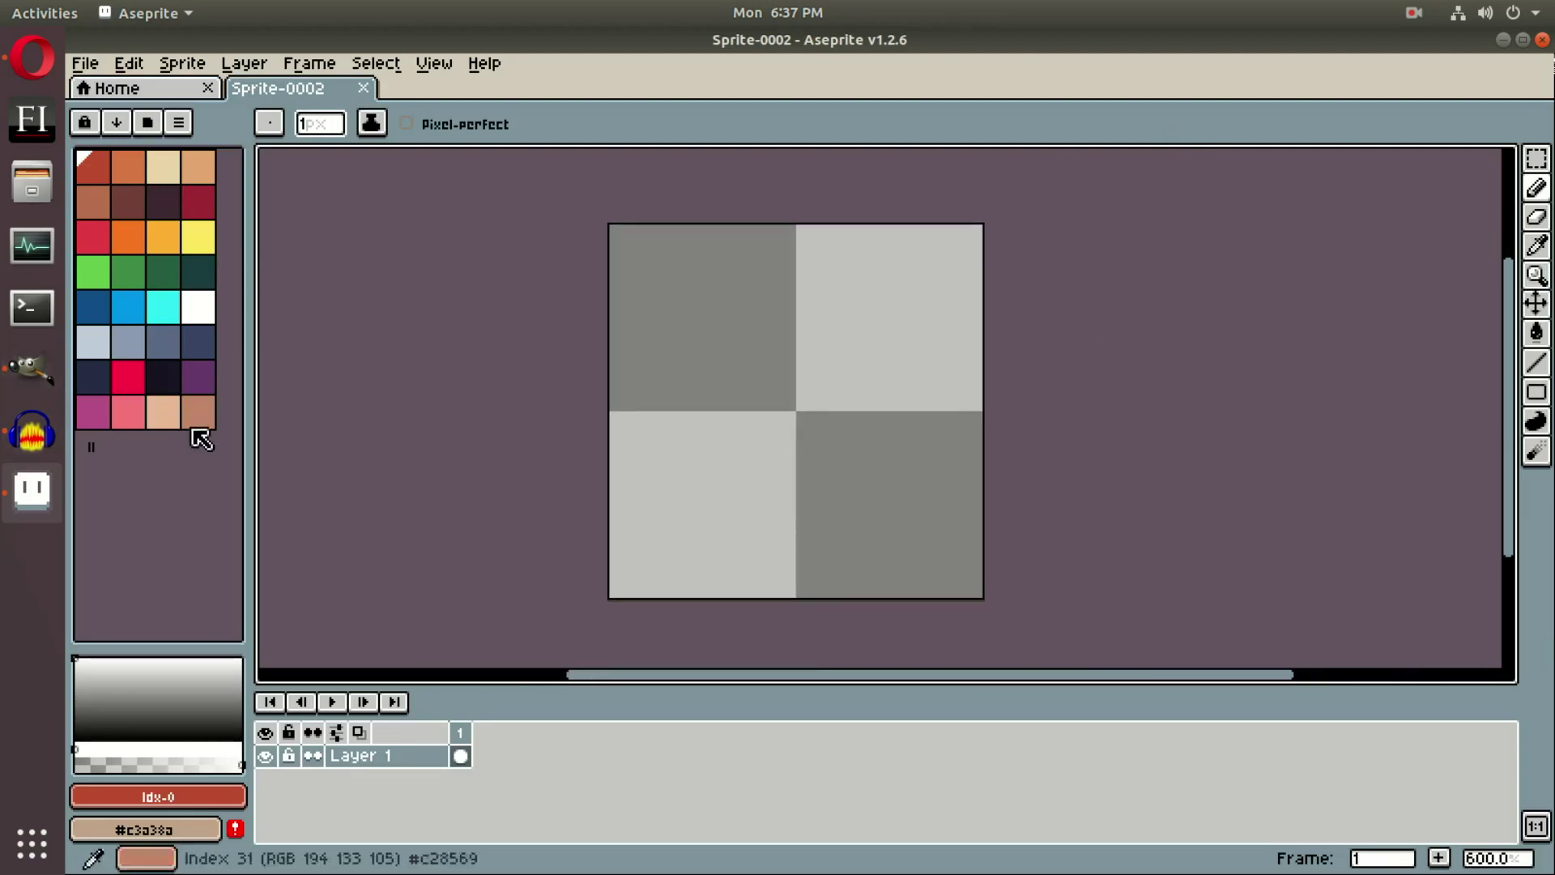
left_click_drag(248, 423, 273, 421)
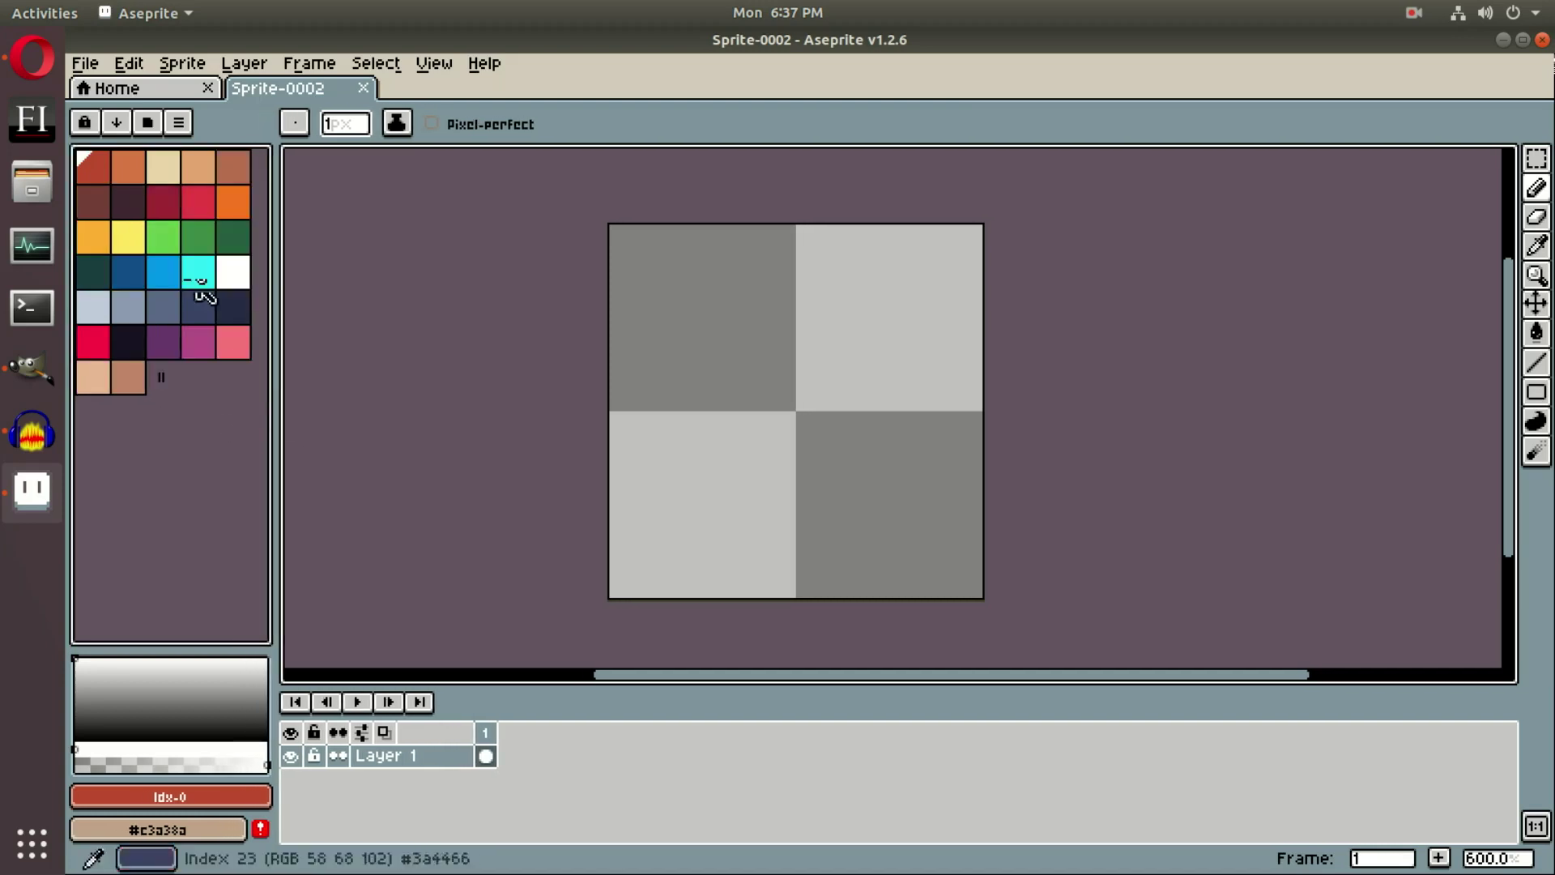
left_click(178, 124)
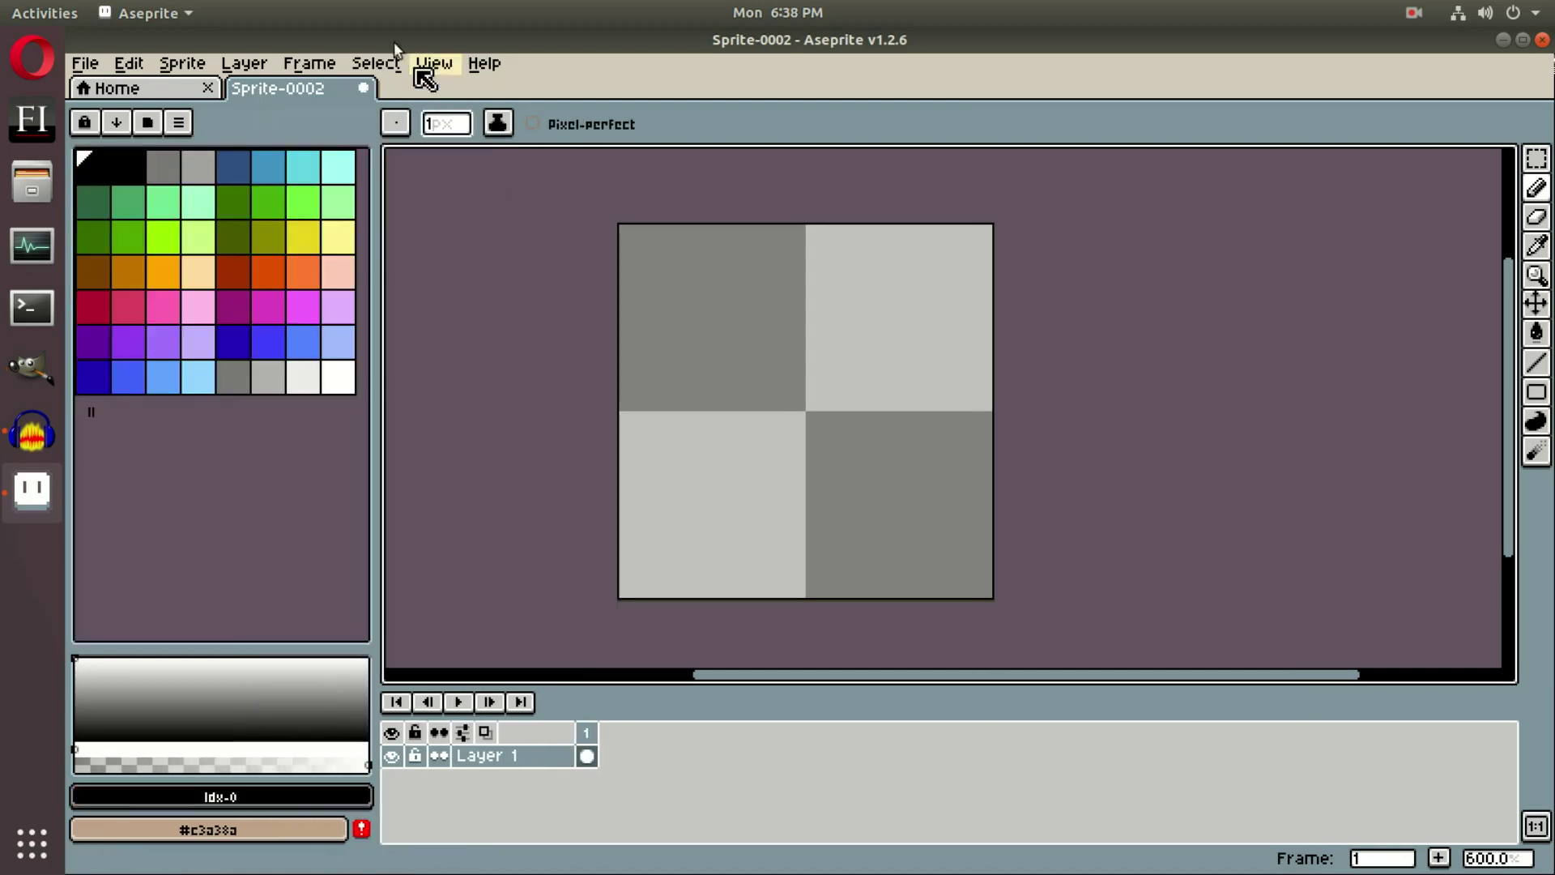
- Turn on tiled mode in both axes for the sprite
left_click(435, 64)
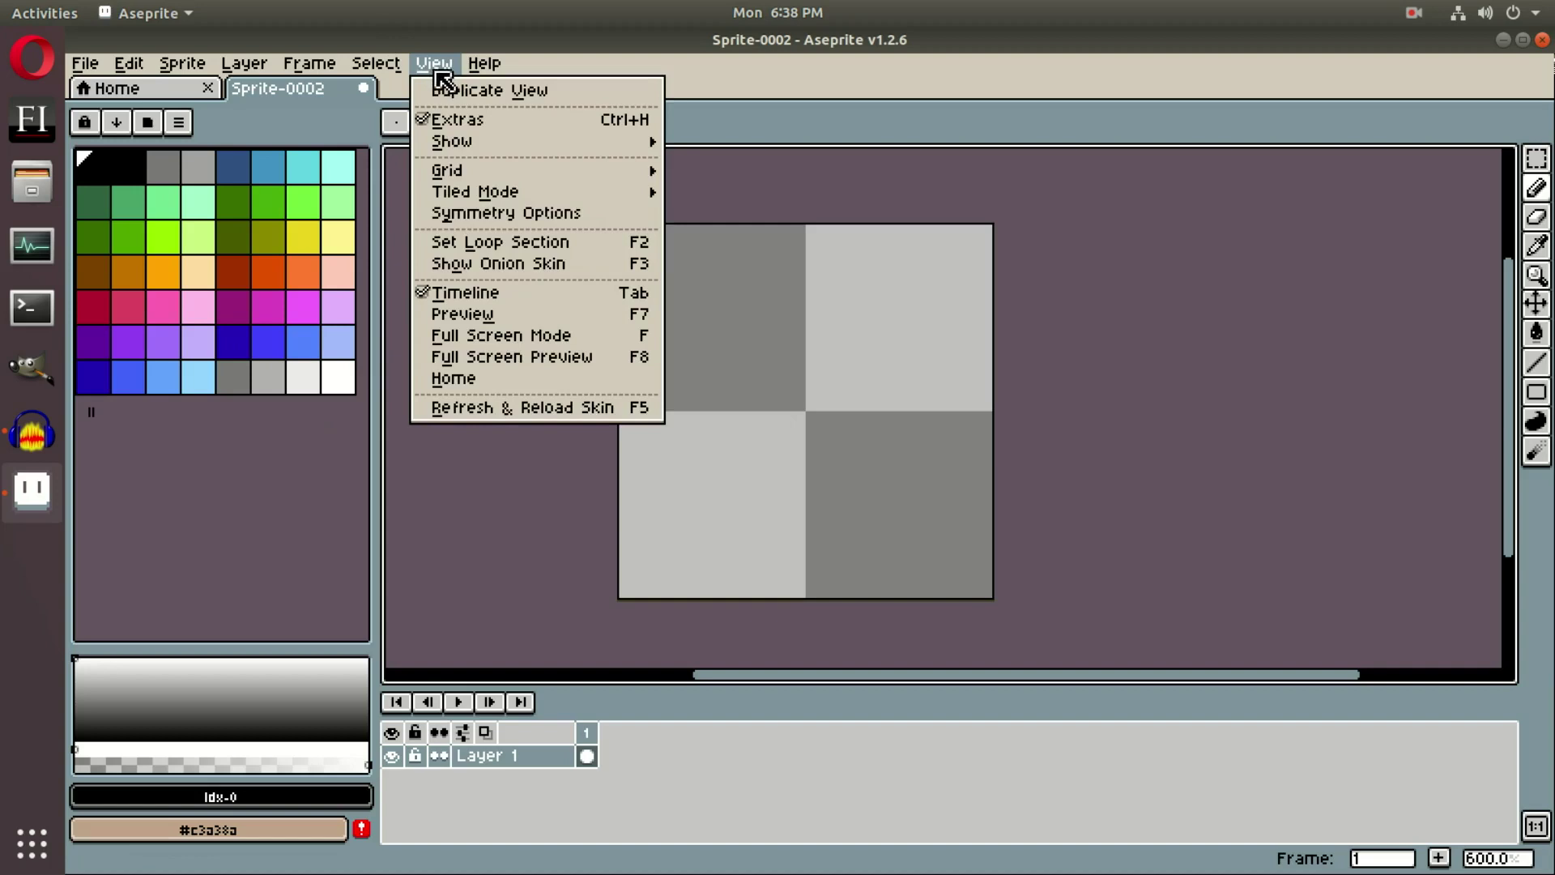
mouse_move(562, 199)
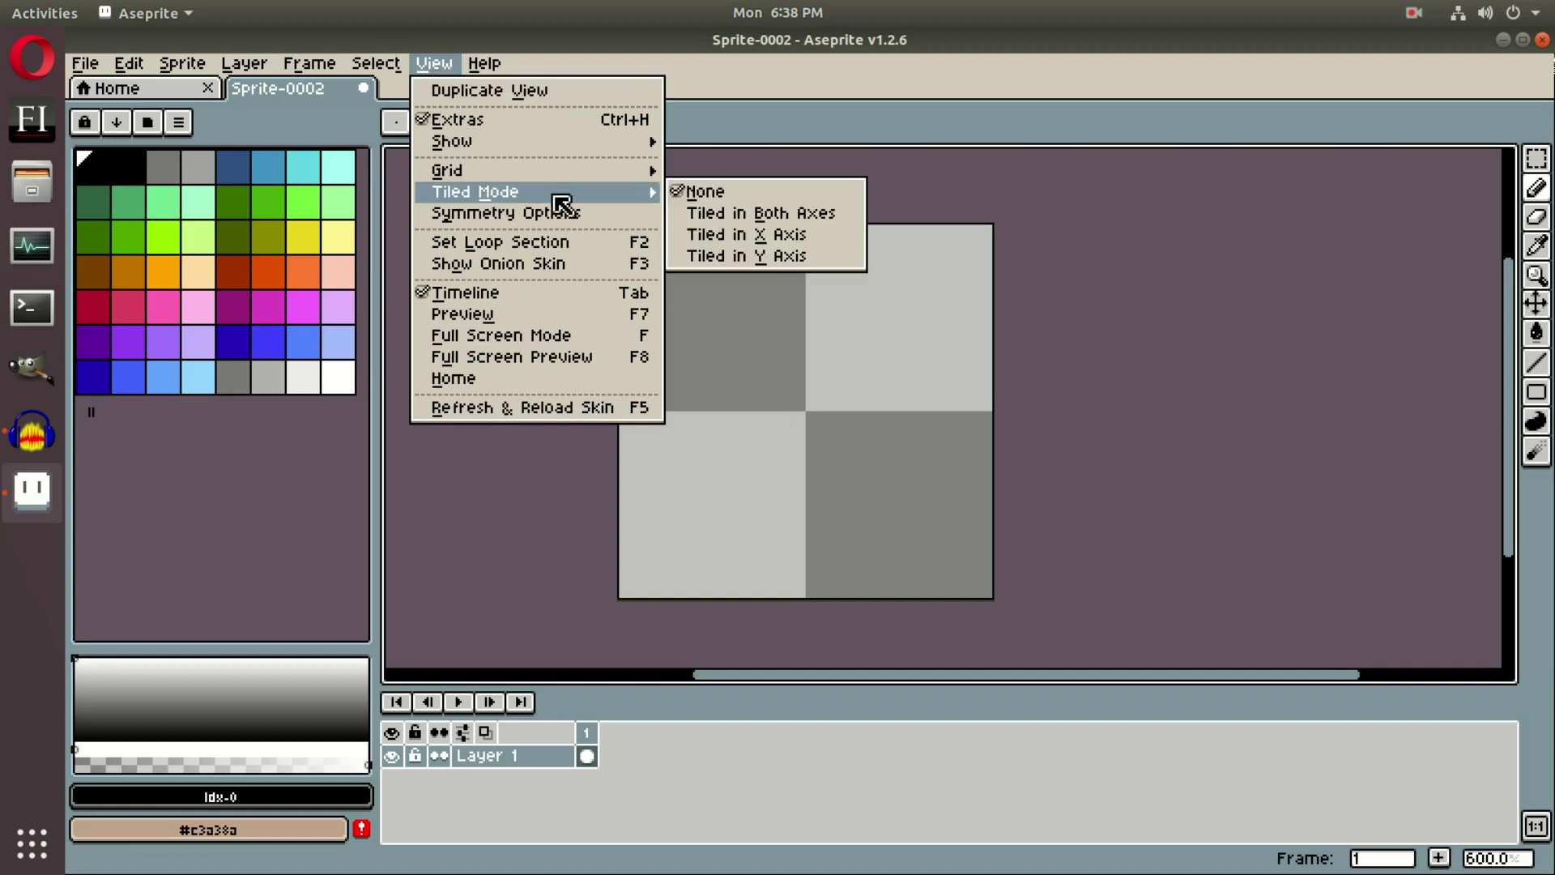
left_click(805, 215)
scroll(823, 224, "down", 3)
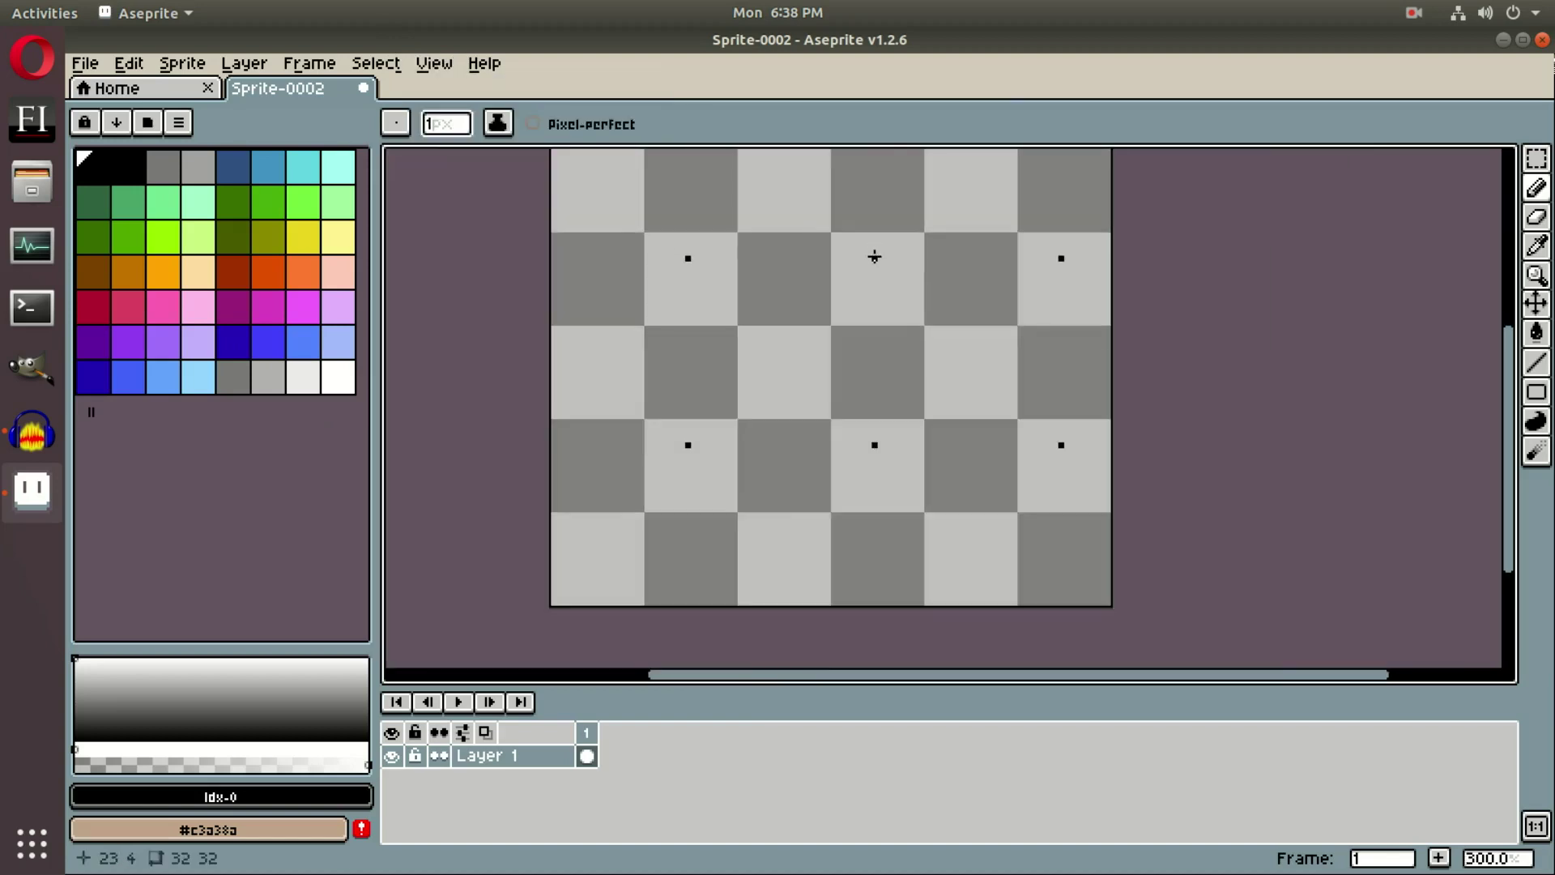
- Try freehand black pencil strokes across the tile borders to test the repeating canvas, and undo them all
mouse_move(1124, 275)
left_mouse_down()
mouse_move(1096, 375)
mouse_move(1089, 226)
mouse_move(1037, 416)
left_mouse_up()
left_click_drag(745, 462, 812, 392)
mouse_move(837, 253)
left_mouse_down()
mouse_move(807, 265)
mouse_move(802, 448)
left_mouse_up()
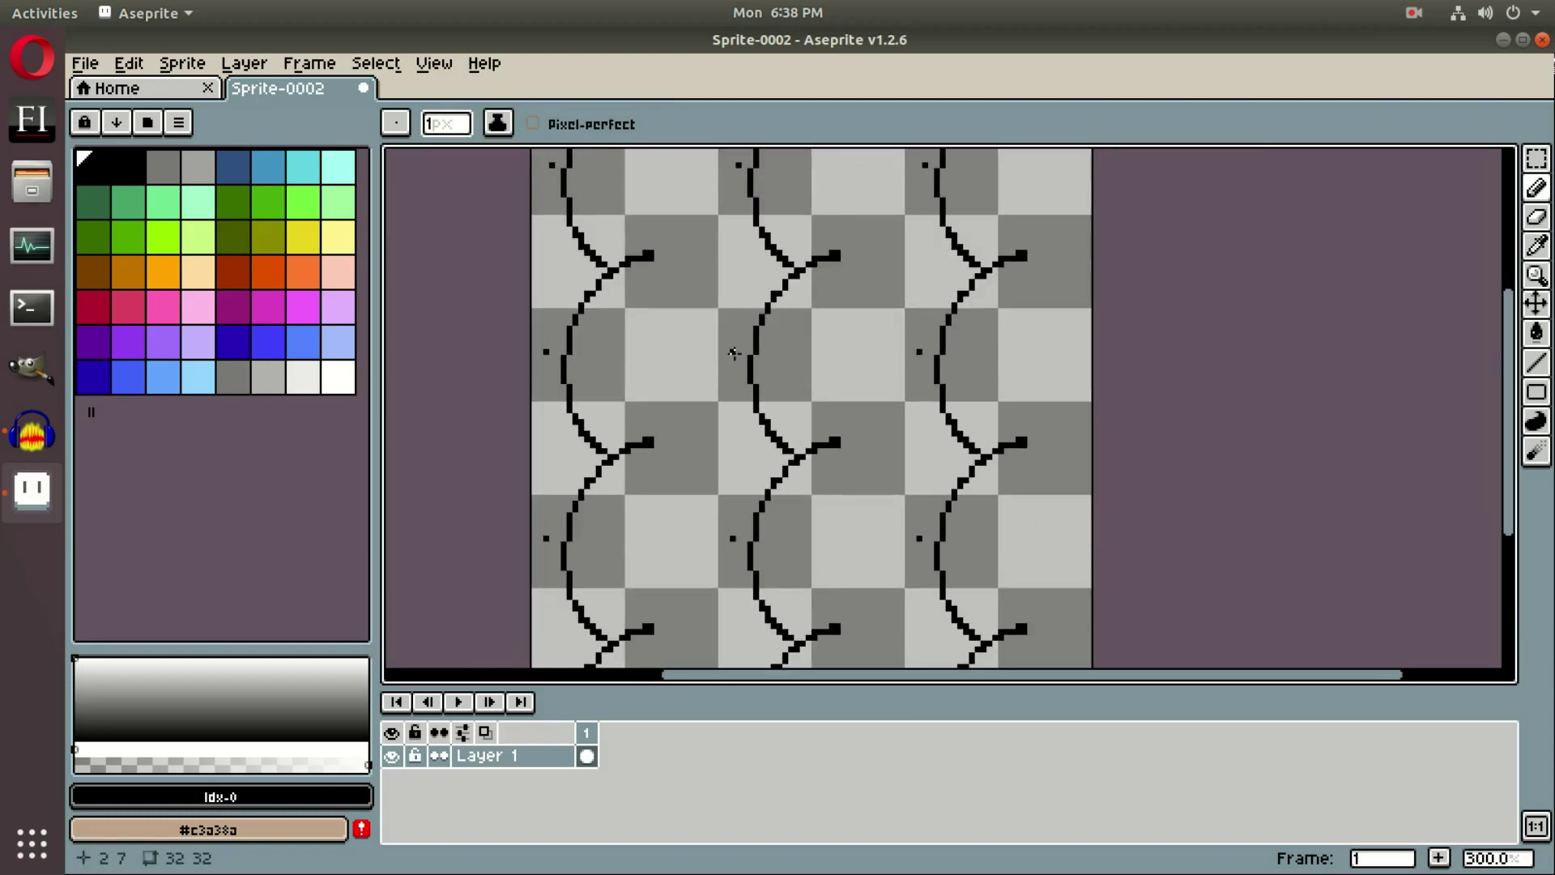
key("ctrl+z")
mouse_move(733, 322)
left_mouse_down()
mouse_move(788, 344)
mouse_move(770, 368)
mouse_move(794, 378)
mouse_move(803, 318)
mouse_move(856, 415)
mouse_move(777, 309)
mouse_move(830, 304)
mouse_move(852, 329)
mouse_move(793, 339)
mouse_move(739, 438)
mouse_move(771, 376)
left_mouse_up()
key("ctrl+z")
key("ctrl+z")
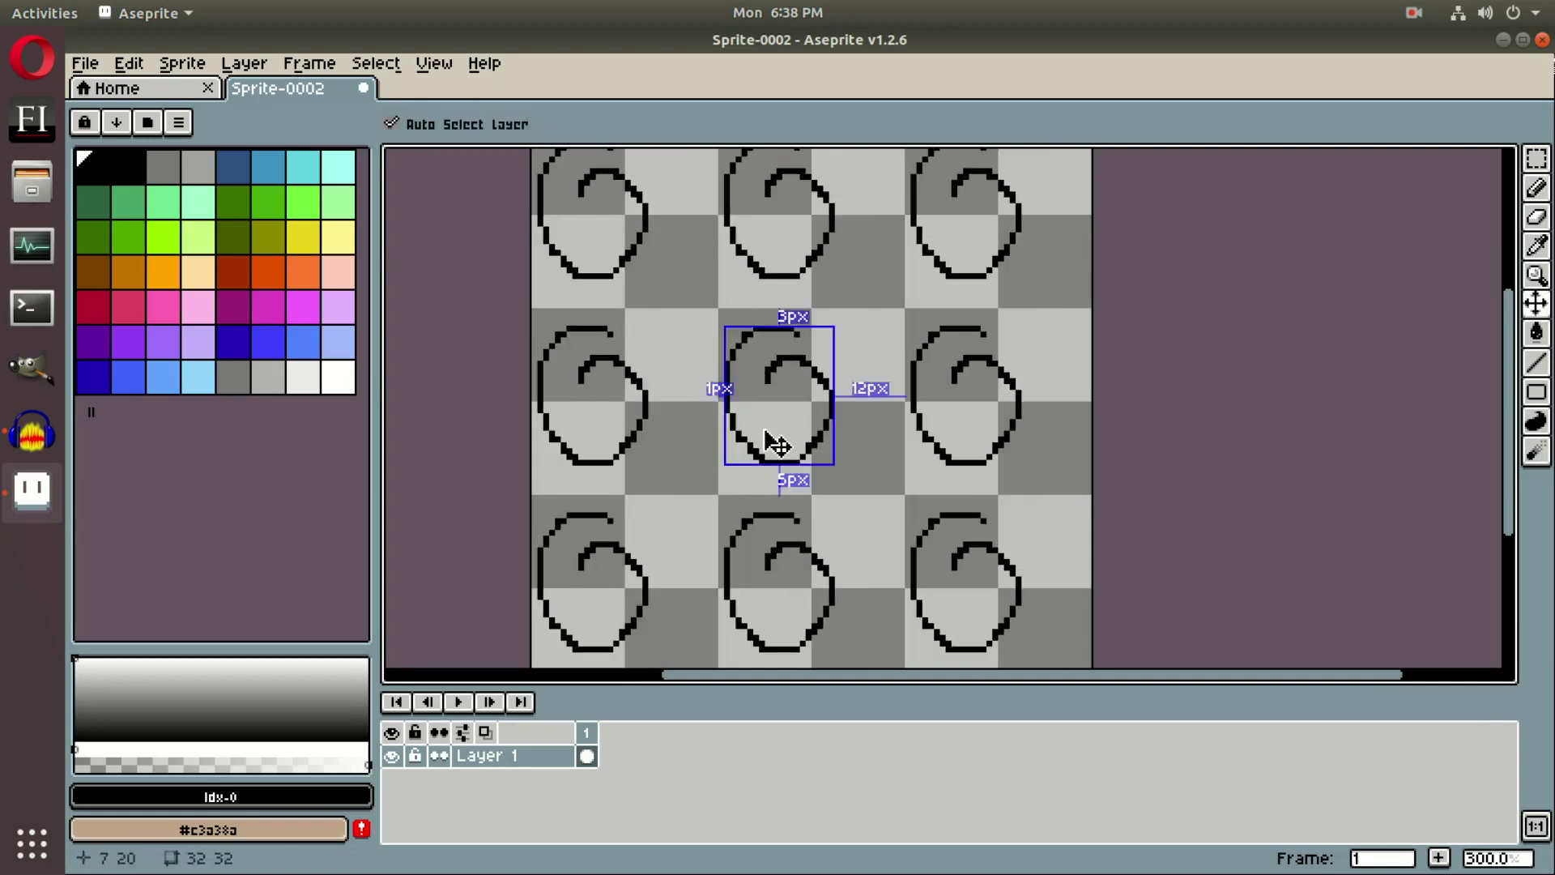
key("ctrl+z")
mouse_move(657, 432)
left_mouse_down()
mouse_move(754, 411)
mouse_move(806, 505)
mouse_move(946, 542)
mouse_move(946, 594)
left_mouse_up()
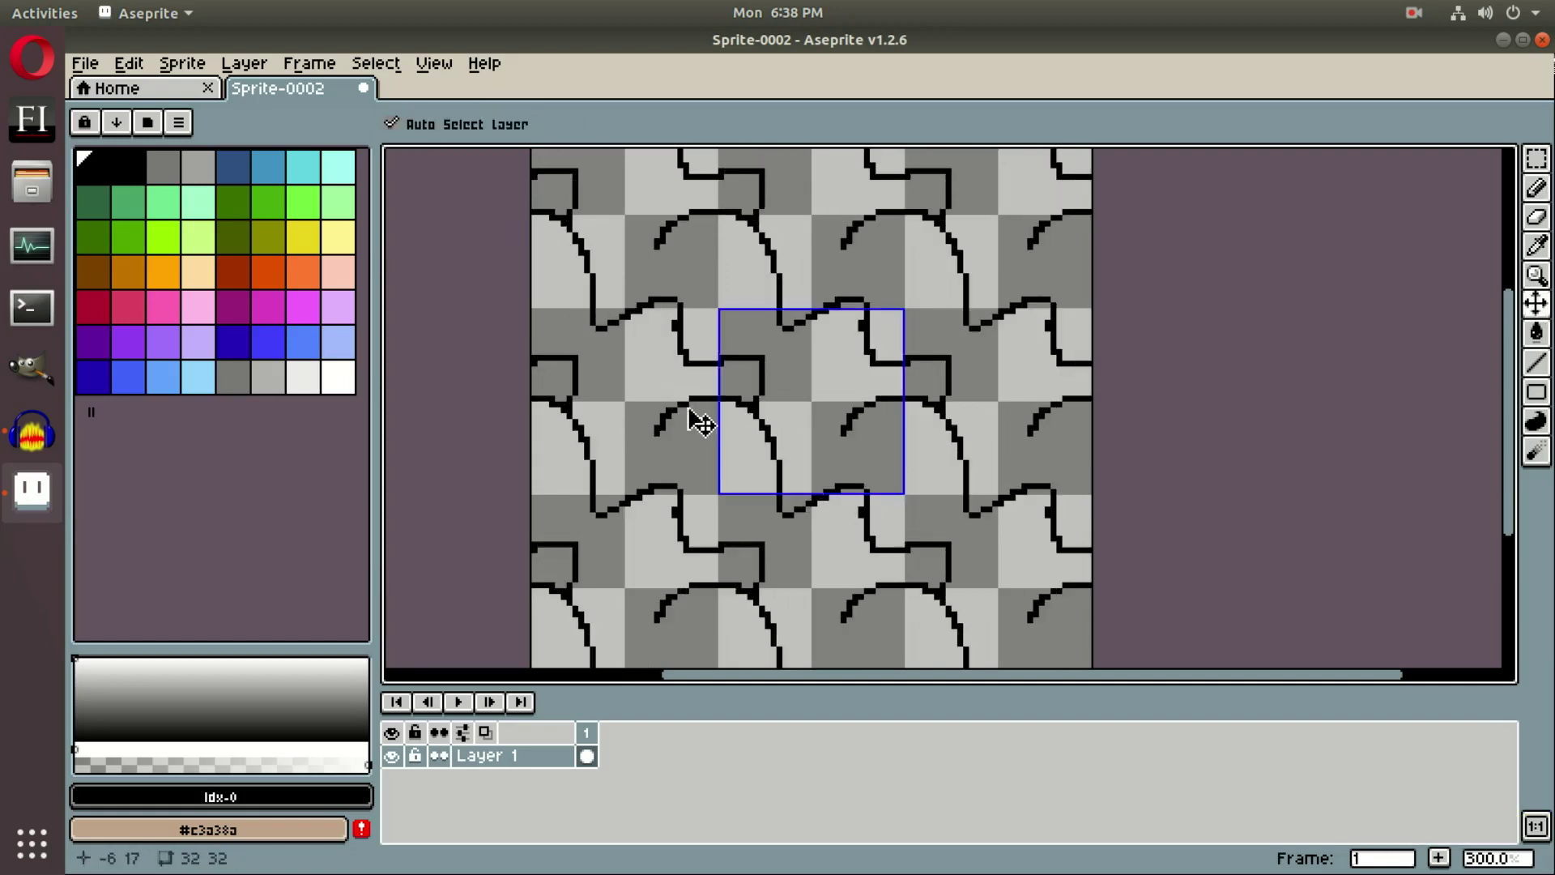
key("ctrl+z")
mouse_move(686, 393)
left_mouse_down()
mouse_move(762, 425)
mouse_move(800, 485)
mouse_move(856, 467)
mouse_move(862, 392)
left_mouse_up()
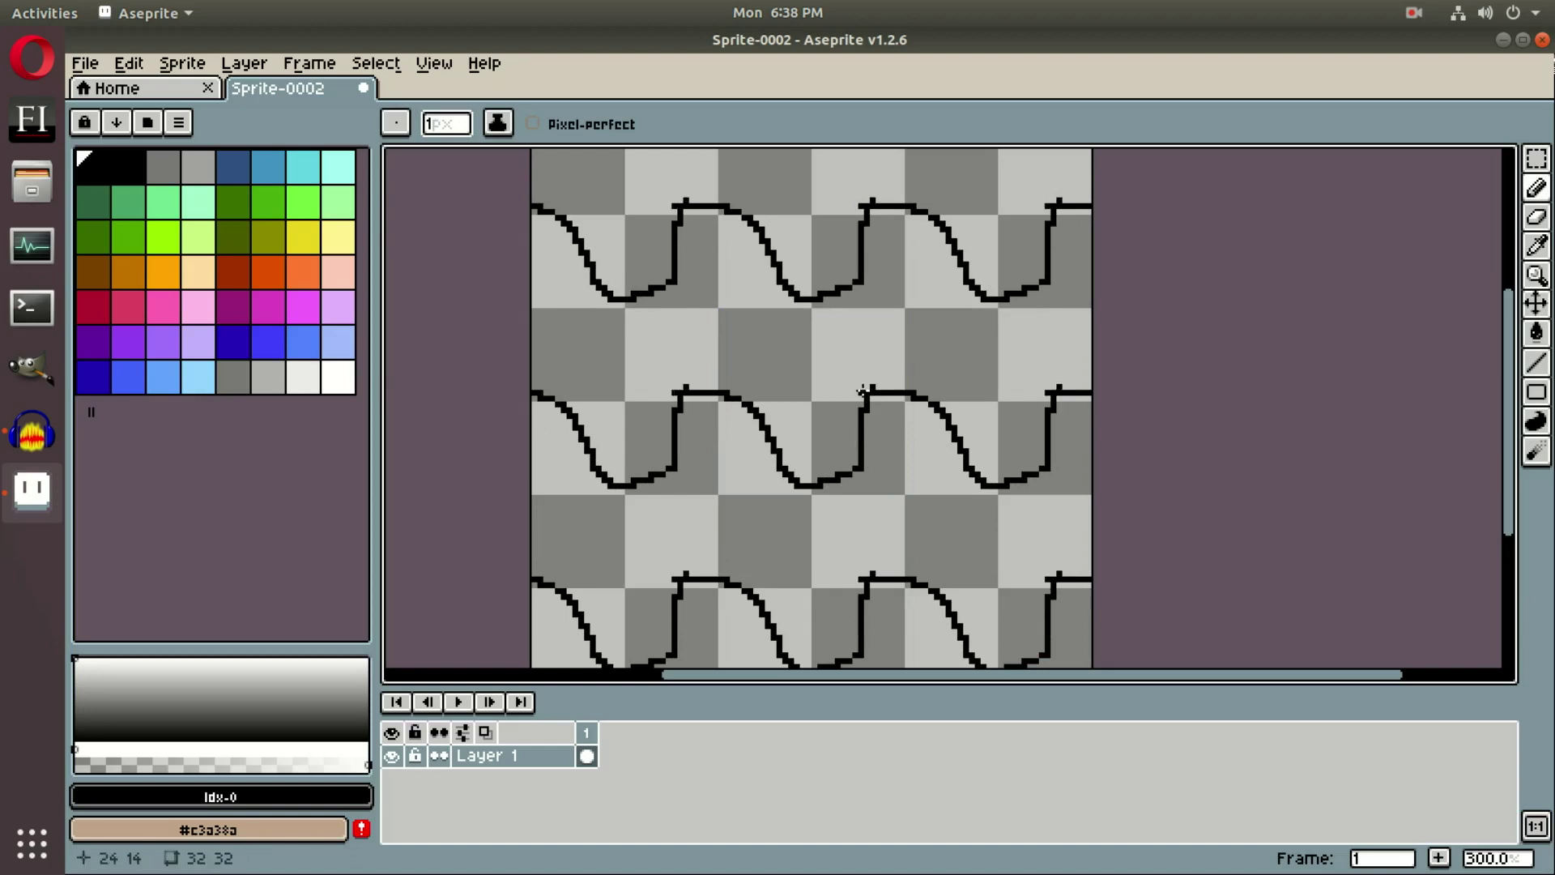
mouse_move(783, 362)
left_mouse_down()
mouse_move(793, 435)
mouse_move(804, 377)
mouse_move(712, 455)
mouse_move(799, 537)
mouse_move(763, 609)
left_mouse_up()
left_click_drag(853, 338, 843, 332)
key("ctrl+z")
key("ctrl+z")
key("ctrl+z")
key("ctrl+z")
key("ctrl+z")
key("ctrl+z")
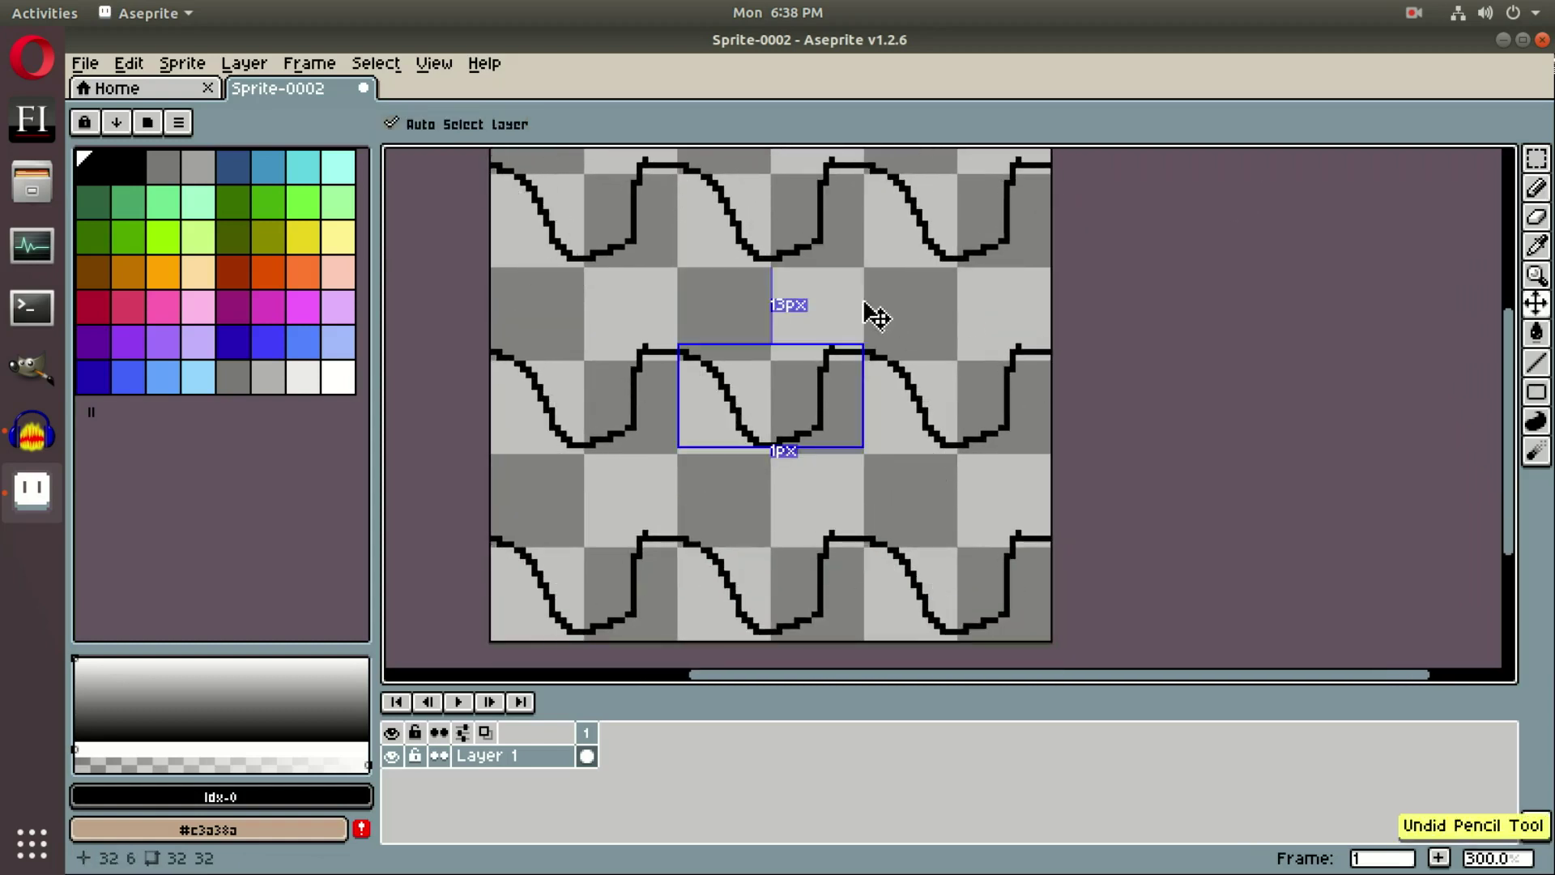
- Mix a muted greenish gray, #6e7977, starting from the palette's gray, and add it to the palette as a new colour
left_click(166, 167)
left_click_drag(174, 750, 96, 737)
left_click(223, 706)
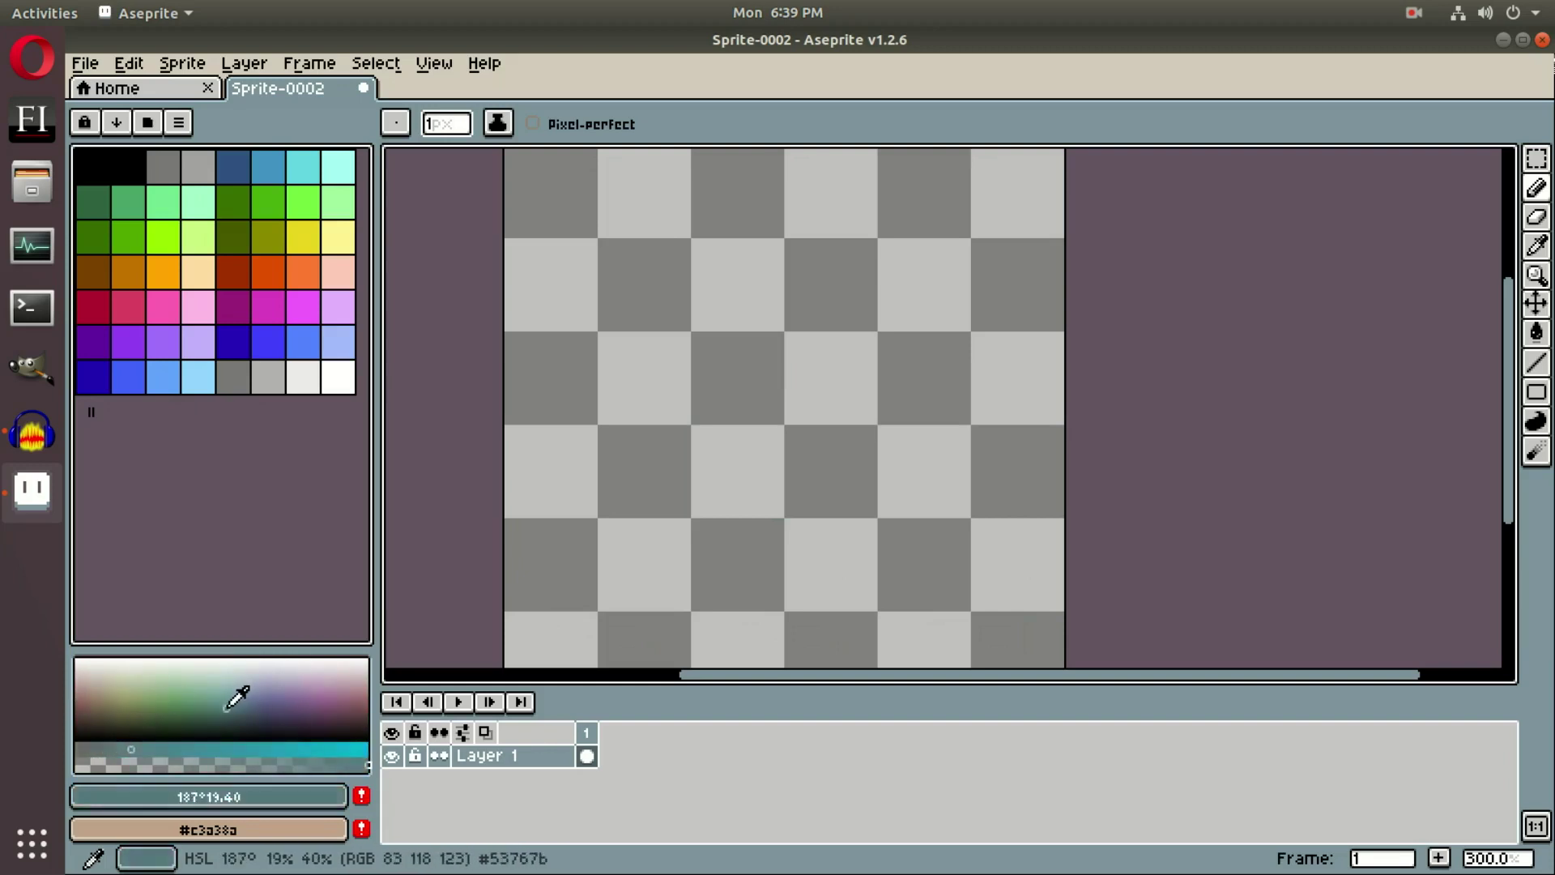
left_click_drag(225, 710, 210, 705)
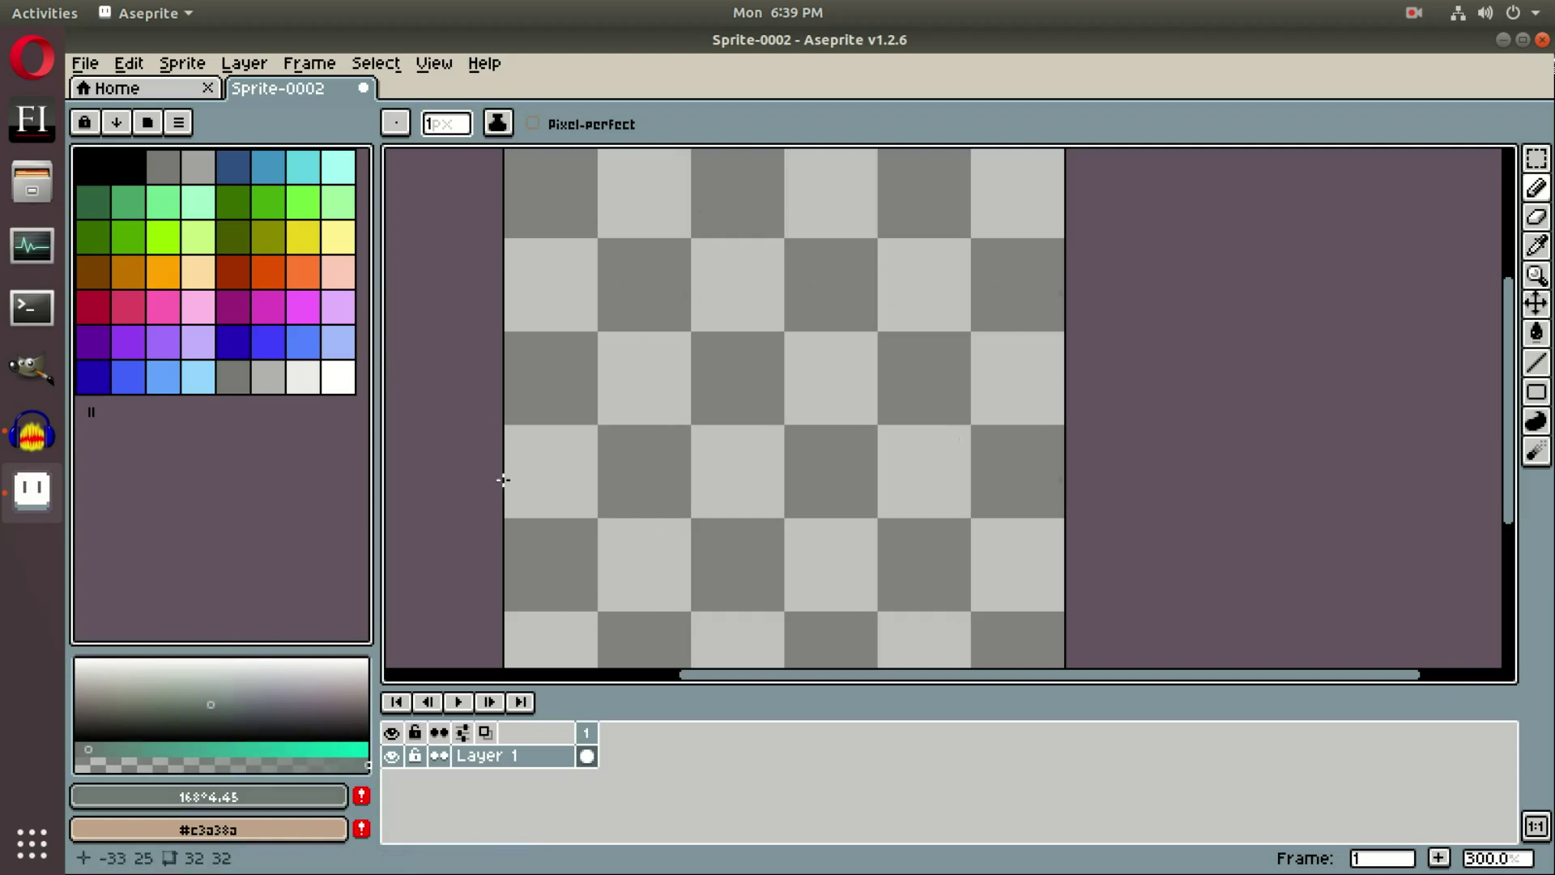
left_click(362, 795)
left_click(93, 413)
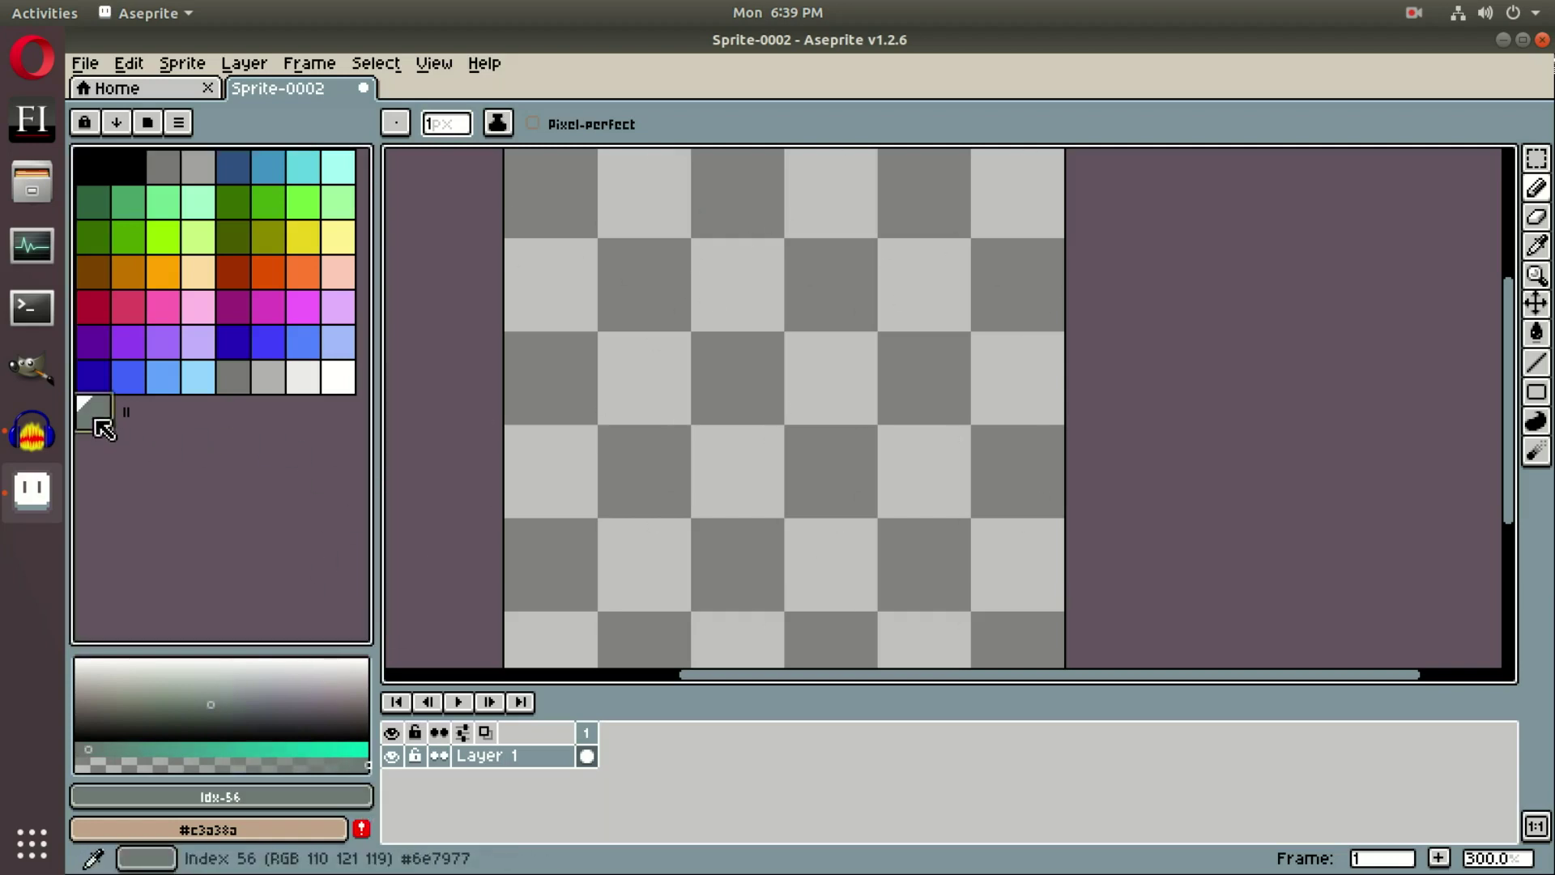
- Choose black as the drawing colour and enable the pencil's Pixel-perfect option
scroll(624, 323, "down", 2)
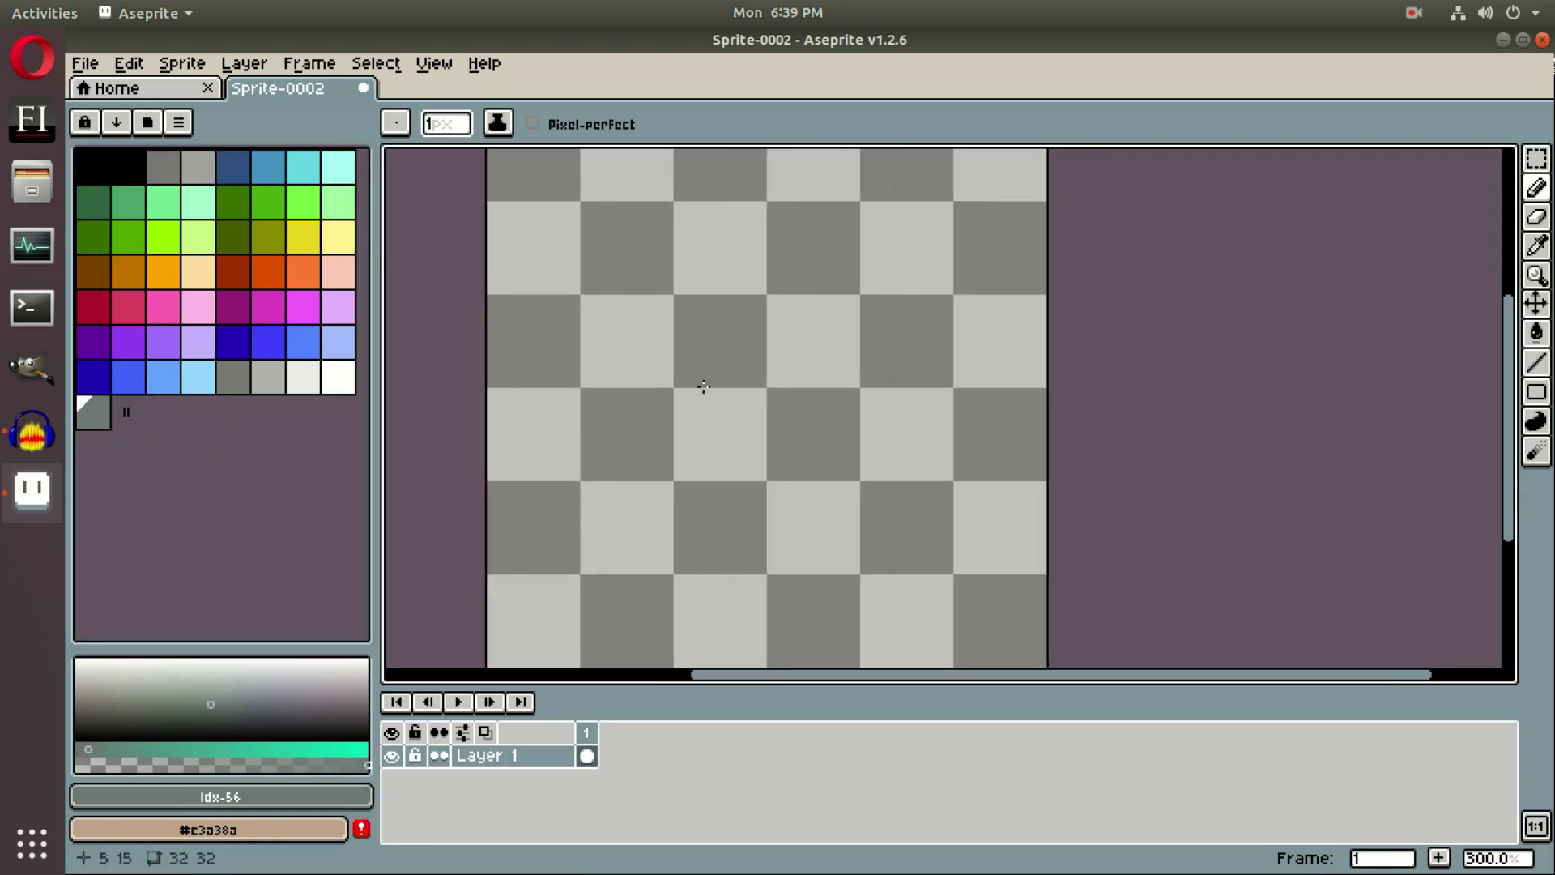
left_click(93, 177)
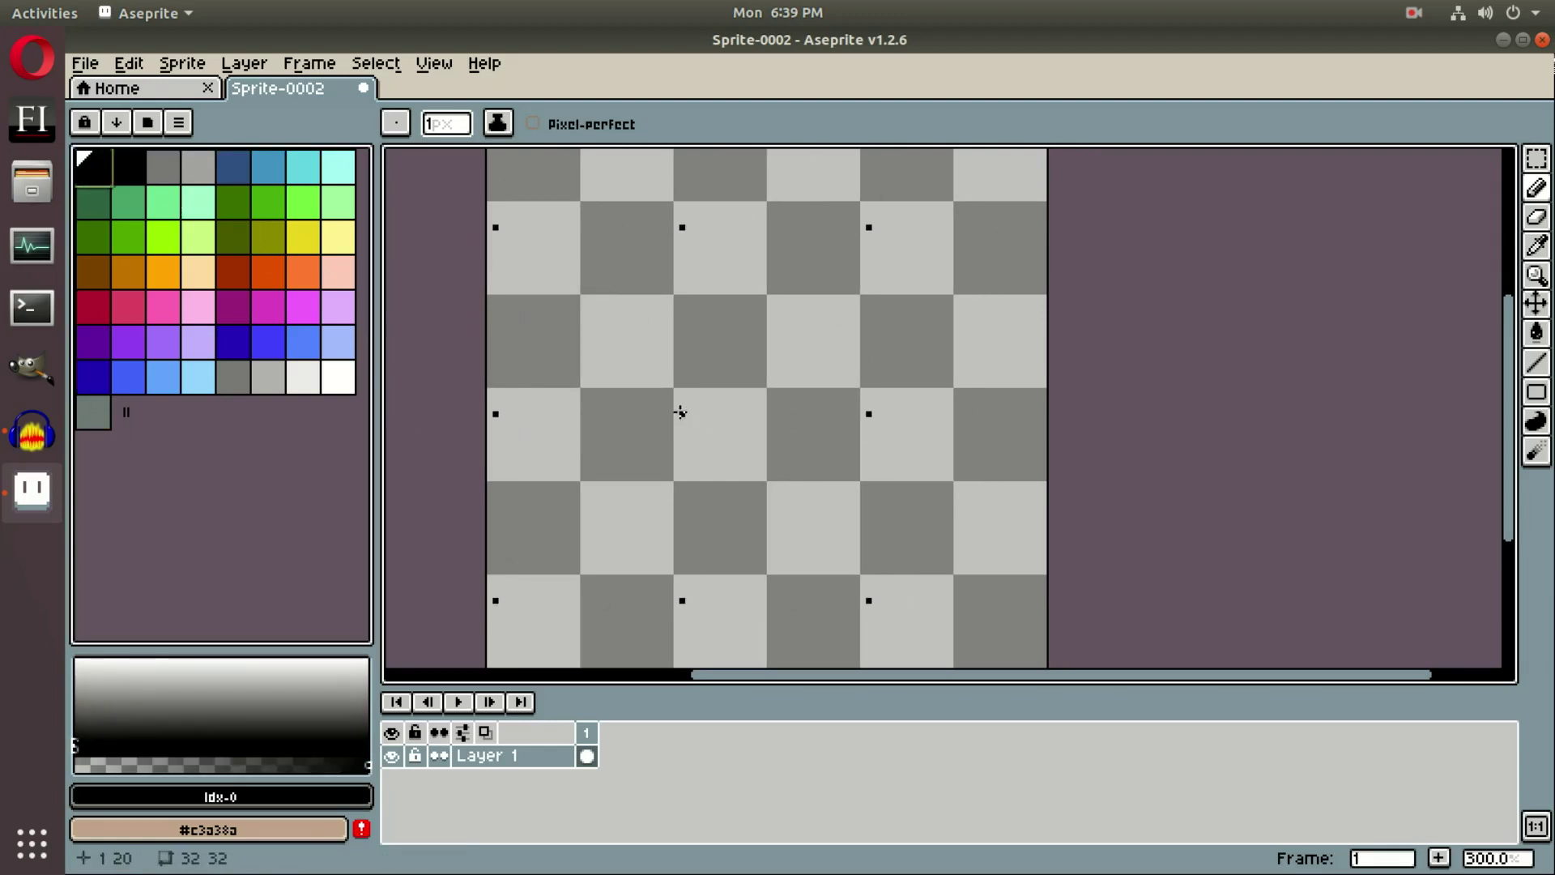
mouse_move(680, 412)
left_mouse_down()
mouse_move(714, 391)
mouse_move(757, 399)
left_mouse_up()
key("ctrl+z")
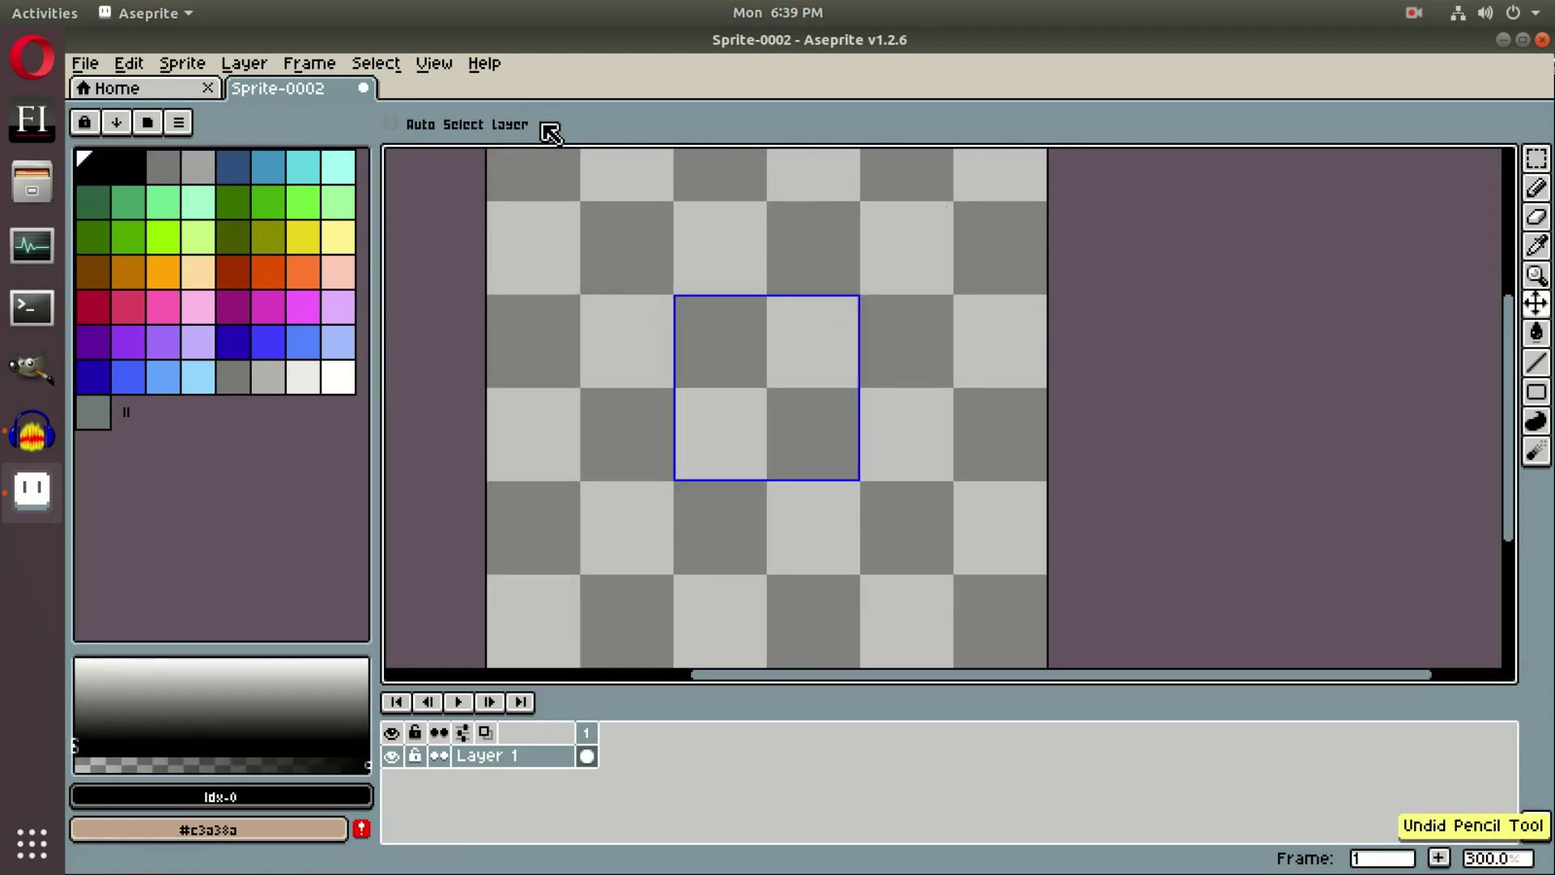
left_click(554, 136)
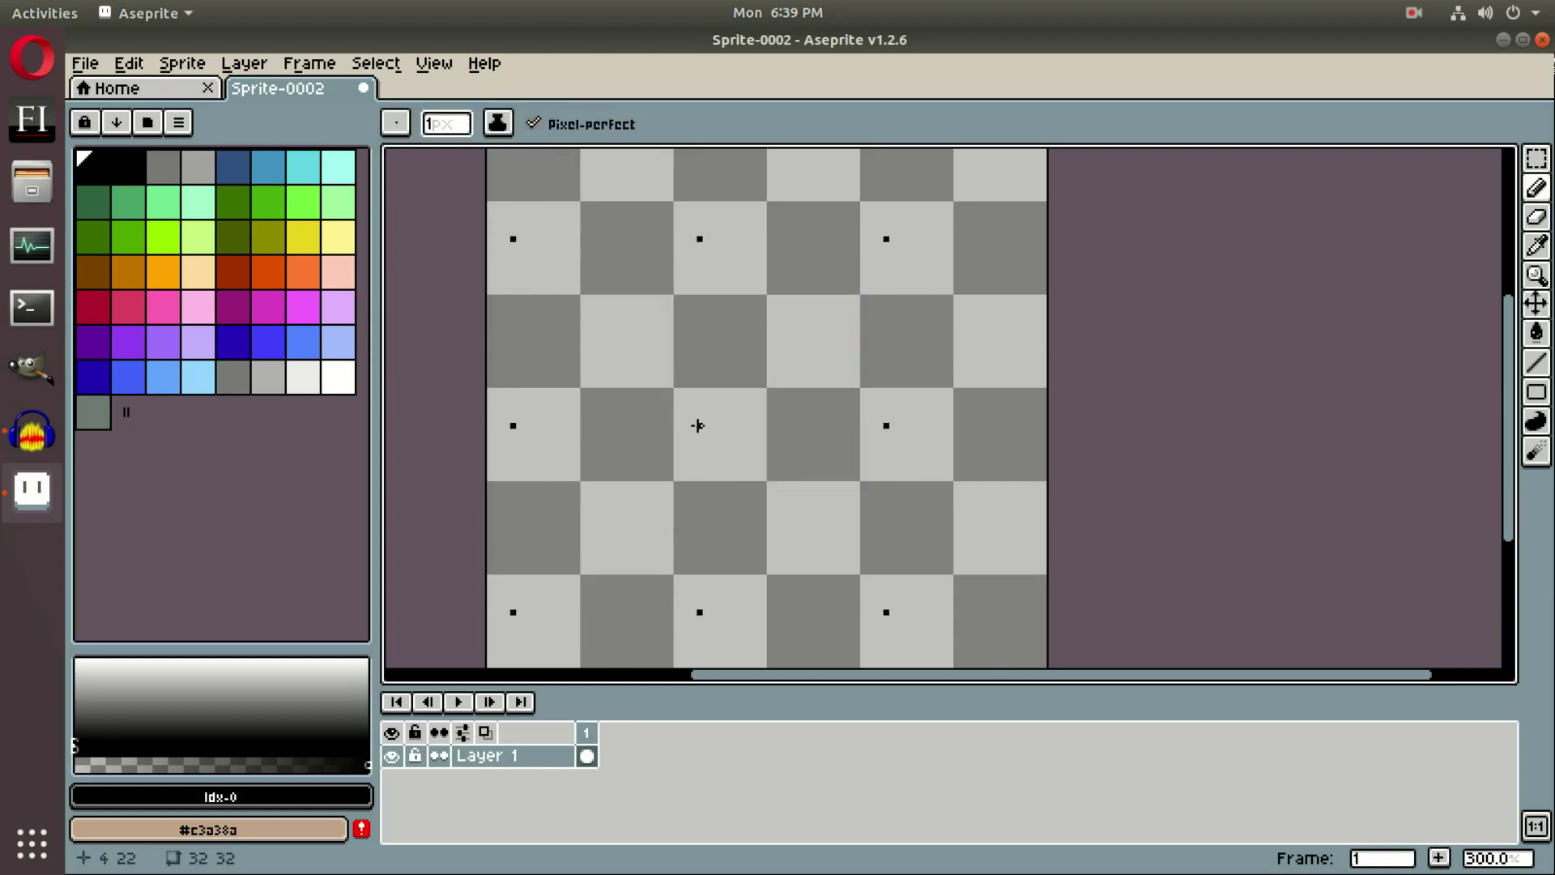
- Outline a tall oval stone in black with the pencil and erase the stray pixels on its right edge
mouse_move(684, 419)
left_mouse_down()
mouse_move(757, 407)
mouse_move(786, 490)
mouse_move(729, 528)
mouse_move(695, 503)
mouse_move(673, 434)
mouse_move(680, 504)
mouse_move(737, 523)
mouse_move(757, 492)
mouse_move(753, 403)
mouse_move(687, 413)
left_mouse_up()
key("ctrl+z")
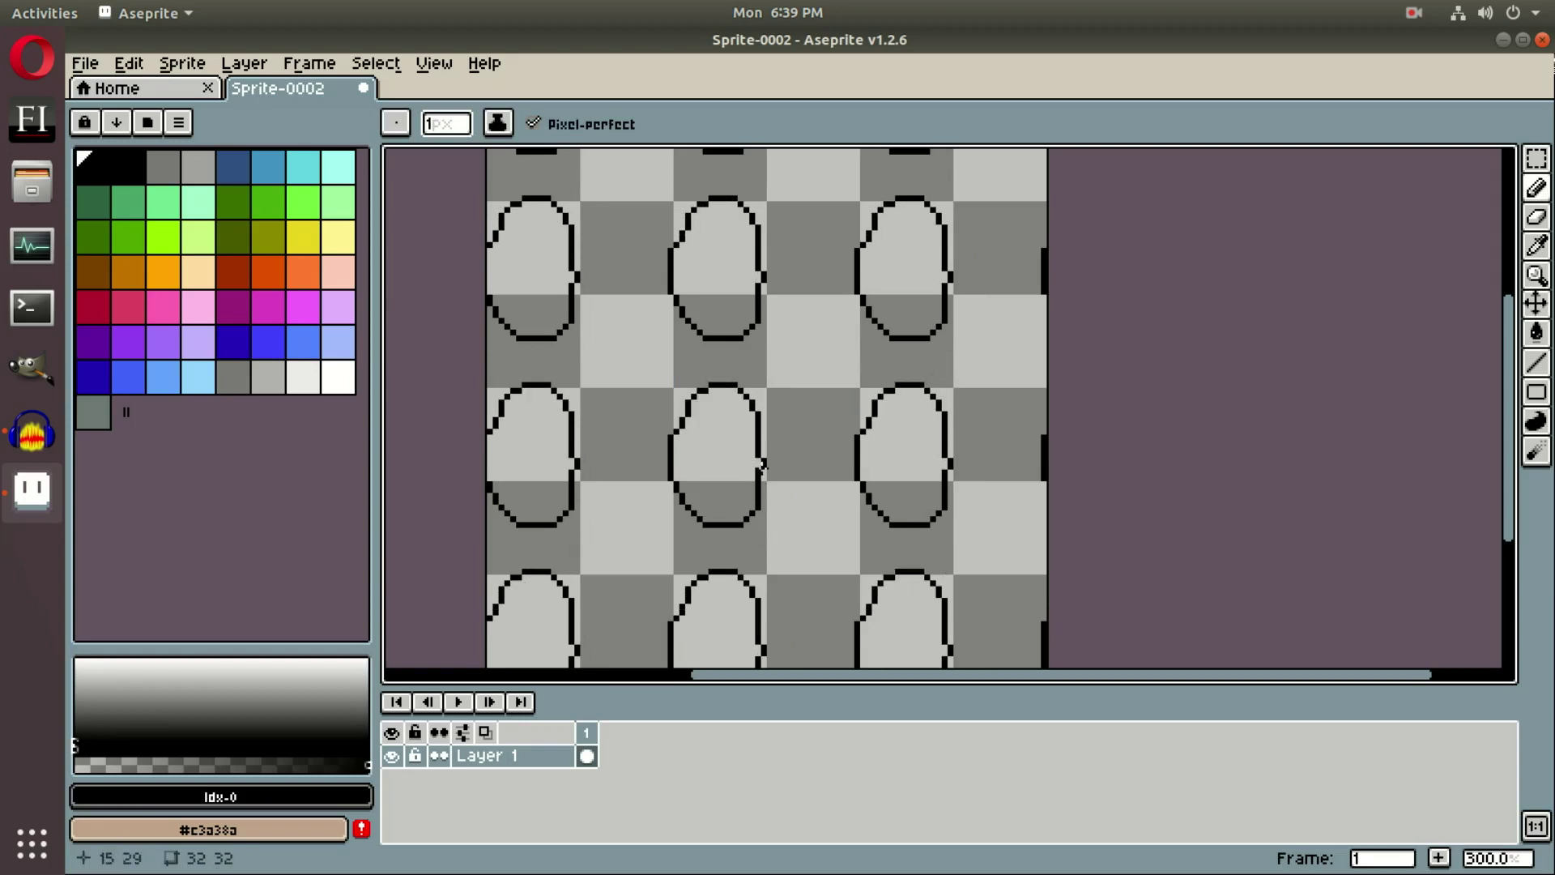
left_click_drag(950, 430, 960, 414)
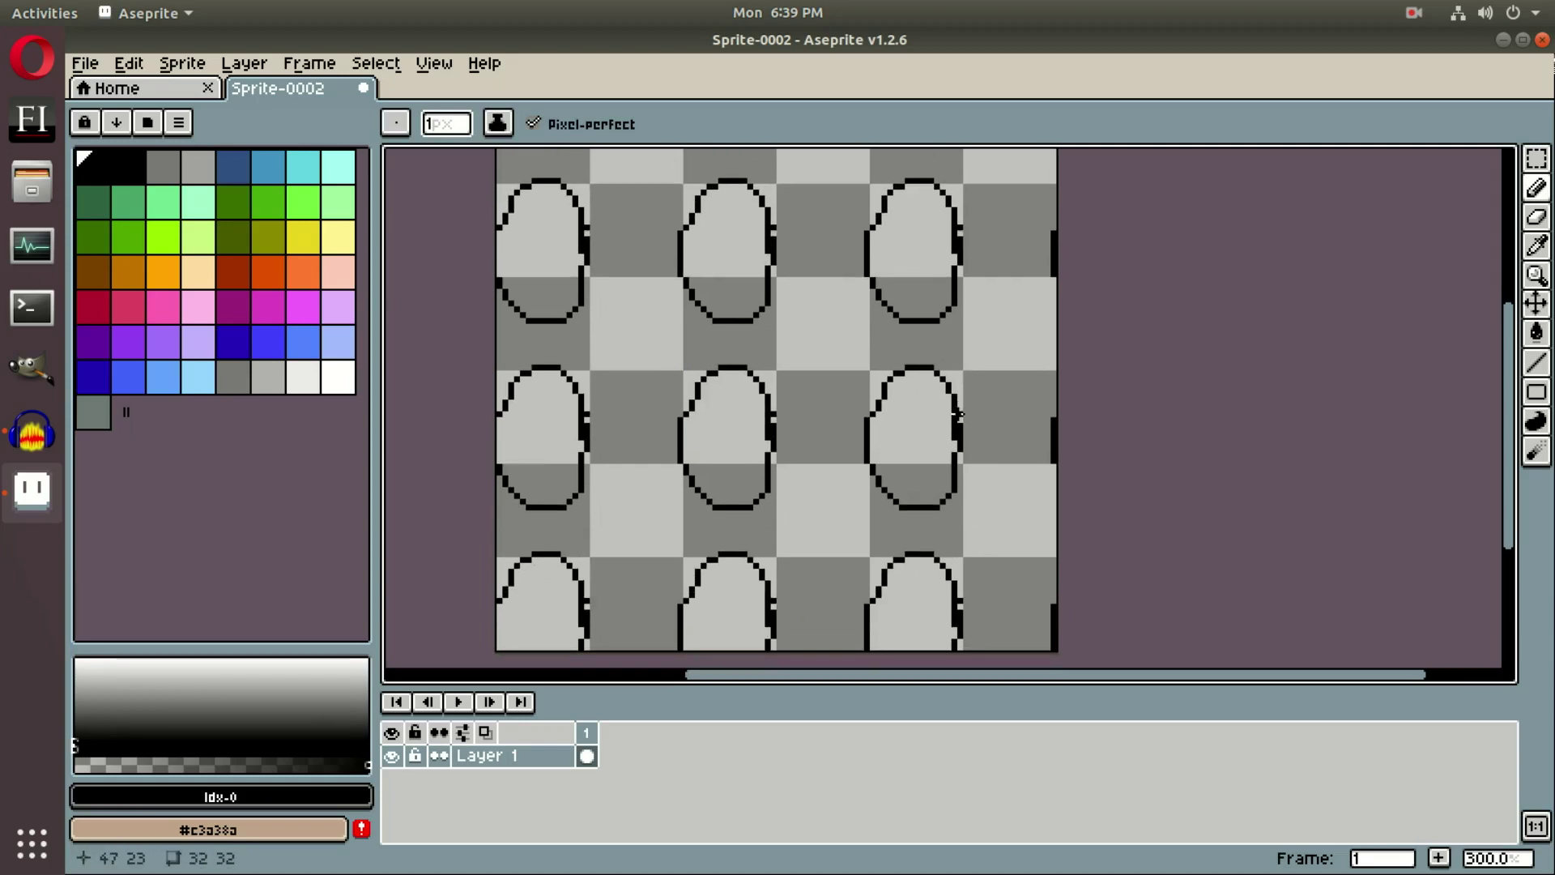
key("shift")
key("e")
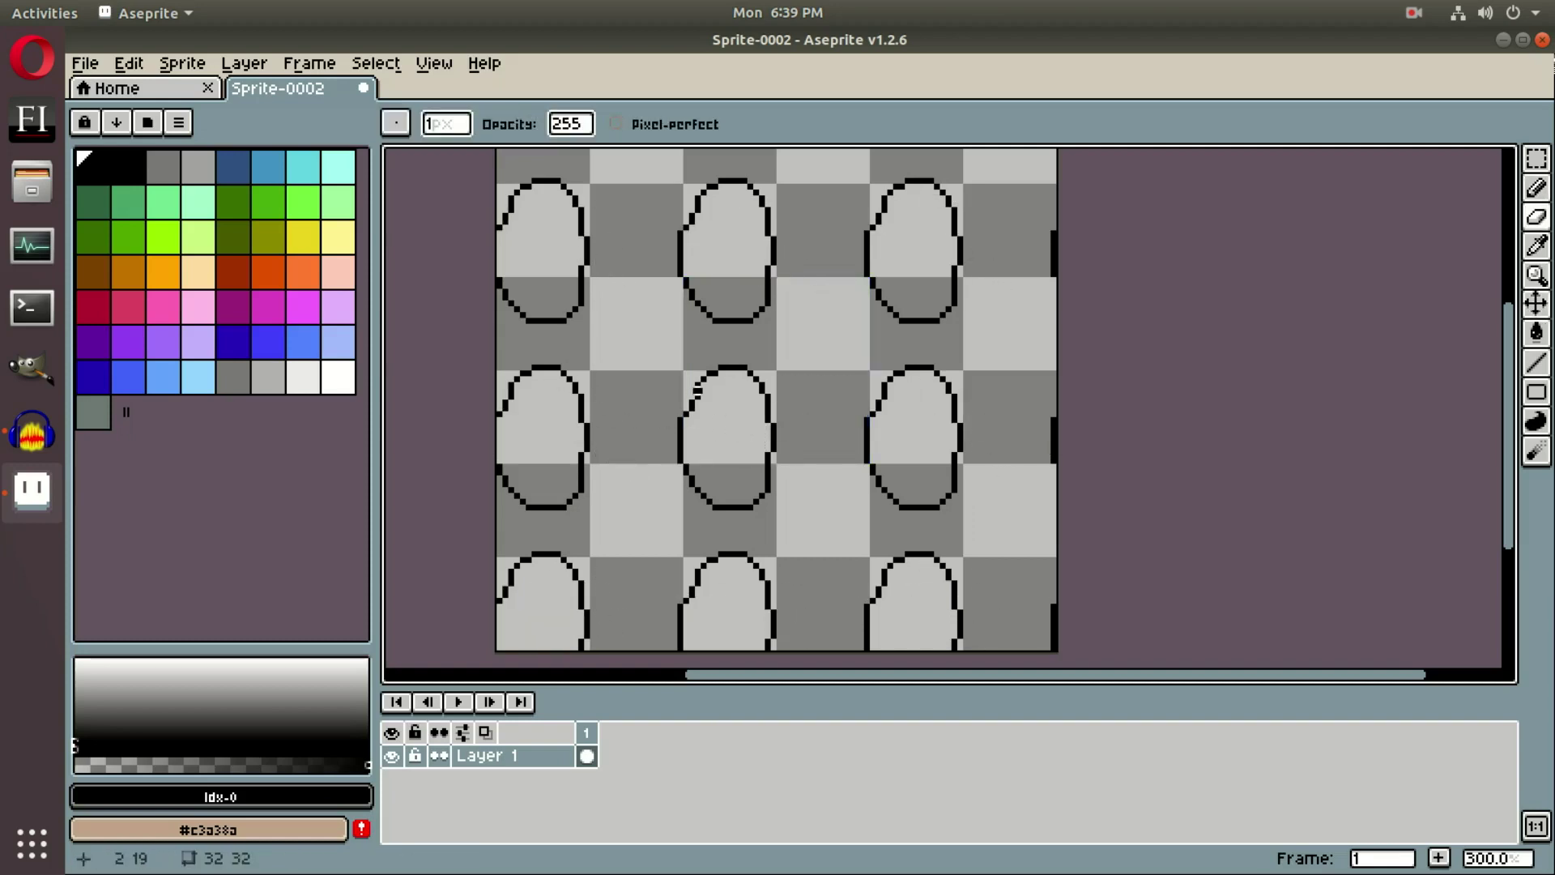
key("p")
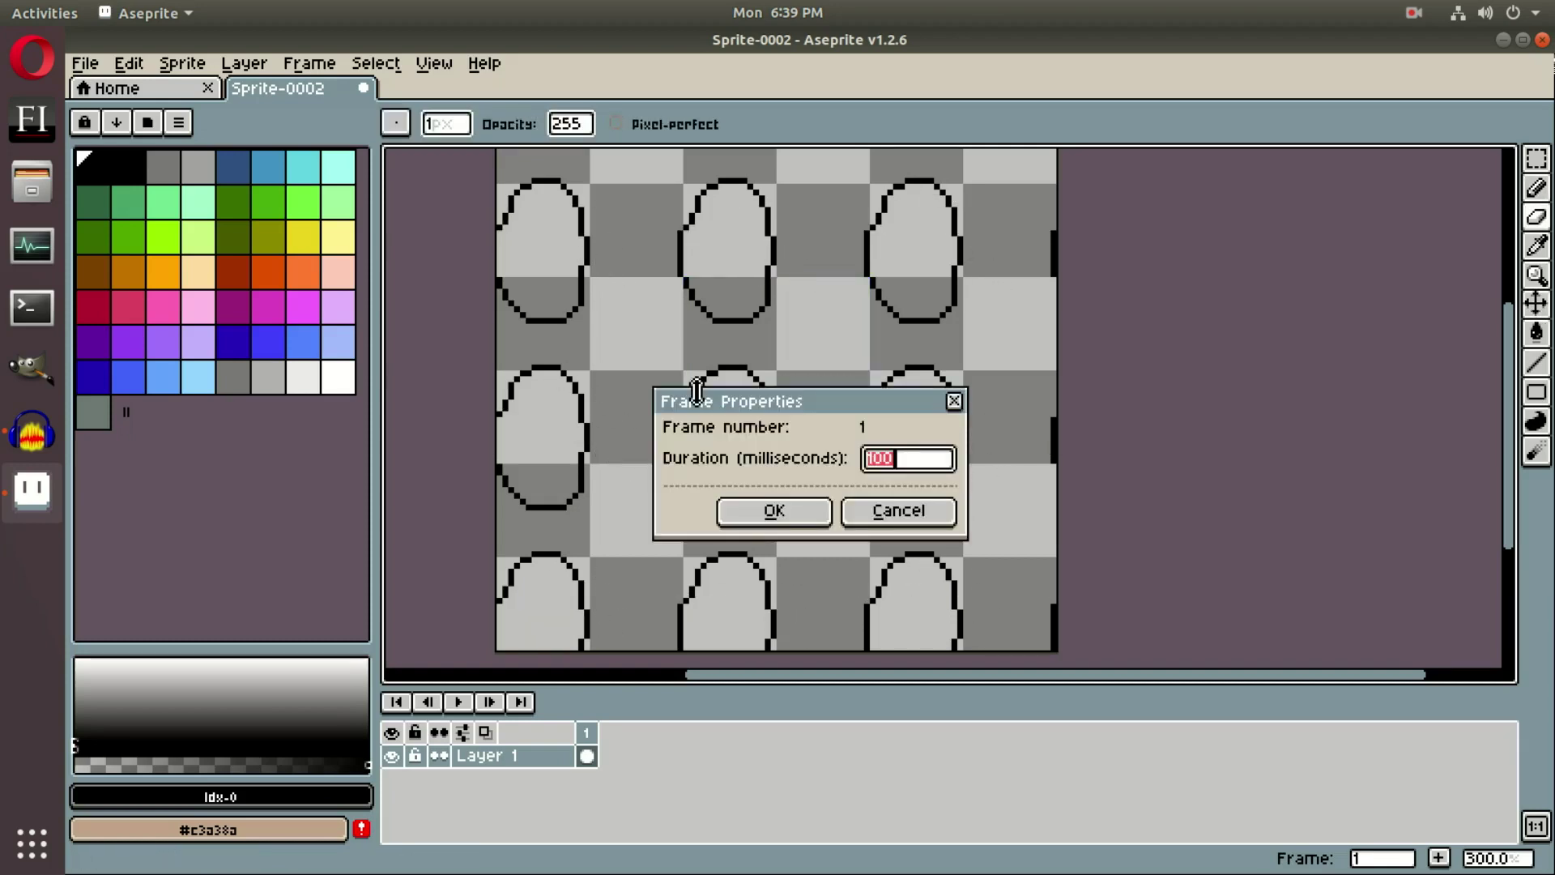
left_click(956, 402)
- Outline a flat stone beneath the tall oval and a round stone to the right of it with the black pencil
key("b")
mouse_move(800, 225)
left_mouse_down()
mouse_move(800, 343)
mouse_move(790, 285)
left_mouse_up()
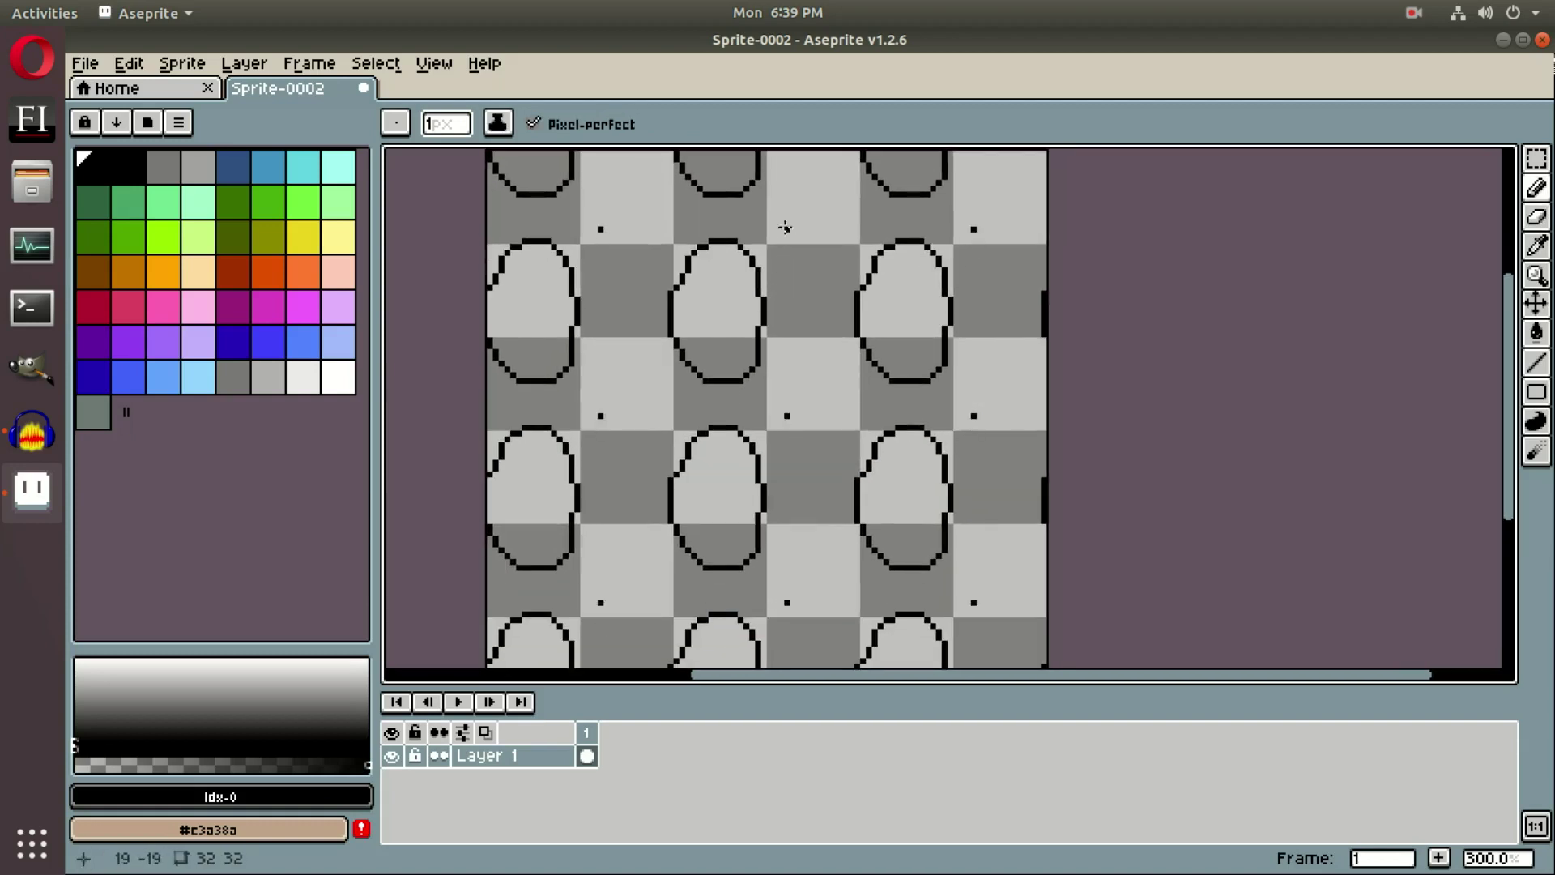
scroll(799, 381, "down", 2)
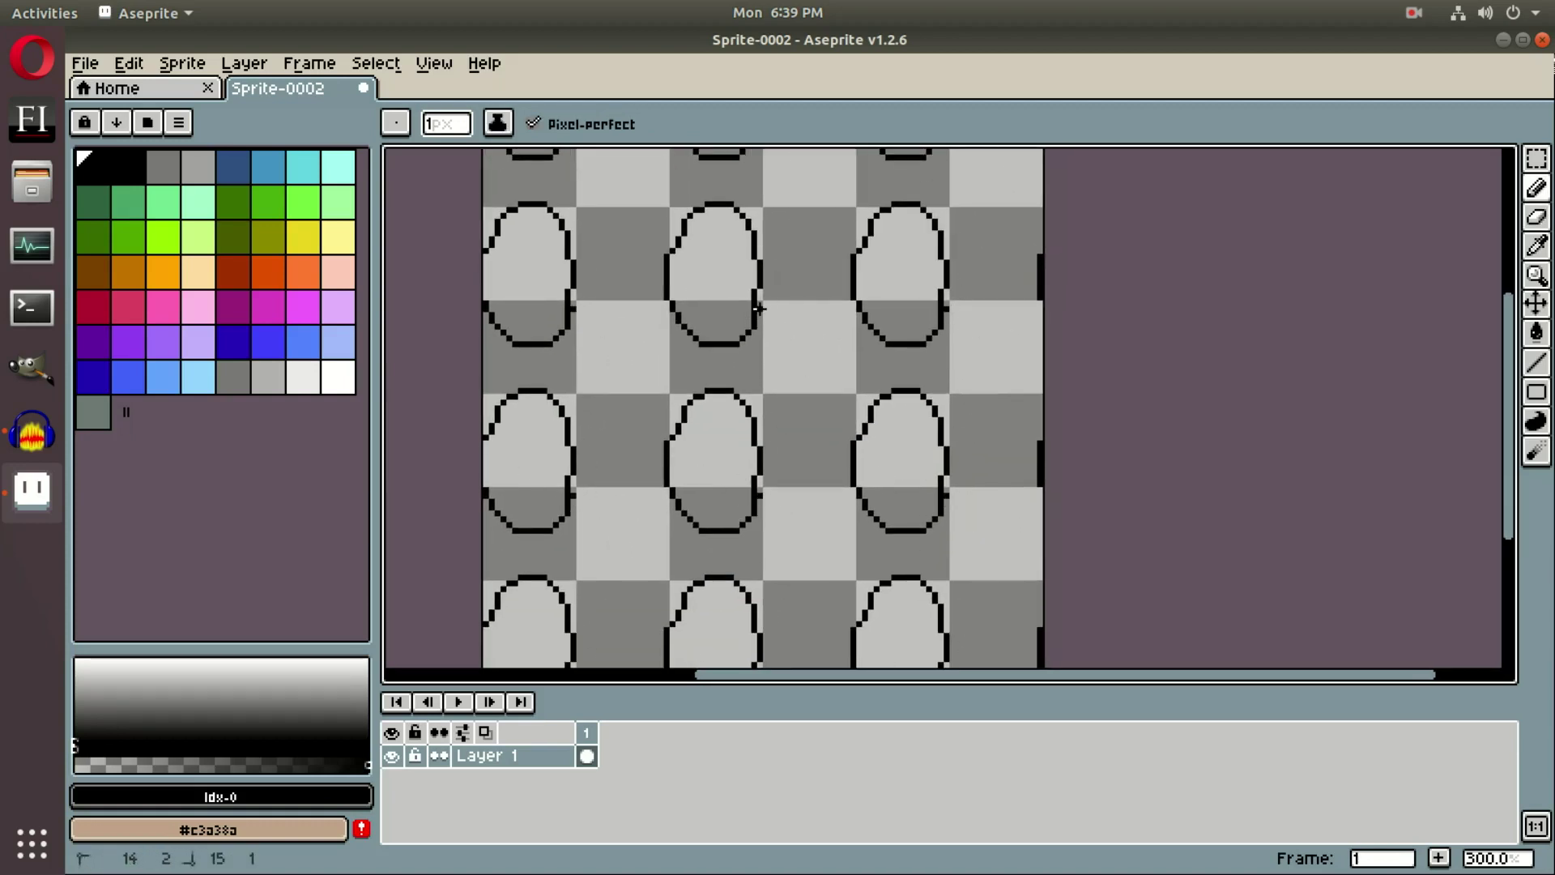
mouse_move(759, 308)
left_mouse_down()
mouse_move(801, 348)
mouse_move(784, 373)
mouse_move(756, 373)
mouse_move(742, 343)
mouse_move(684, 394)
left_mouse_up()
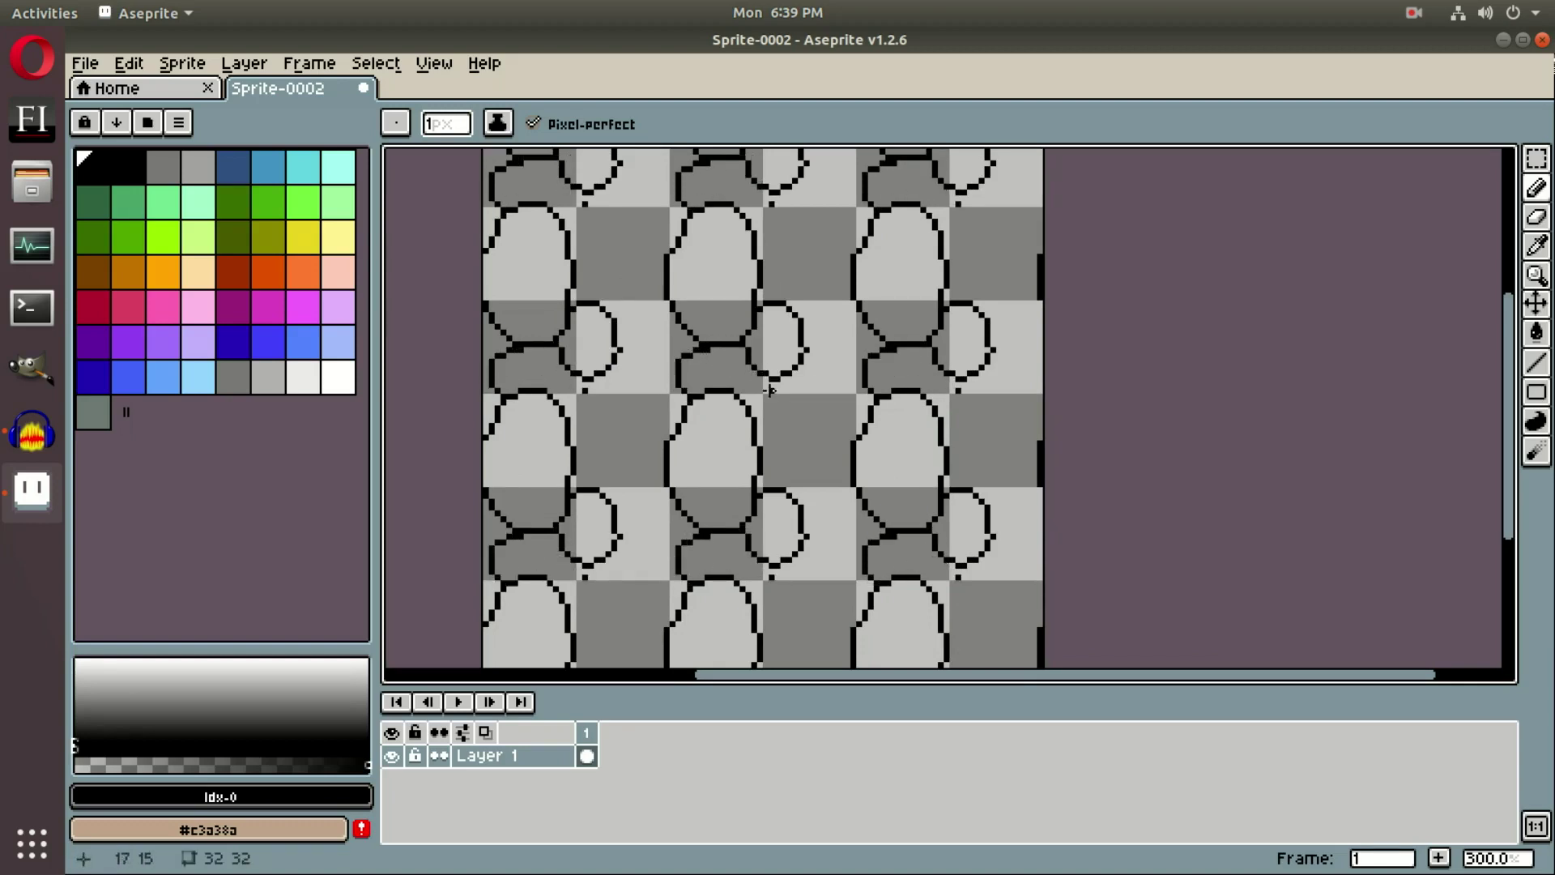
- Divide the remaining gaps between the stones with black outlines to form smaller, irregular stones across the tile
left_click_drag(775, 382, 771, 405)
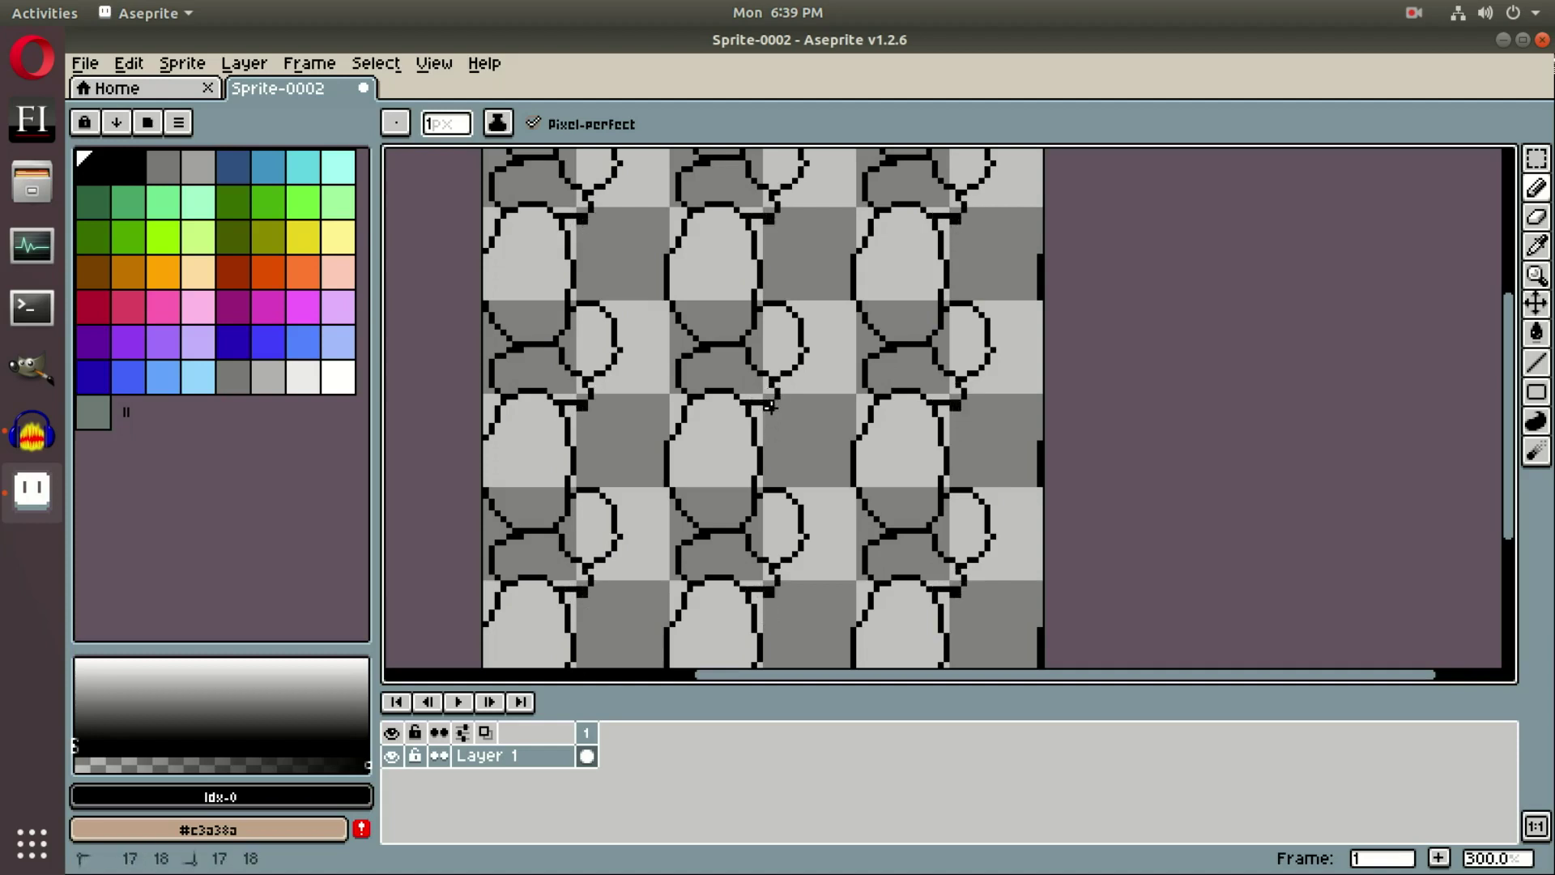
left_click_drag(768, 405, 754, 408)
mouse_move(775, 405)
left_mouse_down()
mouse_move(797, 441)
mouse_move(761, 433)
left_mouse_up()
mouse_move(777, 386)
left_mouse_down()
mouse_move(847, 365)
mouse_move(798, 428)
left_mouse_up()
left_click_drag(822, 319, 808, 327)
left_click_drag(835, 319, 852, 354)
key("ctrl+z")
left_click_drag(787, 266, 810, 323)
left_click_drag(818, 262, 846, 311)
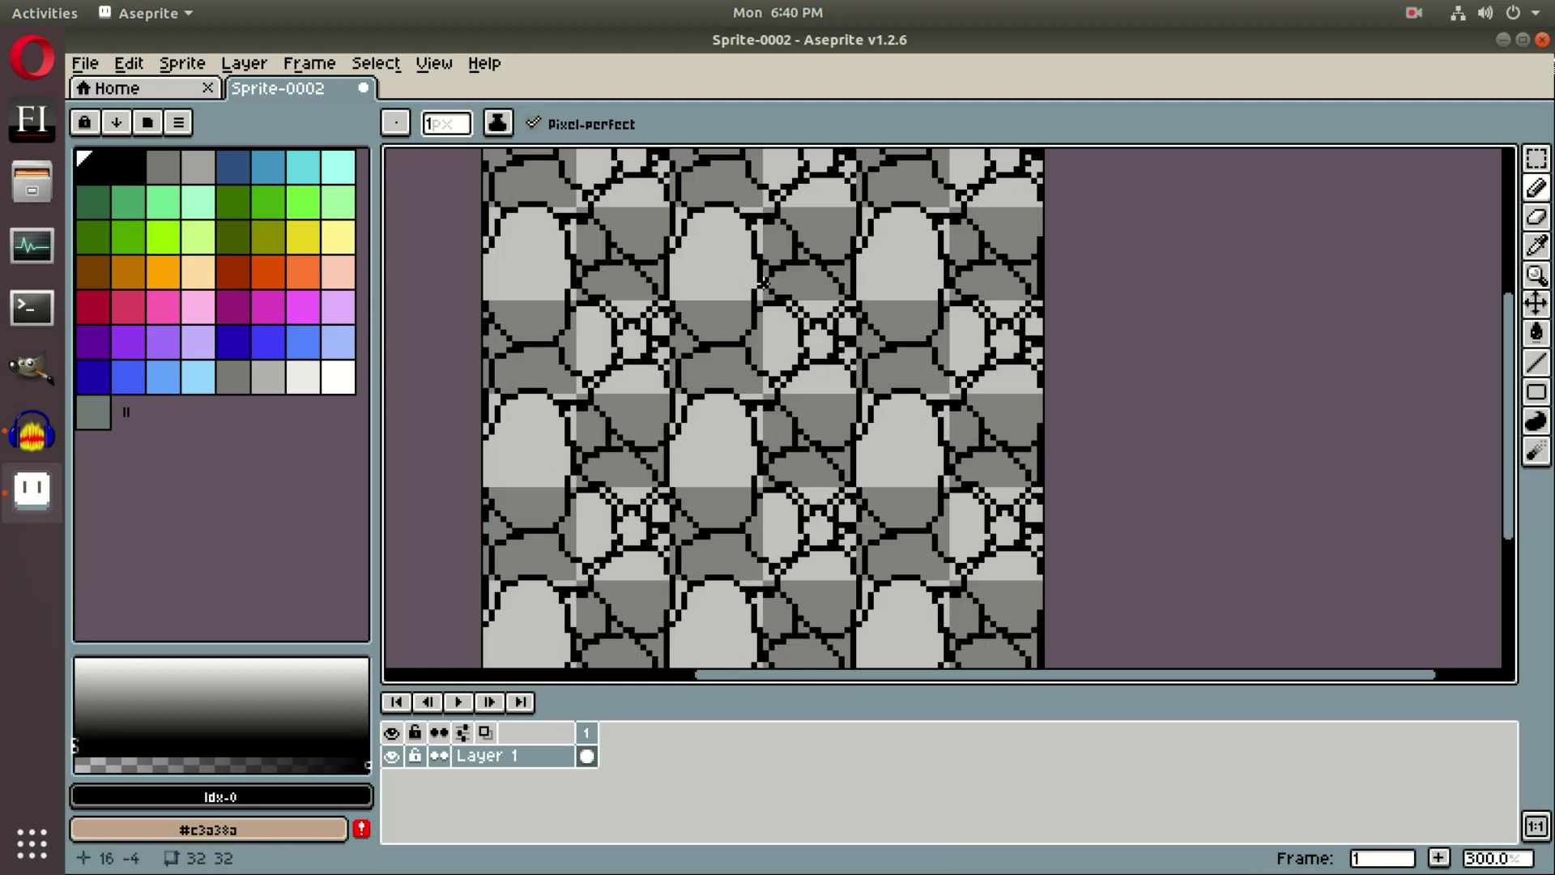
- Draw a curved lower edge across the tall oval stone to close it off as a shorter, rounder stone
mouse_move(983, 397)
left_mouse_down()
mouse_move(967, 459)
mouse_move(971, 429)
left_mouse_up()
mouse_move(662, 275)
left_mouse_down()
mouse_move(736, 278)
mouse_move(712, 326)
left_mouse_up()
mouse_move(734, 248)
left_mouse_down()
mouse_move(741, 286)
mouse_move(715, 324)
left_mouse_up()
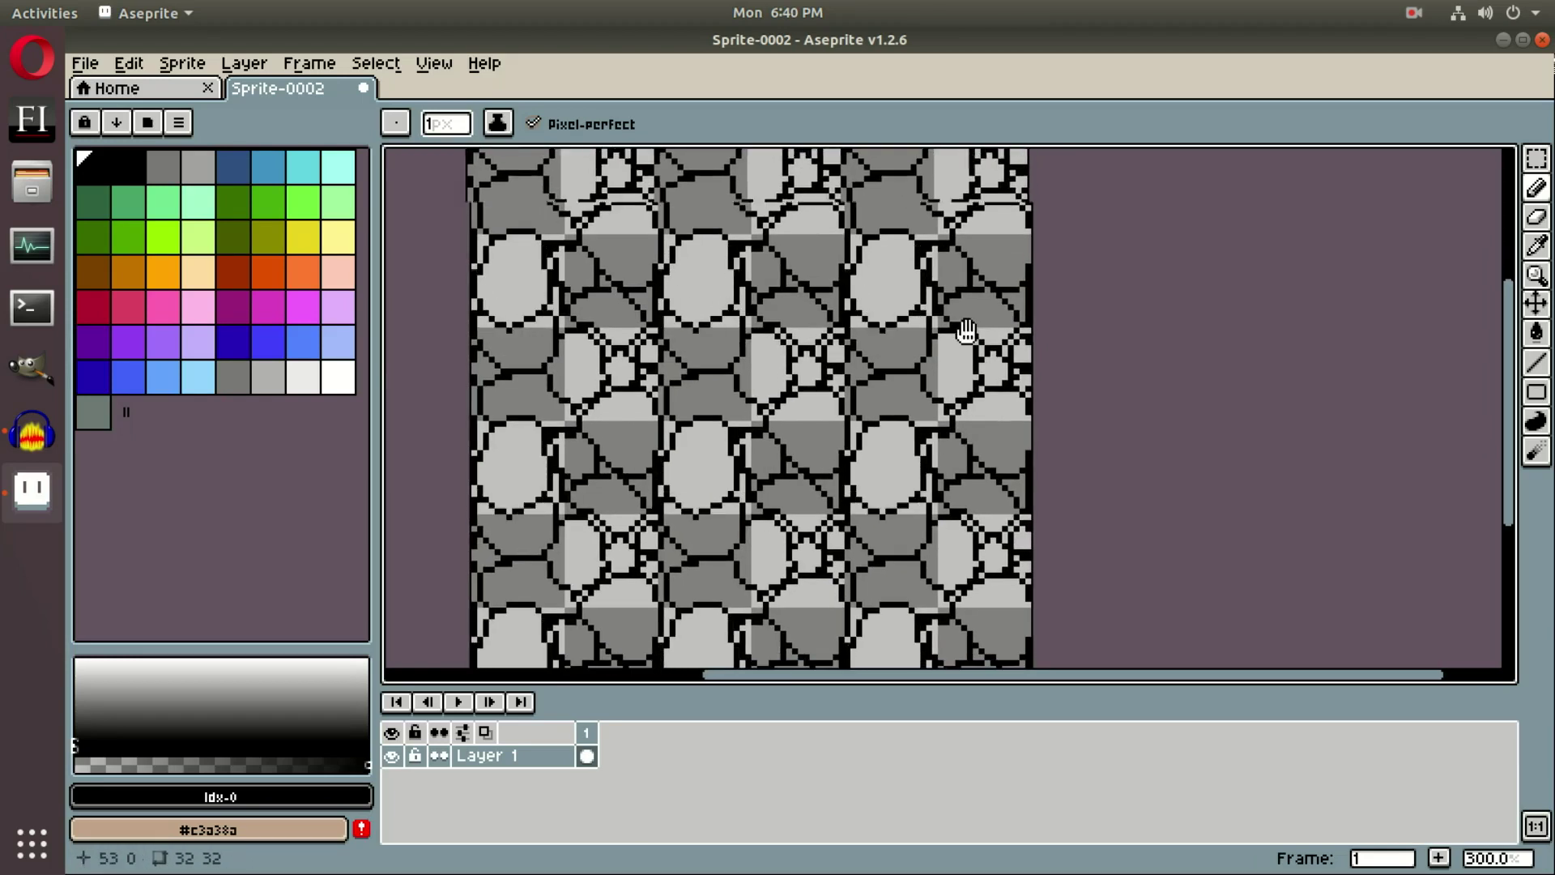
mouse_move(966, 335)
left_mouse_down()
mouse_move(966, 249)
mouse_move(952, 297)
left_mouse_up()
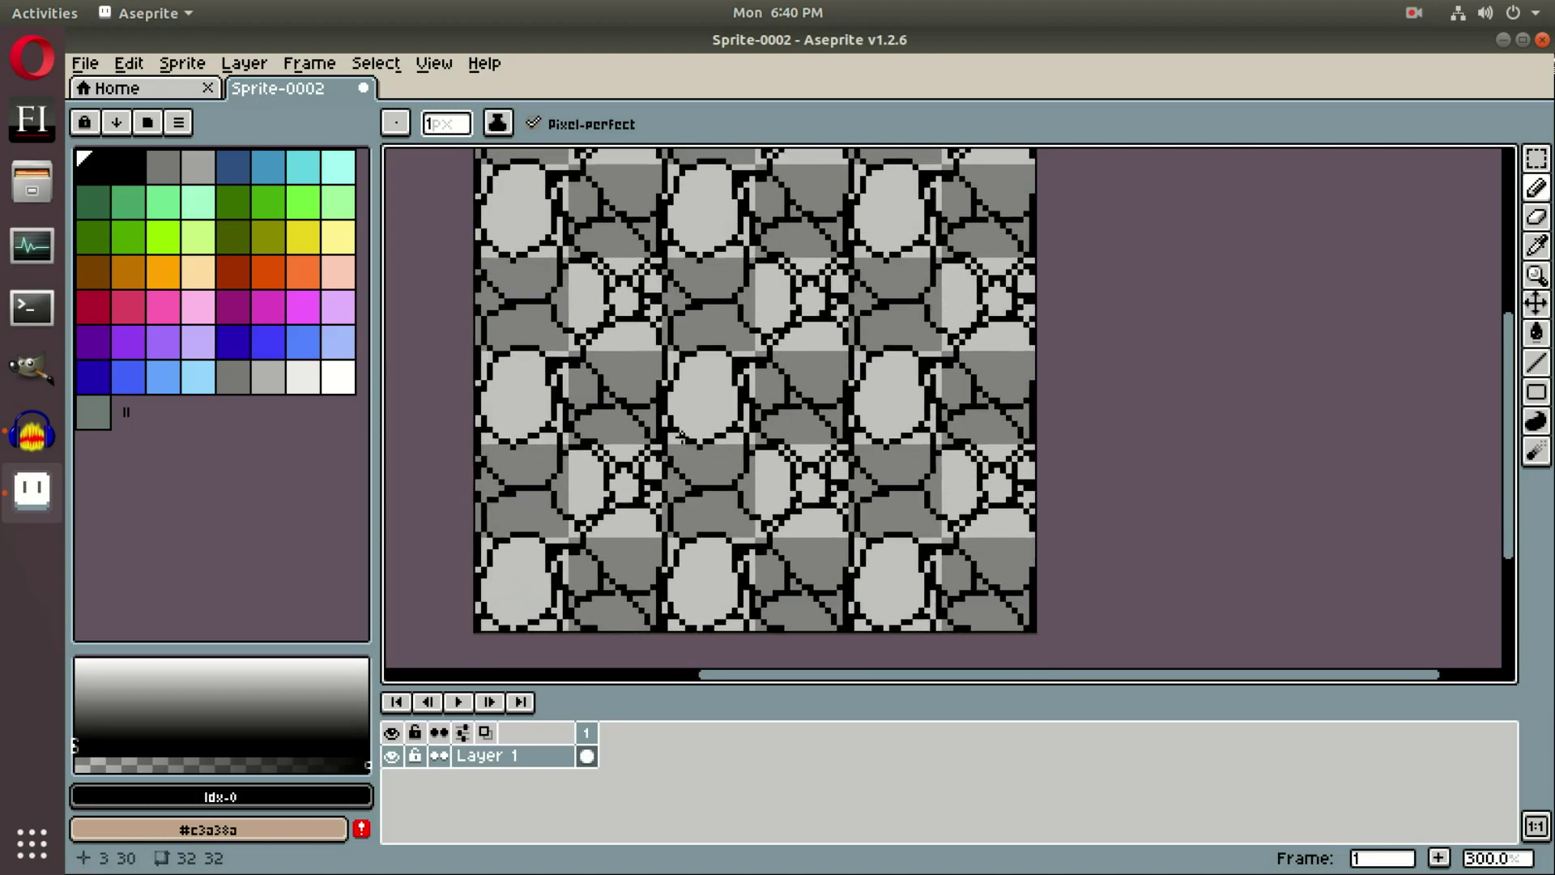
left_click_drag(948, 358, 950, 420)
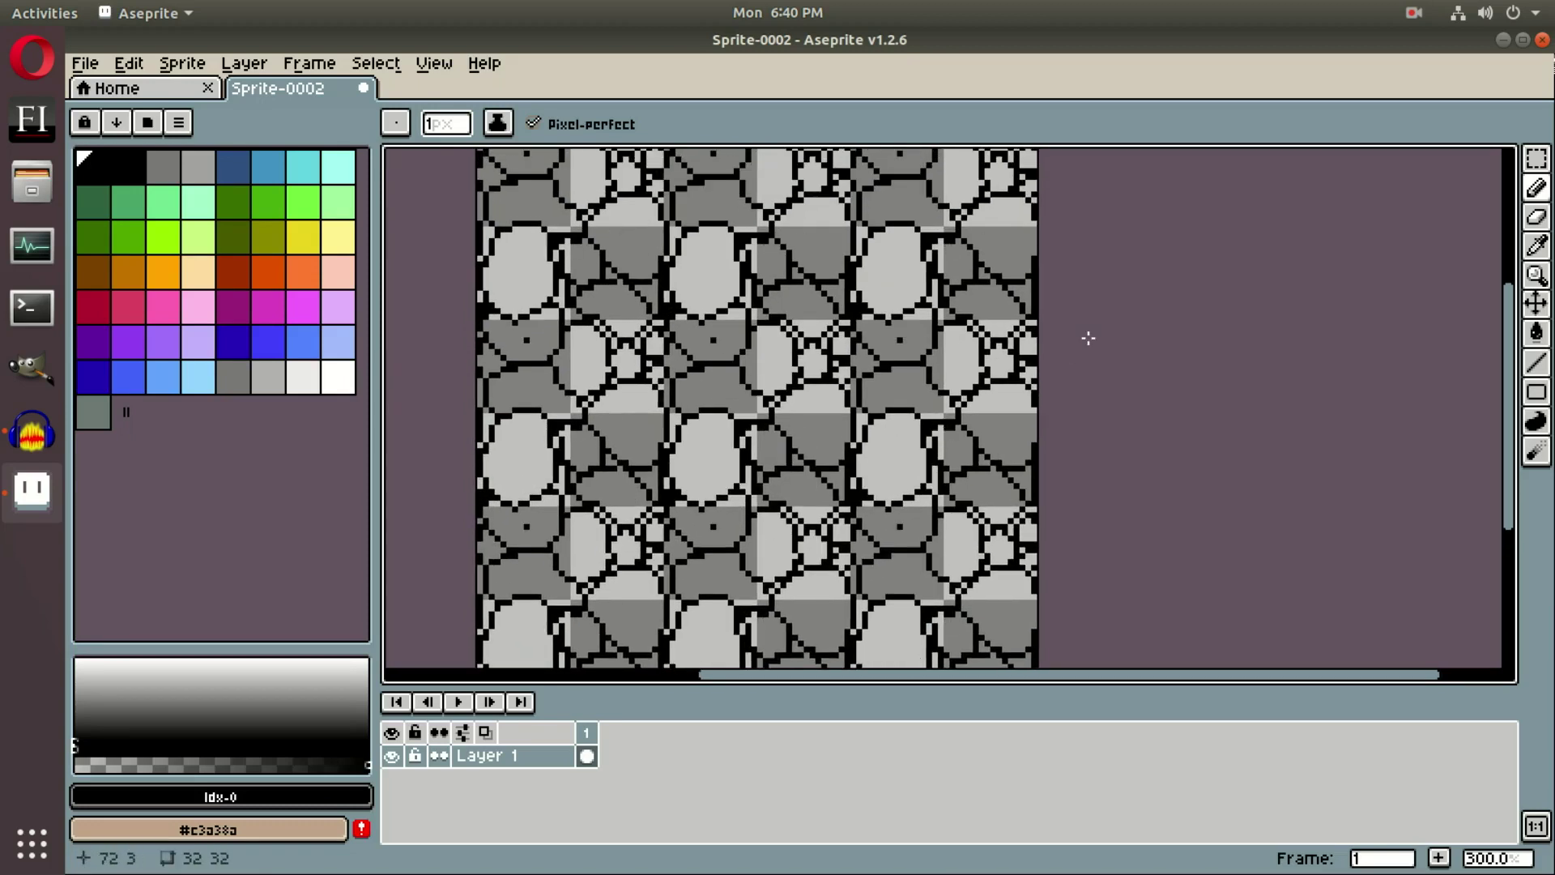
- Turn off tiled mode and fill the thin slivers between the stones with black pencil strokes
left_click(433, 63)
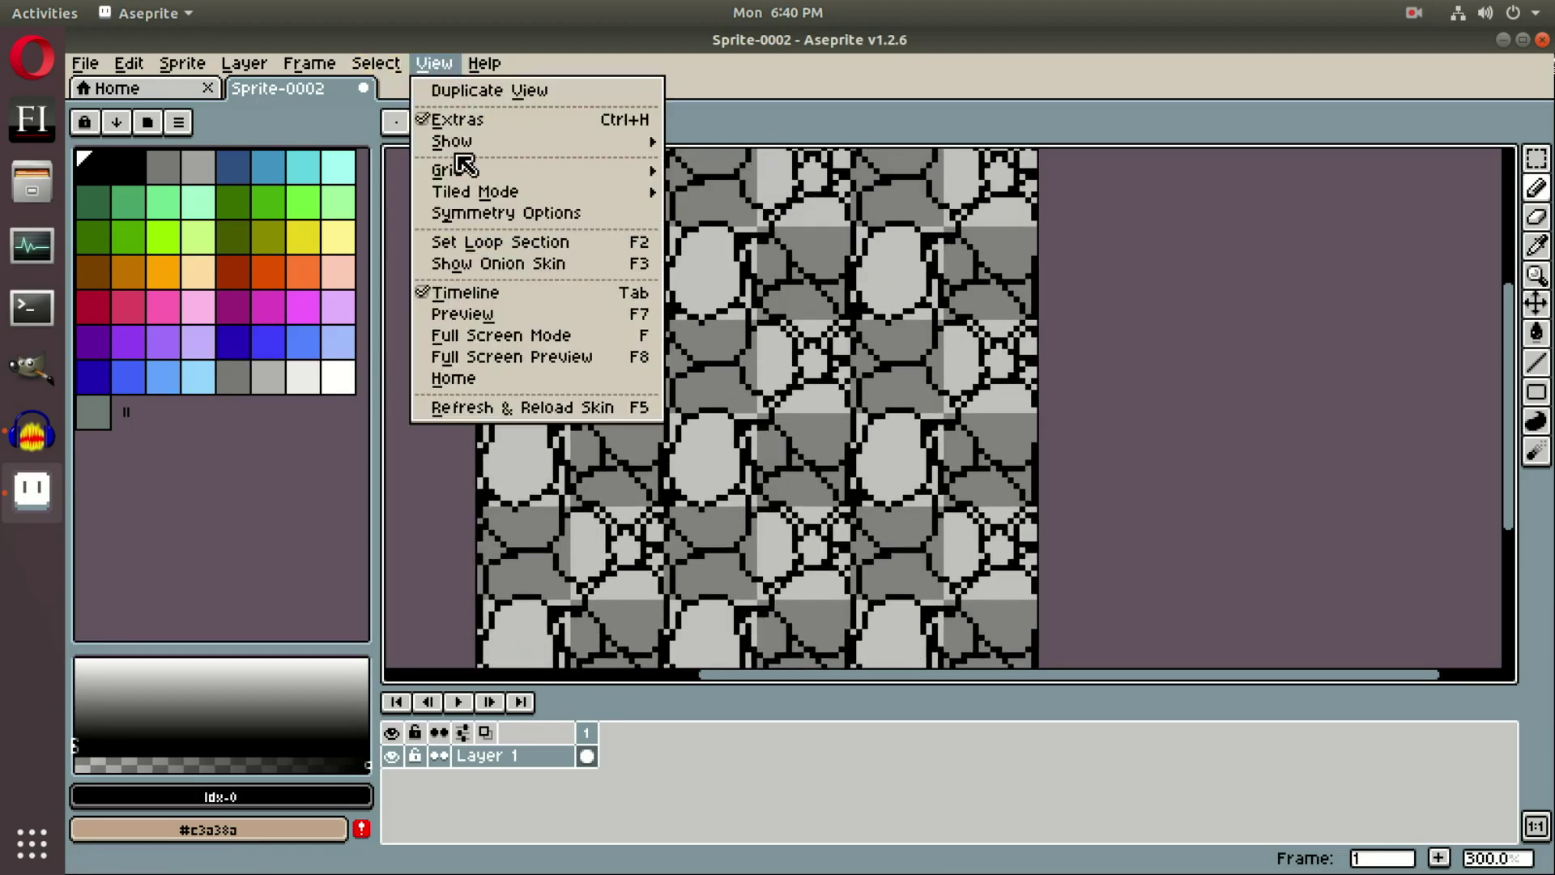
mouse_move(463, 171)
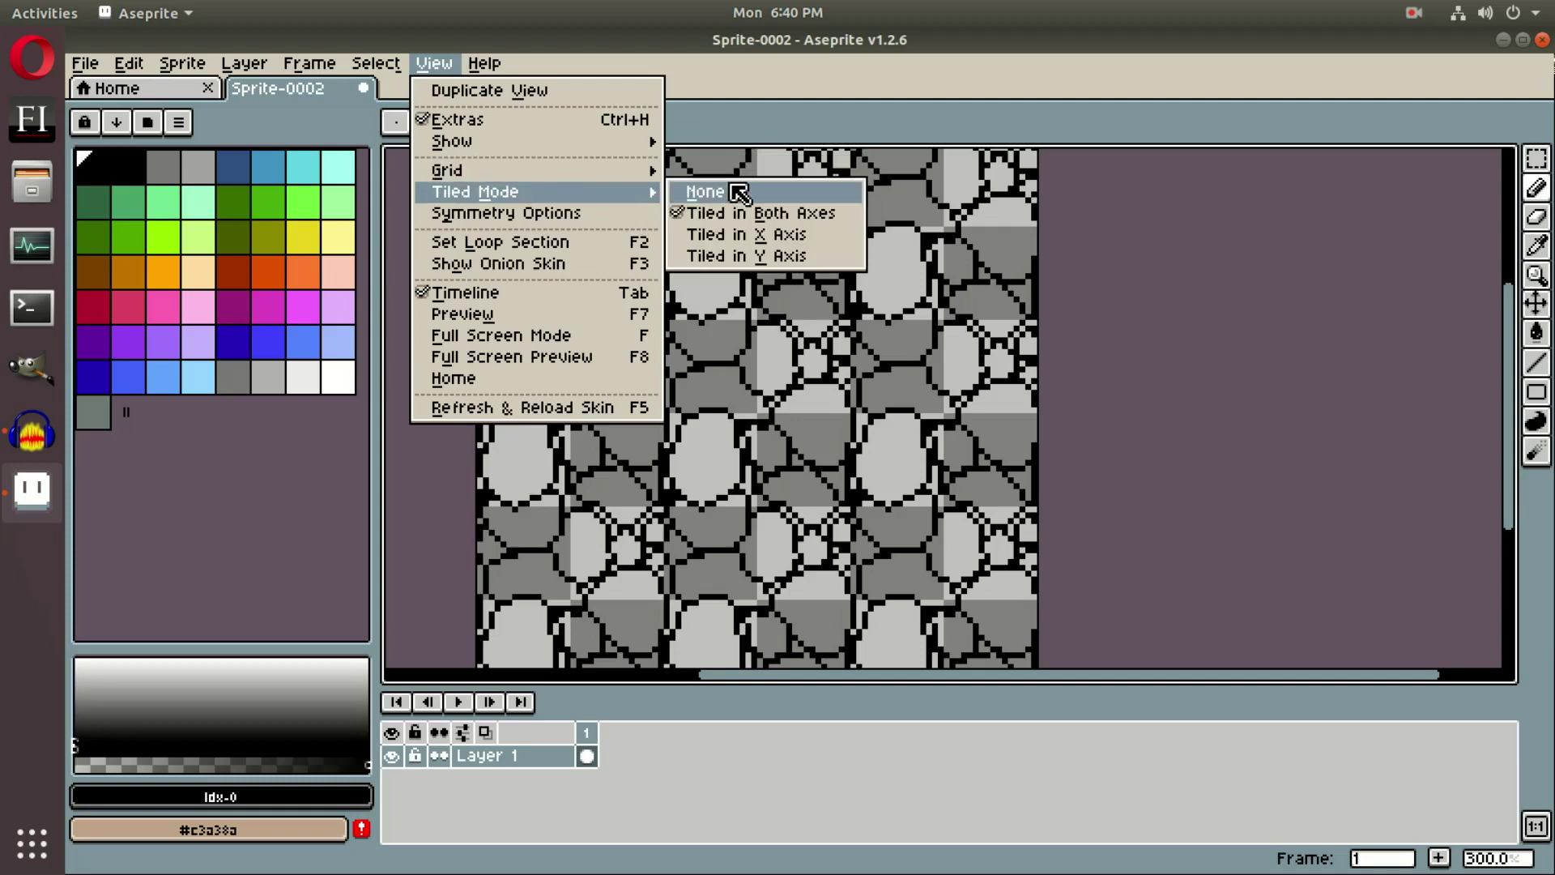
left_click(826, 198)
scroll(779, 398, "up", 3)
left_click_drag(779, 396, 826, 365)
scroll(855, 362, "up", 1)
scroll(874, 362, "down", 2)
scroll(876, 362, "up", 1)
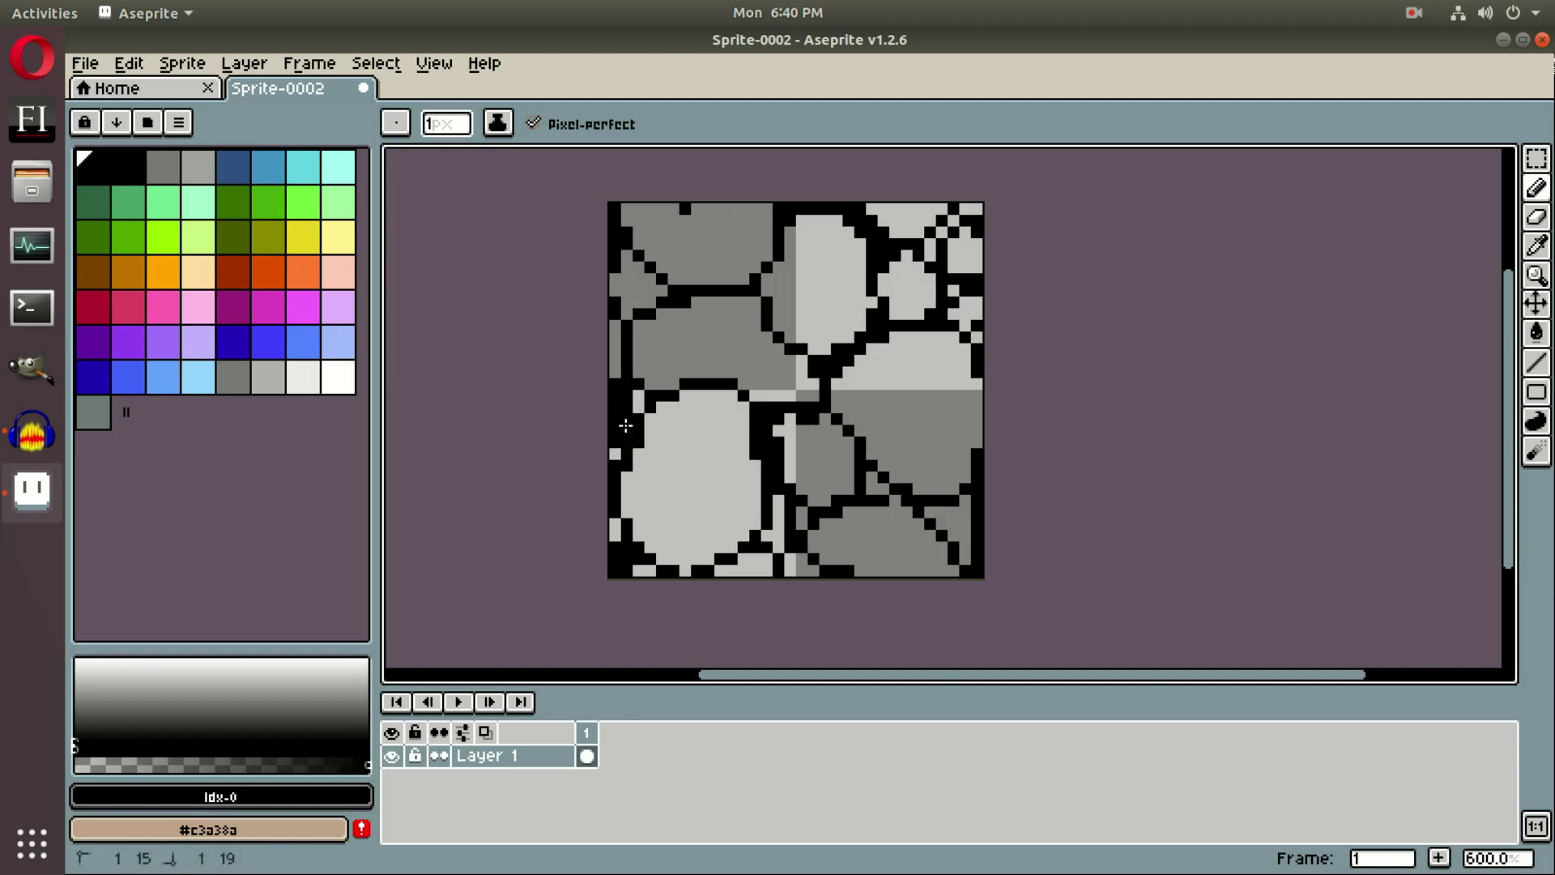
left_click_drag(787, 557, 810, 569)
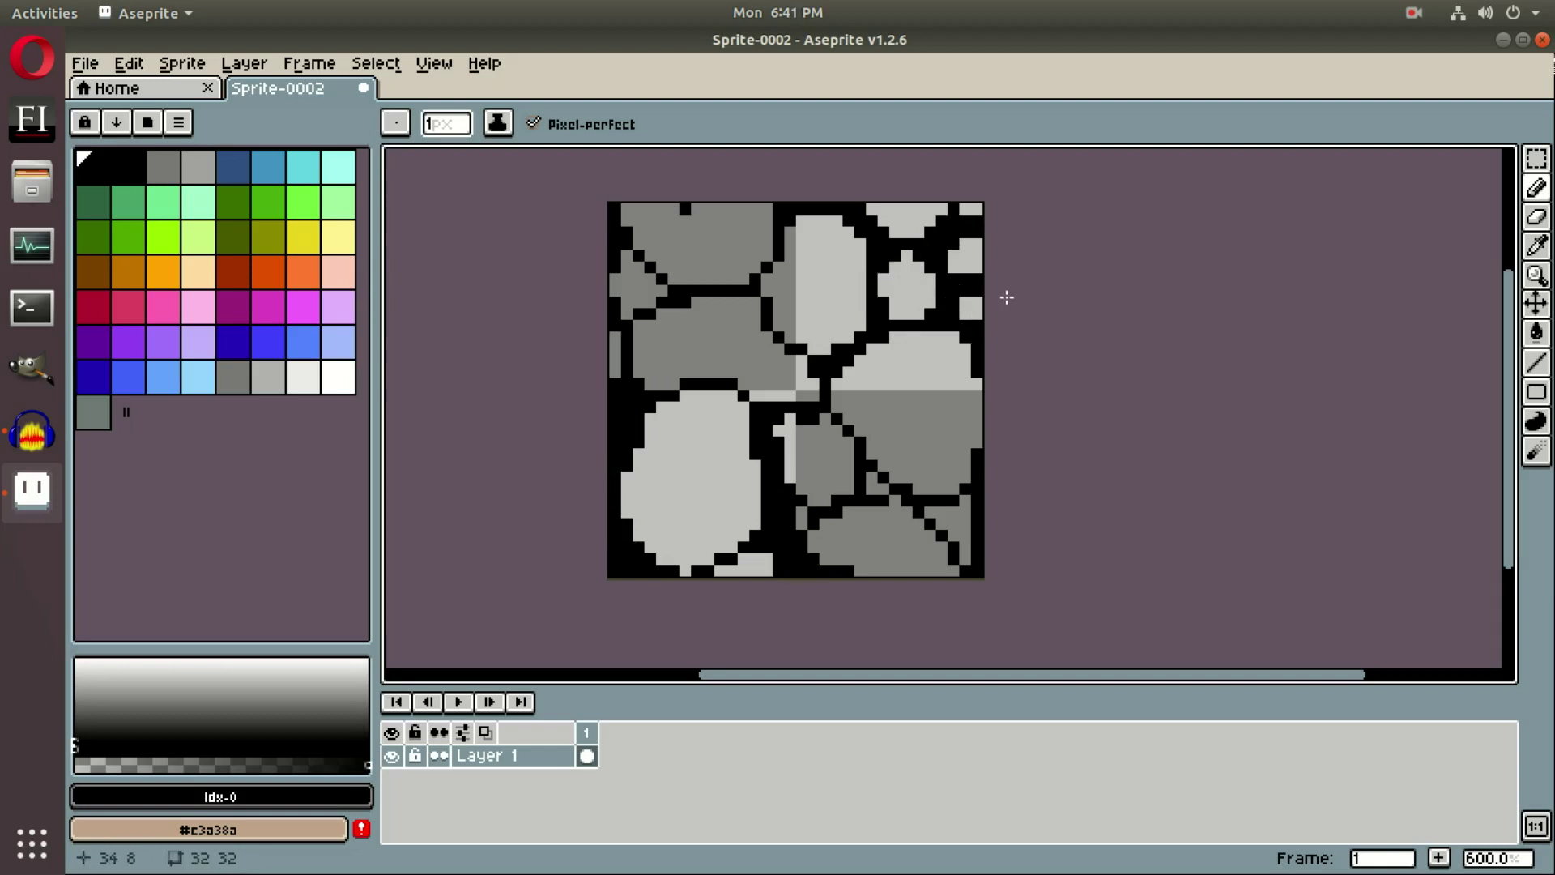
- Turn tiled mode back on for both axes
left_click(375, 62)
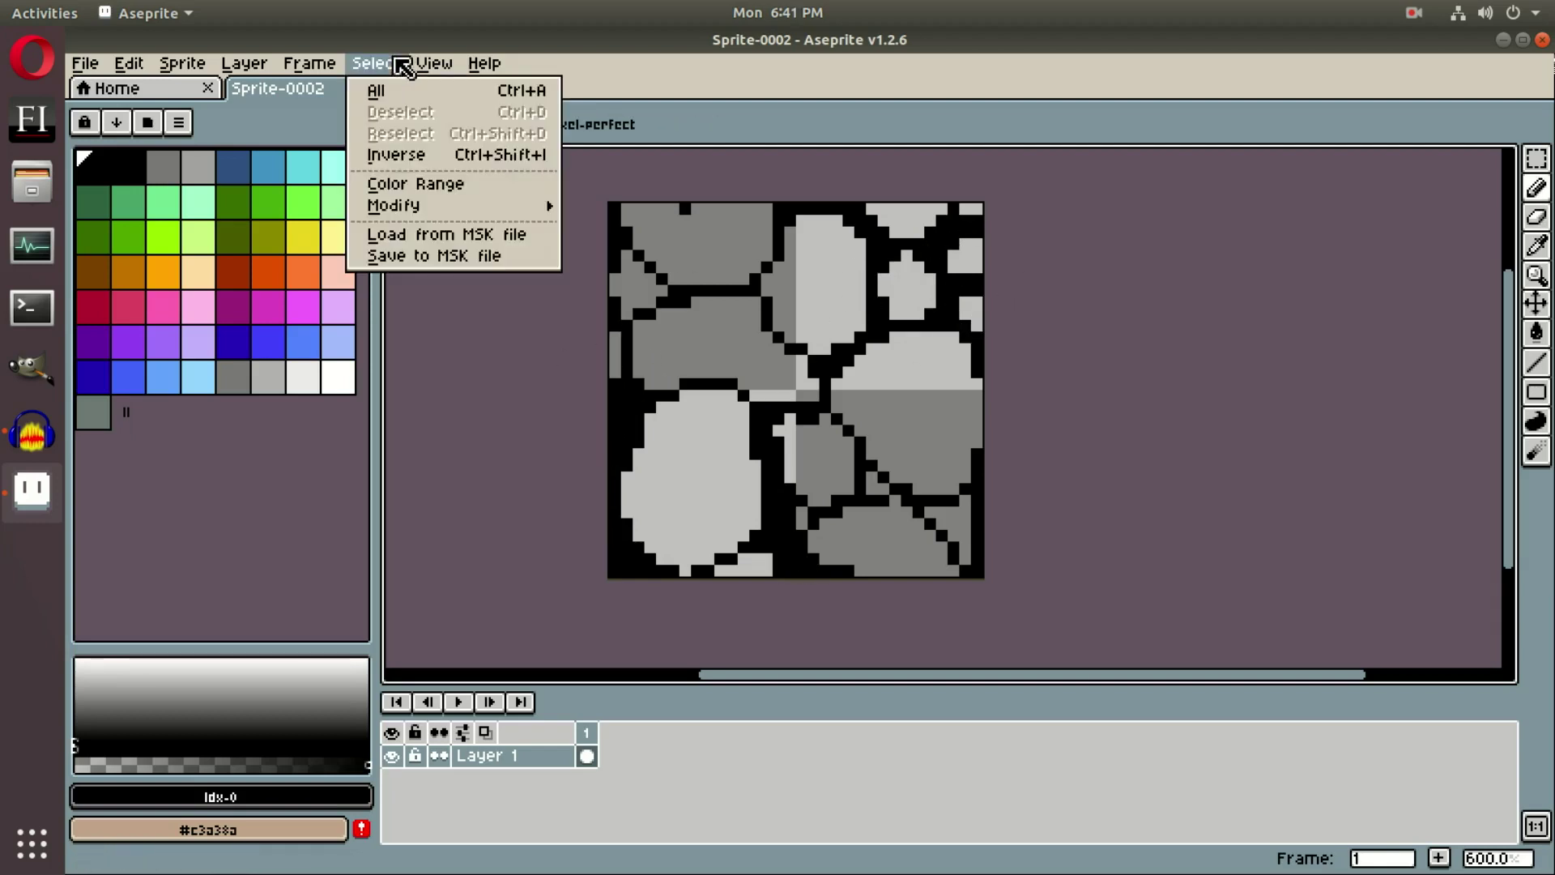
mouse_move(427, 71)
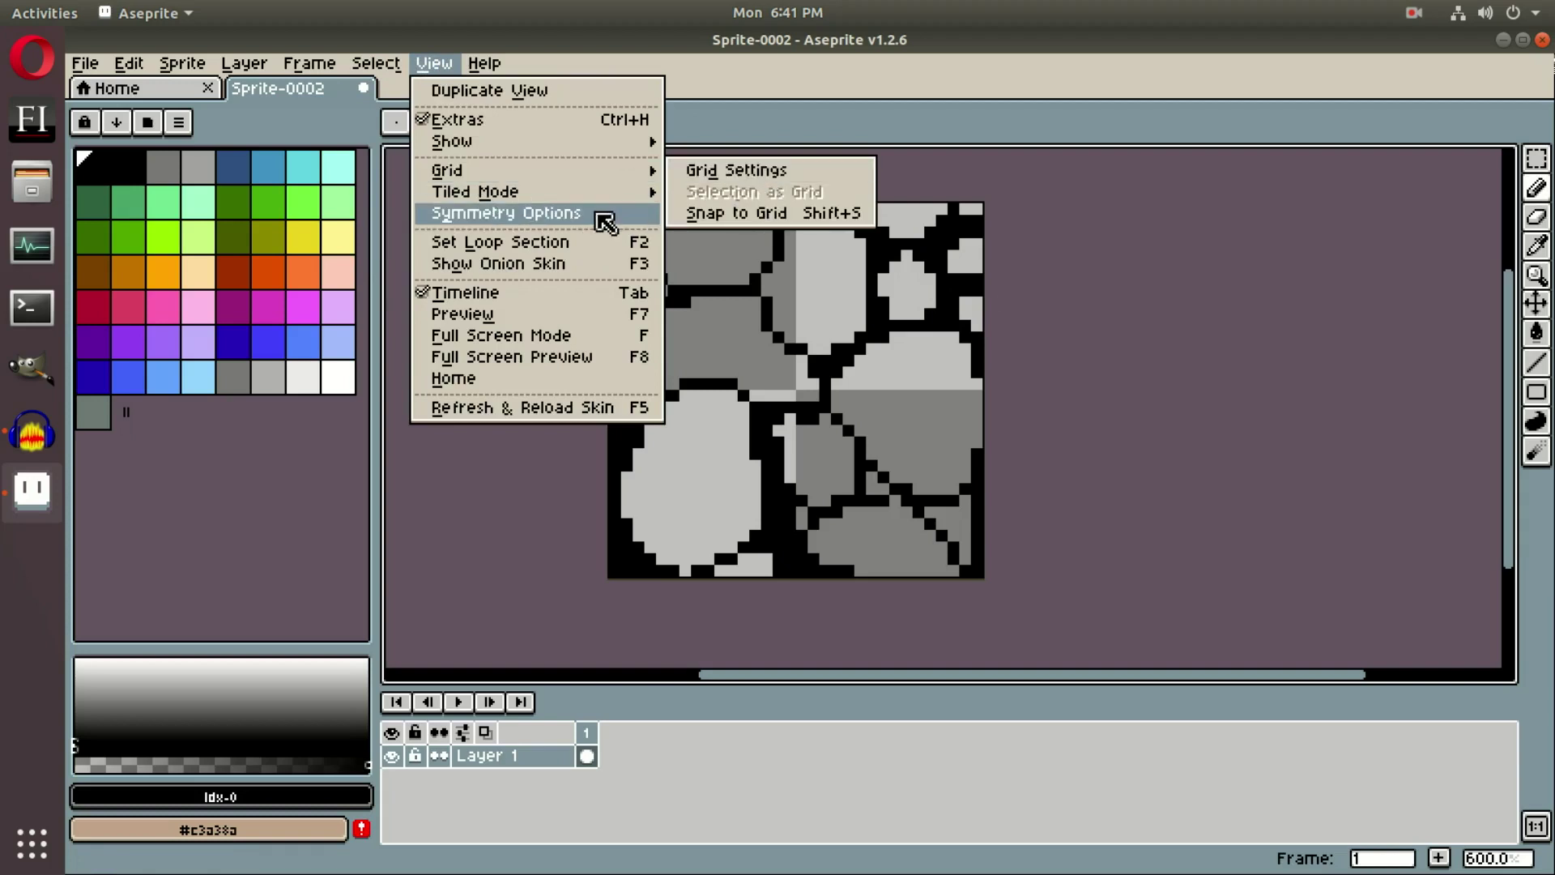
mouse_move(615, 197)
left_click(729, 213)
scroll(1018, 253, "down", 2)
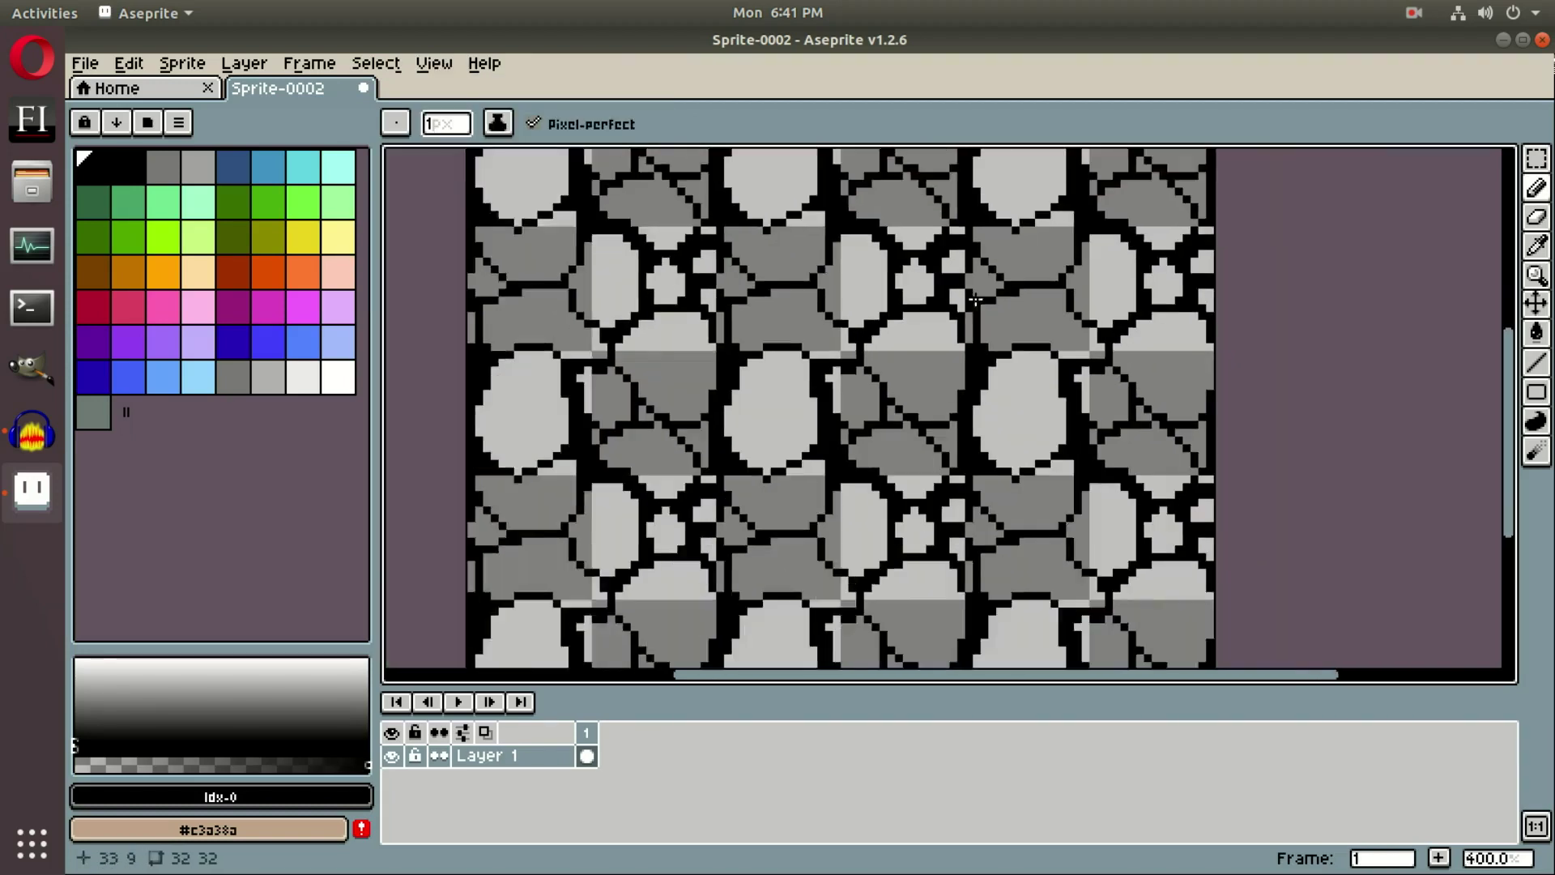
- Fill the leftover gaps beside the small round stone and along the tile seam with black, thickening the neighbouring outlines
scroll(1018, 252, "up", 3)
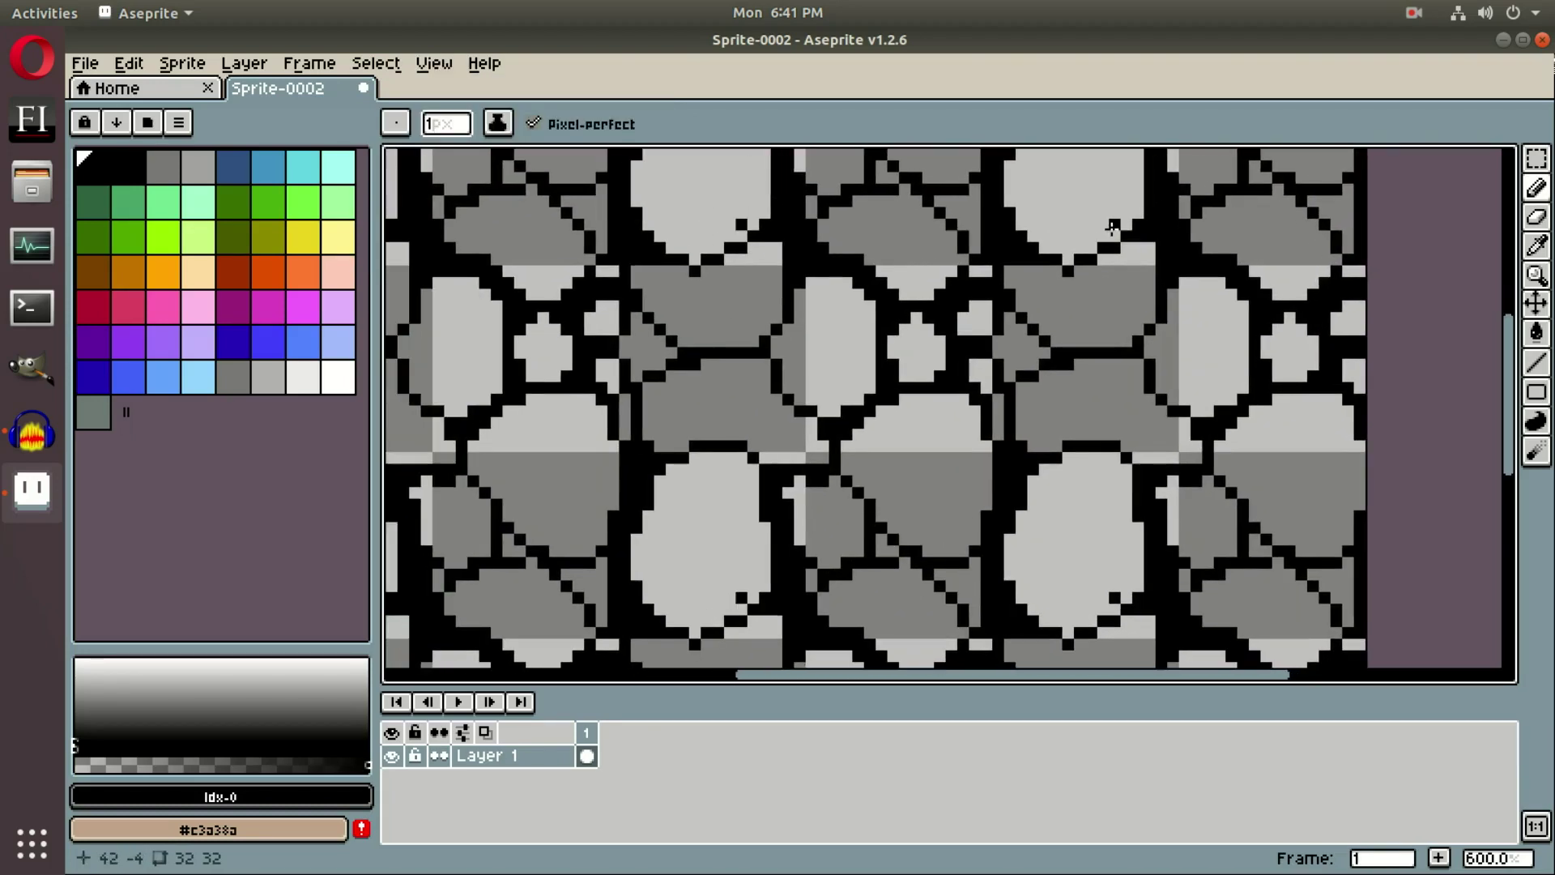
left_click_drag(589, 312, 748, 309)
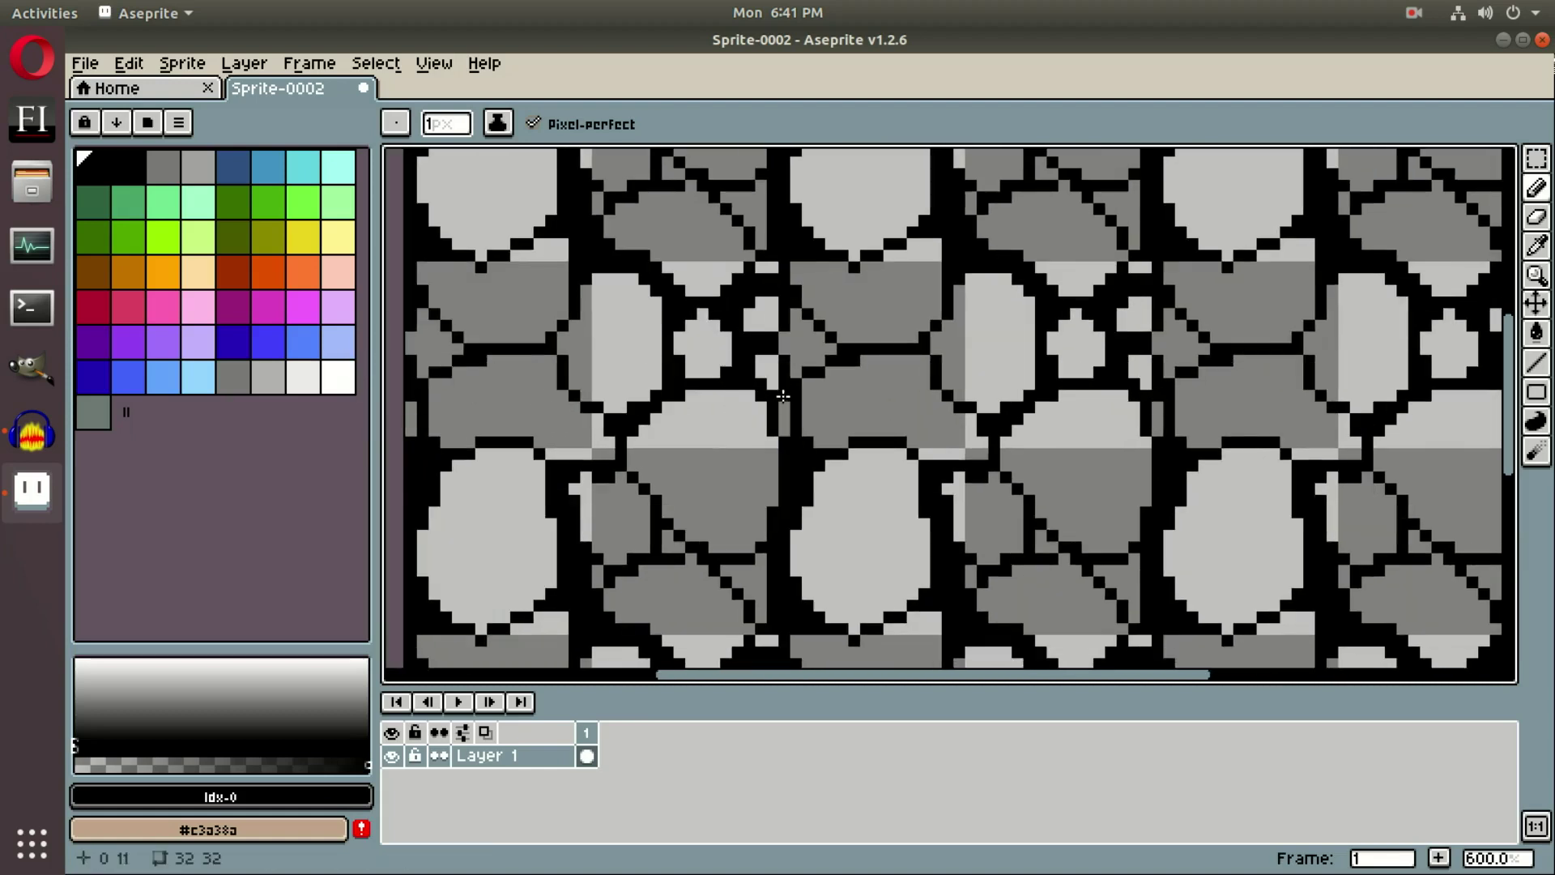
left_click_drag(762, 304, 753, 365)
key("ctrl+z")
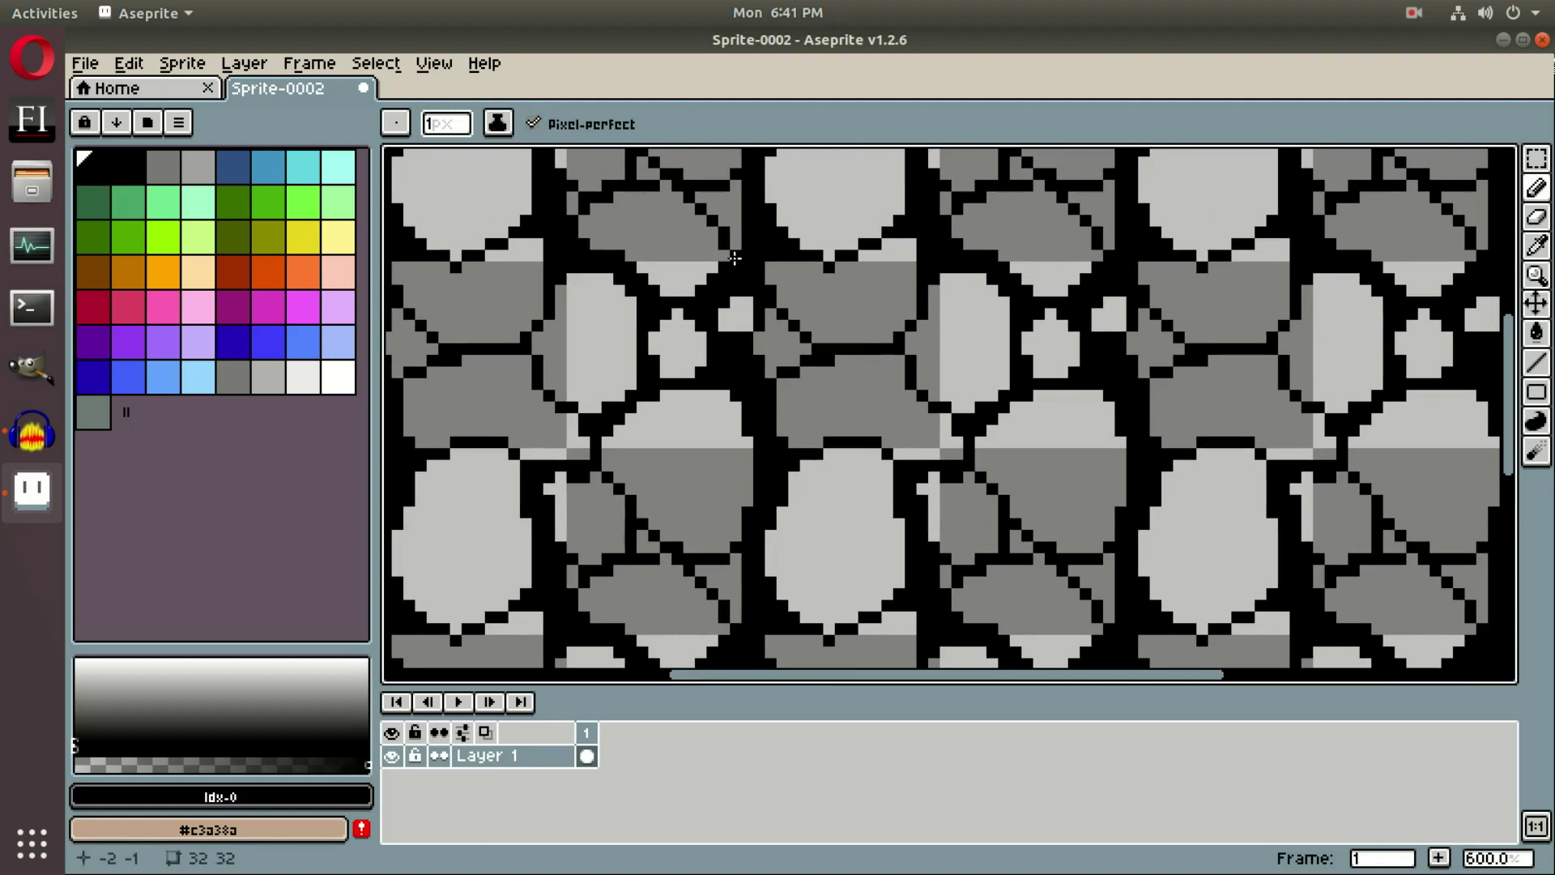
scroll(648, 241, "up", 2)
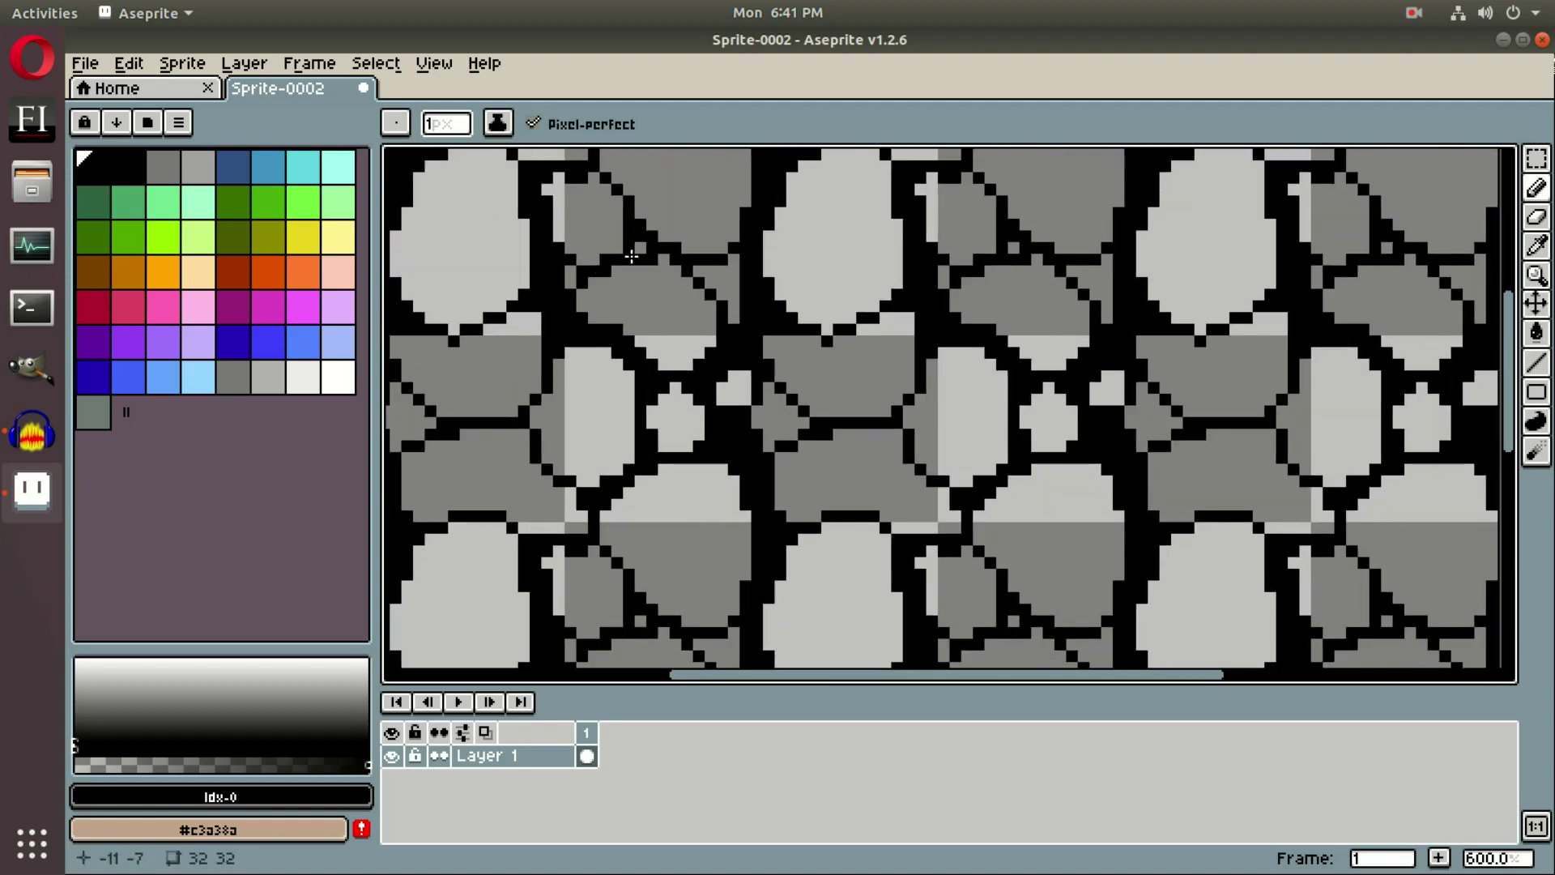
scroll(571, 287, "up", 2)
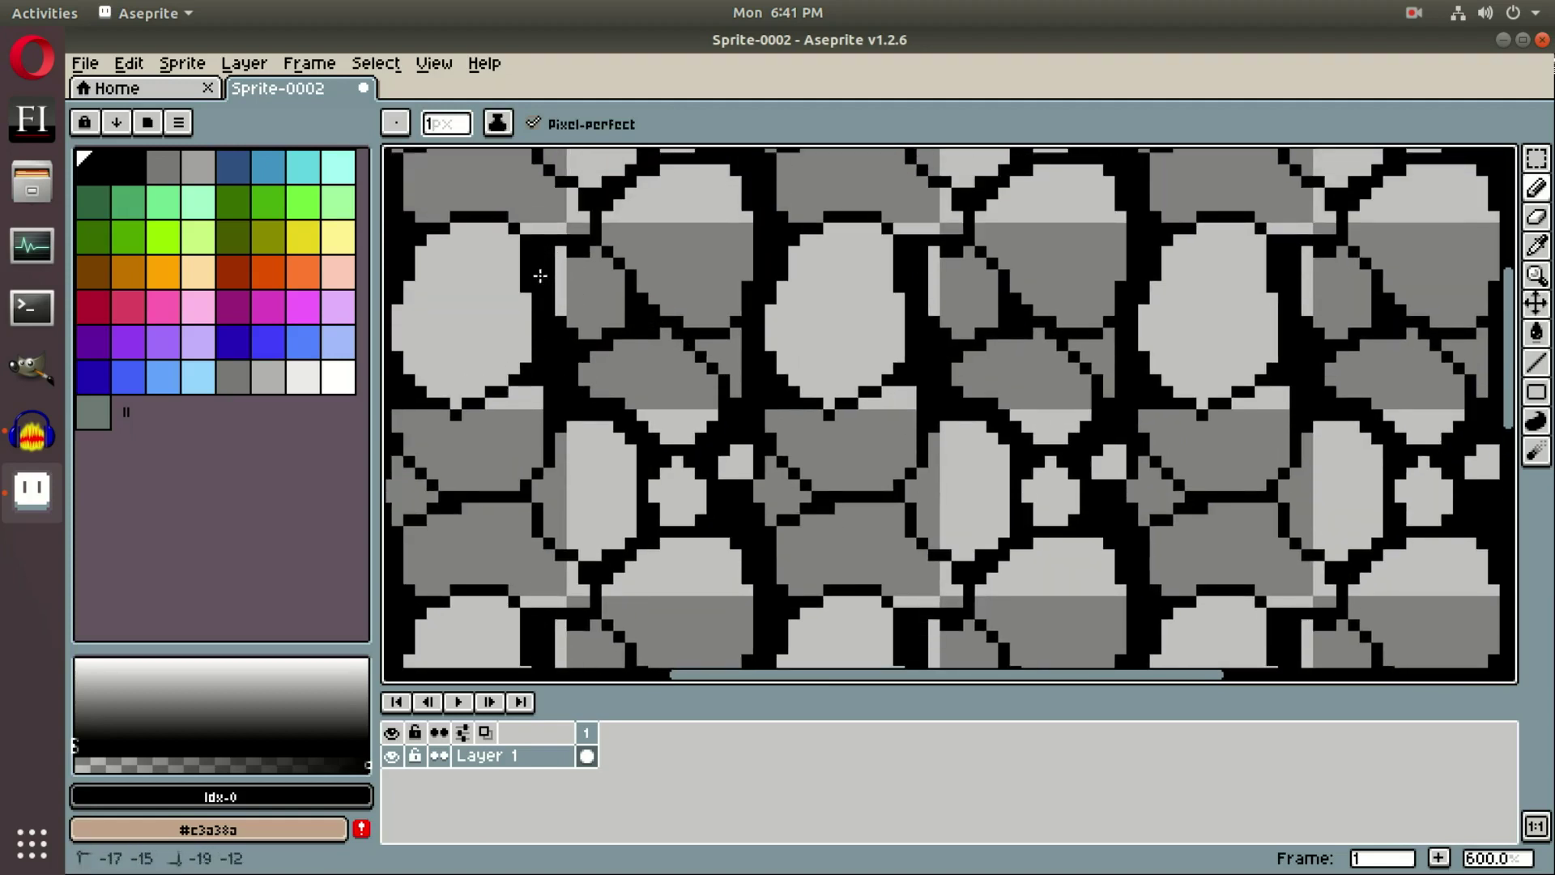
scroll(600, 300, "left", 2)
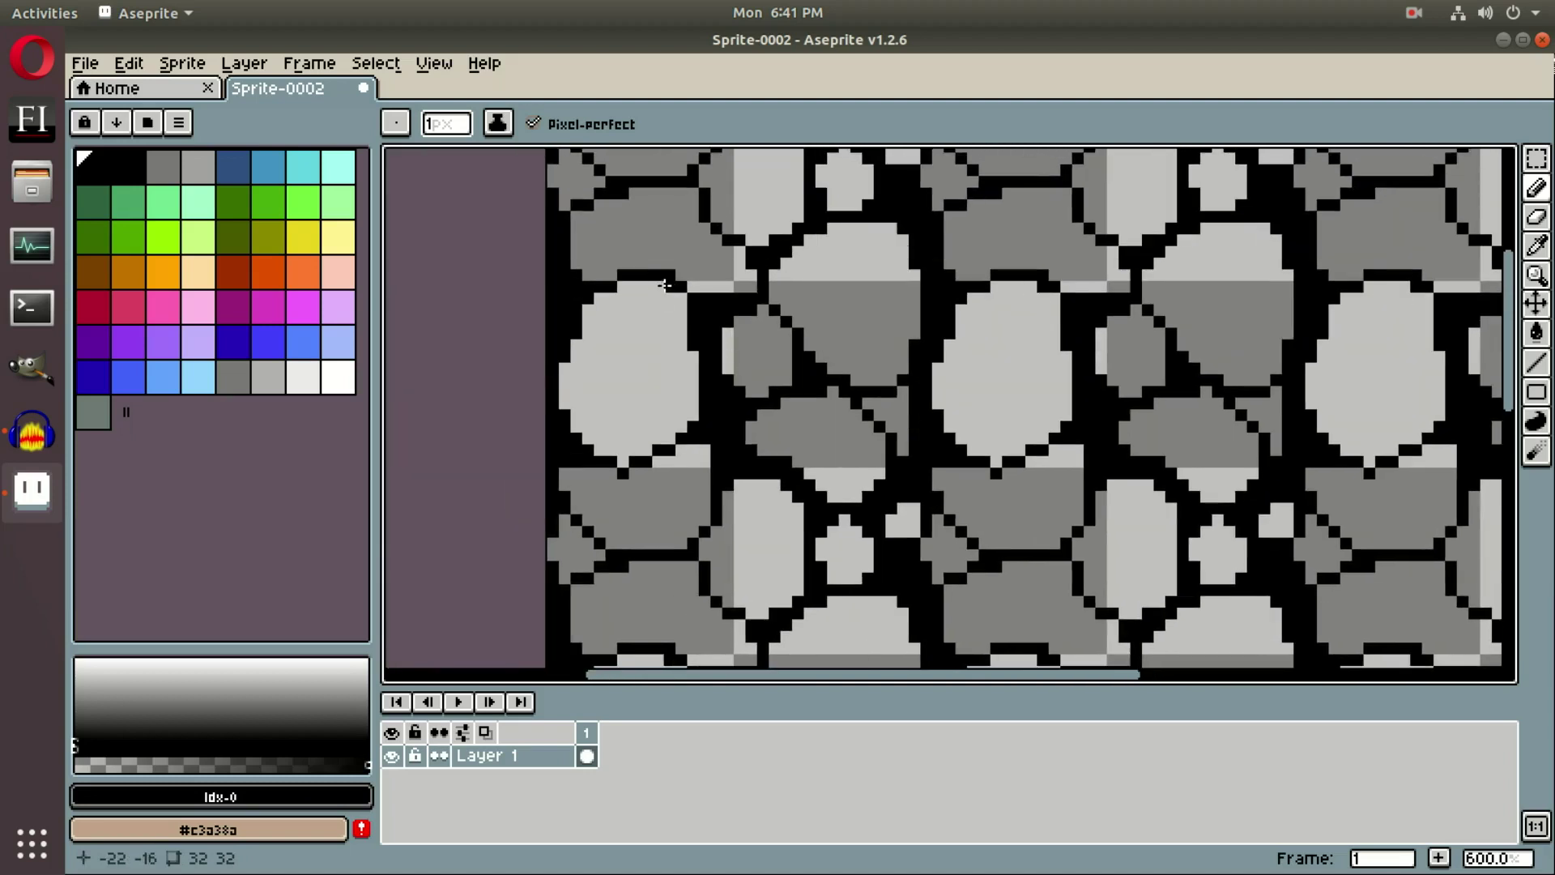
- Round off the upper corners of the large oval stone and shrink the small stone at the tile's left edge with black pixels
left_click_drag(664, 285, 680, 300)
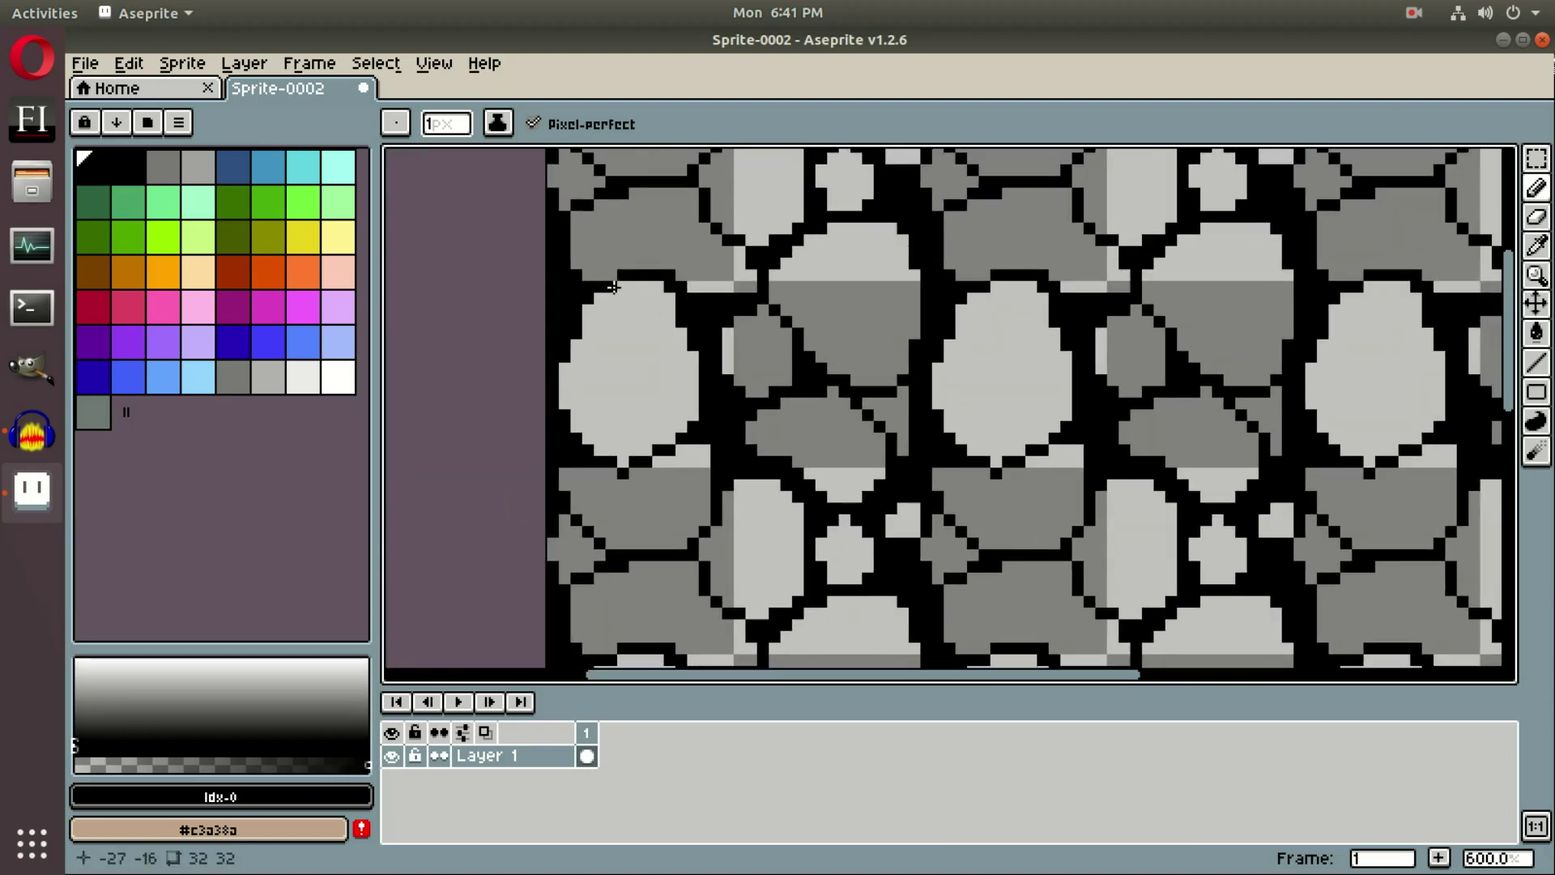
left_click_drag(613, 289, 599, 298)
left_click_drag(668, 370, 683, 497)
left_click_drag(638, 414, 650, 412)
left_click_drag(600, 291, 614, 311)
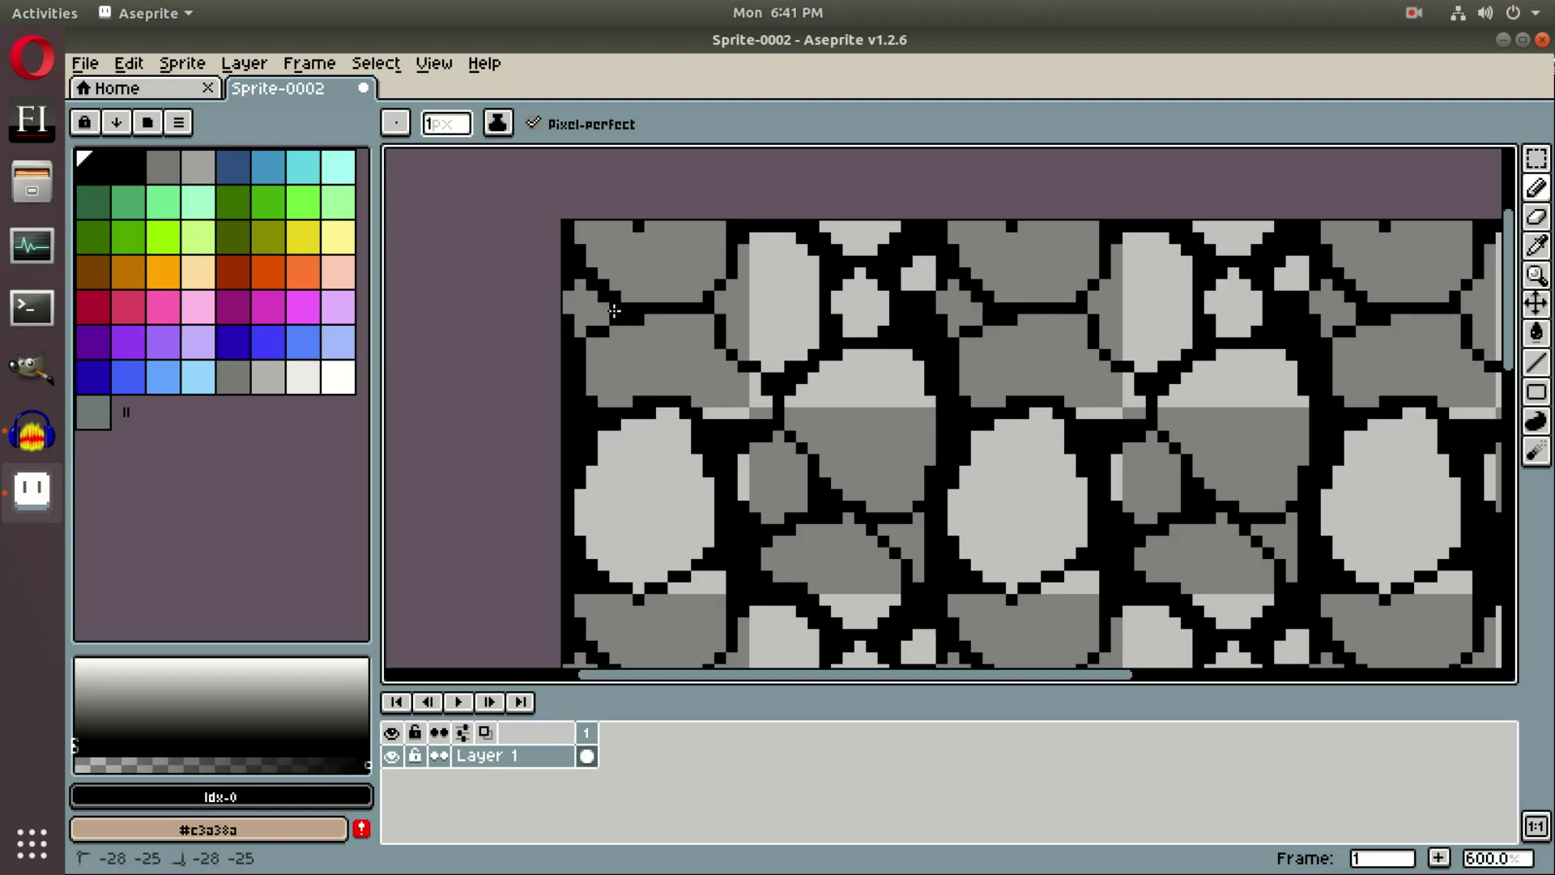
left_click_drag(689, 370, 562, 249)
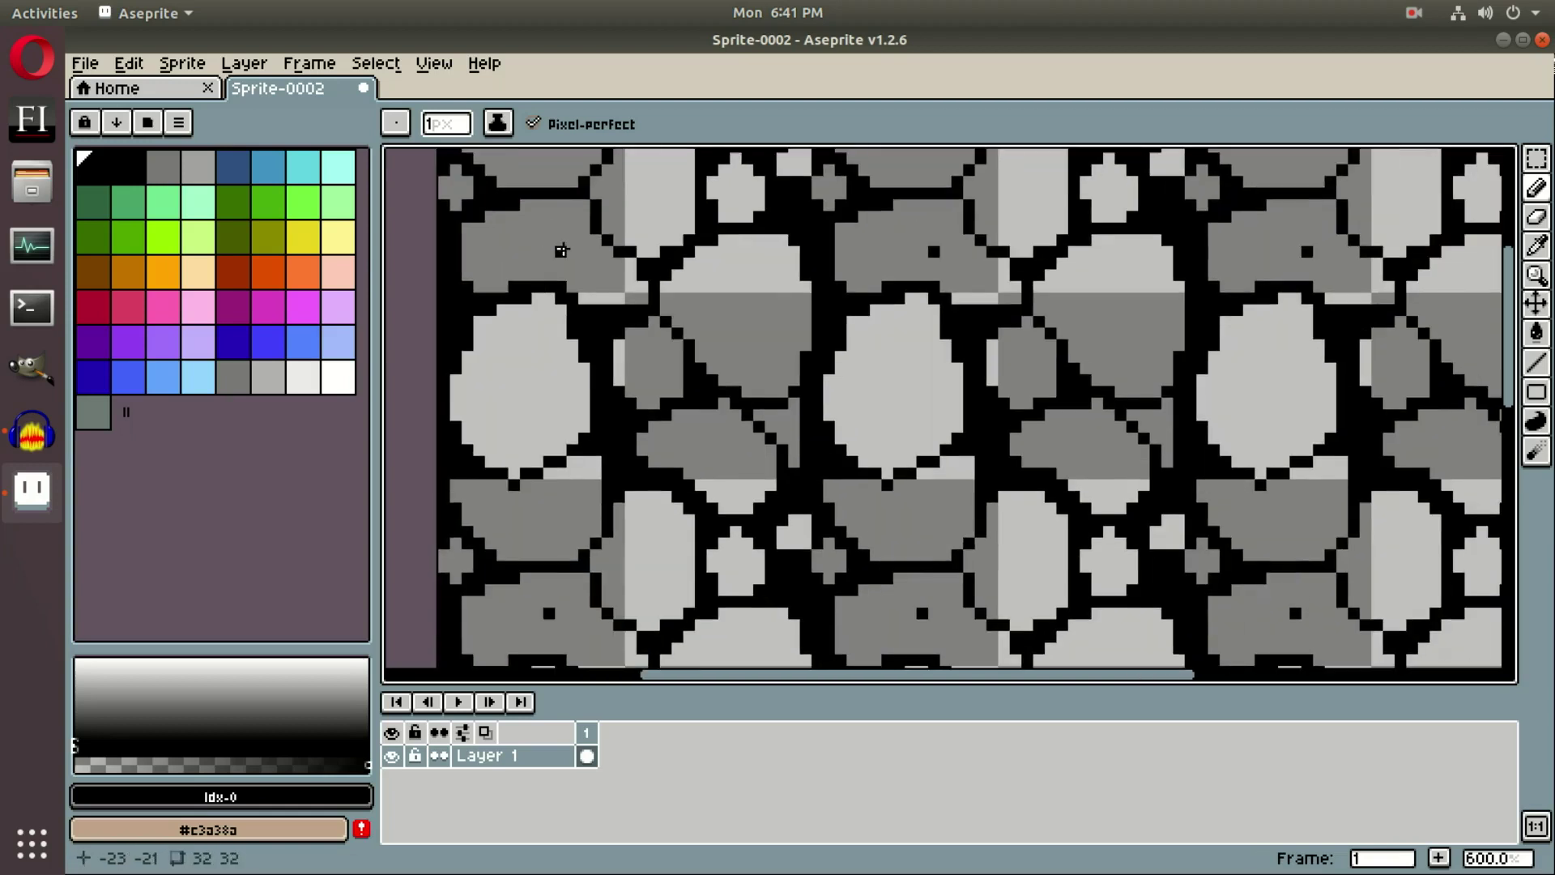
- Reshape the small stones near the tile's right edge, erasing pixels to enlarge the upper one and thickening the surrounding black outlines
left_click_drag(798, 158, 802, 267)
left_click_drag(763, 285, 767, 163)
left_click_drag(900, 617, 850, 396)
key("e")
left_click_drag(720, 284, 749, 243)
mouse_move(776, 405)
left_mouse_down()
mouse_move(770, 277)
mouse_move(765, 304)
left_mouse_up()
key("b")
left_click_drag(692, 440, 724, 470)
left_click_drag(629, 488, 846, 379)
scroll(846, 379, "down", 3)
left_click_drag(1077, 445, 930, 486)
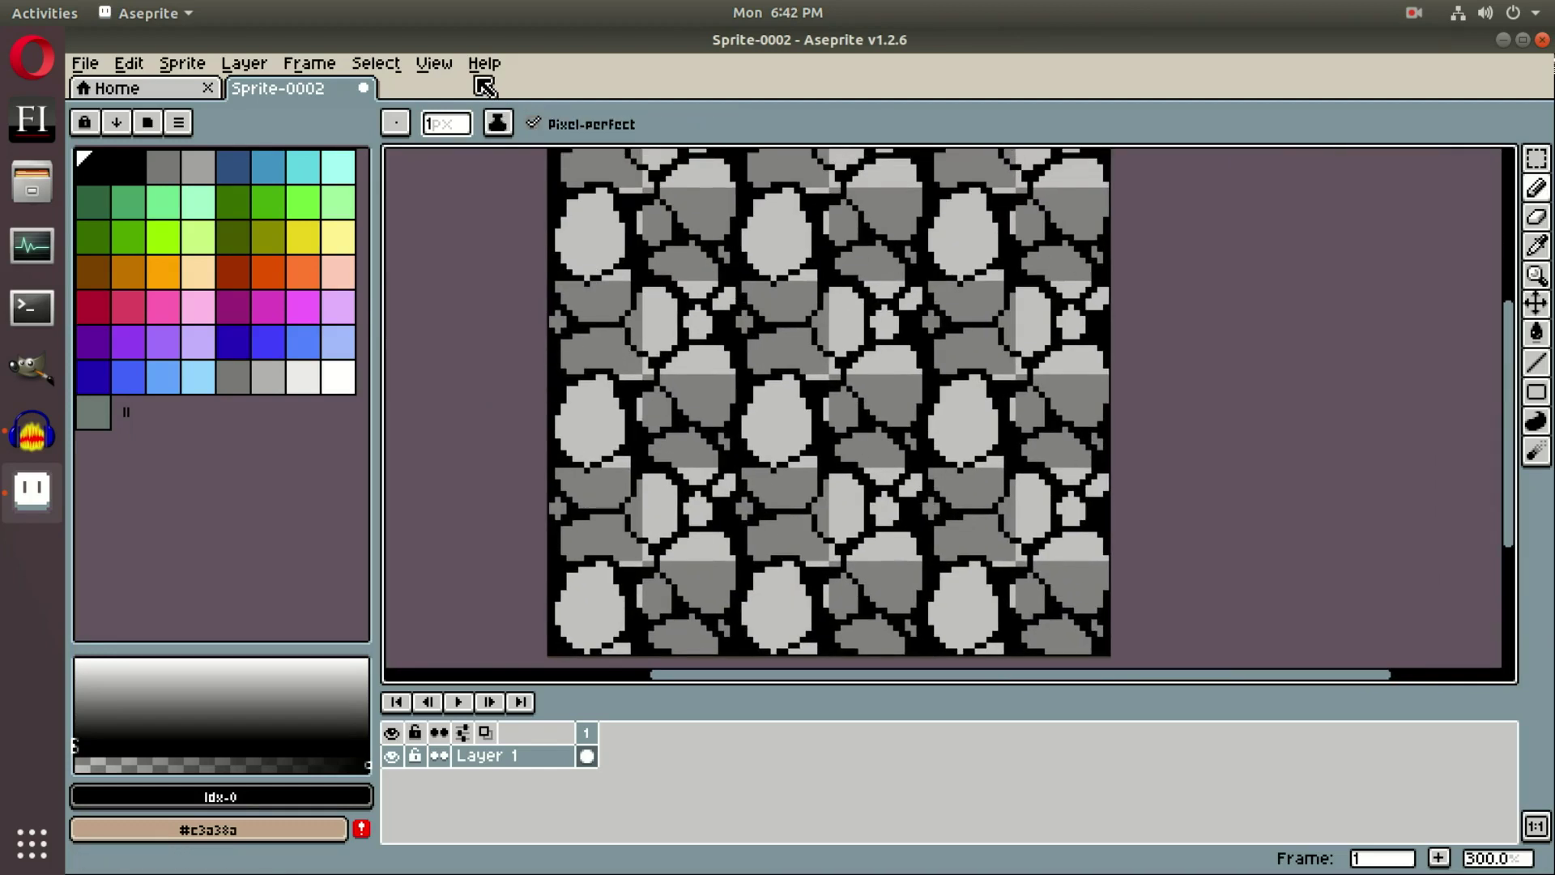
- Turn off tiled mode so that only the single tile is shown
left_click(434, 63)
mouse_move(503, 197)
left_click(795, 192)
scroll(830, 332, "up", 4)
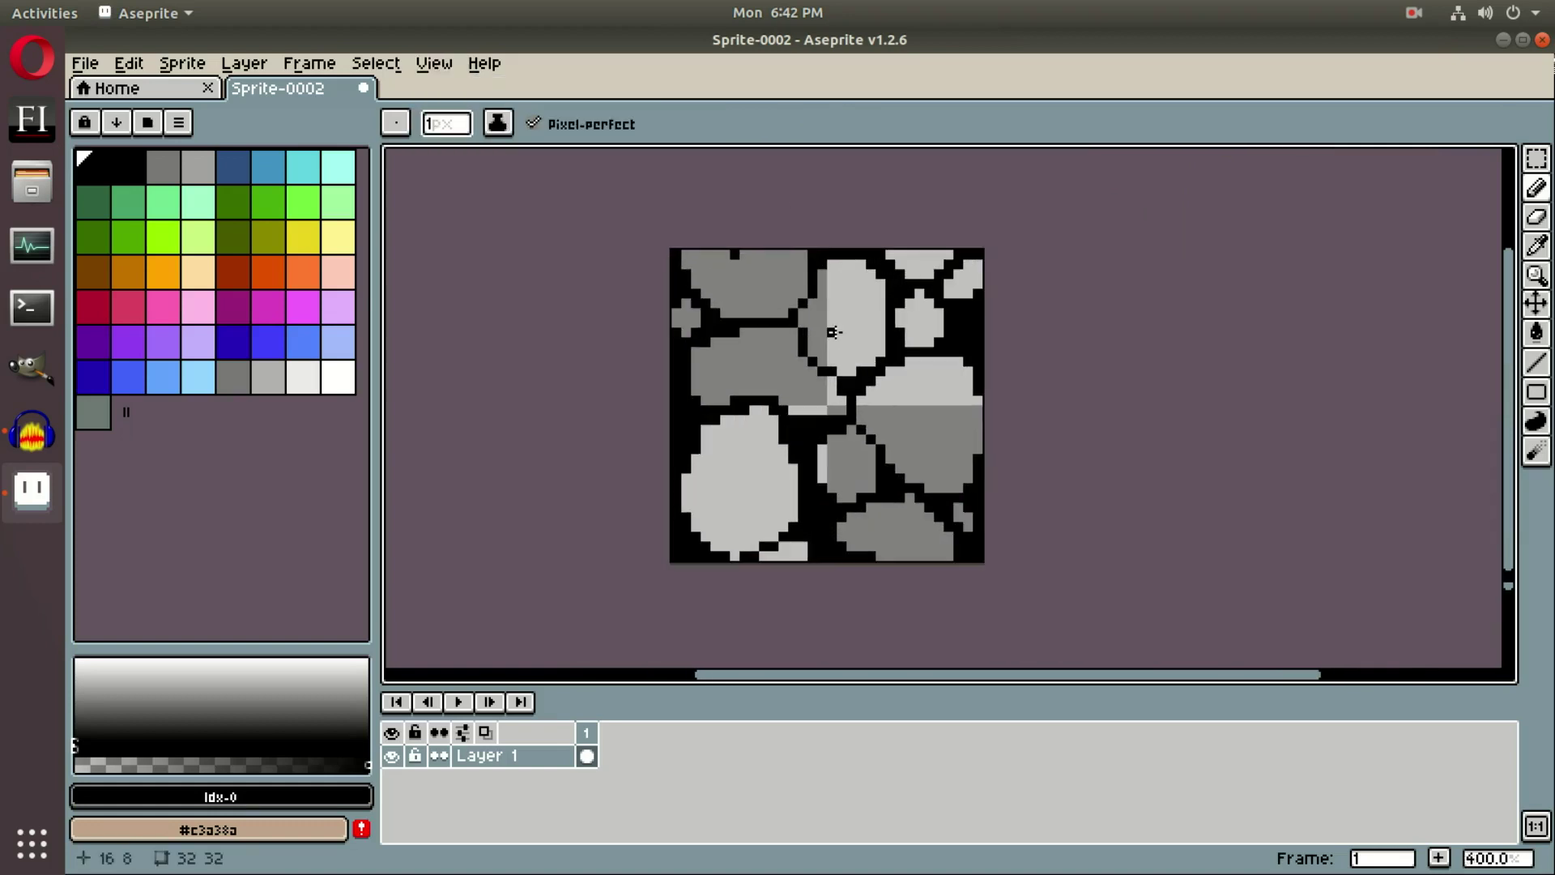
scroll(838, 324, "down", 1)
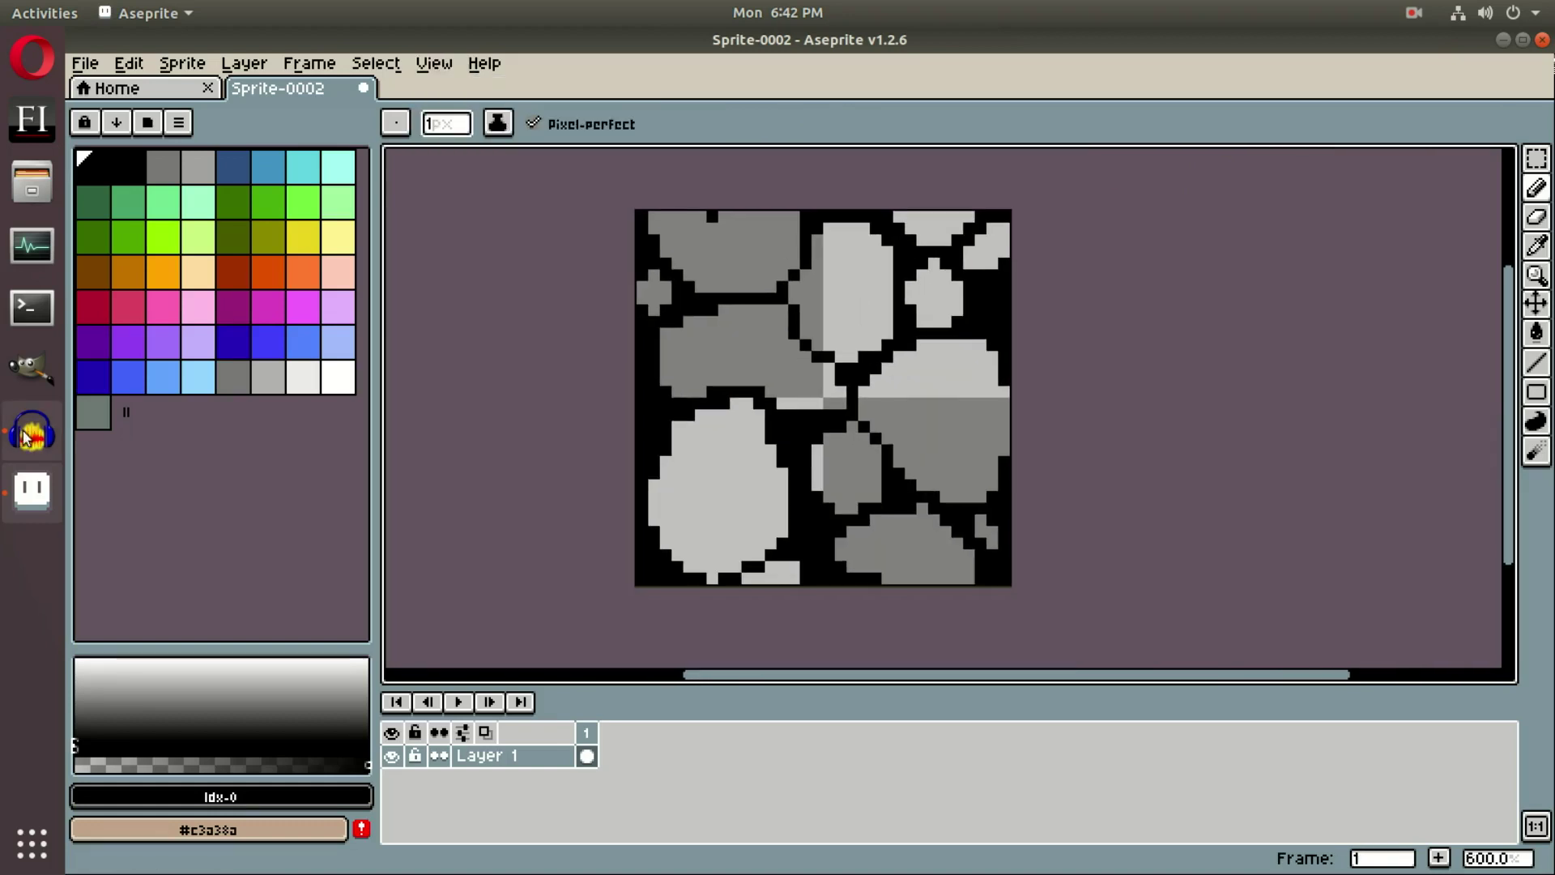
- Mix a dark blue-grey (HSL 189°, 11, 16) from the grey swatch and add it to the palette
left_click(94, 412)
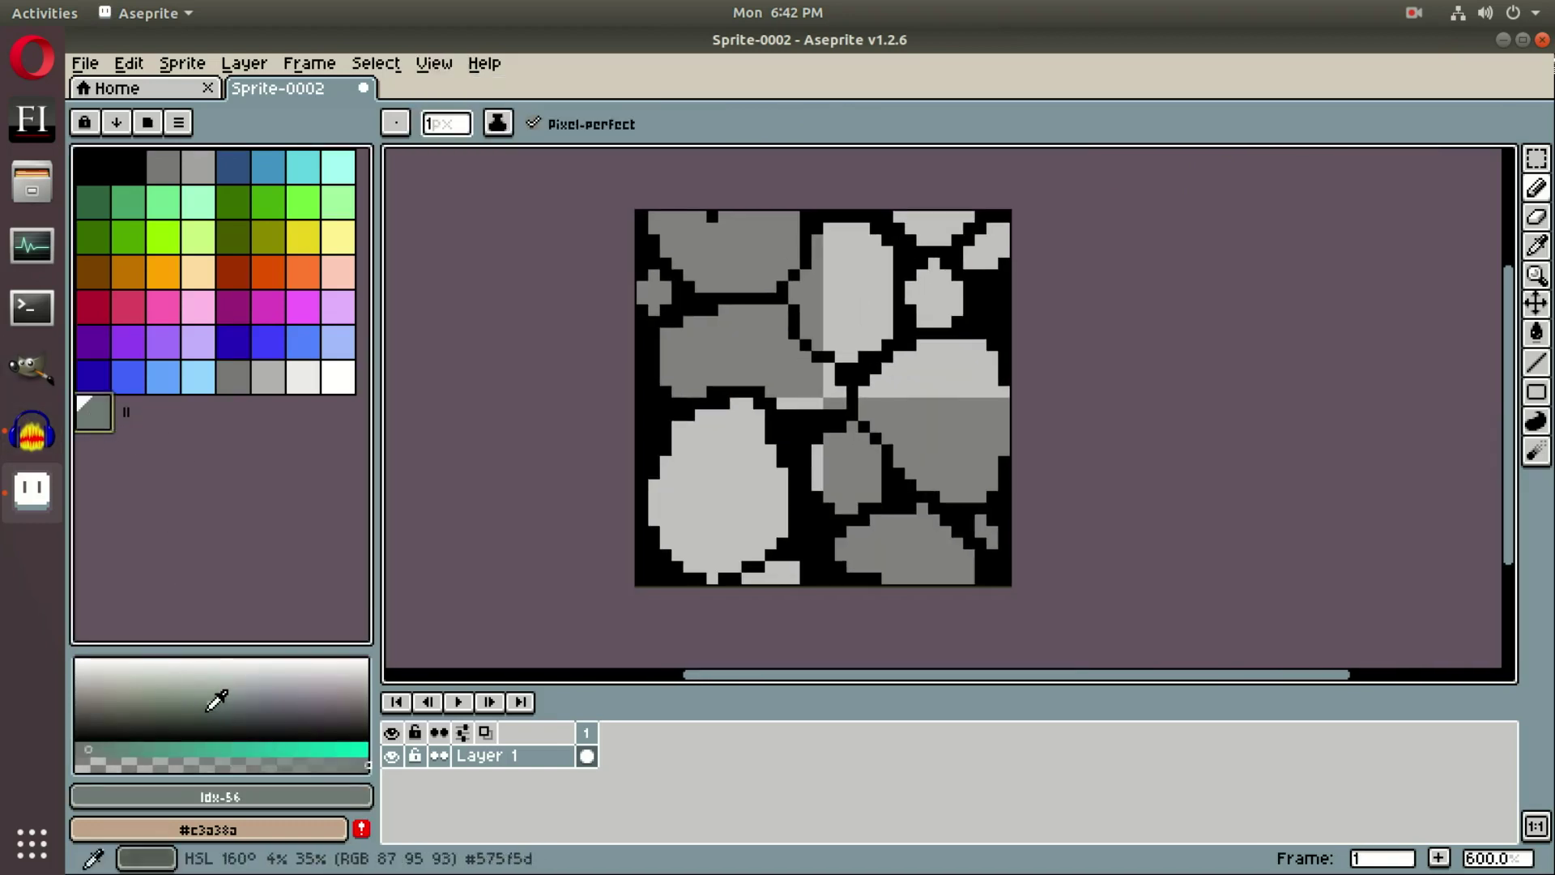
mouse_move(202, 707)
left_mouse_down()
mouse_move(162, 725)
mouse_move(206, 745)
mouse_move(218, 719)
mouse_move(208, 731)
mouse_move(231, 727)
mouse_move(109, 747)
left_mouse_up()
left_click(203, 749)
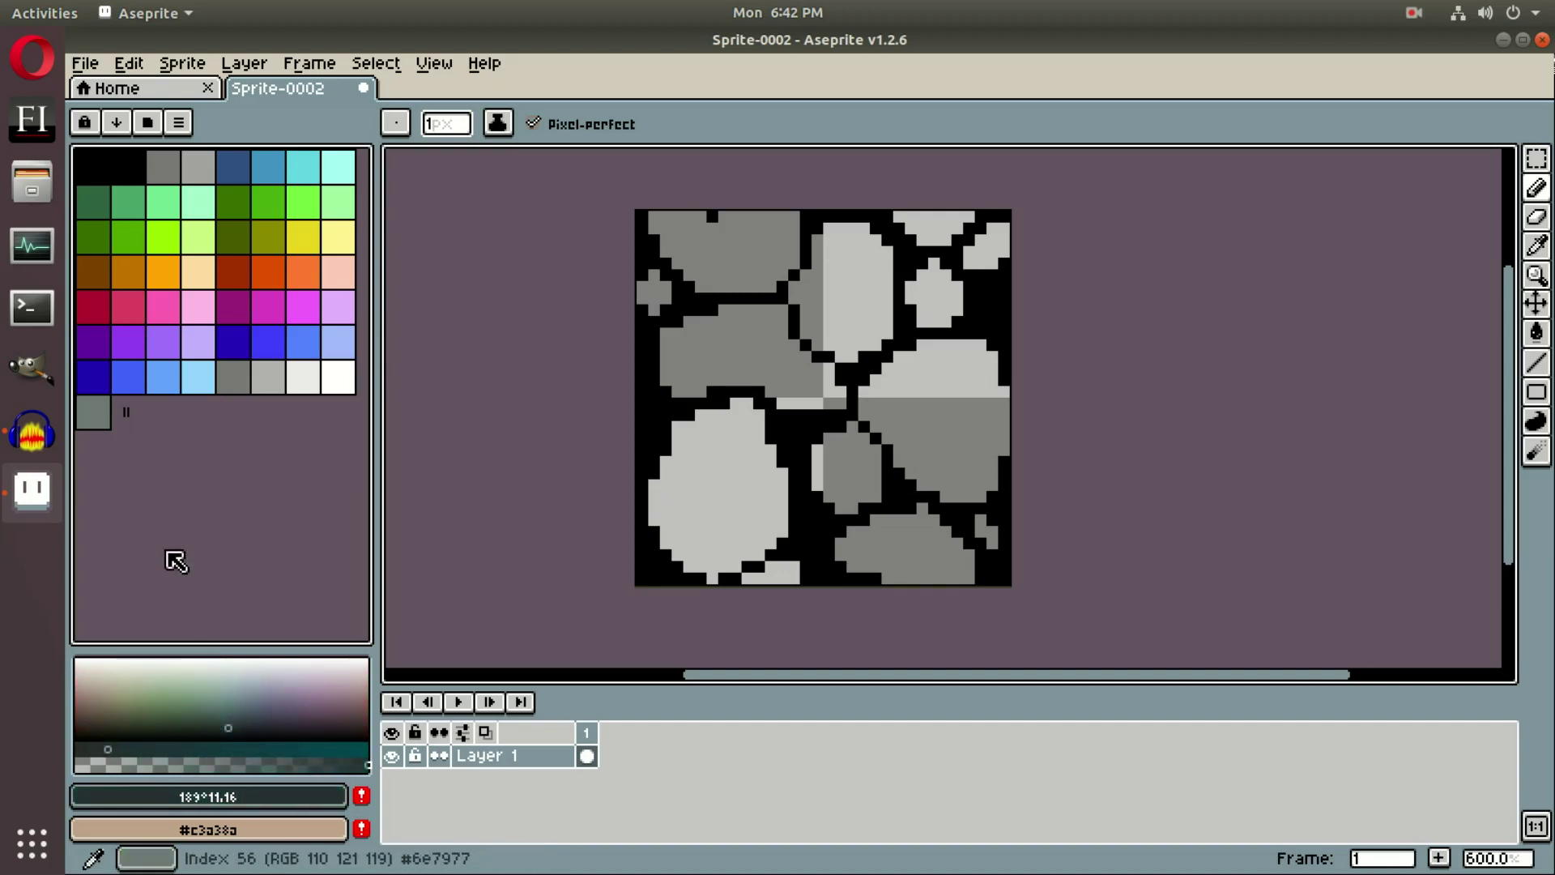
left_click(361, 796)
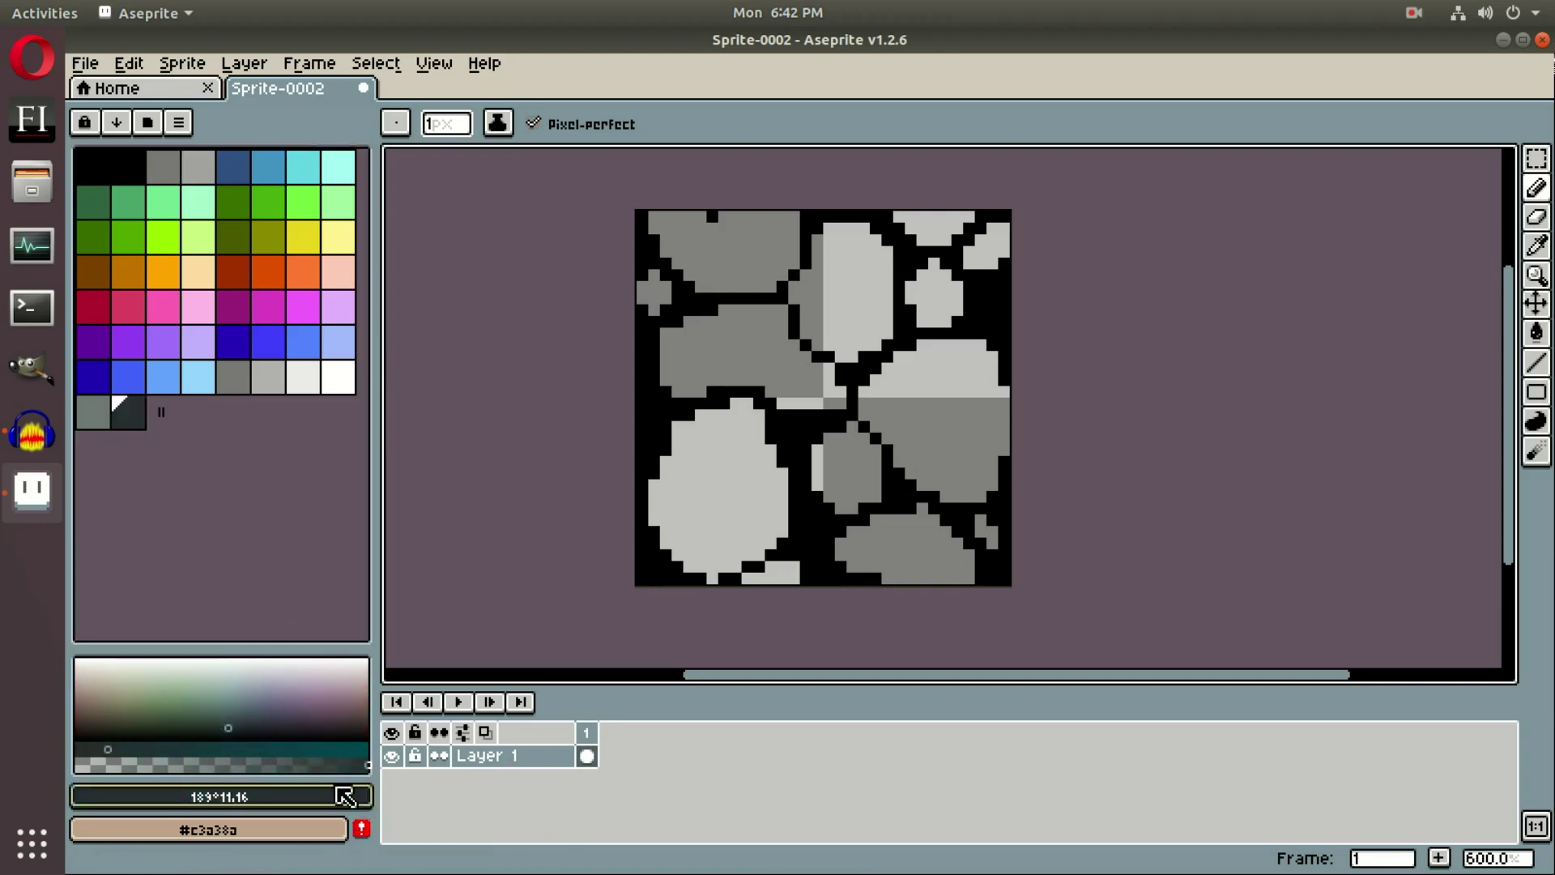
left_click(133, 411)
- Fill the stones in the tile's left half and the tall upper-middle stone with the dark blue-grey using the Paint Bucket
key("g")
left_click(745, 368)
left_click(843, 292)
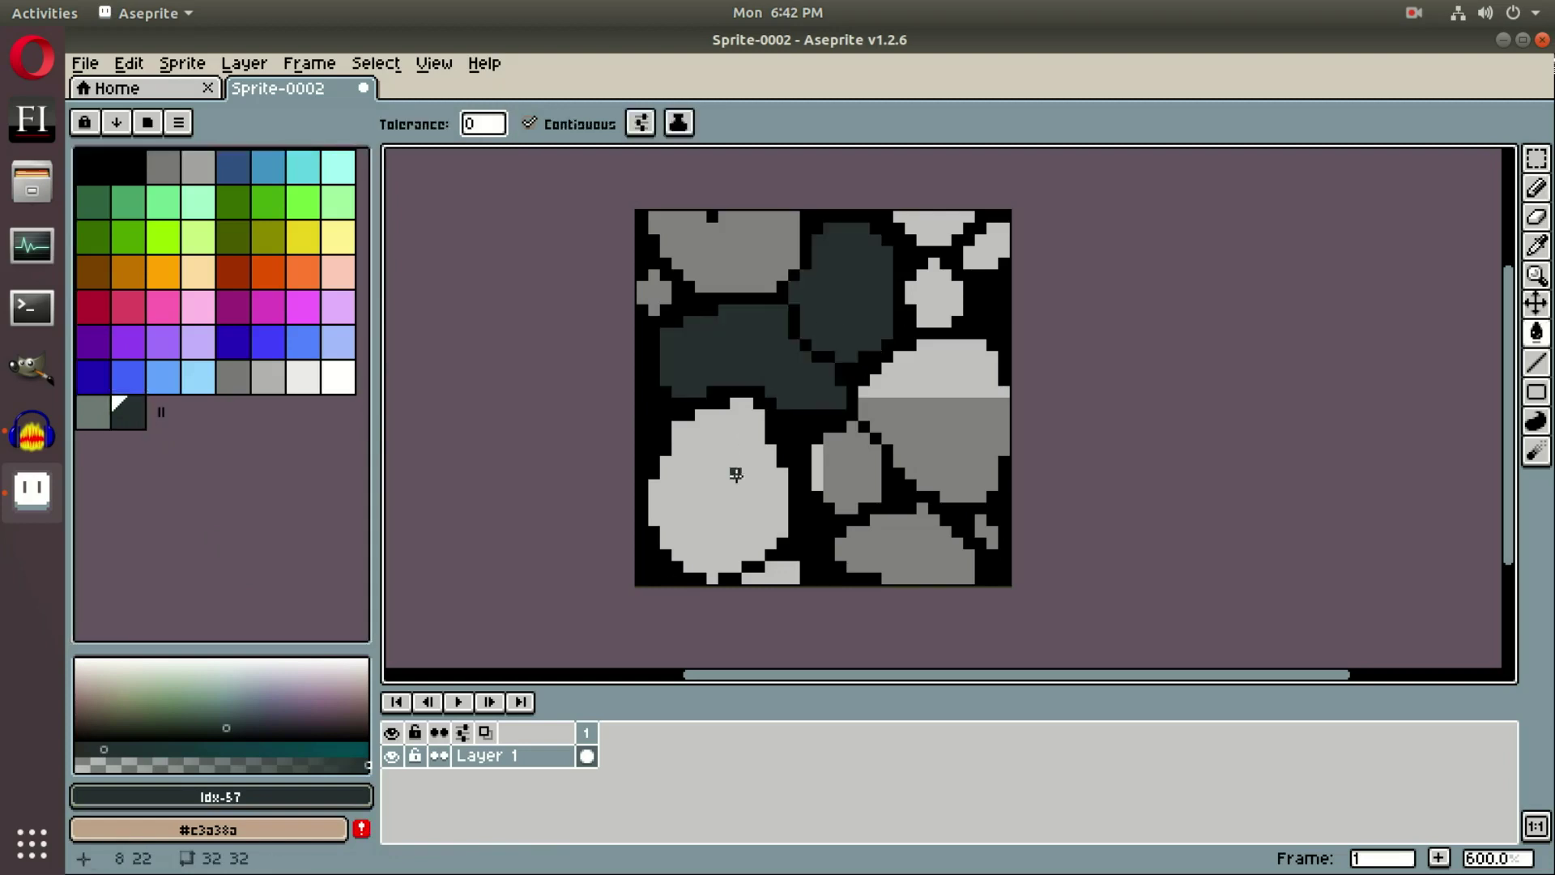
left_click(733, 470)
left_click(654, 291)
left_click(696, 255)
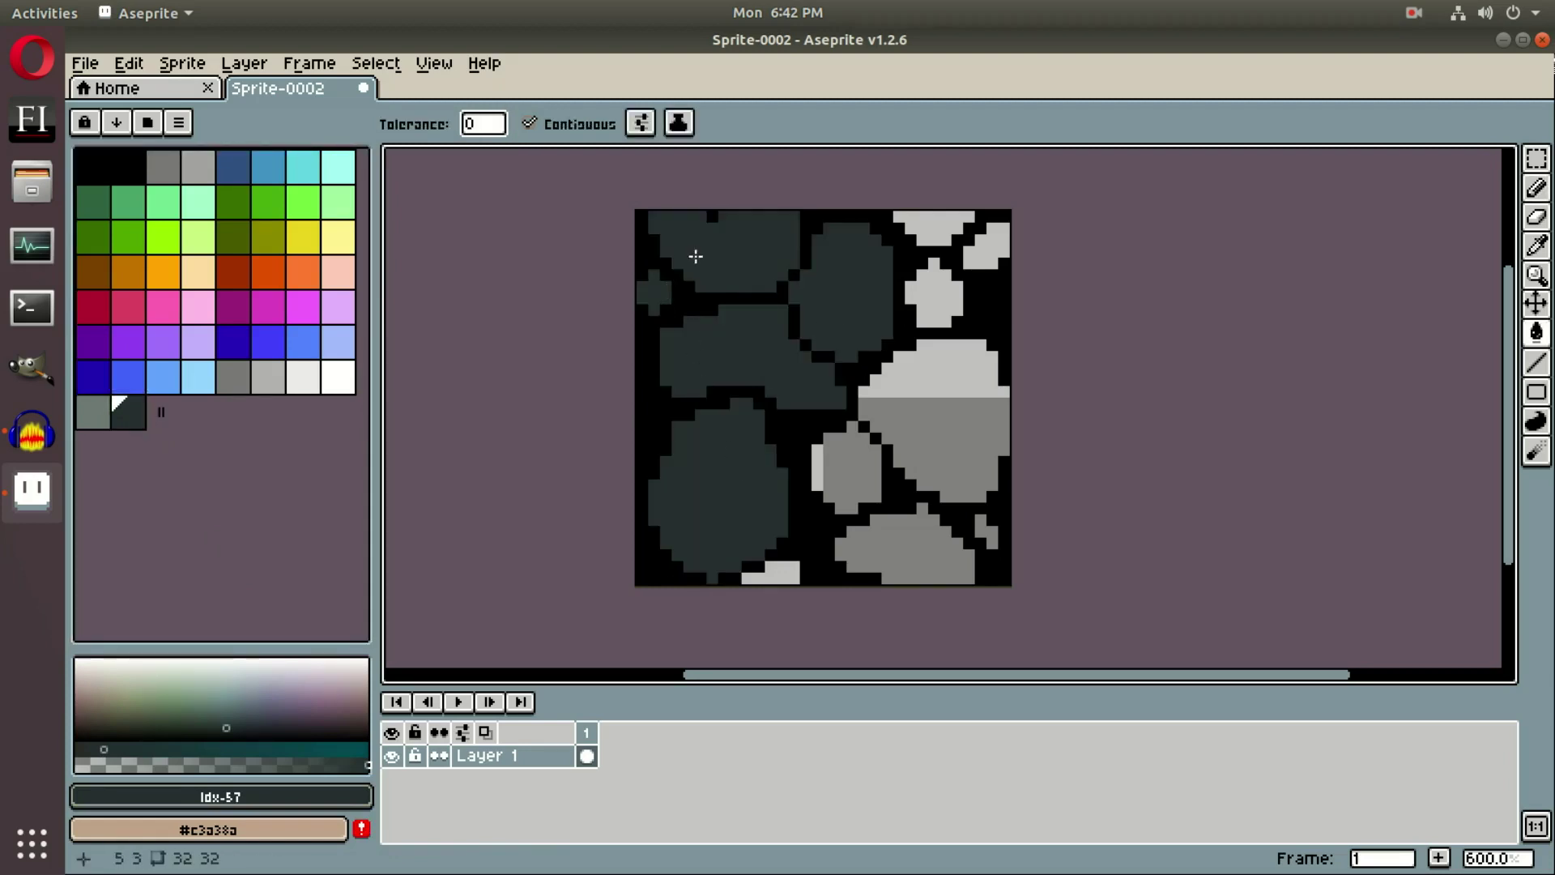
- Fill the remaining stones on the tile's right side and the sliver at its bottom edge with the same dark blue-grey
left_click(897, 429)
left_click(923, 285)
left_click(944, 227)
left_click(988, 246)
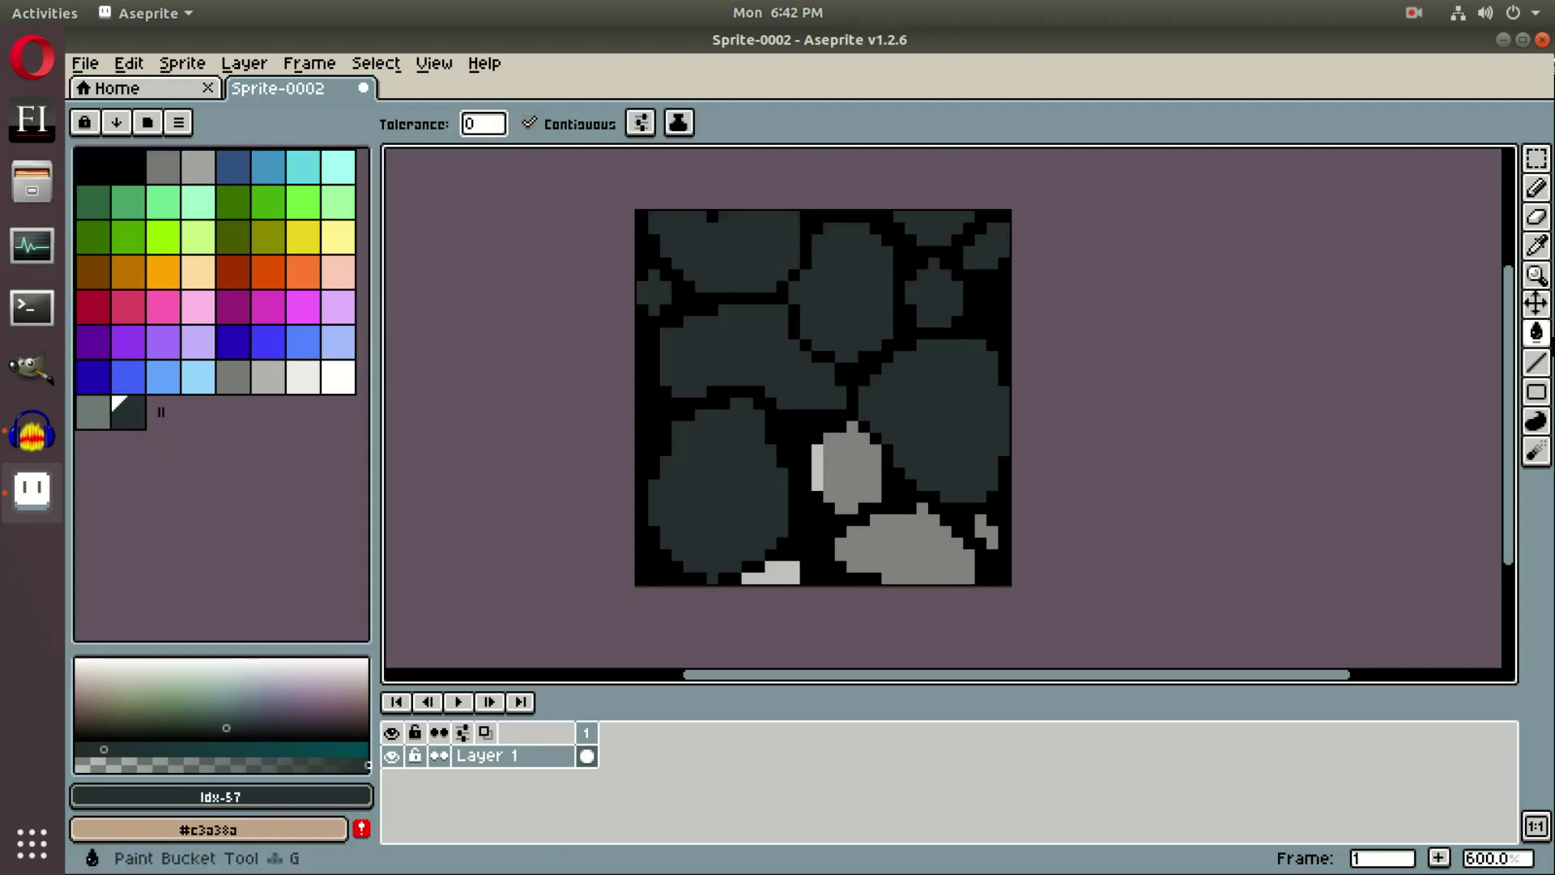
left_click(1536, 334)
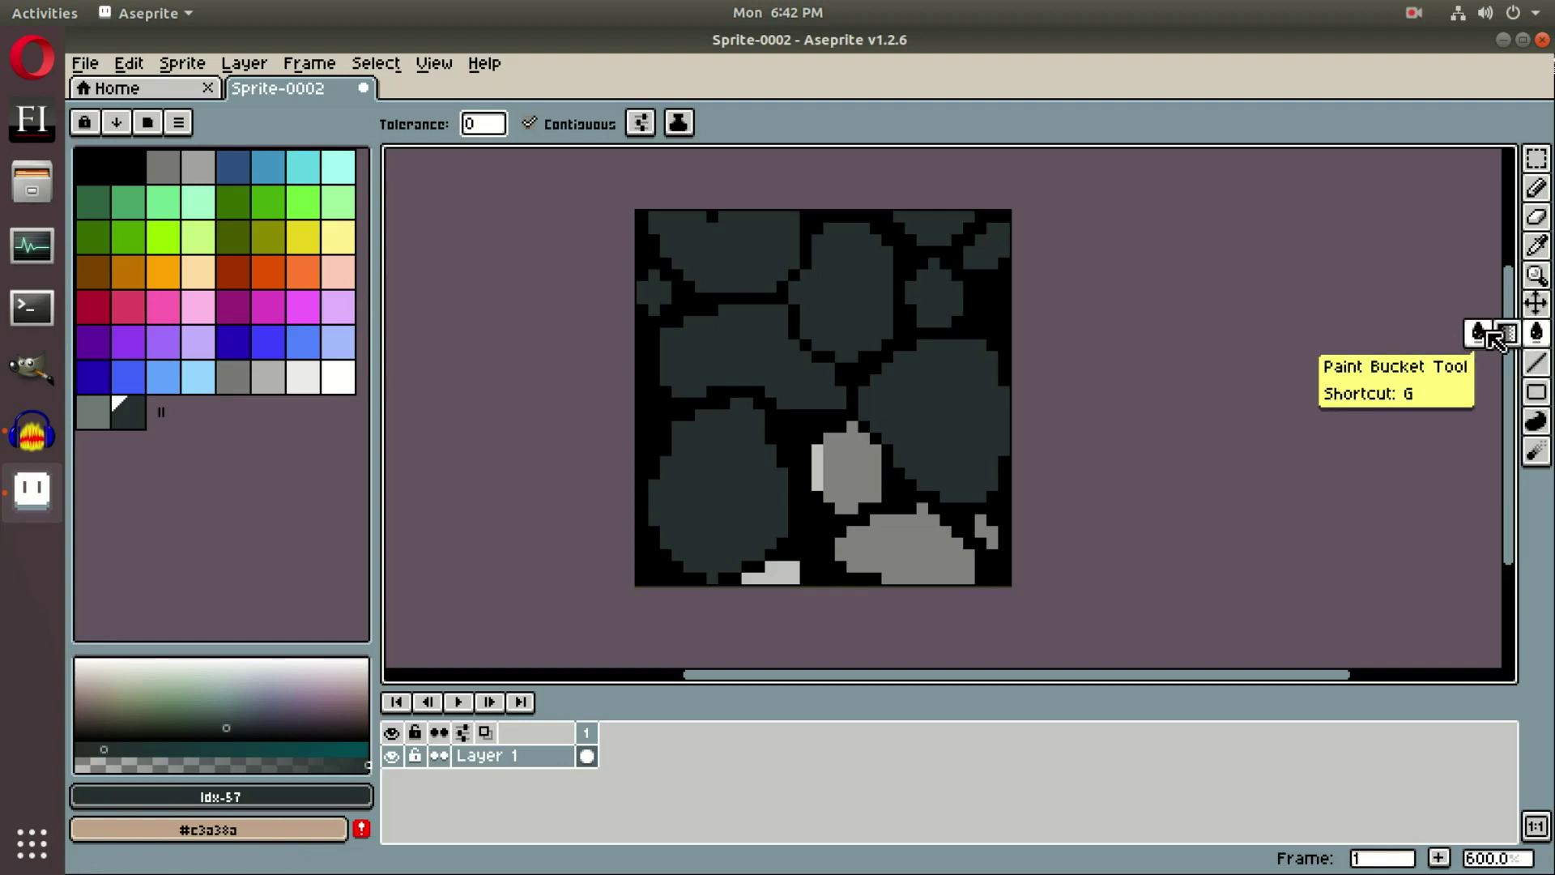
left_click(854, 462)
left_click(944, 527)
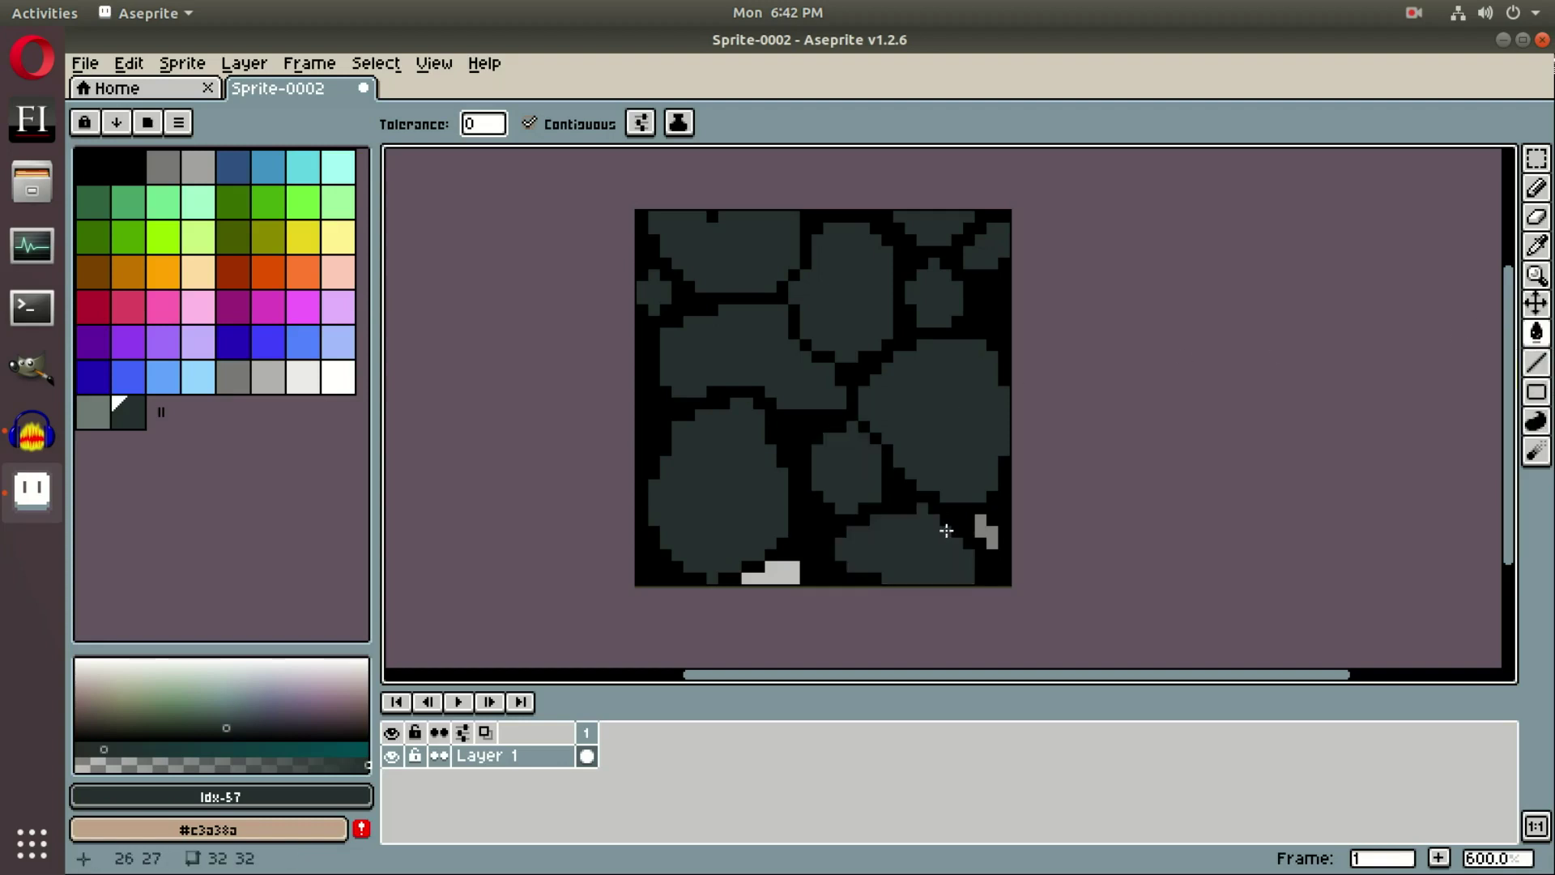
left_click(987, 524)
left_click(785, 573)
- Mix a very dark grey (about HSL 182°, 6, 9) and fill the black outlines between the stones with it
left_click_drag(906, 367, 858, 351)
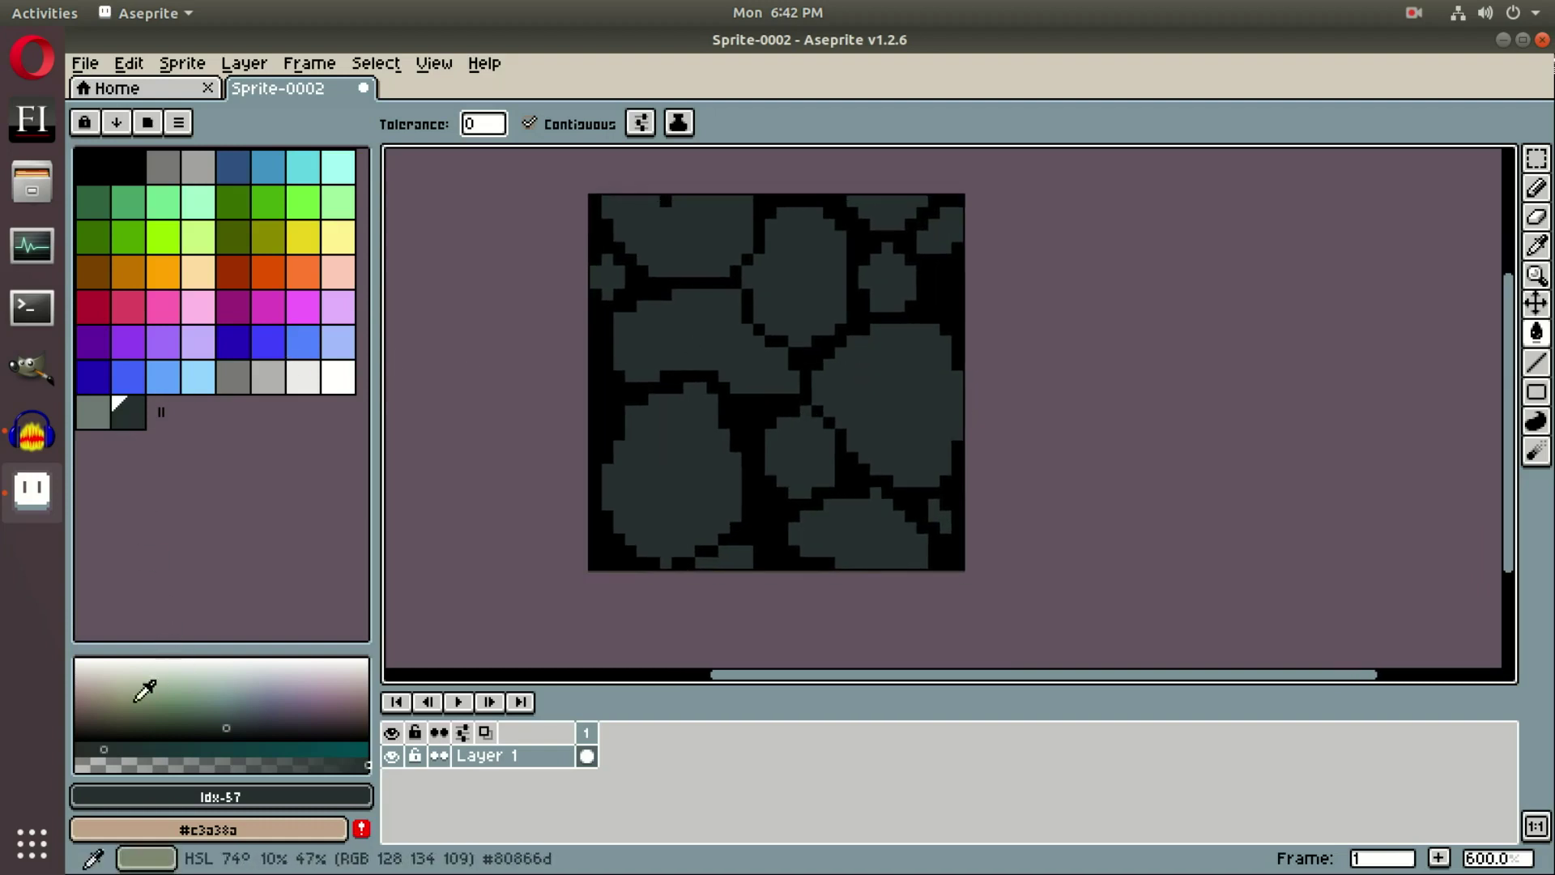
left_click(101, 746)
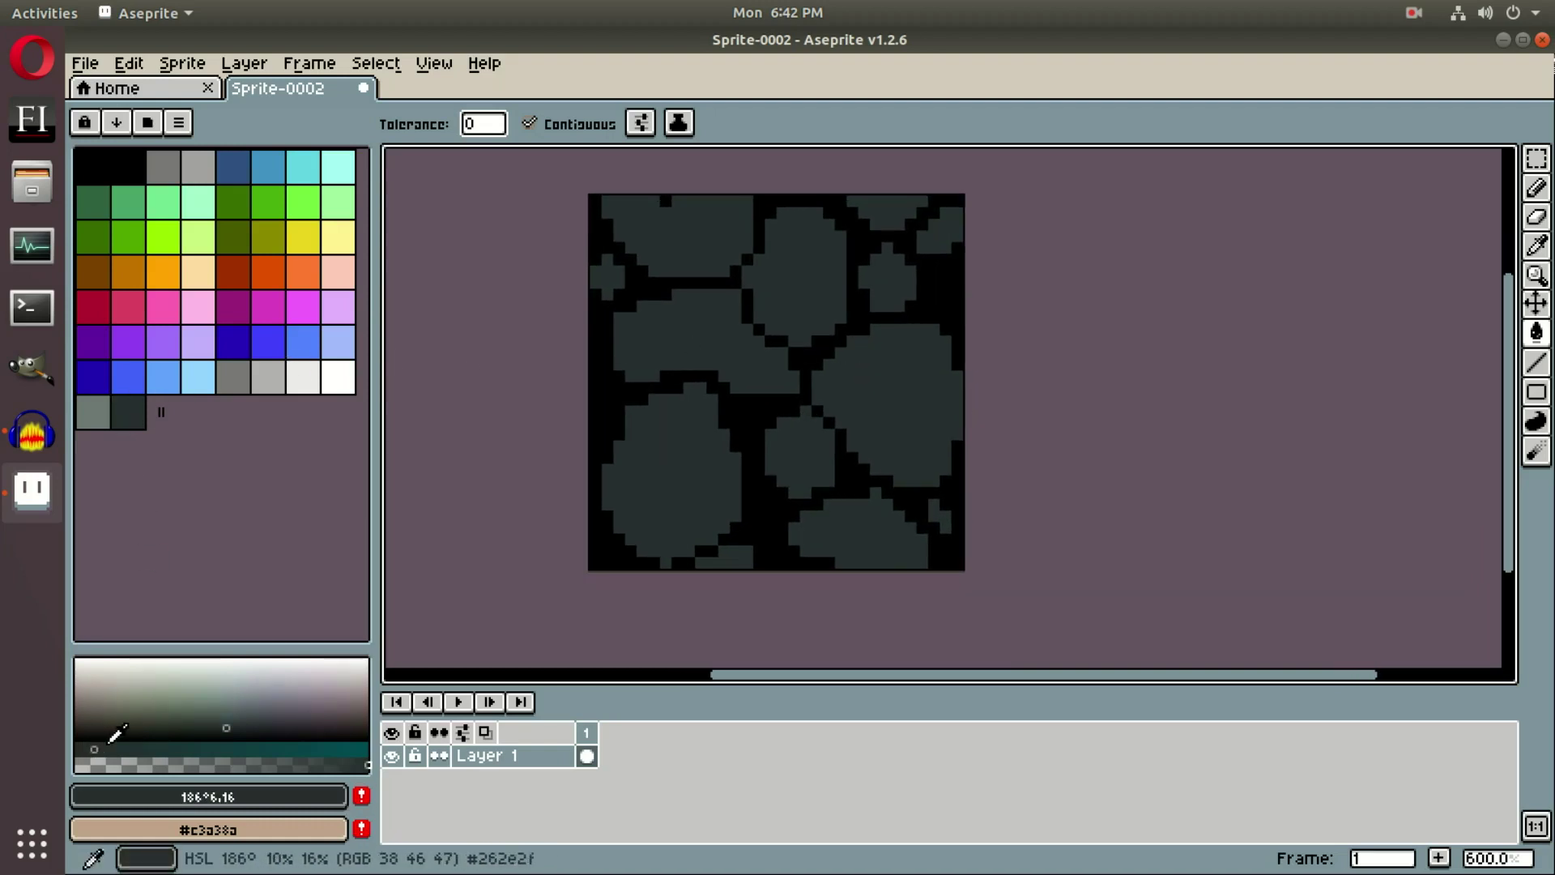
left_click(223, 734)
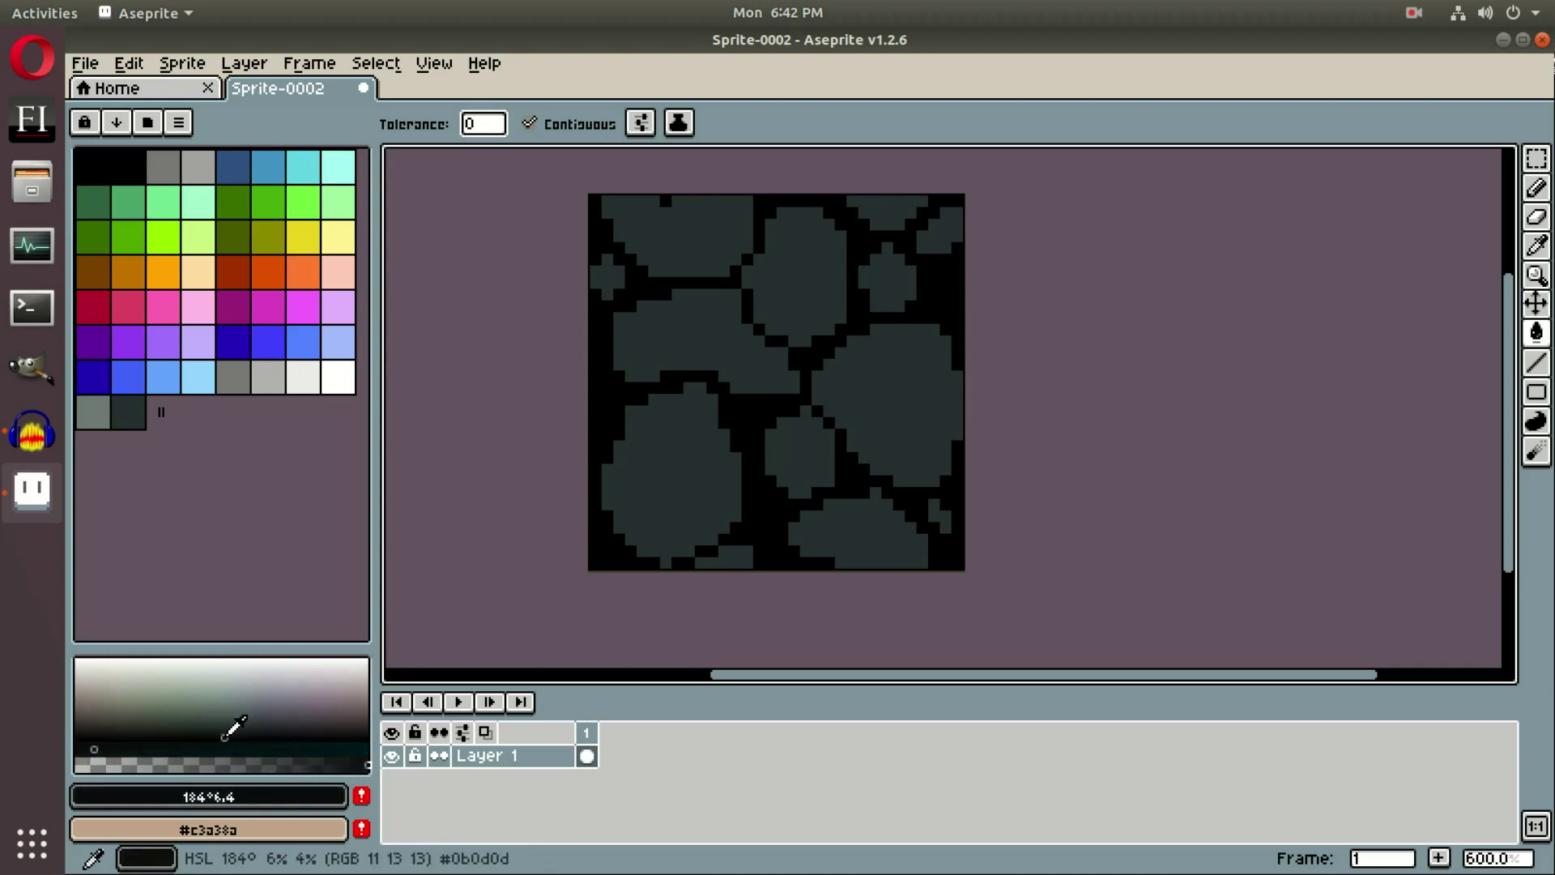
left_click(604, 410)
left_click(746, 304)
left_click(761, 328)
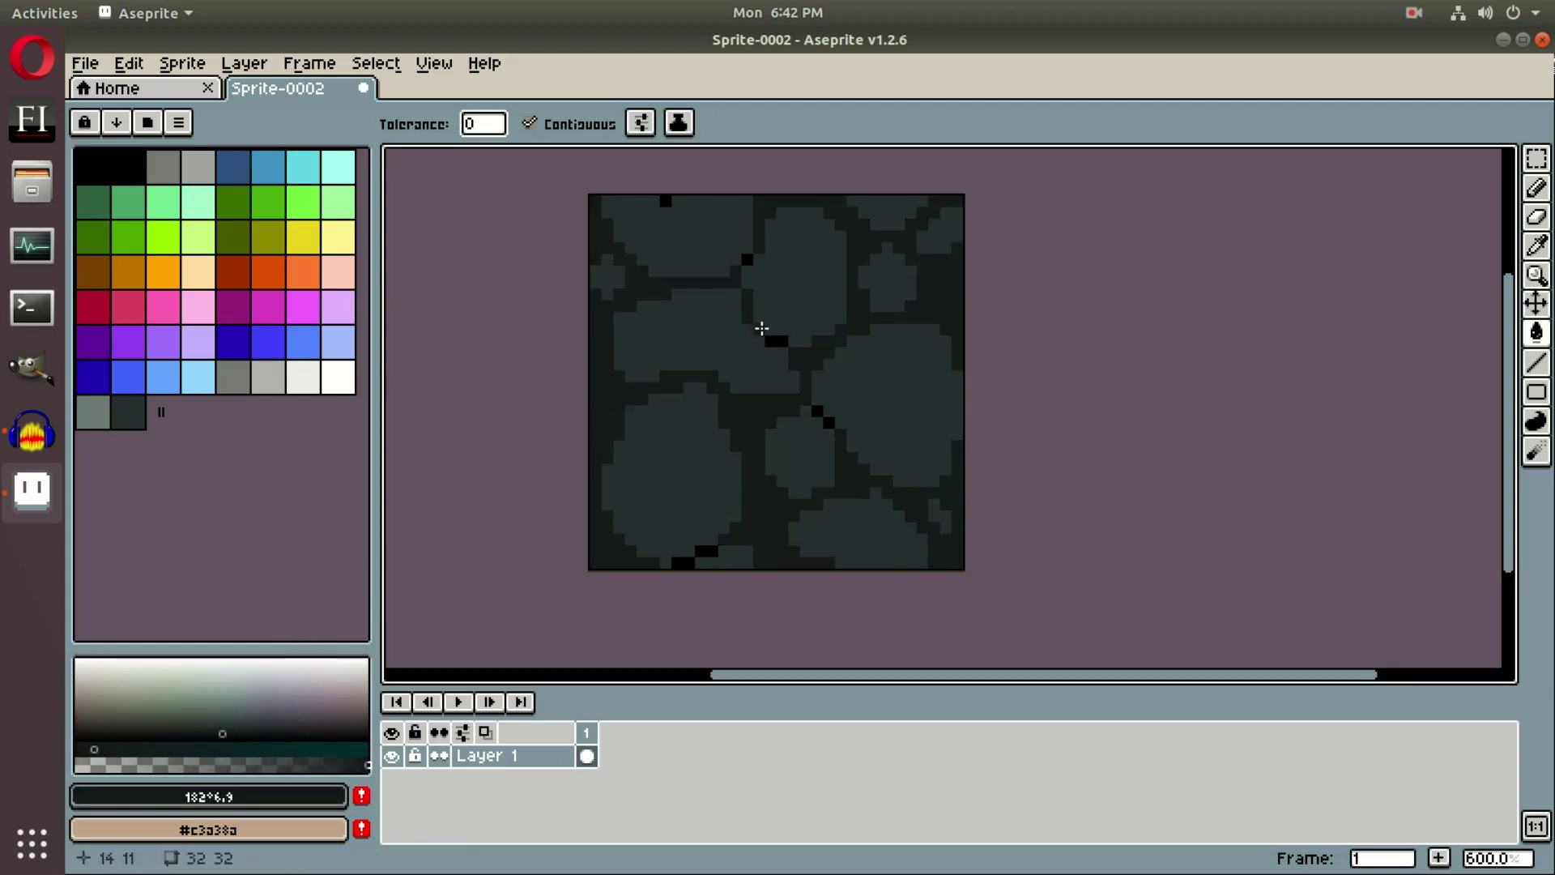
left_click(818, 411)
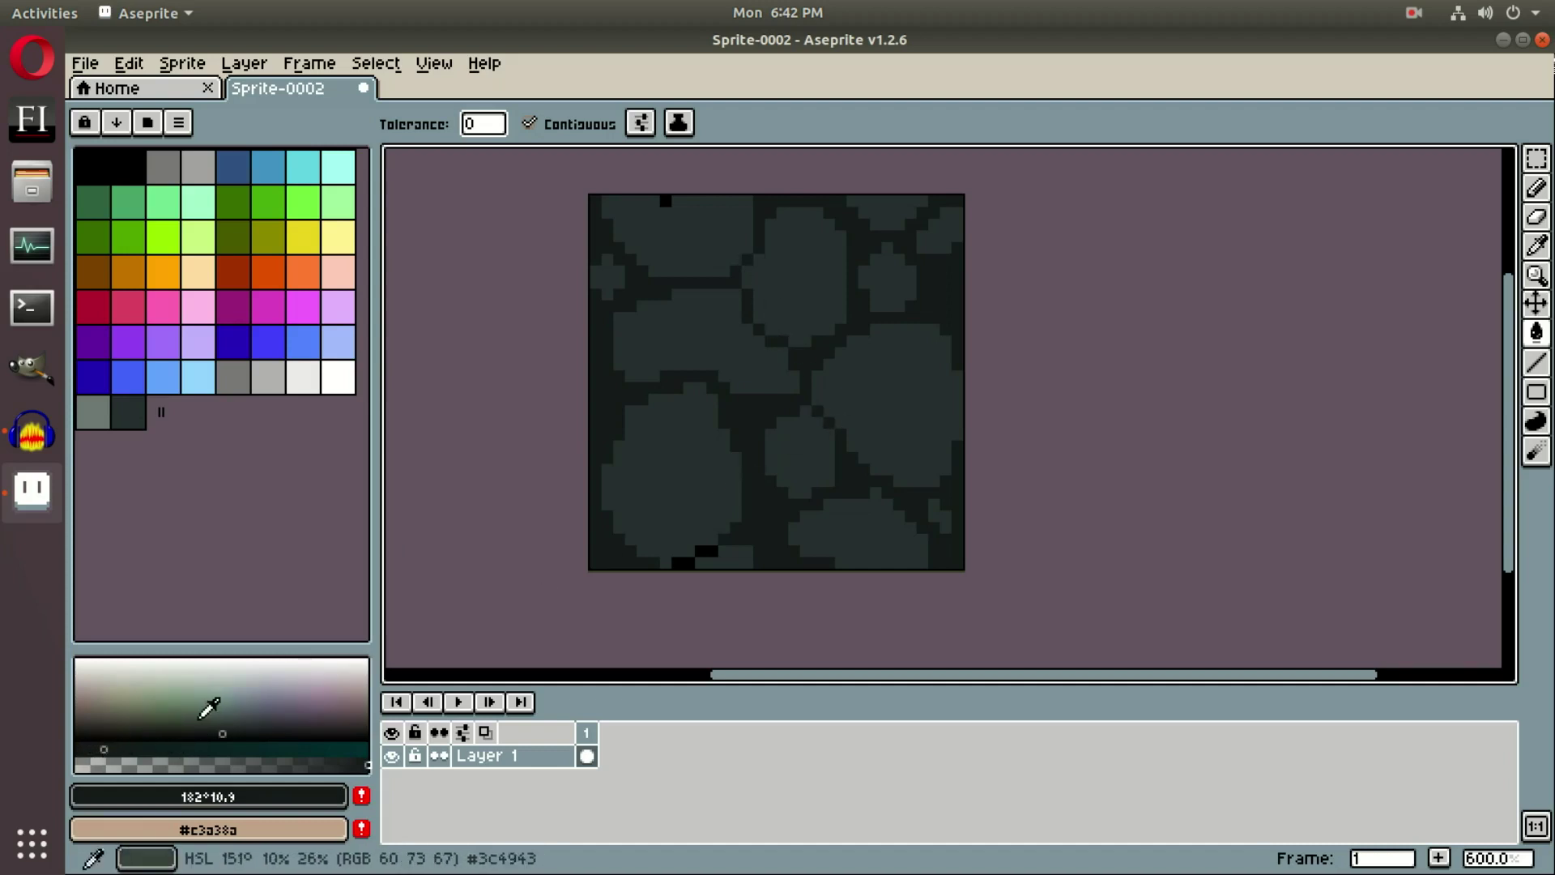
- Fill the outlines between the stones with near-black (HSL 180°, 10, 4) and trim the small central stone's upper-right edge with it
left_click(220, 737)
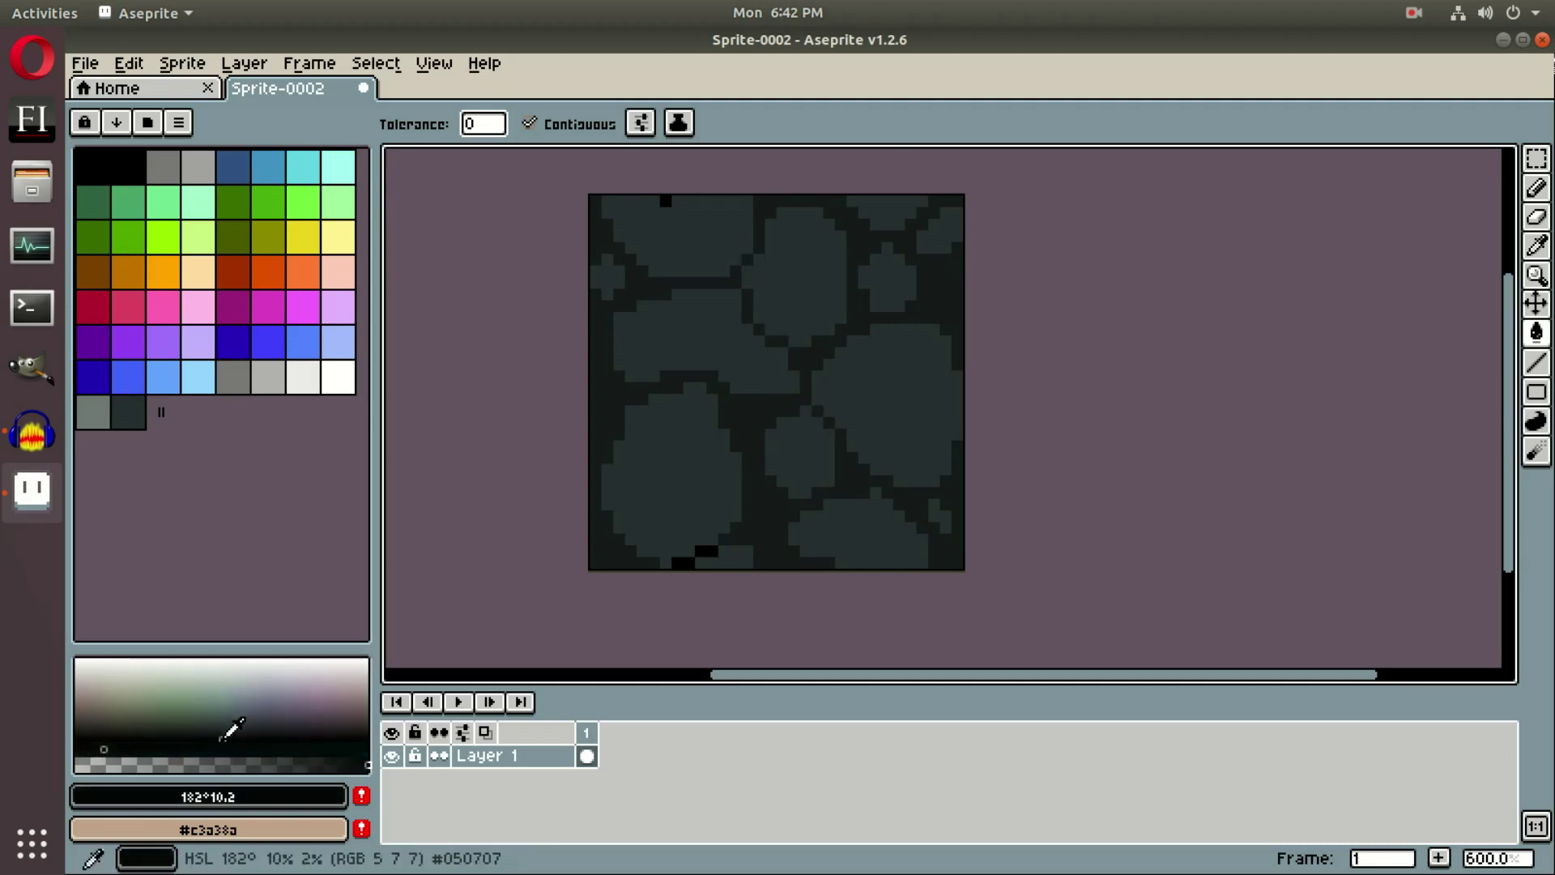
left_click(715, 453)
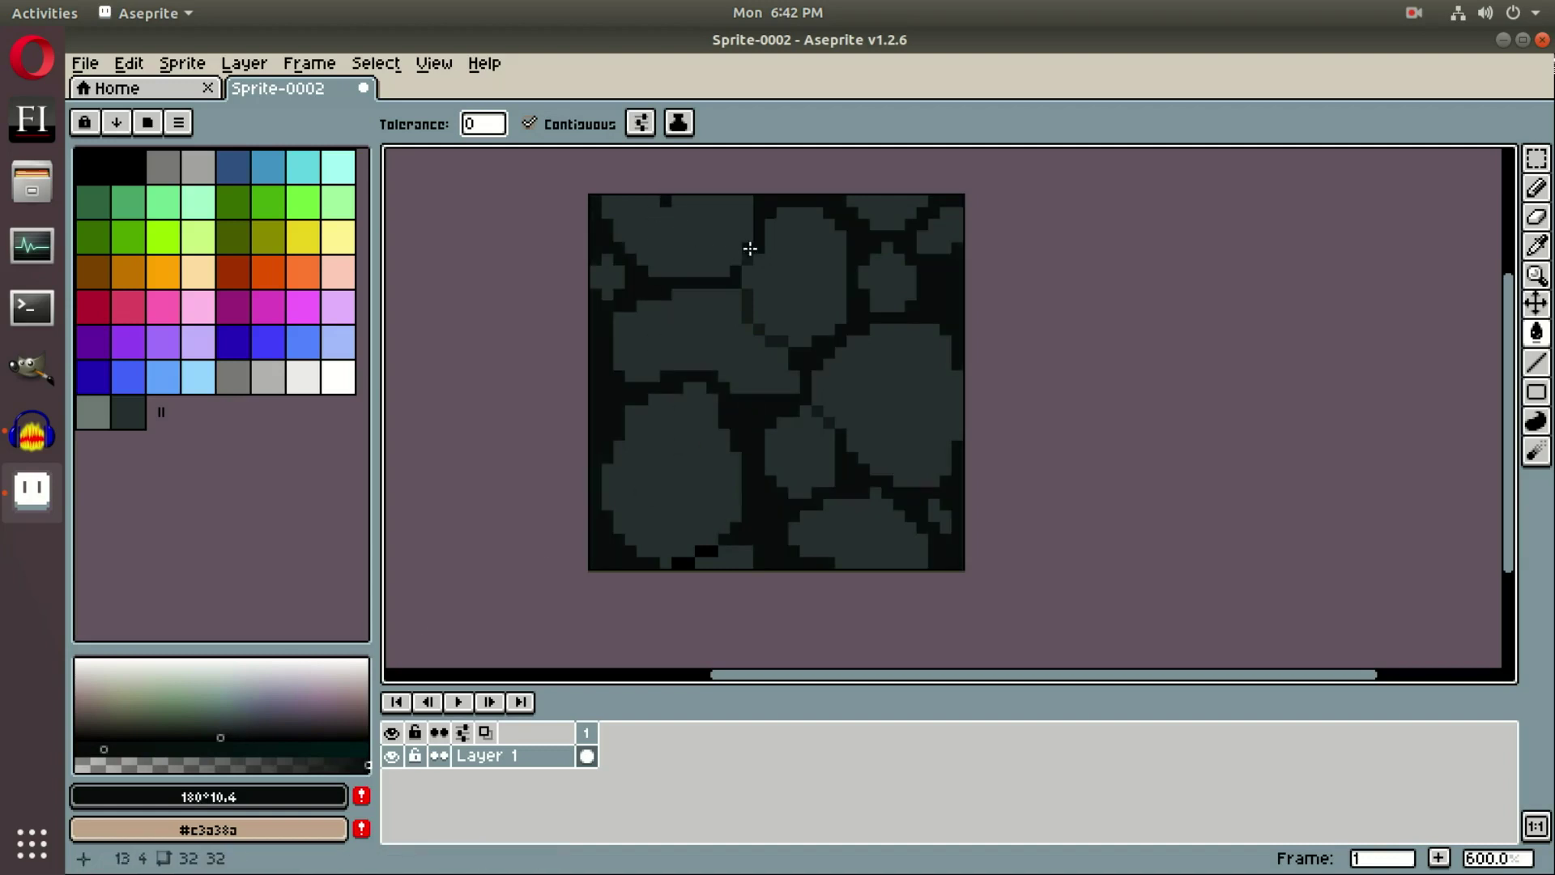
left_click(765, 334)
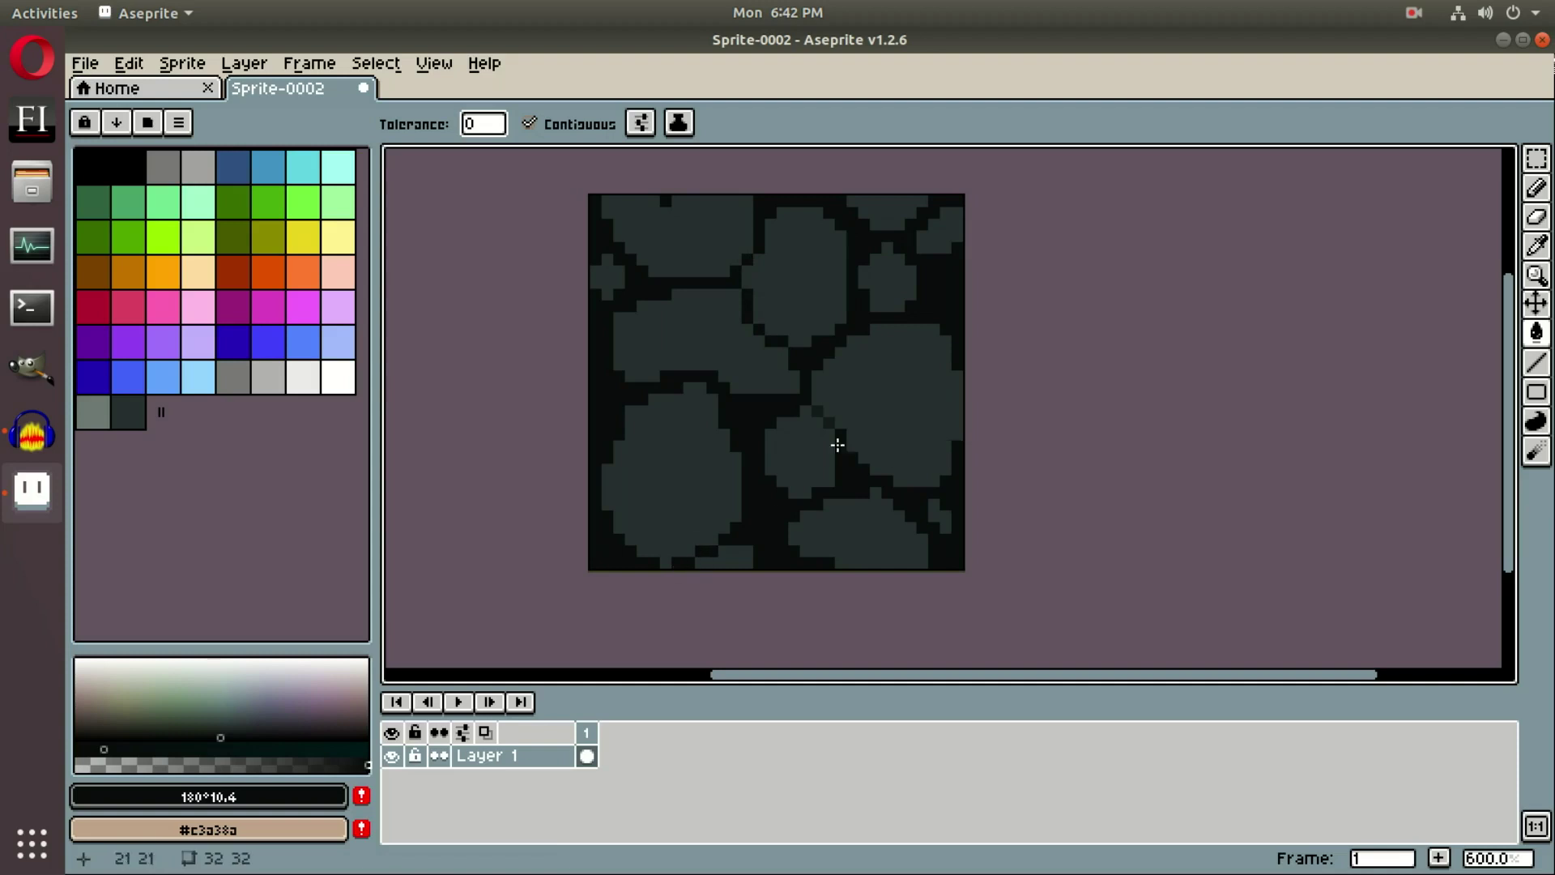
left_click(813, 408)
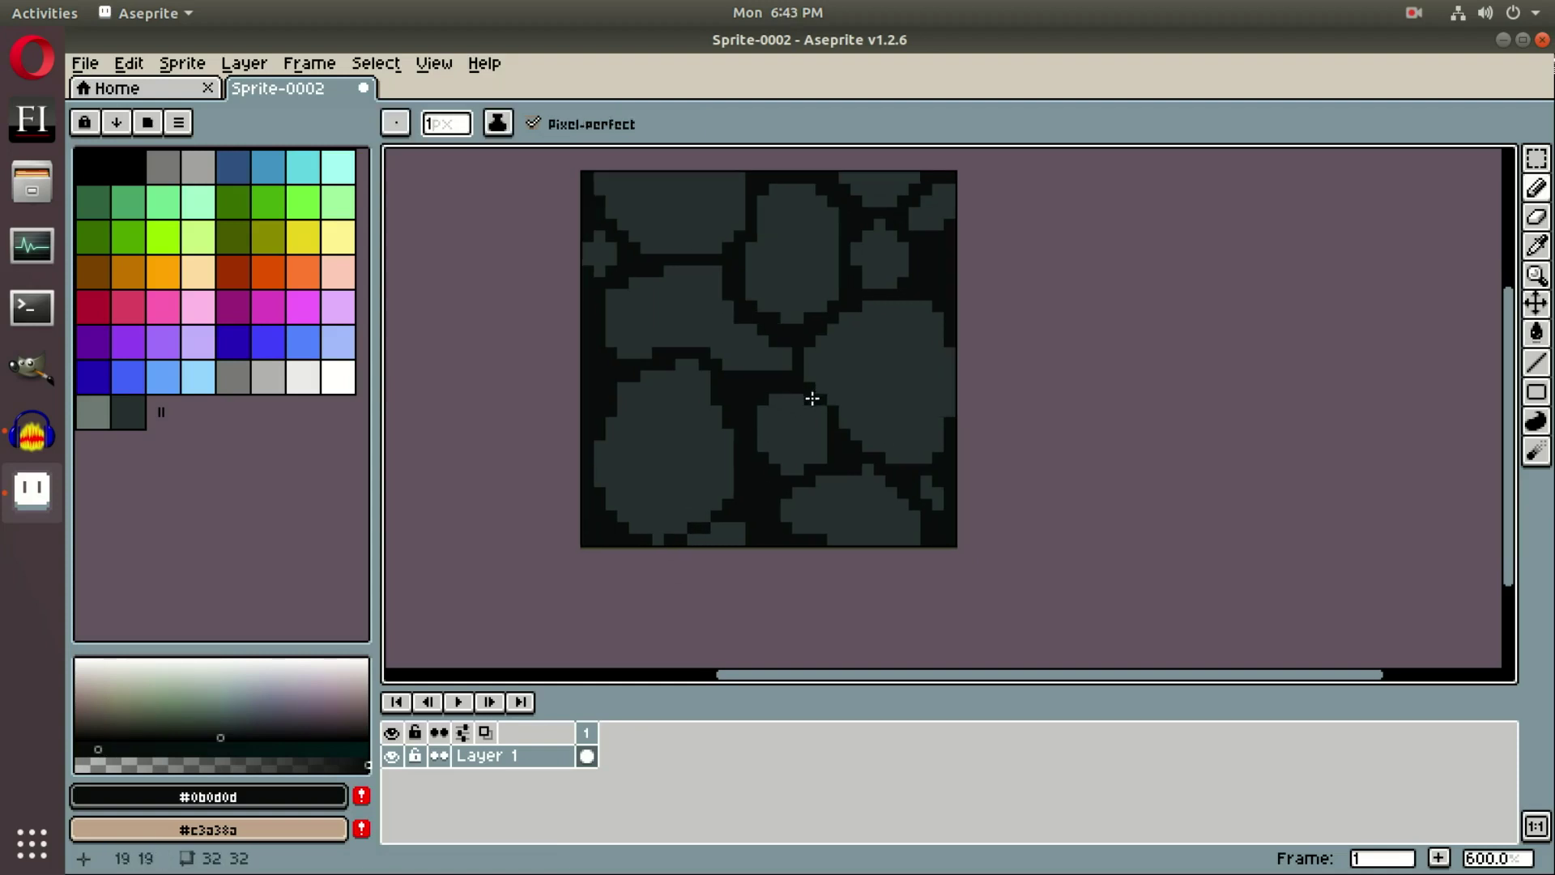
left_click(812, 396)
left_click(824, 412)
left_click_drag(824, 421, 763, 426)
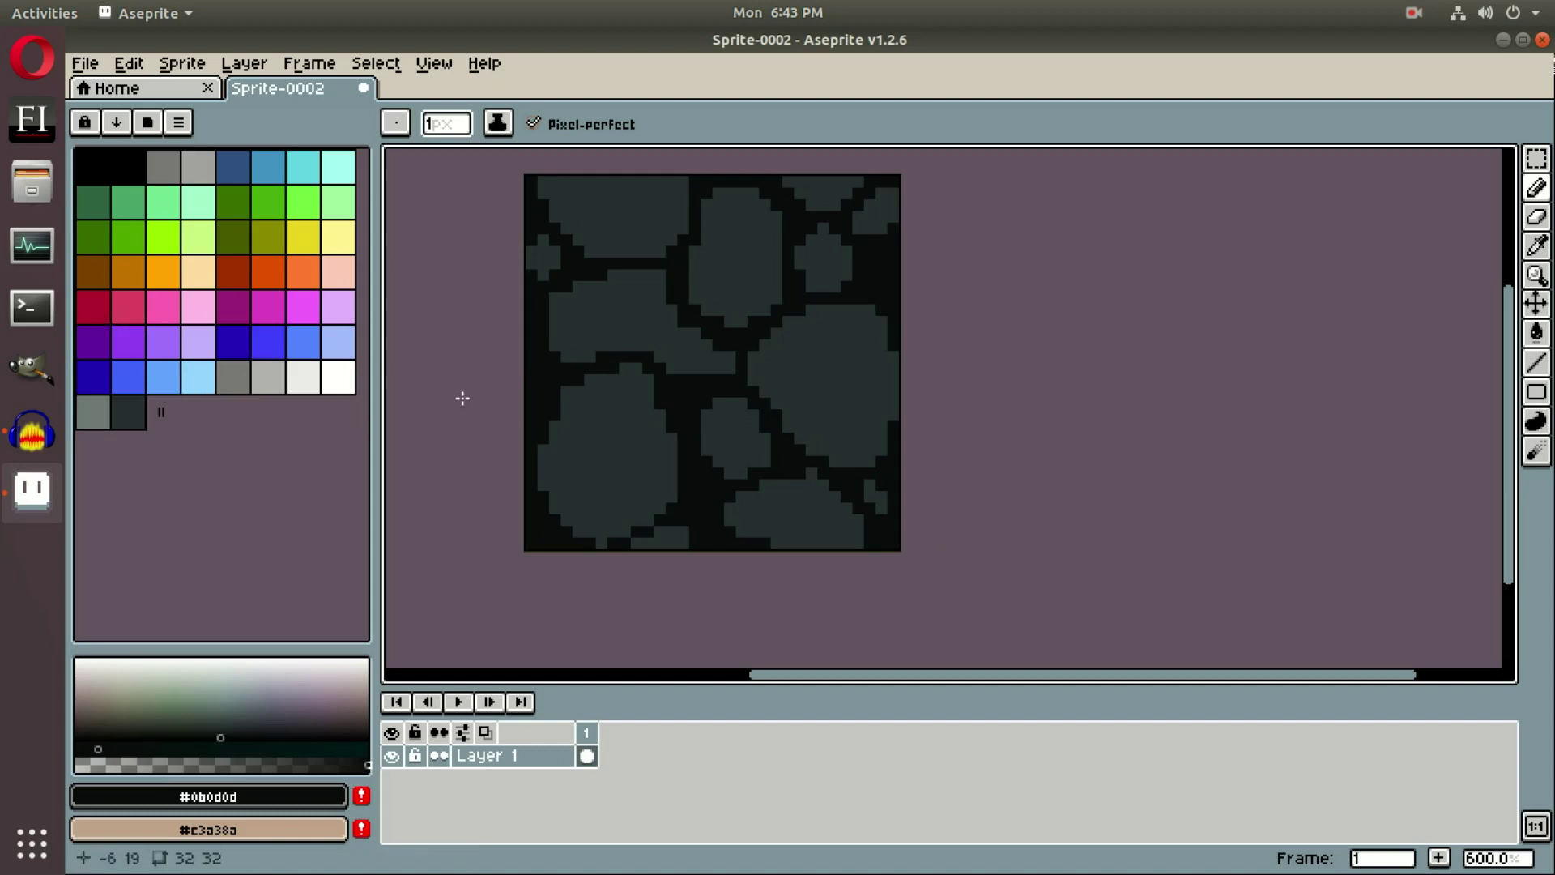
- Mix an almost black shade (HSL 170°, 4, 2) and paint it along the middle of the outlines between the stones
key("i")
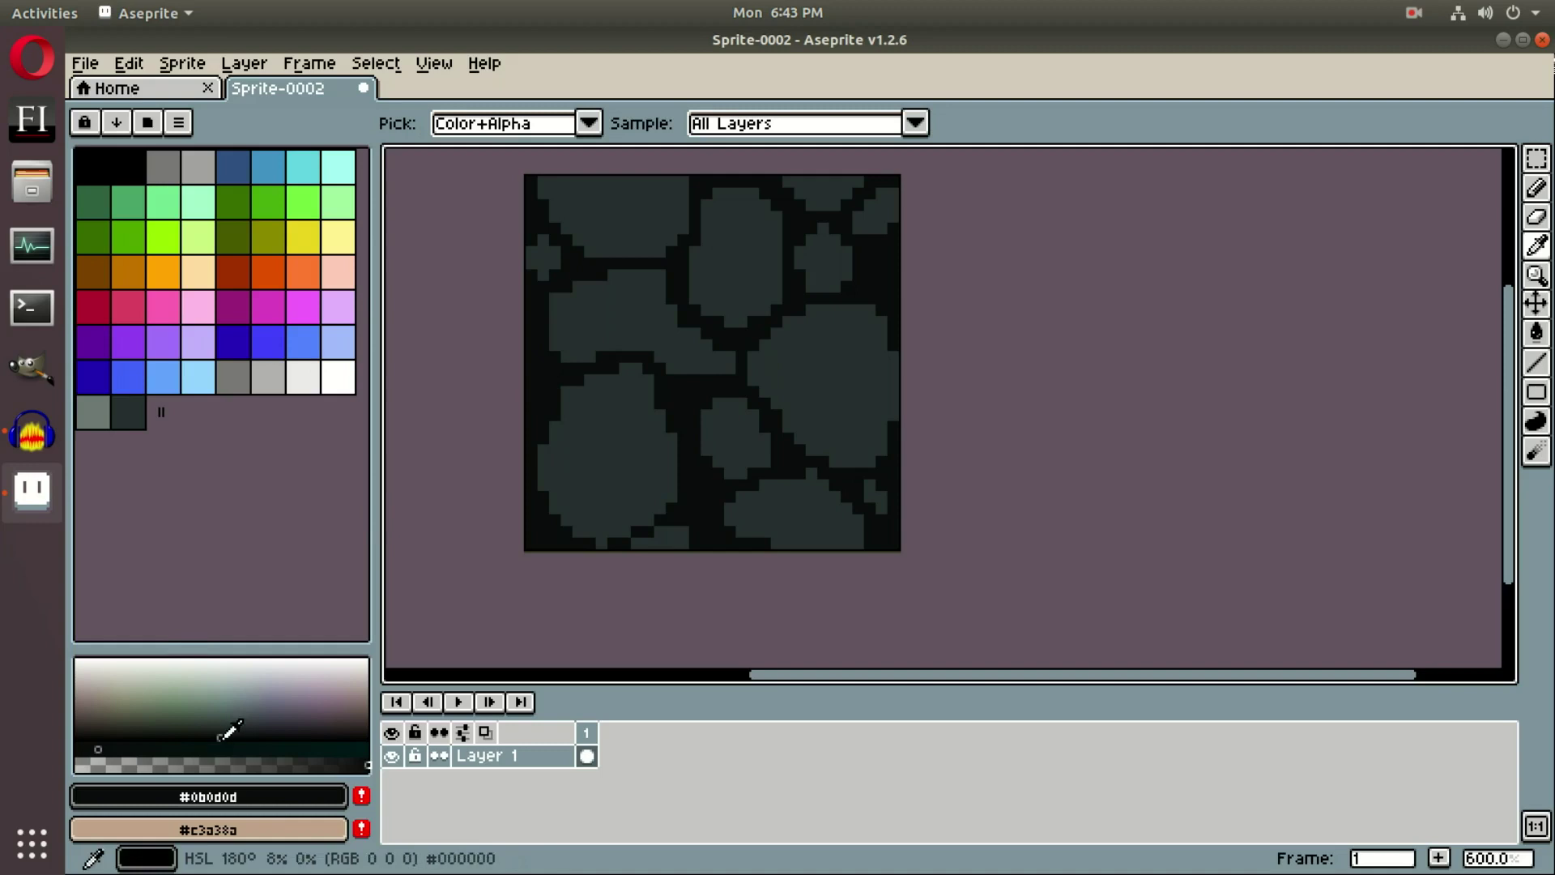
left_click(221, 737)
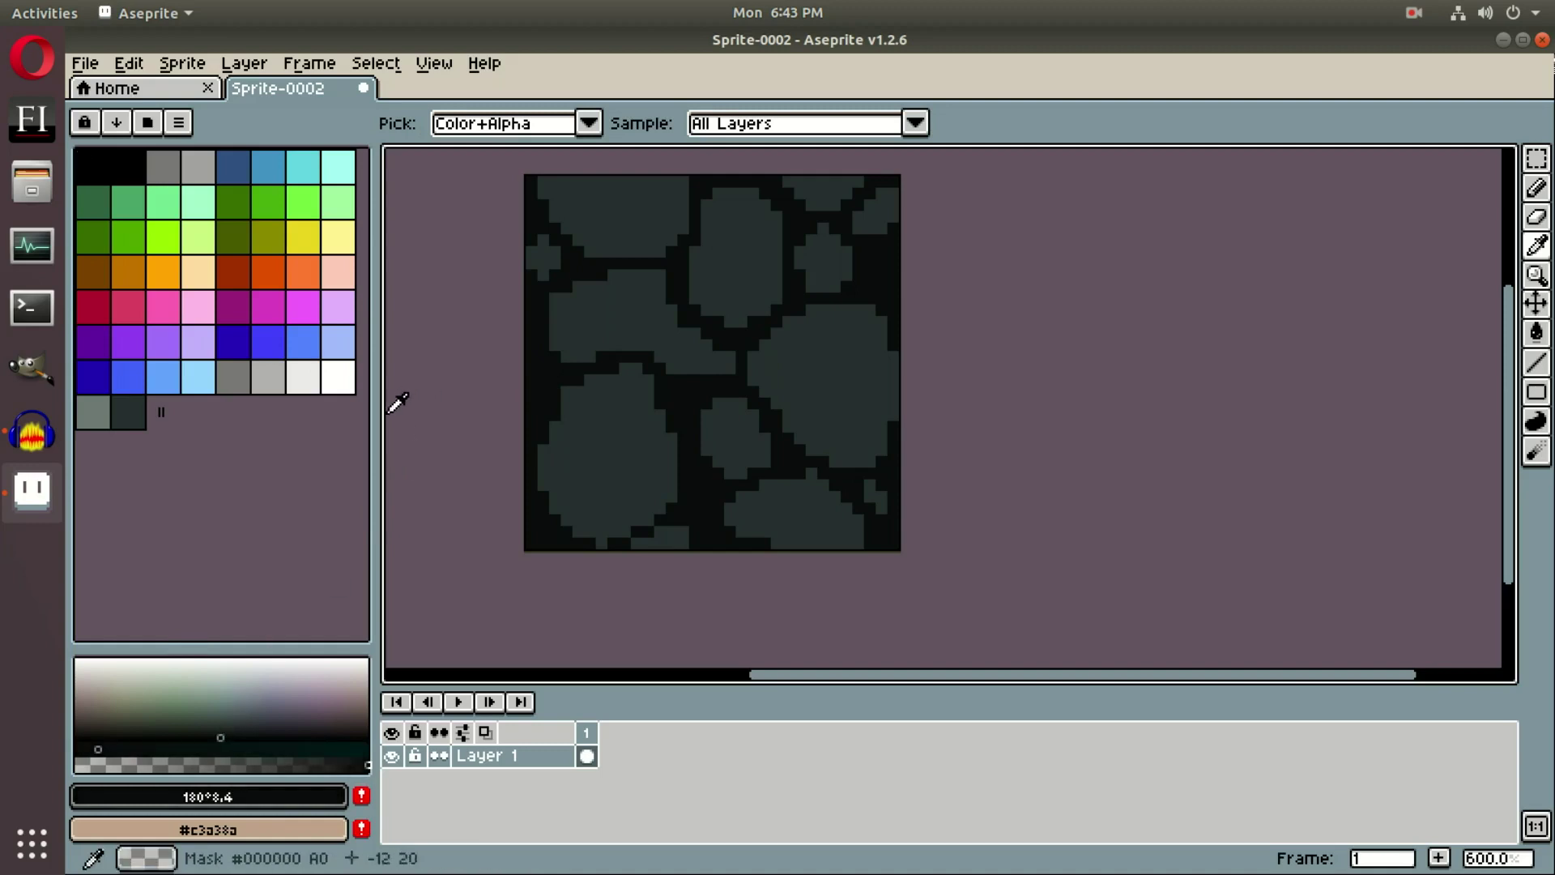
key("b")
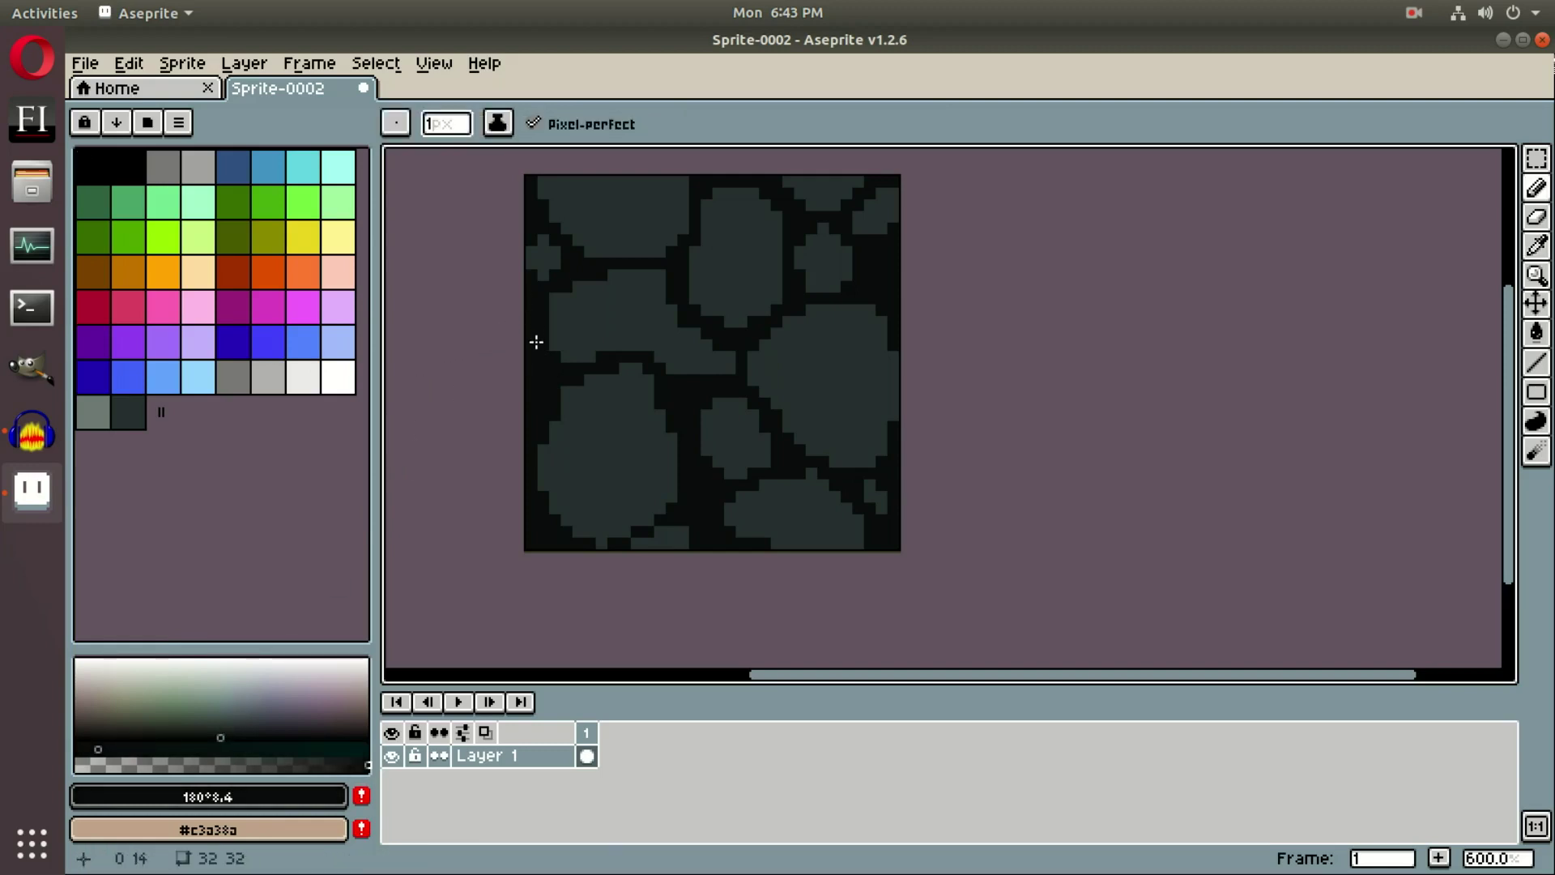
left_click(89, 747)
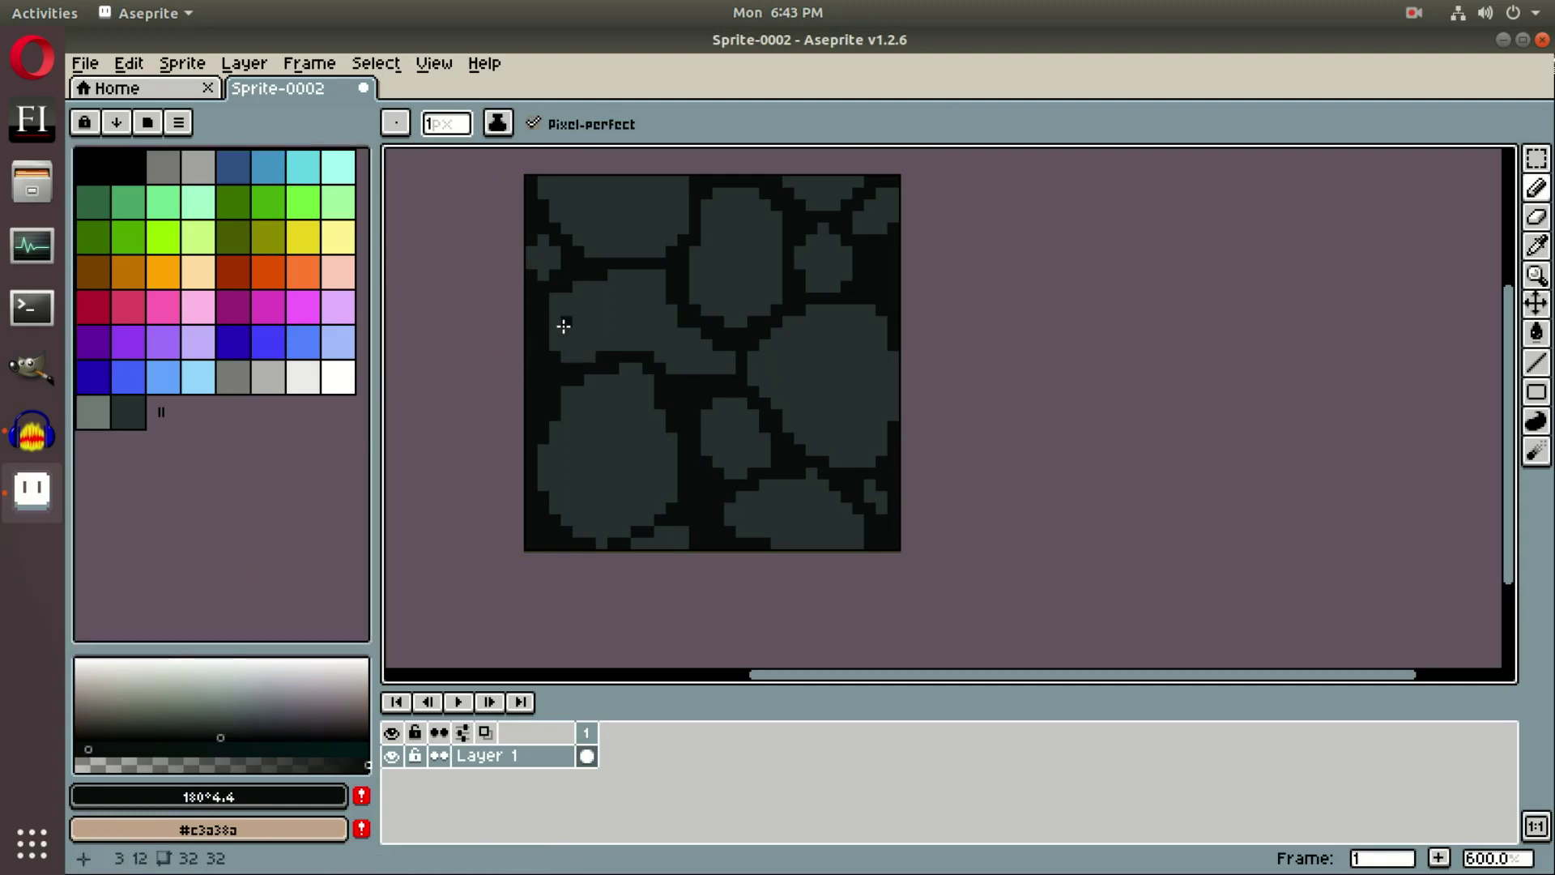
left_click(216, 738)
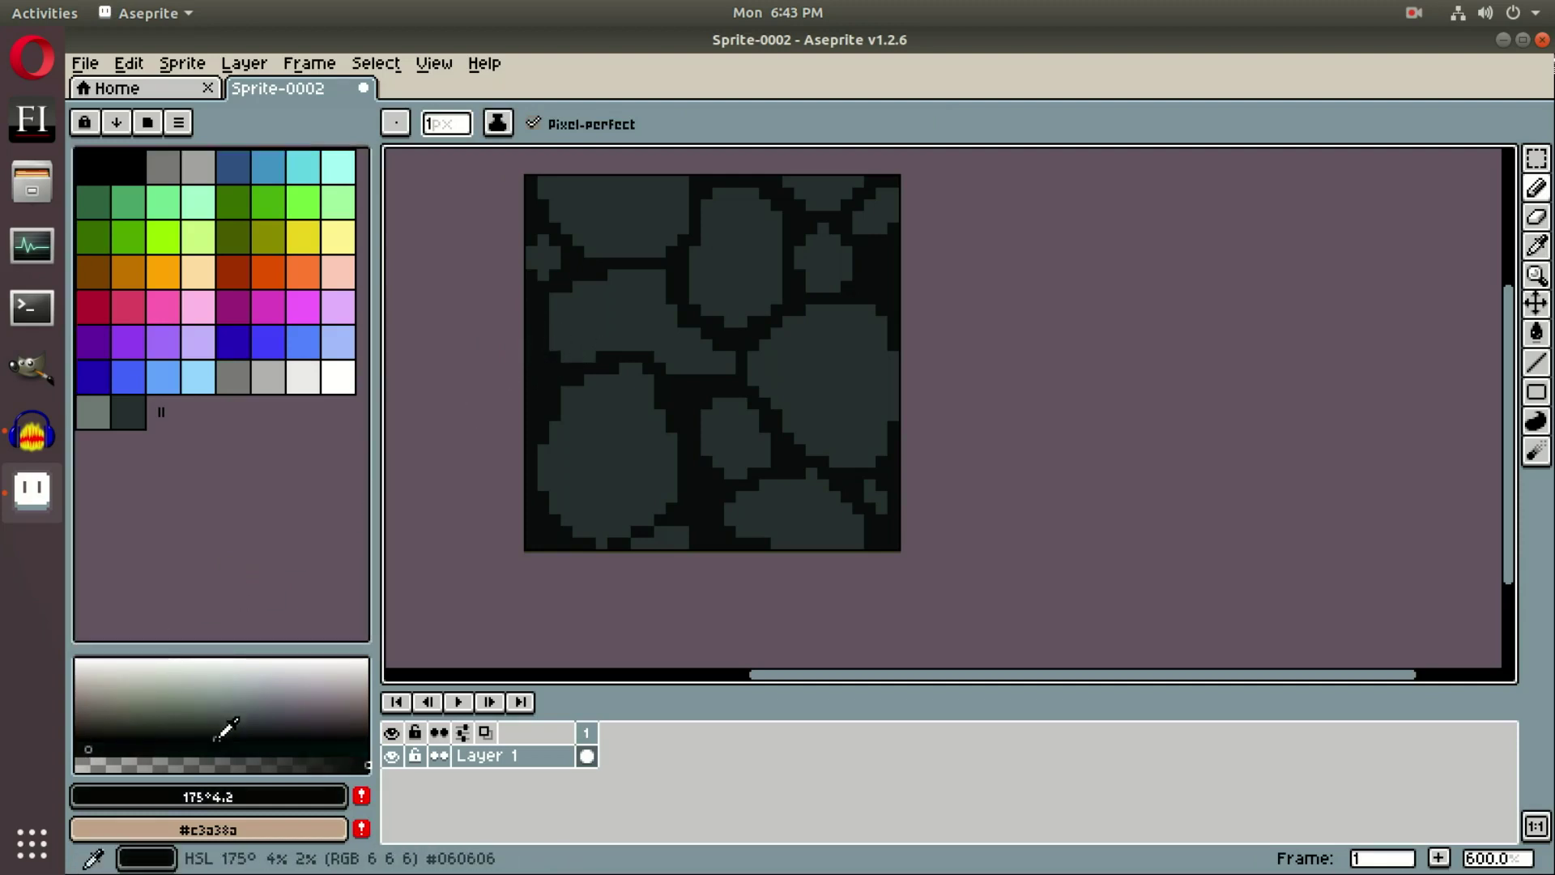
left_click(212, 737)
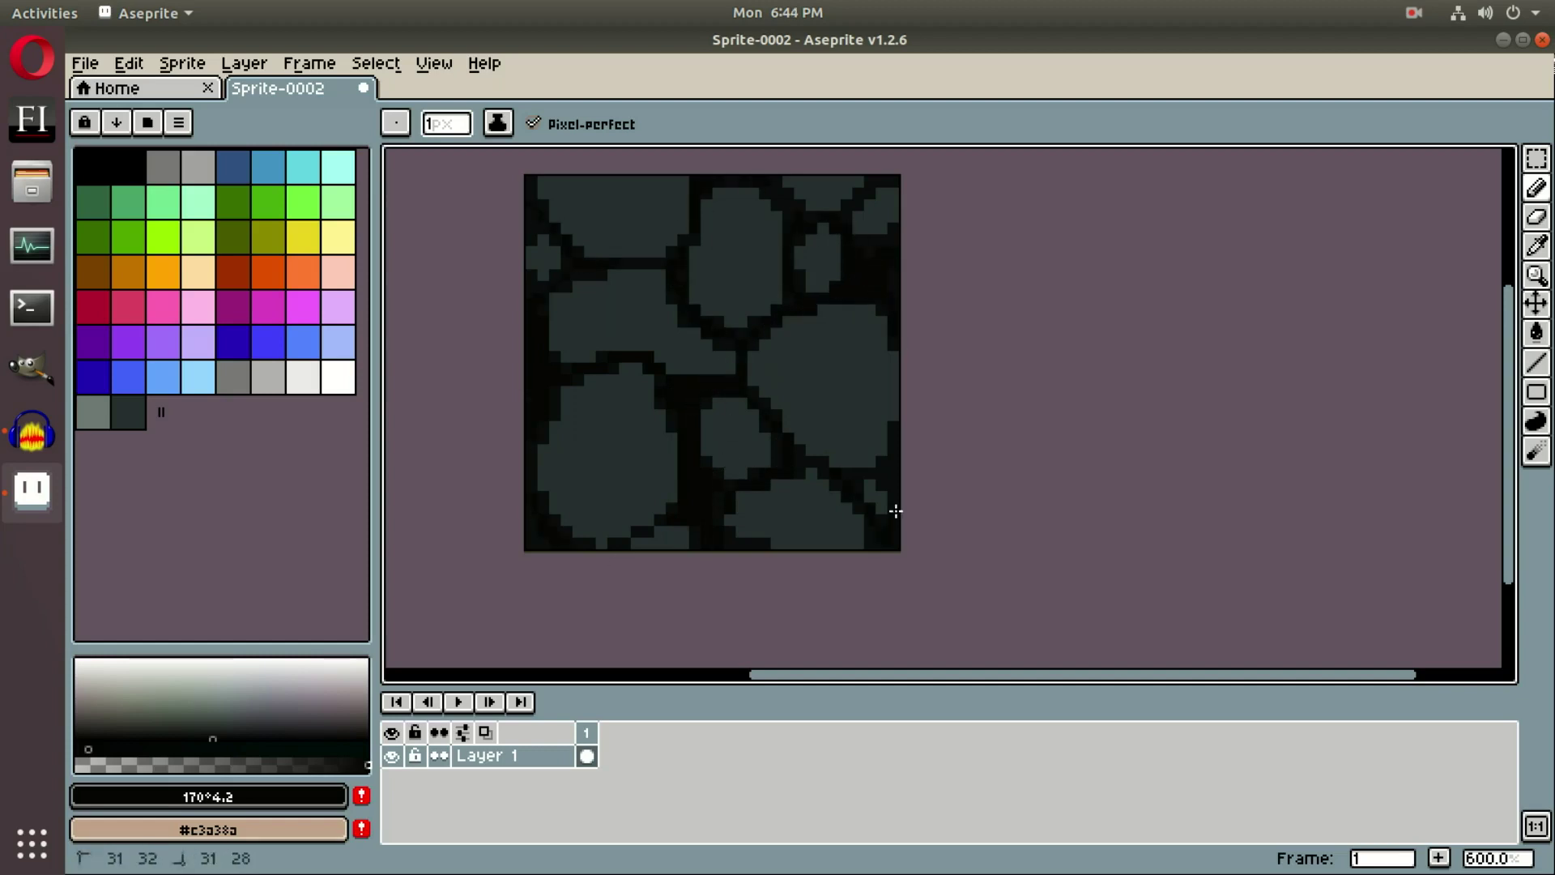
- Mix a lighter blue-grey (HSL 208°, 10, 30) starting from the dark blue-grey palette swatch
left_click(121, 413)
key("i")
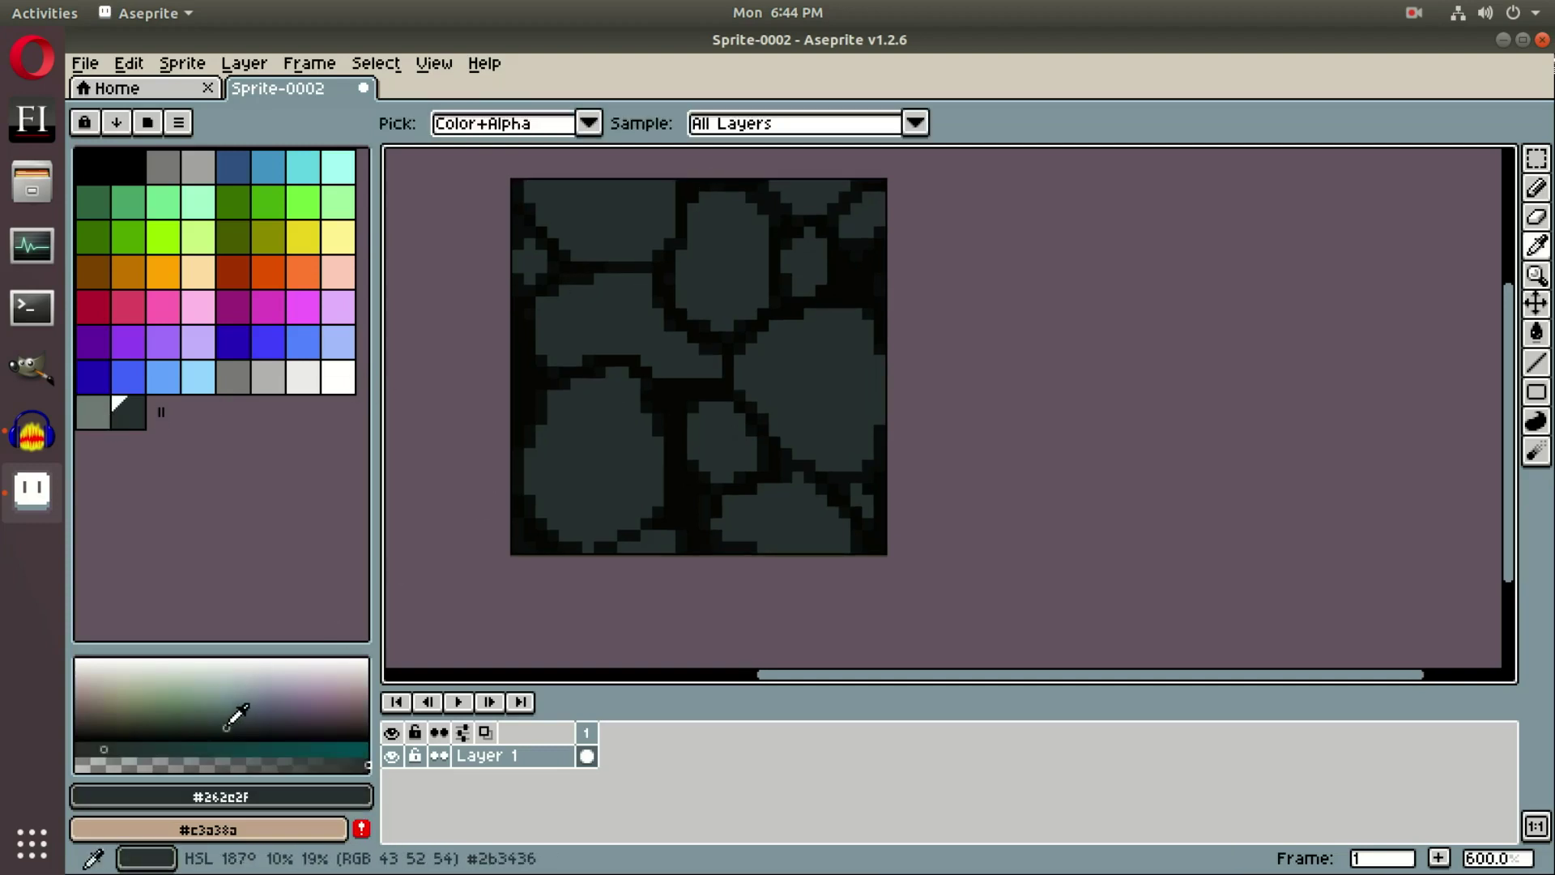
mouse_move(226, 728)
left_mouse_down()
mouse_move(208, 723)
mouse_move(245, 714)
left_mouse_up()
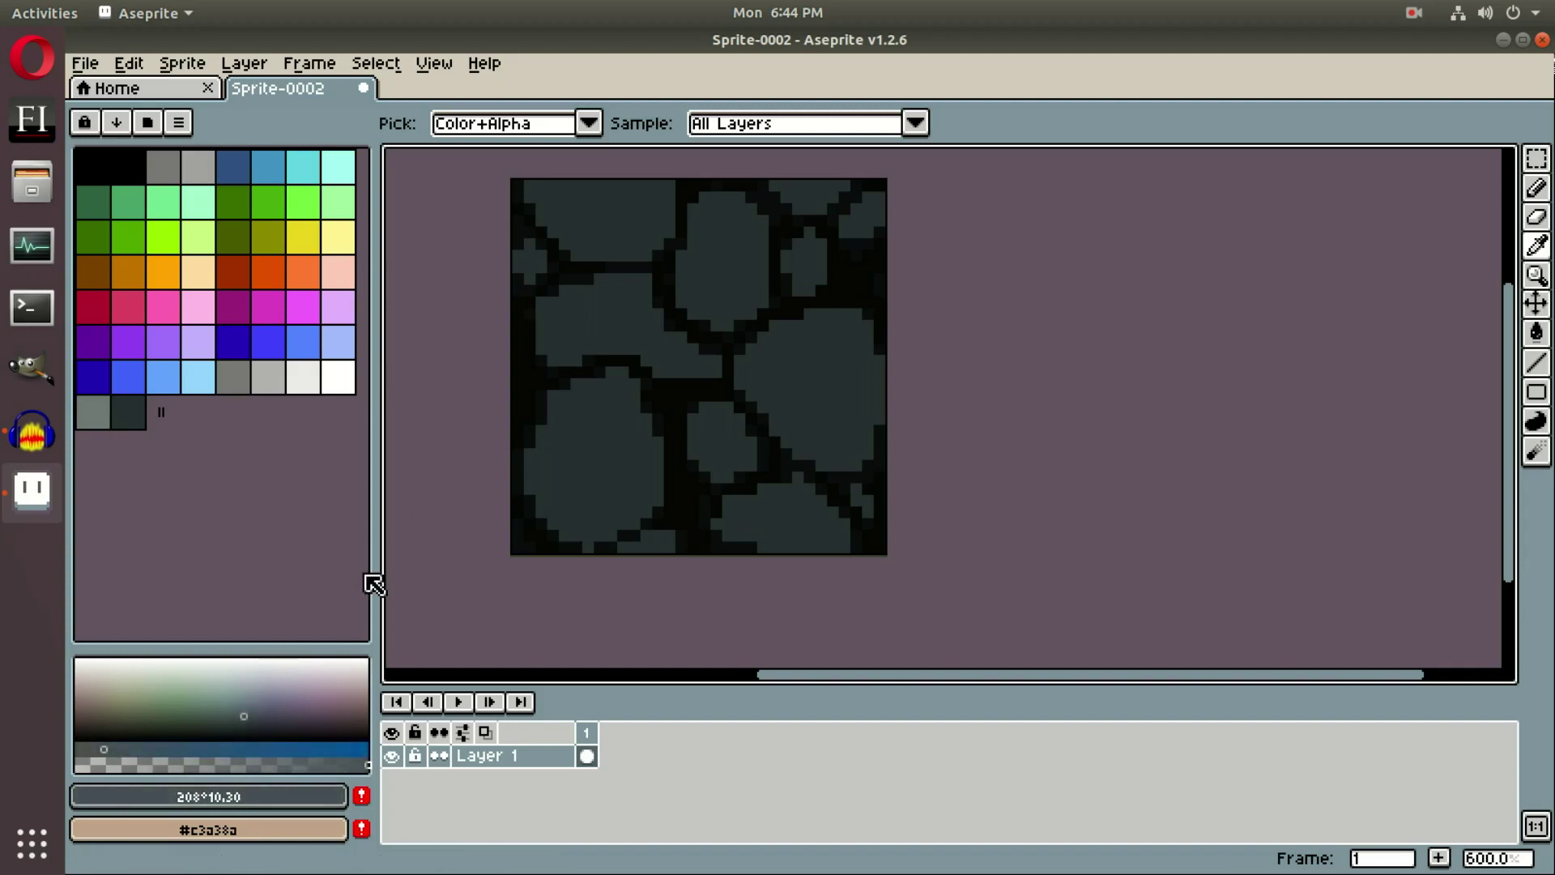
- Turn off Pixel-perfect and paint lighter blue-grey centres on the large lower-left stone, the bent stone above it and the top-left stone
key("b")
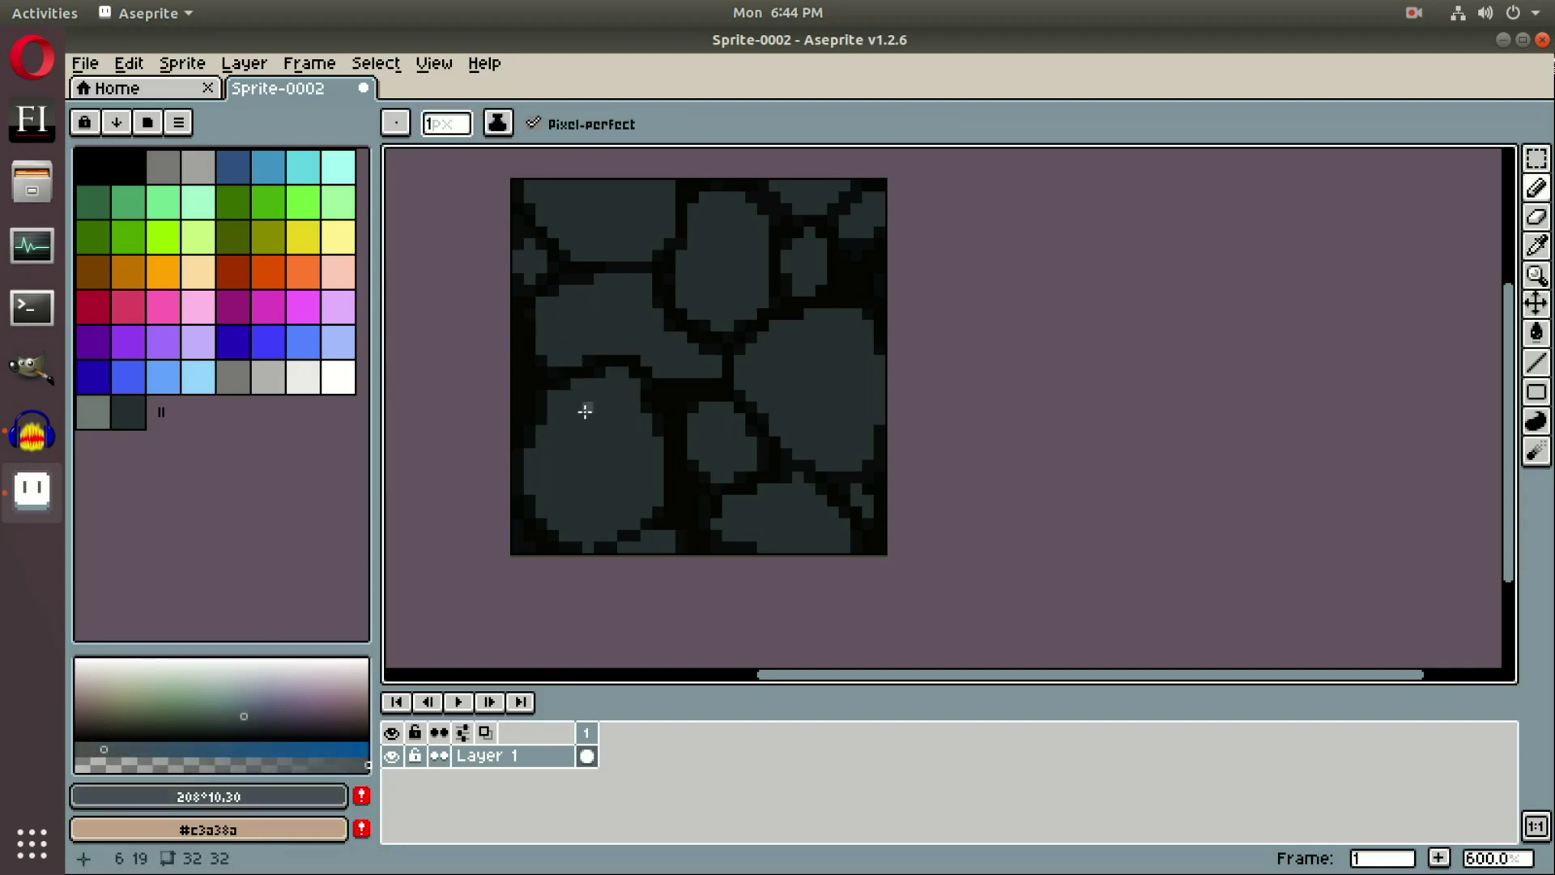
mouse_move(588, 405)
left_mouse_down()
mouse_move(586, 454)
mouse_move(594, 404)
left_mouse_up()
left_click(532, 122)
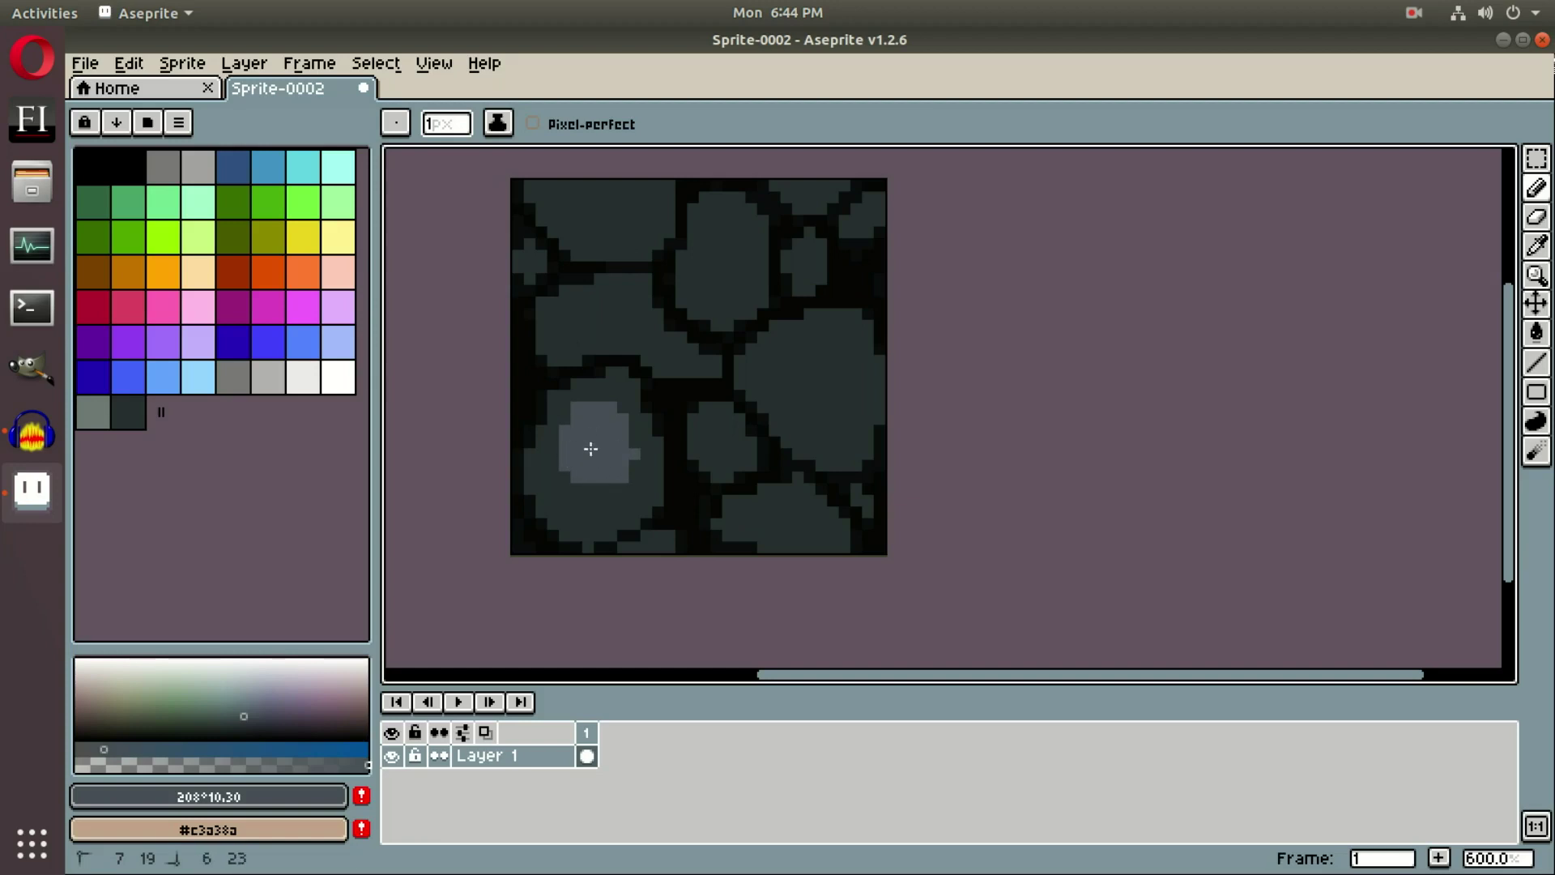
left_click_drag(631, 445, 637, 472)
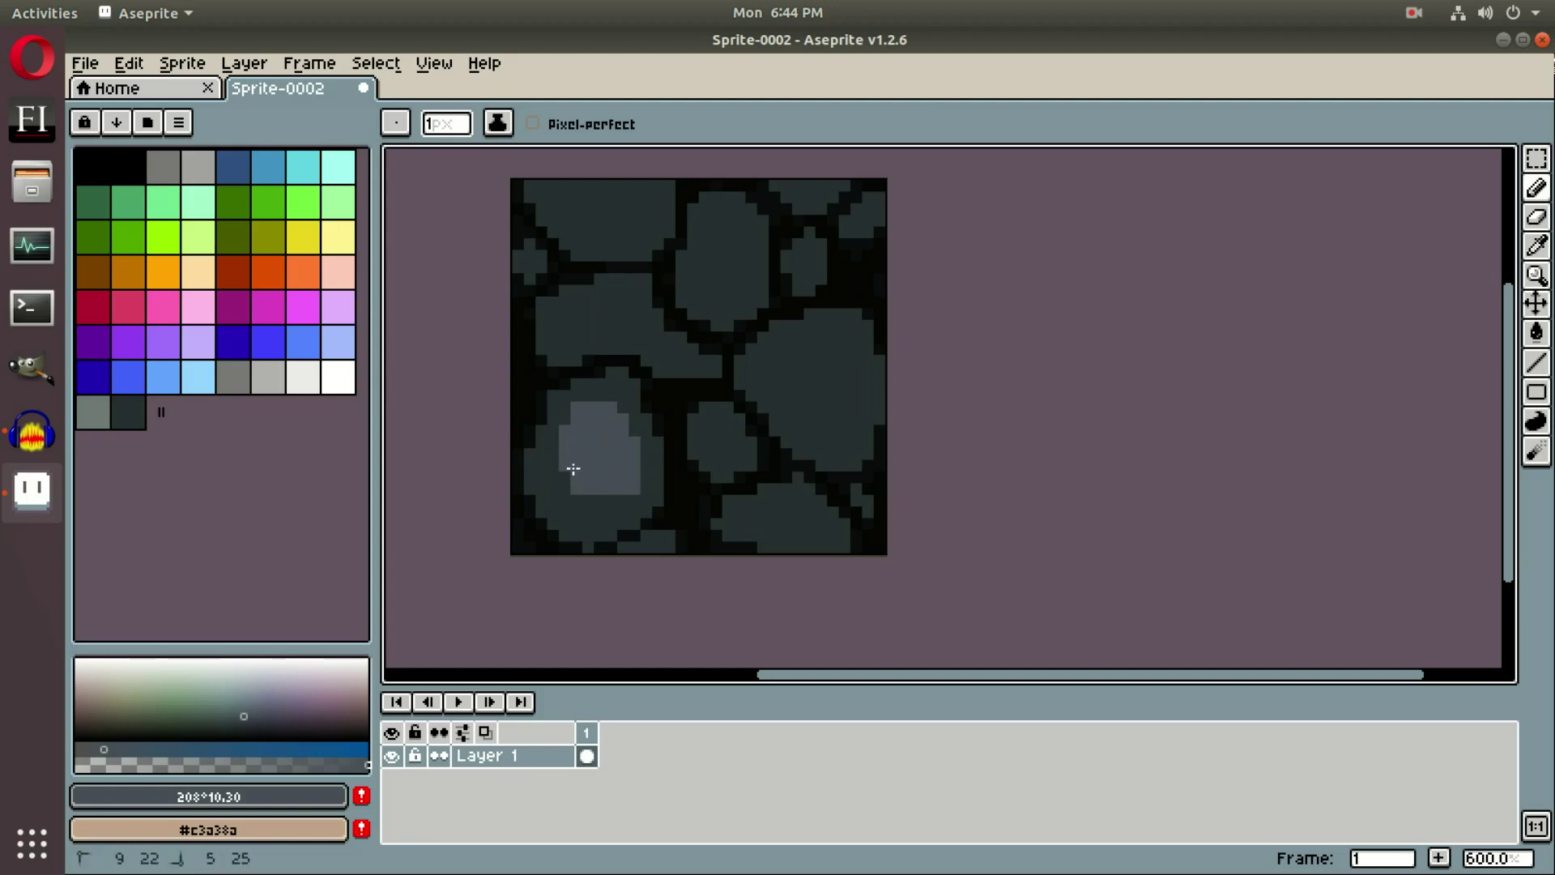
mouse_move(605, 488)
left_mouse_down()
mouse_move(557, 467)
mouse_move(581, 400)
mouse_move(596, 416)
mouse_move(559, 442)
left_mouse_up()
left_click_drag(561, 466, 561, 482)
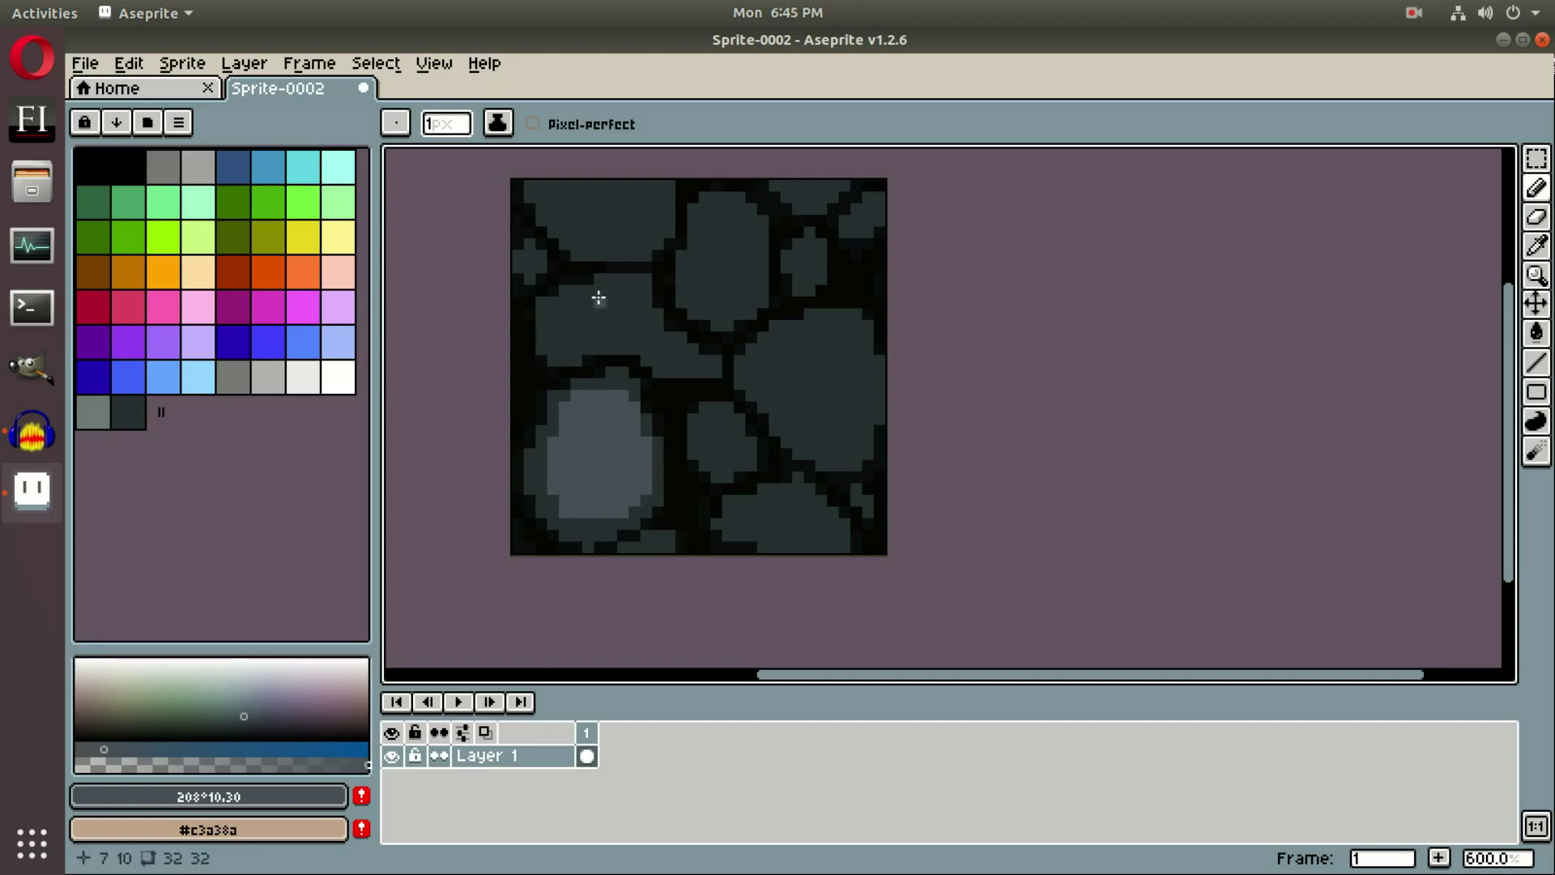
mouse_move(597, 295)
left_mouse_down()
mouse_move(580, 338)
mouse_move(612, 311)
left_mouse_up()
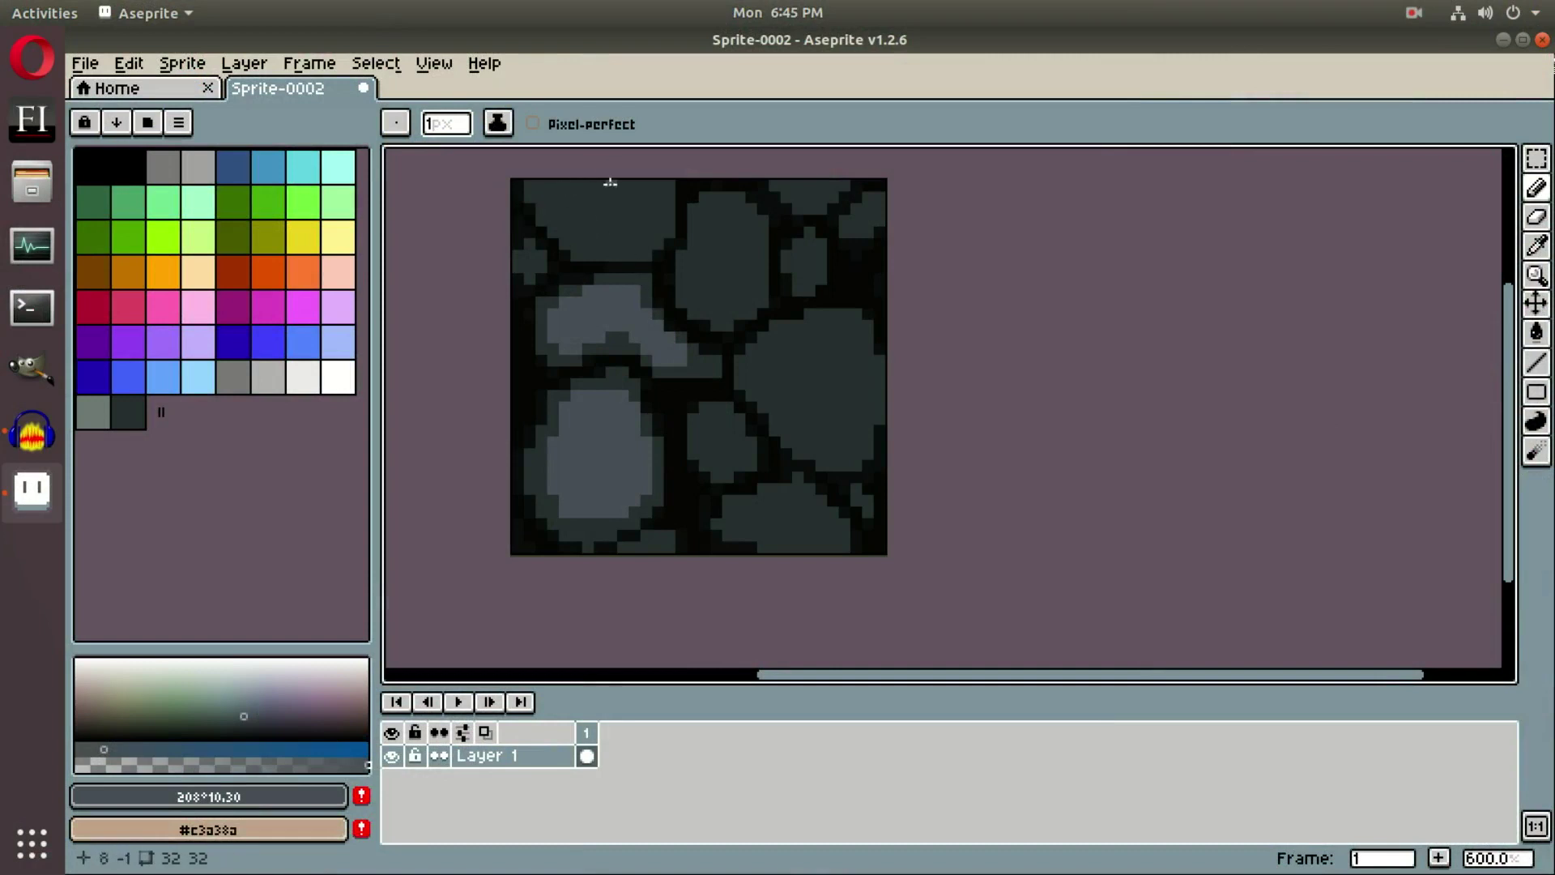
mouse_move(548, 173)
left_mouse_down()
mouse_move(616, 224)
mouse_move(664, 167)
mouse_move(651, 200)
mouse_move(592, 196)
left_mouse_up()
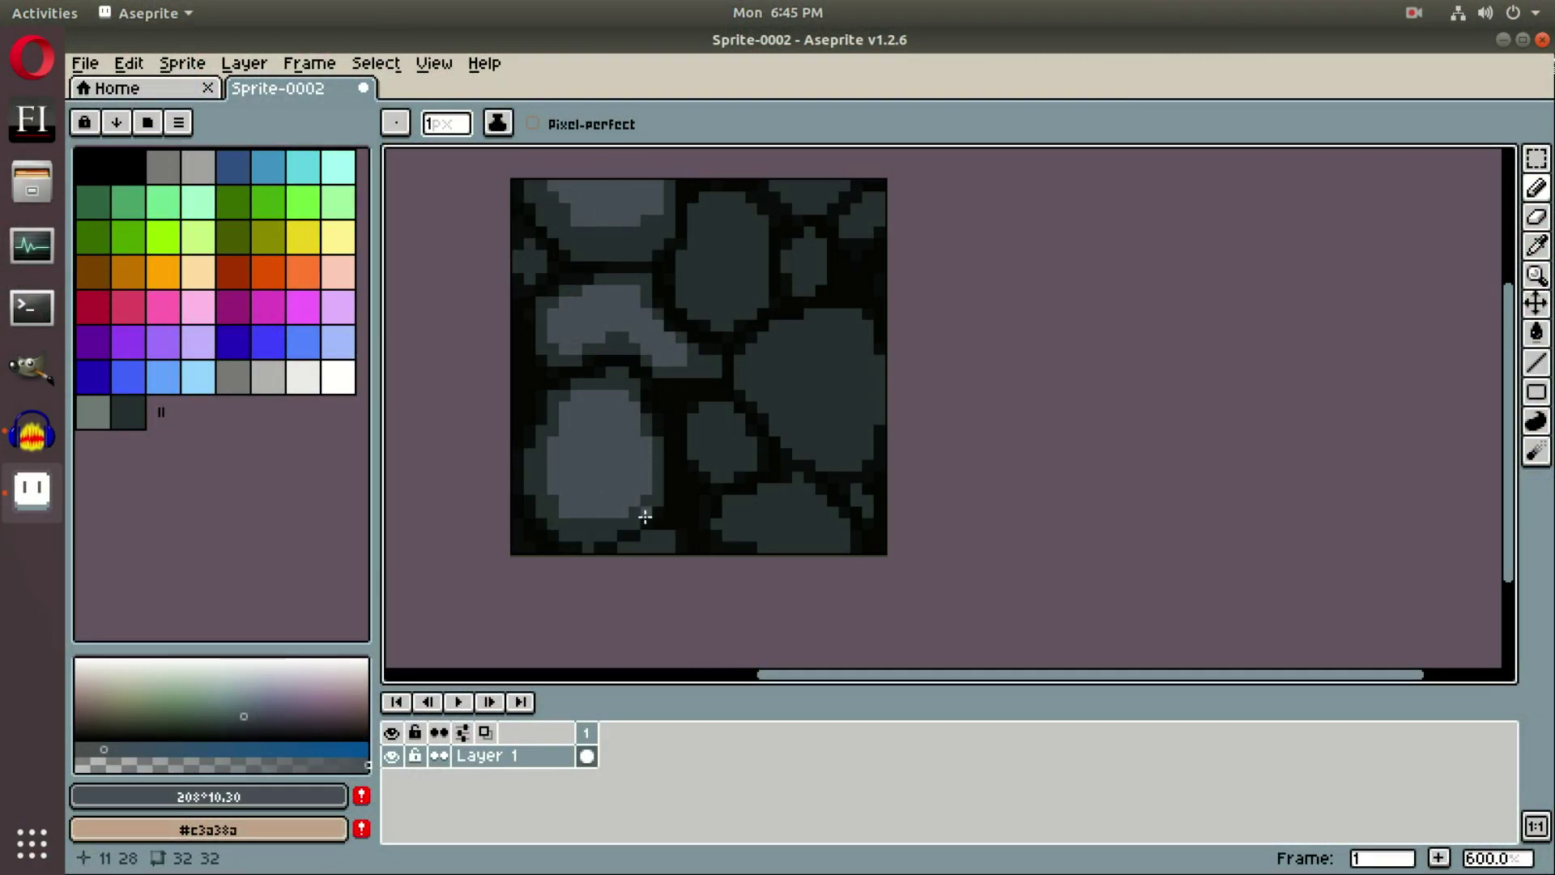
- Turn on tiled mode in both axes so the tile repeats around itself
left_click(397, 63)
mouse_move(435, 63)
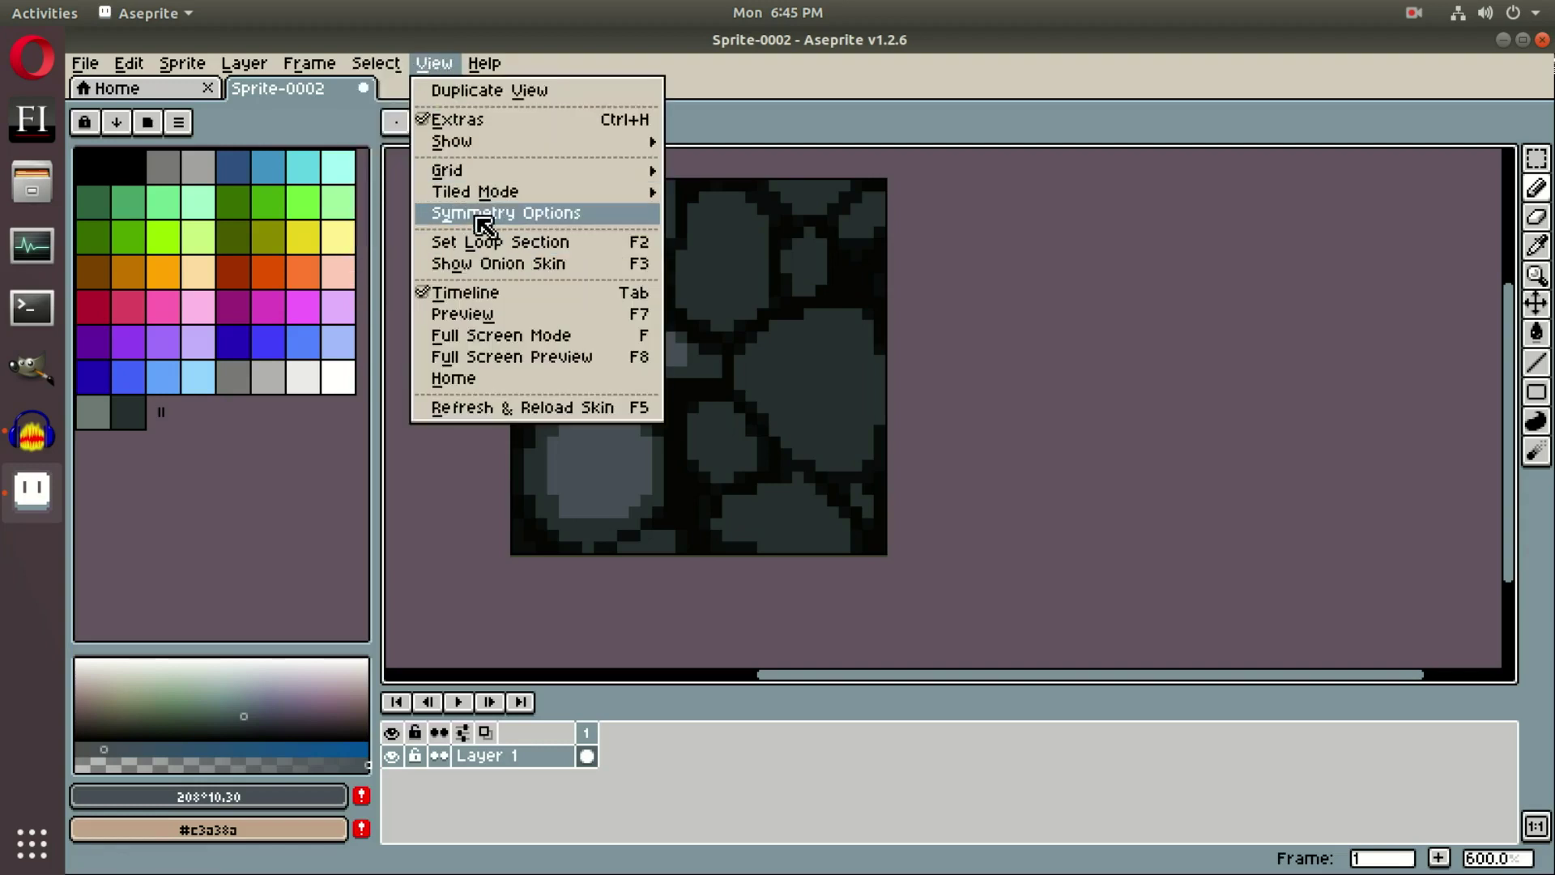
left_click(786, 214)
mouse_move(777, 441)
left_mouse_down()
mouse_move(809, 337)
mouse_move(847, 300)
left_mouse_up()
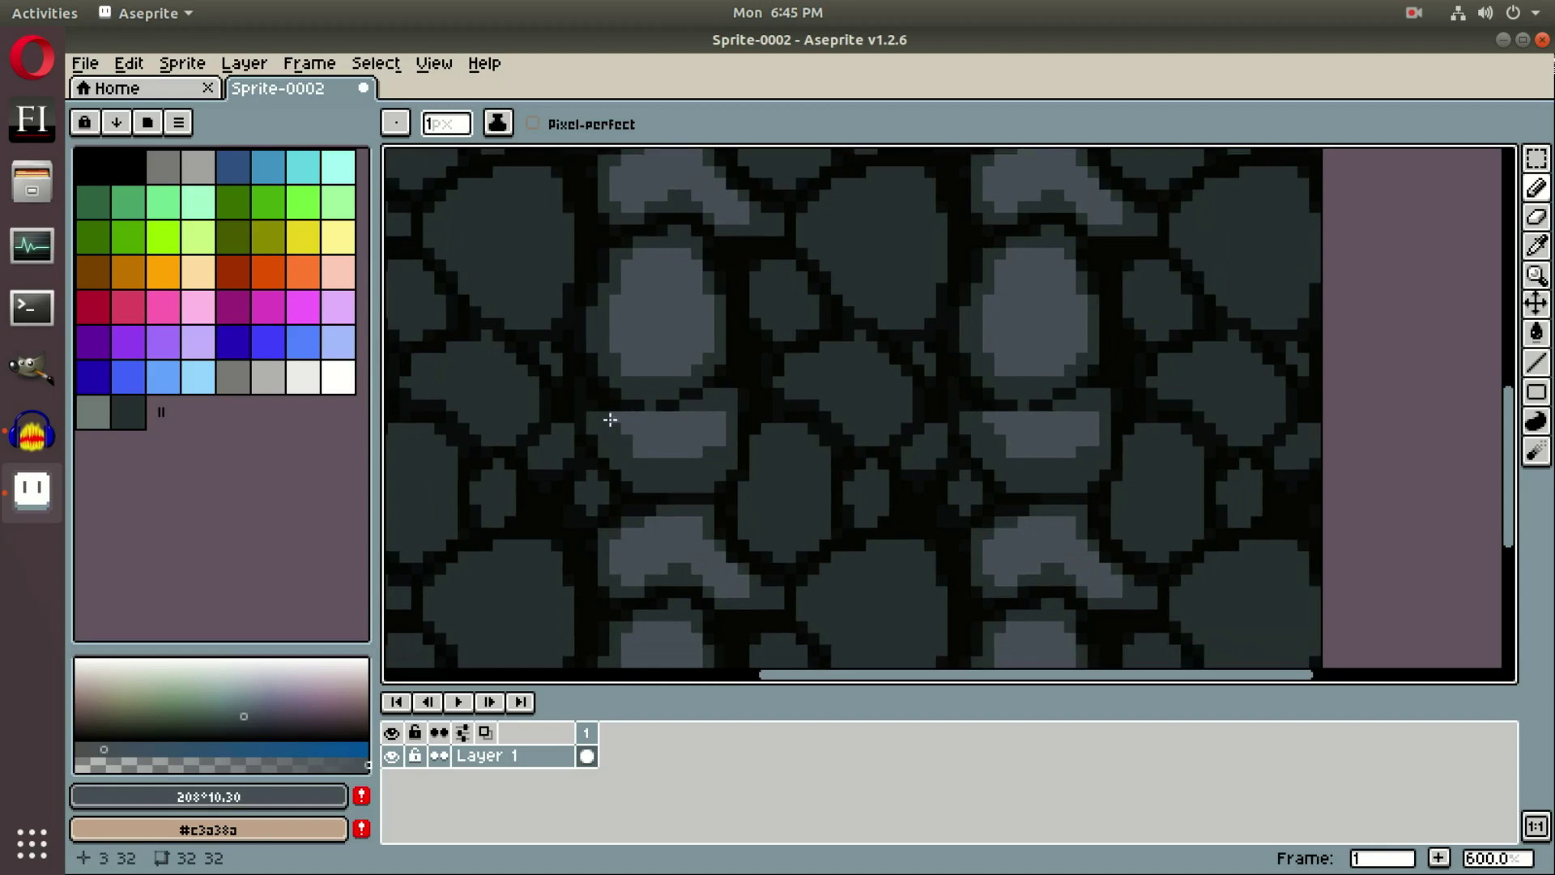
- Reshape the highlight of the stone crossing the tile's horizontal seam with dark blue-grey #262e2f and lighter blue-grey #474f57
left_click(612, 414, "alt")
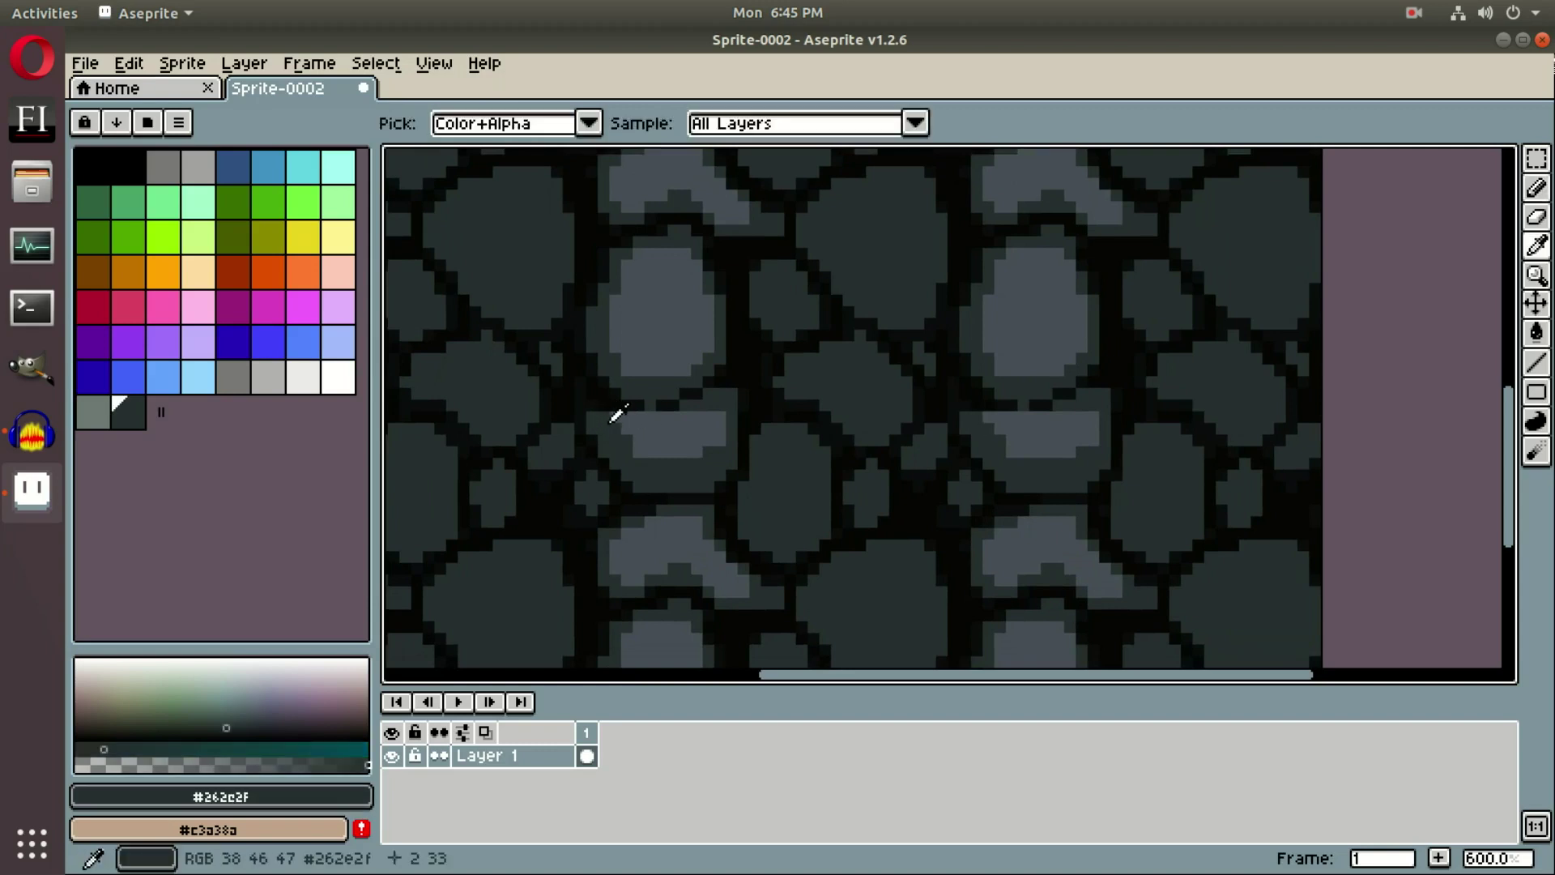
mouse_move(631, 418)
left_mouse_down()
mouse_move(662, 416)
mouse_move(645, 400)
mouse_move(697, 399)
left_mouse_up()
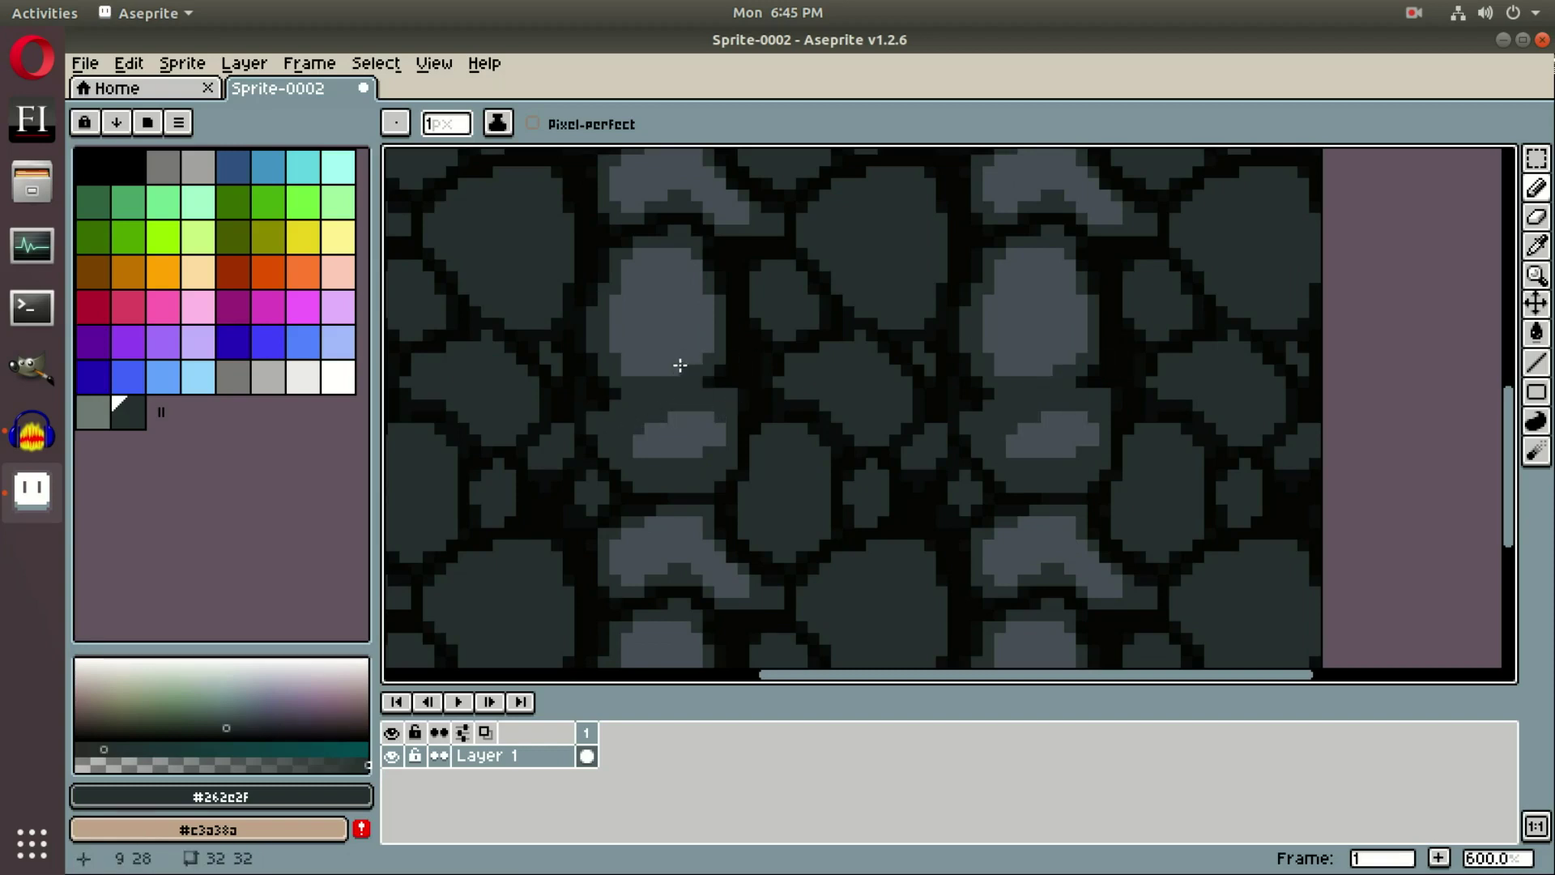
left_click(680, 429, "alt")
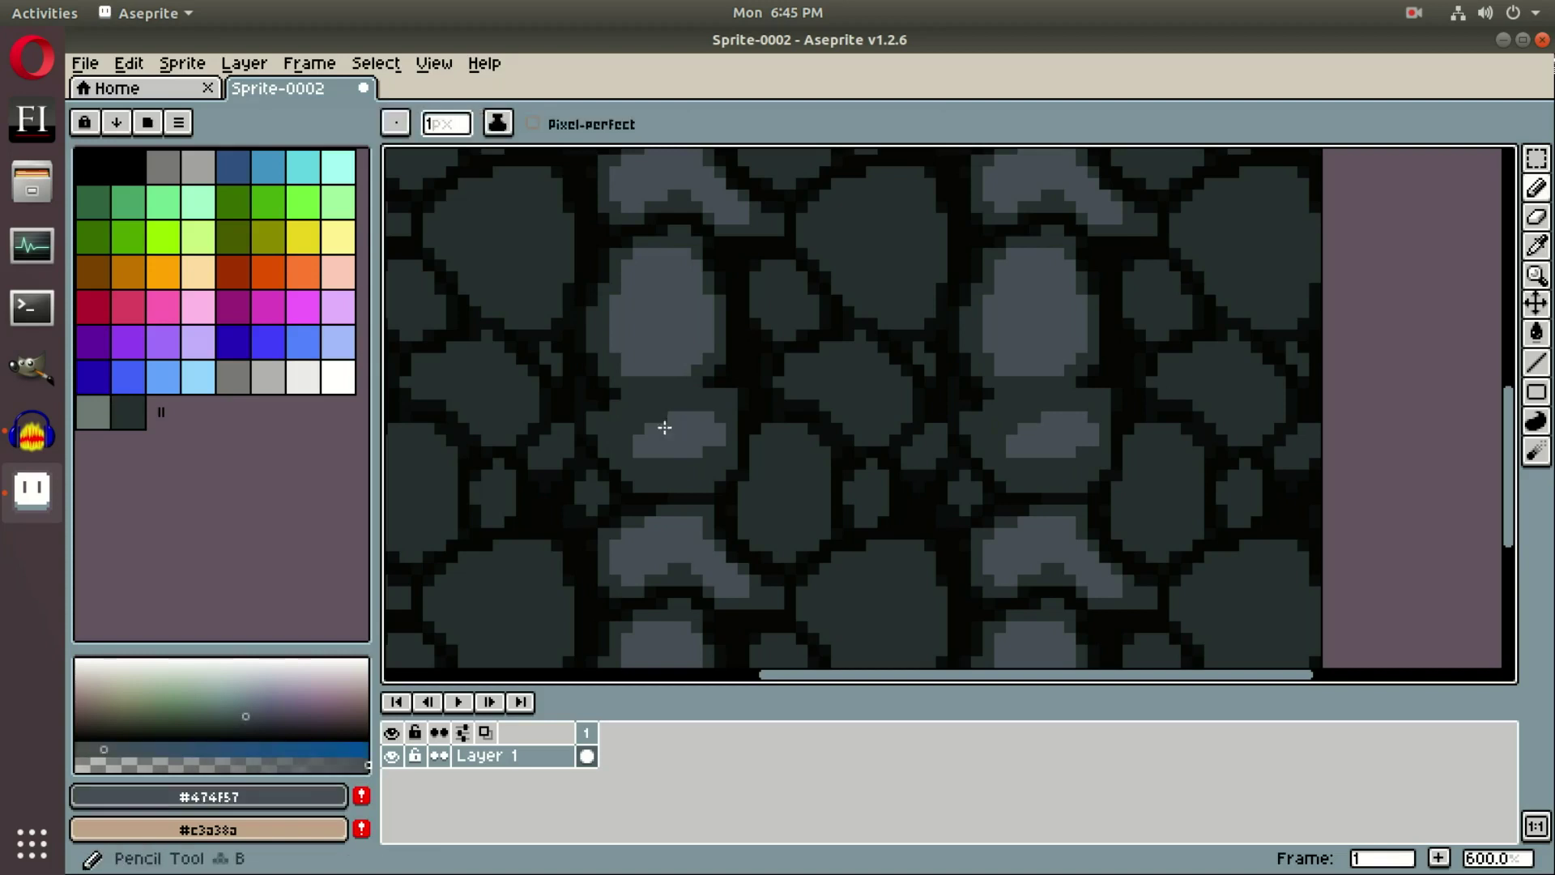
left_click_drag(668, 417, 632, 441)
- Paint #474f57 highlights in the centres of all the remaining stones of the tile with the Pencil
mouse_move(715, 396)
left_mouse_down()
mouse_move(636, 535)
mouse_move(624, 373)
left_mouse_up()
left_click_drag(676, 275, 697, 284)
mouse_move(760, 357)
left_mouse_down()
mouse_move(726, 364)
mouse_move(741, 465)
left_mouse_up()
left_click_drag(761, 283, 819, 303)
left_click_drag(810, 304, 879, 407)
mouse_move(757, 259)
left_mouse_down()
mouse_move(781, 292)
mouse_move(860, 307)
left_mouse_up()
left_click_drag(910, 262, 922, 251)
mouse_move(915, 170)
left_mouse_down()
mouse_move(916, 254)
mouse_move(1061, 454)
left_mouse_up()
scroll(923, 271, "down", 1)
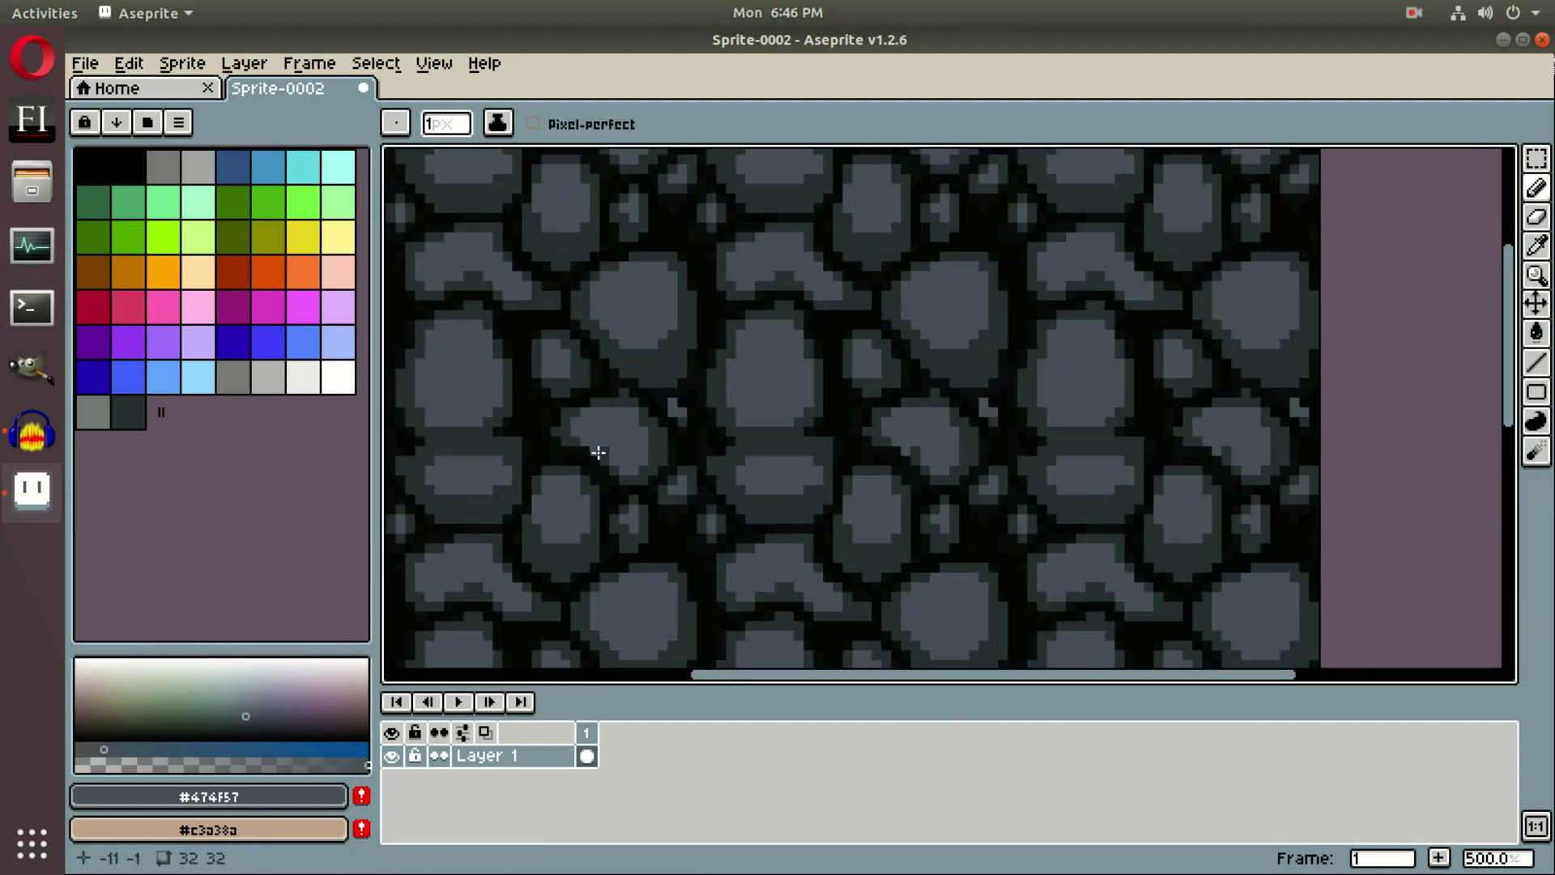
left_click_drag(597, 451, 673, 440)
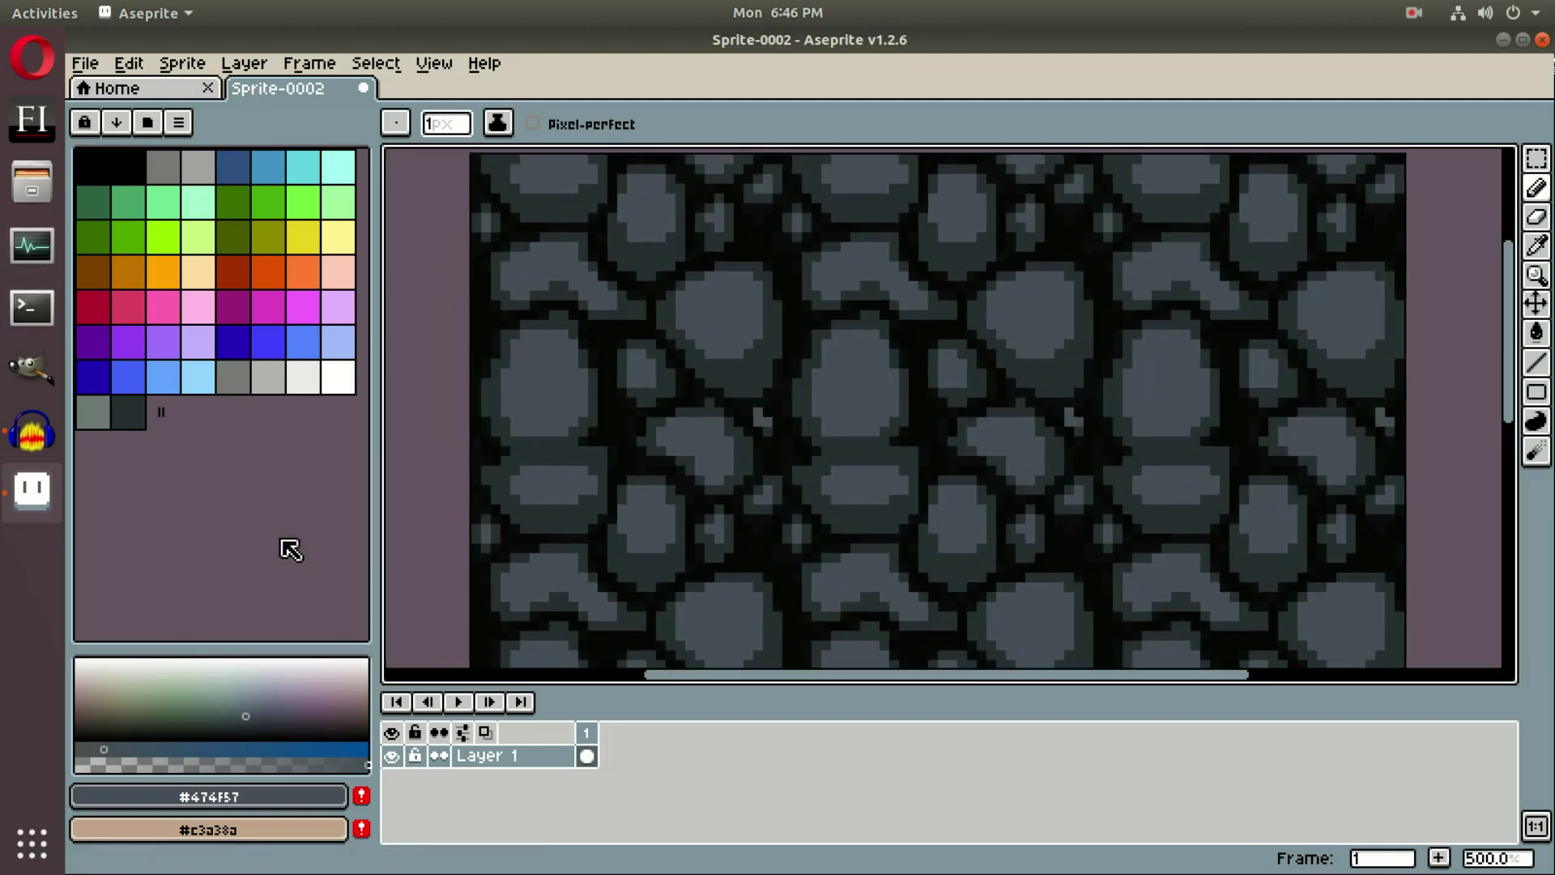
- Mix a very dark green-grey (HSL 172°, 10, 9) and paint it as shading along the edges of the stones
key("i")
left_click(549, 445)
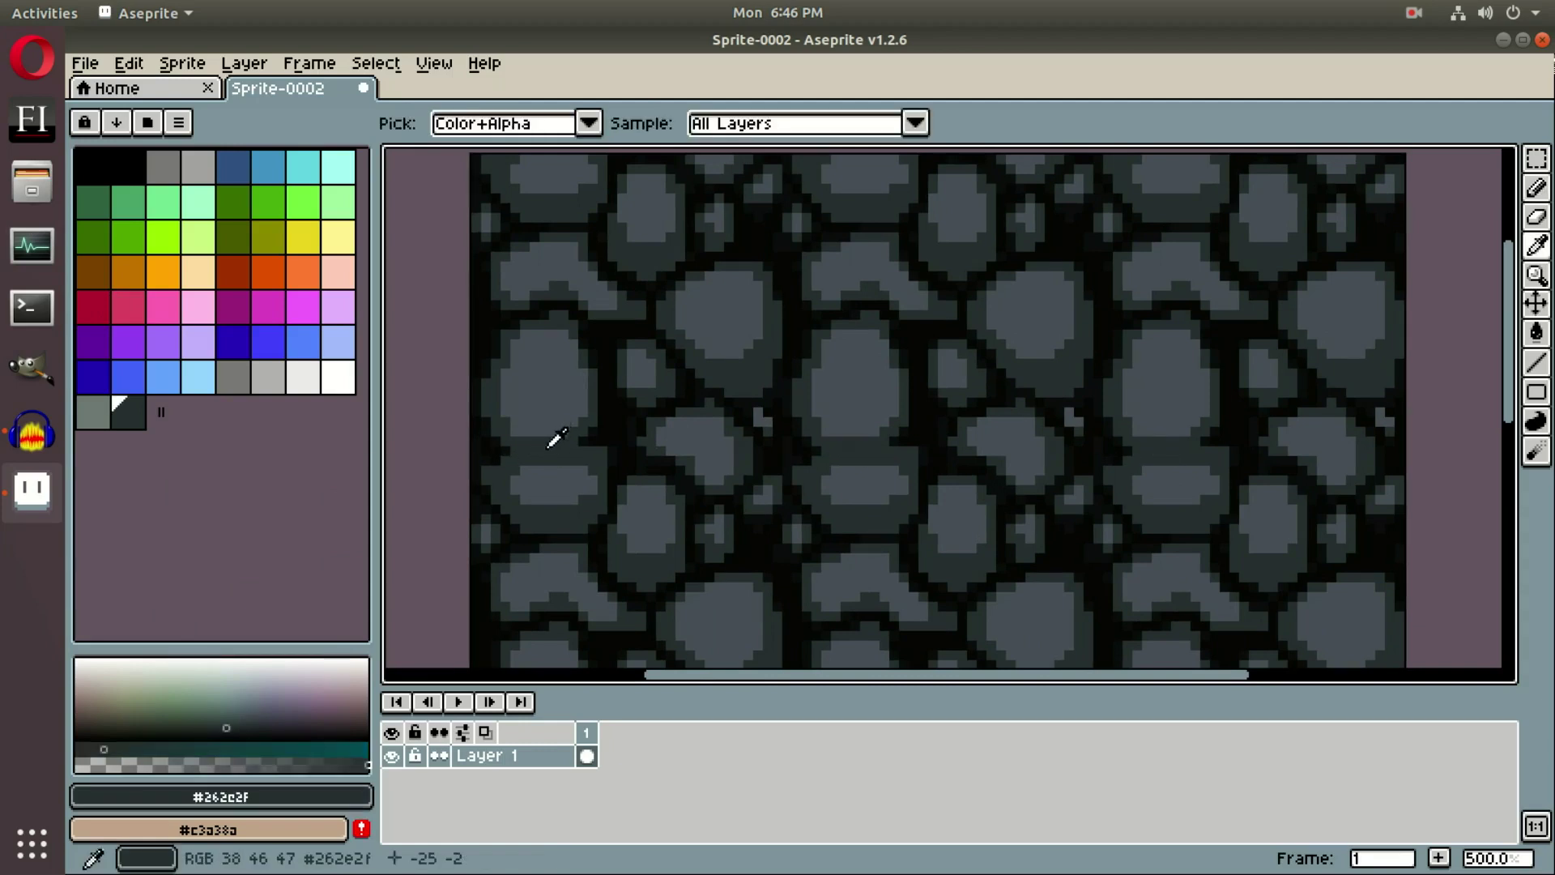
left_click(225, 730)
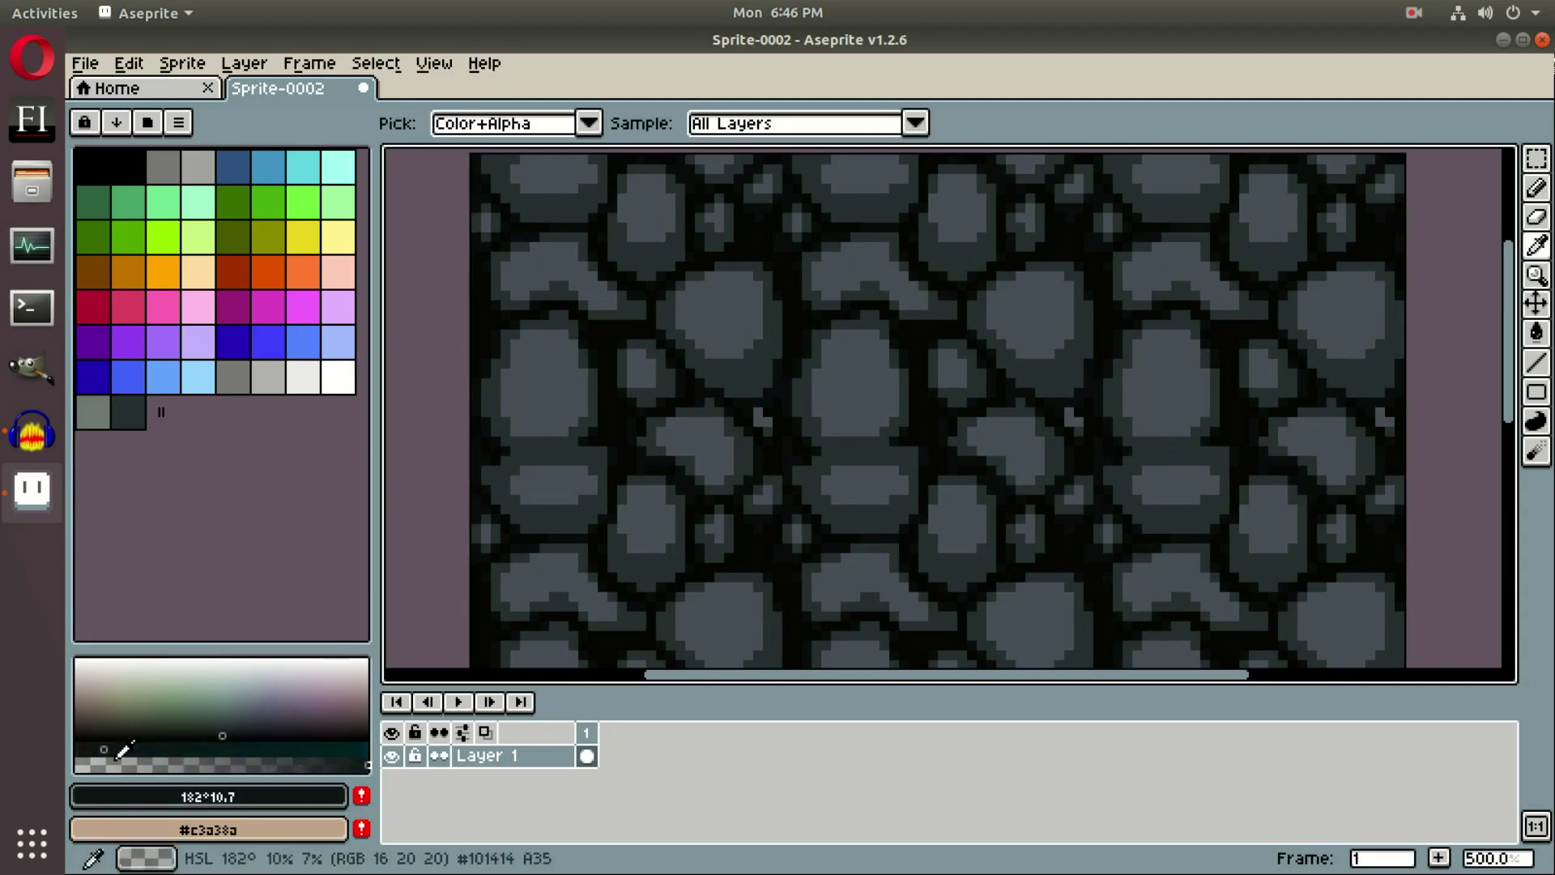
left_click(216, 733)
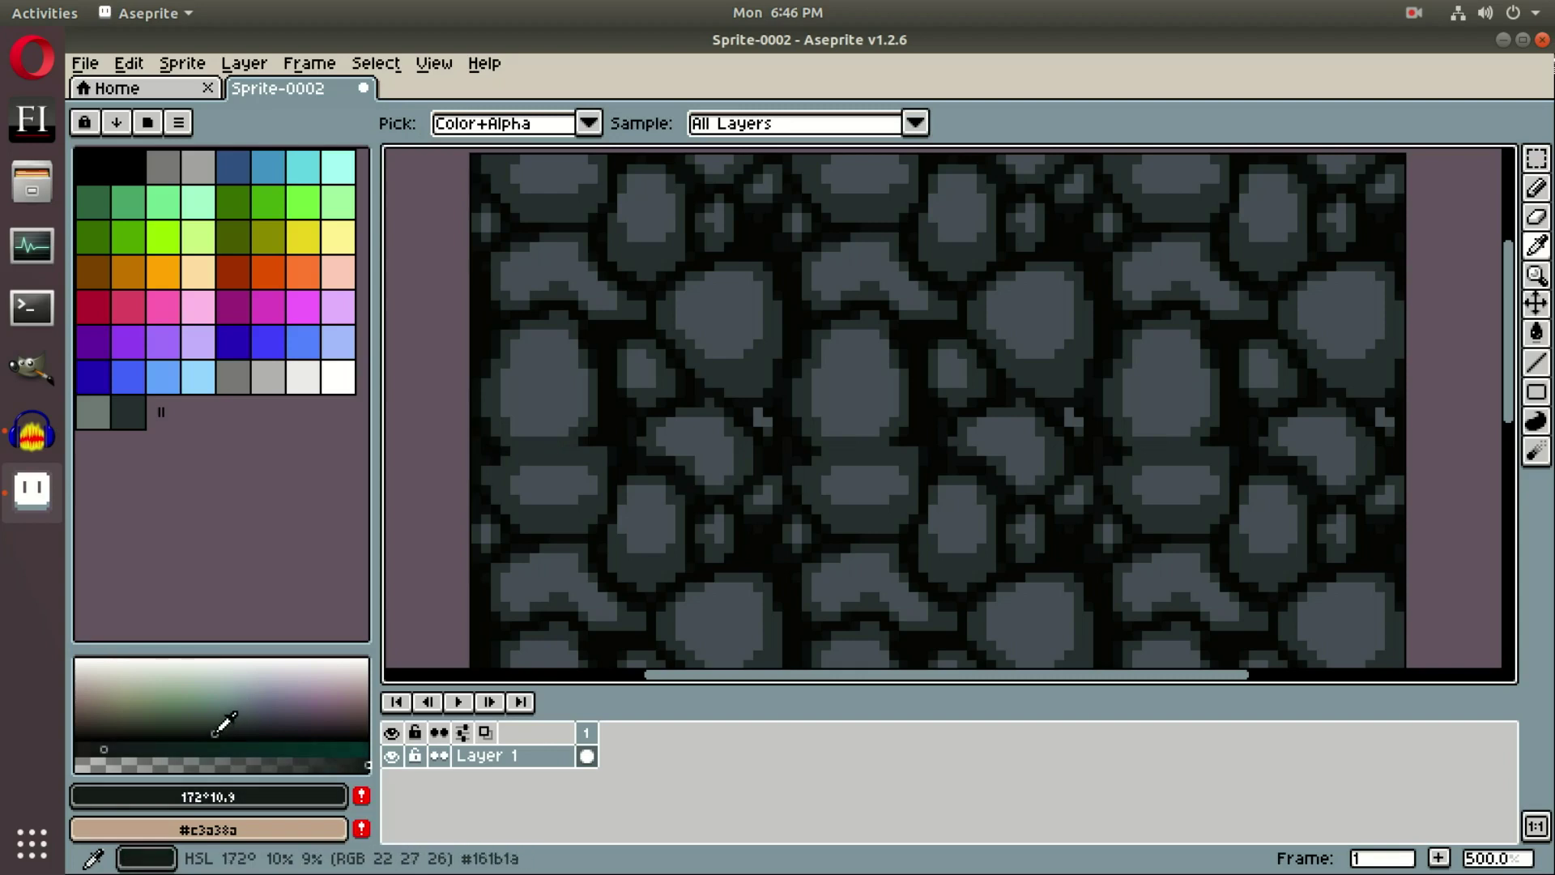
key("b")
mouse_move(487, 407)
left_mouse_down()
mouse_move(514, 381)
mouse_move(542, 423)
mouse_move(580, 421)
left_mouse_up()
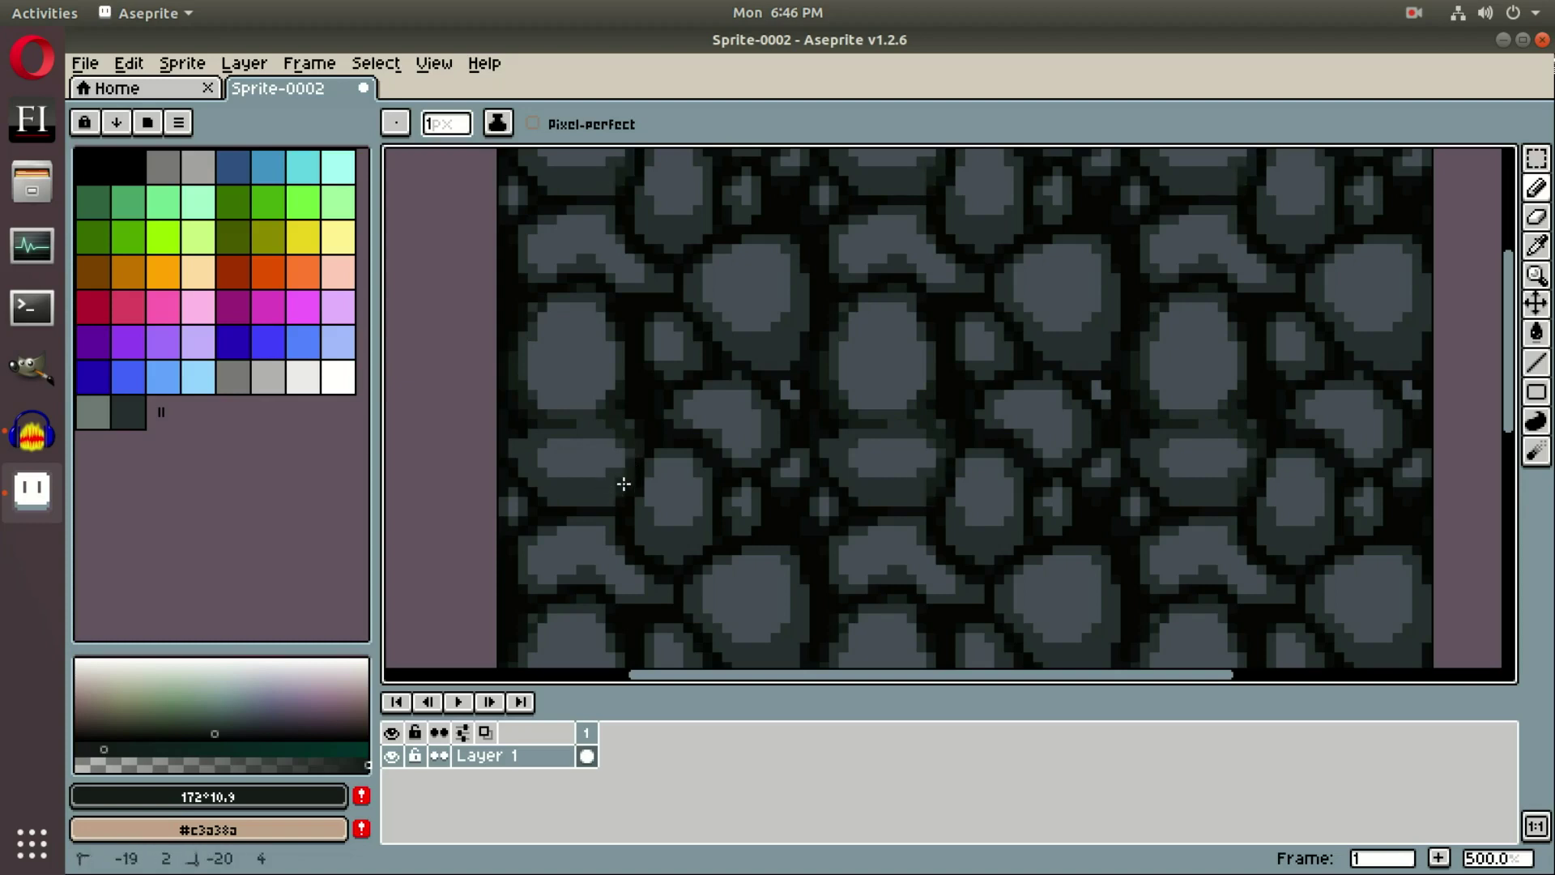
scroll(631, 426, "up", 2)
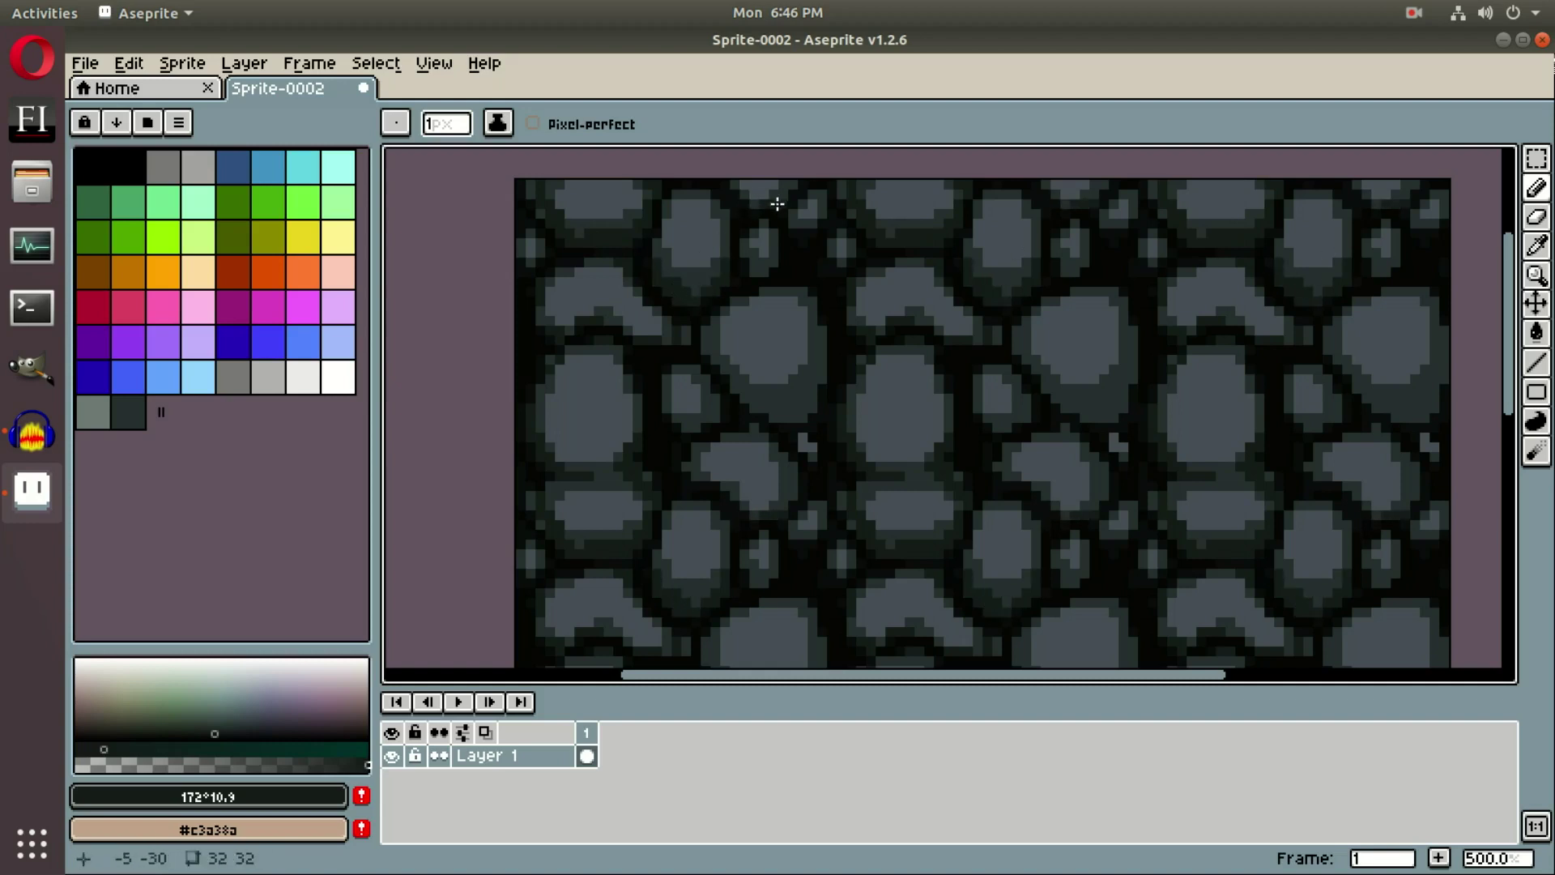
- Examine how the shaded stone pattern repeats across the tiled view at a small scale
scroll(930, 284, "down", 3)
scroll(847, 340, "up", 2)
scroll(851, 343, "down", 4)
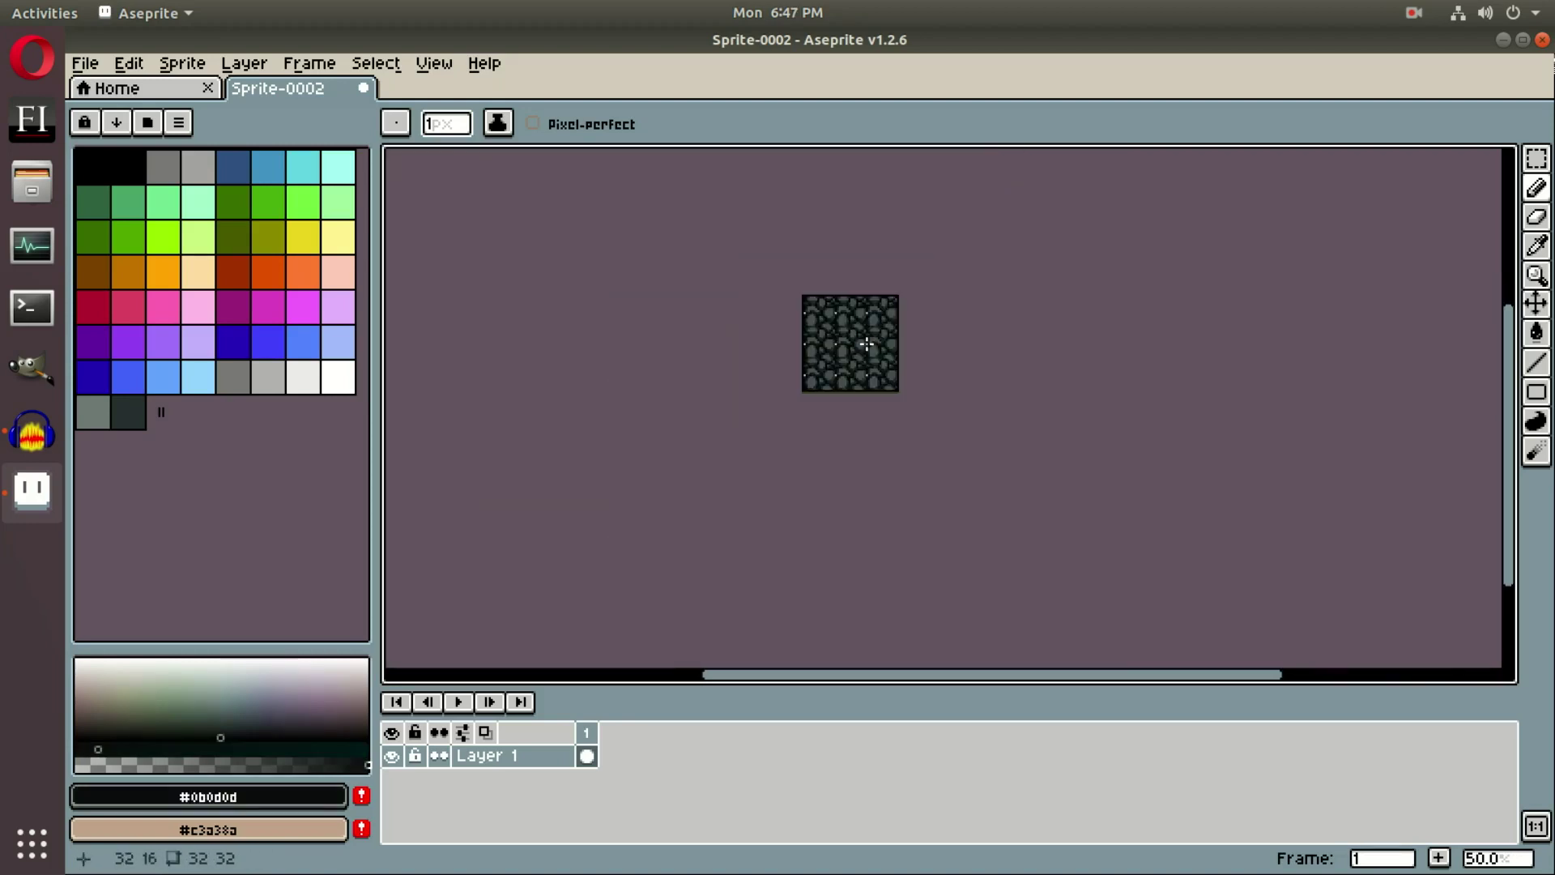
scroll(866, 343, "up", 3)
left_click_drag(864, 340, 898, 455)
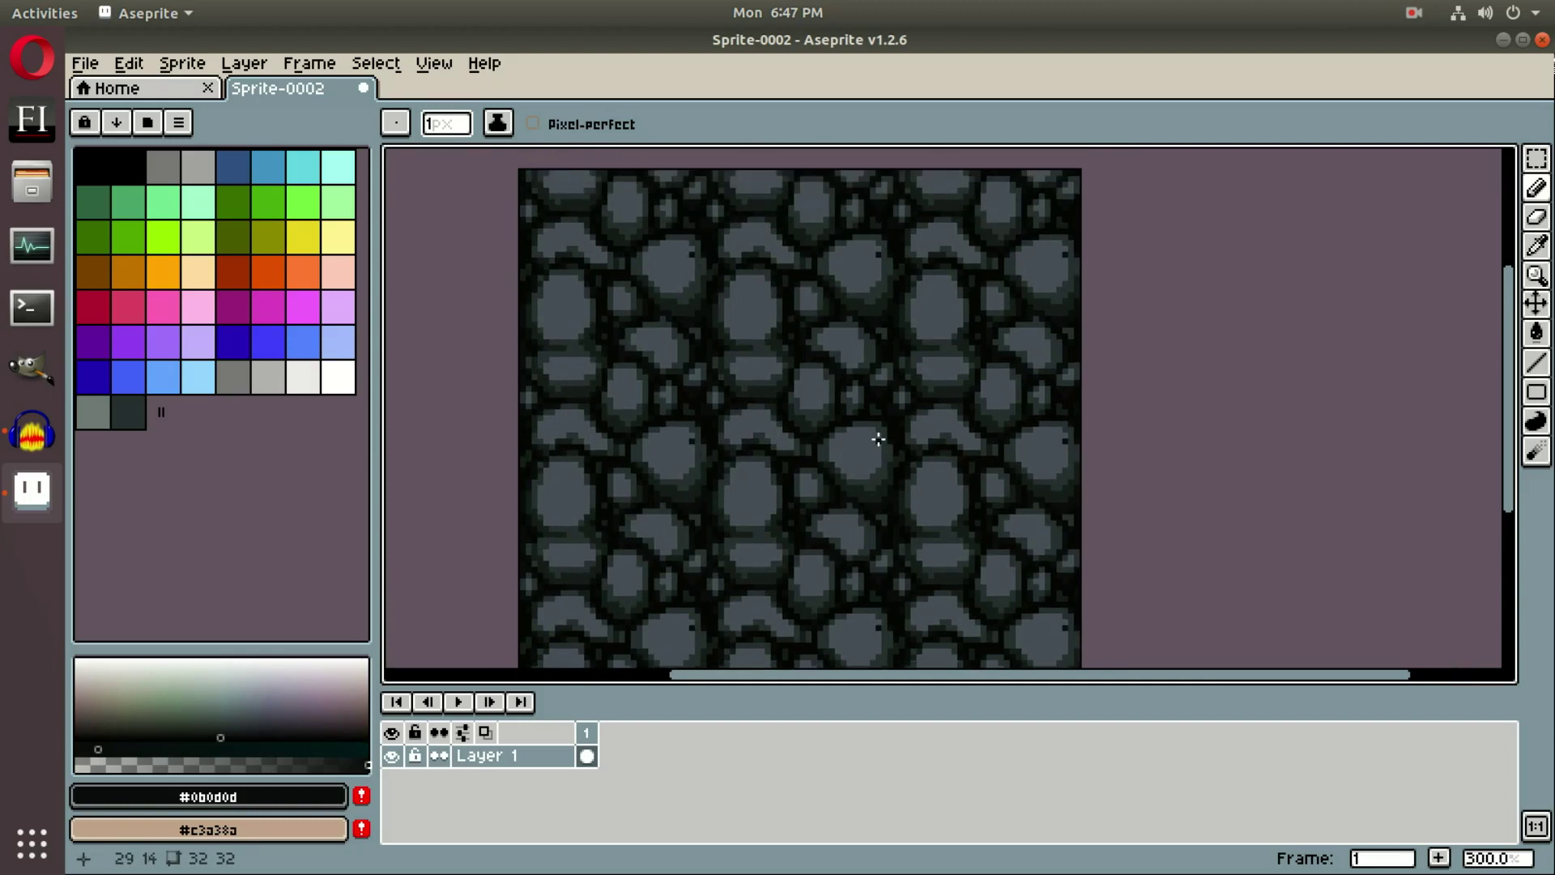
- Replace the stone highlight colour #474f57 with the darker blue-grey #383f42 throughout the tile
key("i")
left_click(674, 334)
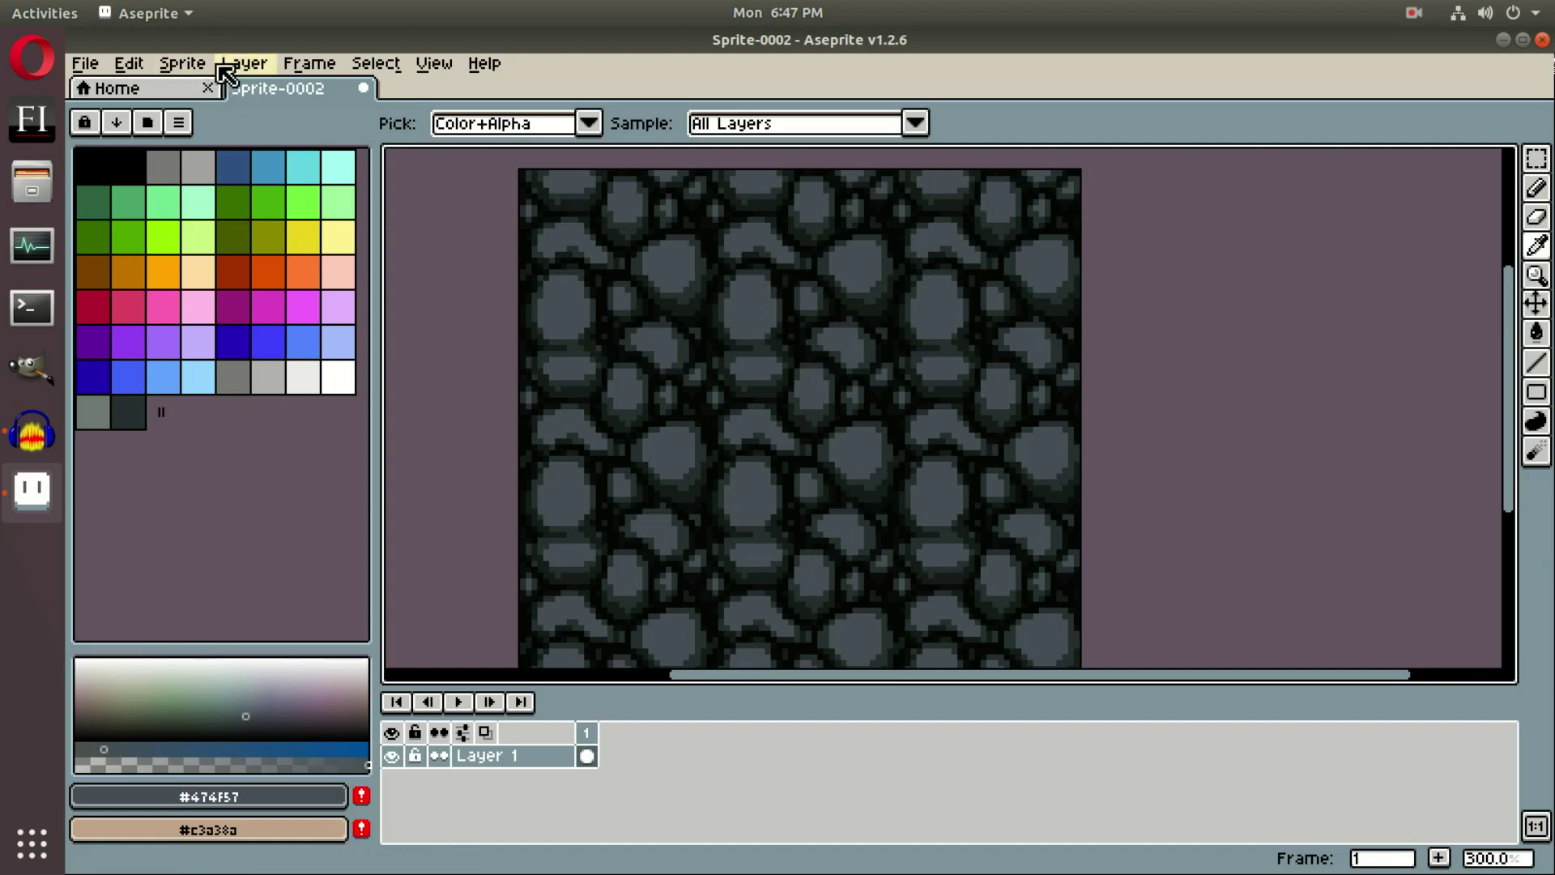
left_click(188, 65)
mouse_move(139, 71)
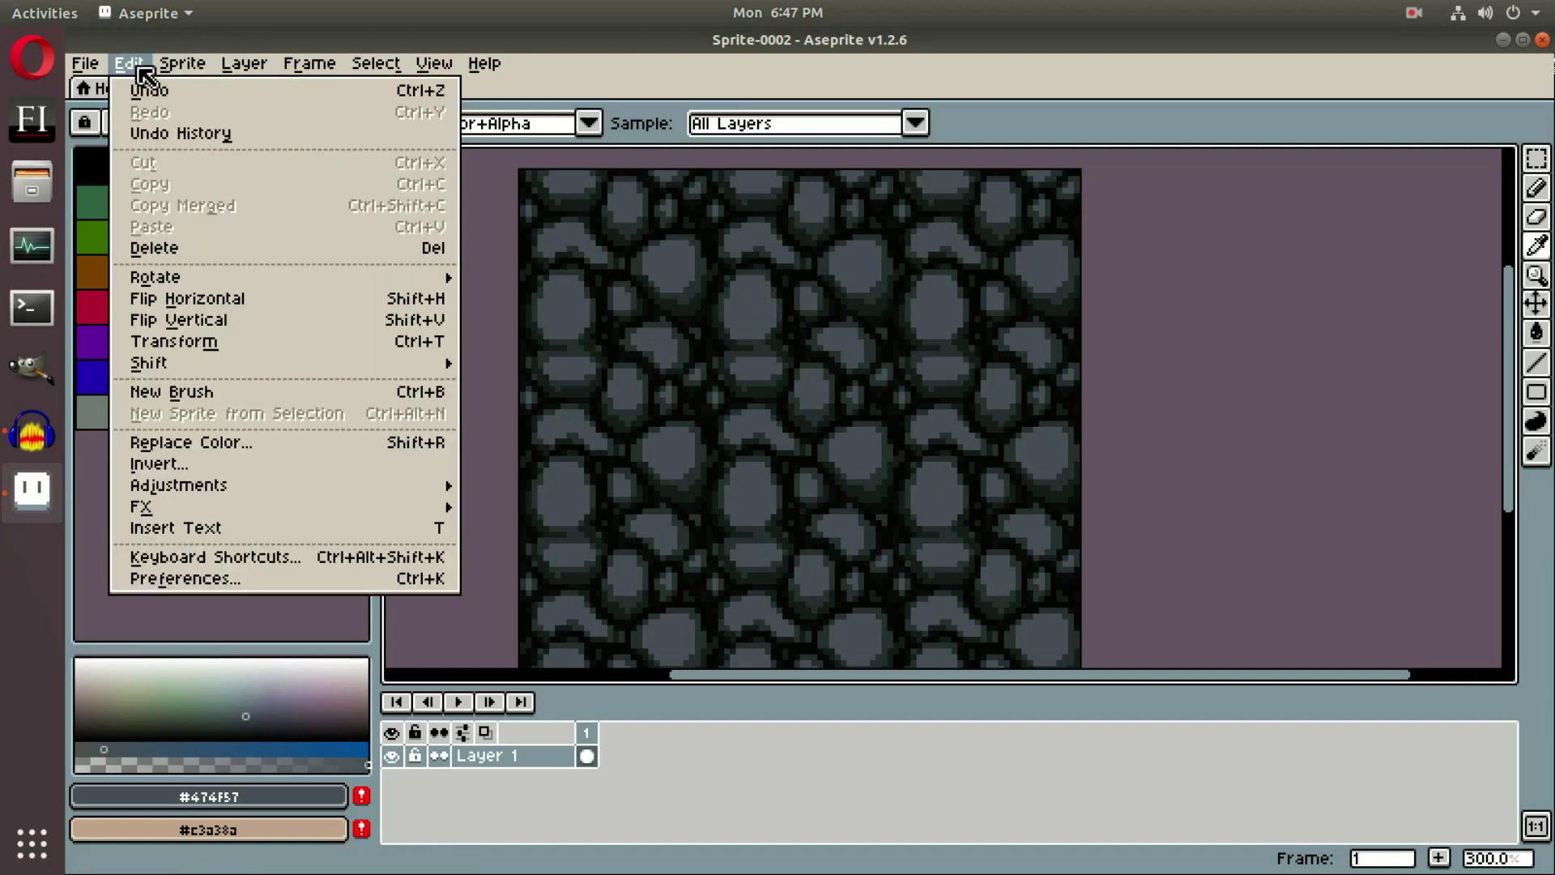
left_click(228, 443)
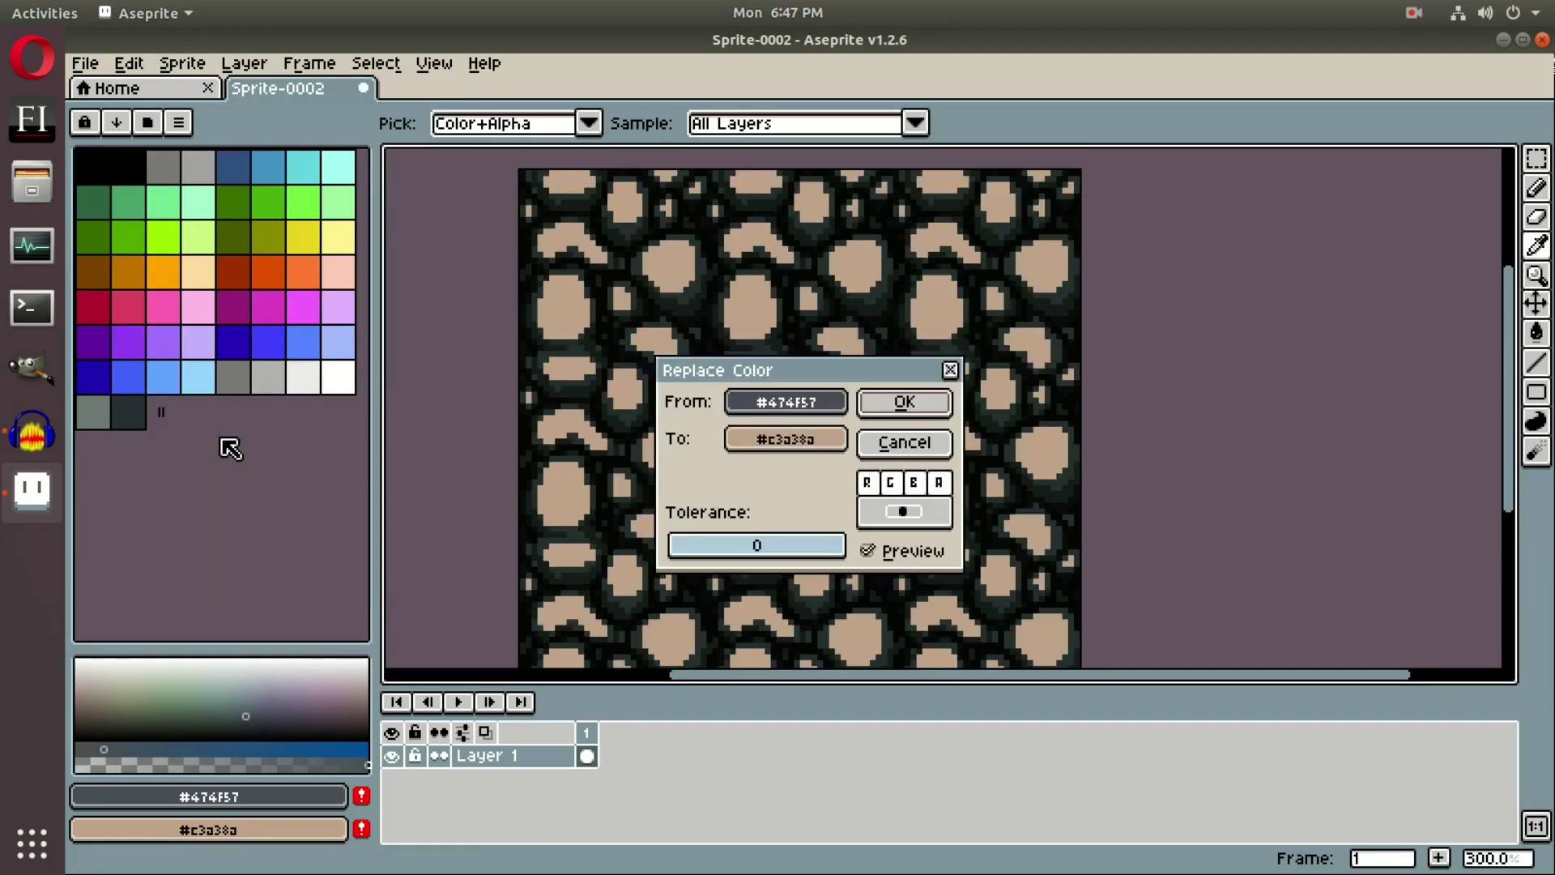
left_click(807, 437)
left_click_drag(982, 523, 976, 595)
left_click(950, 526)
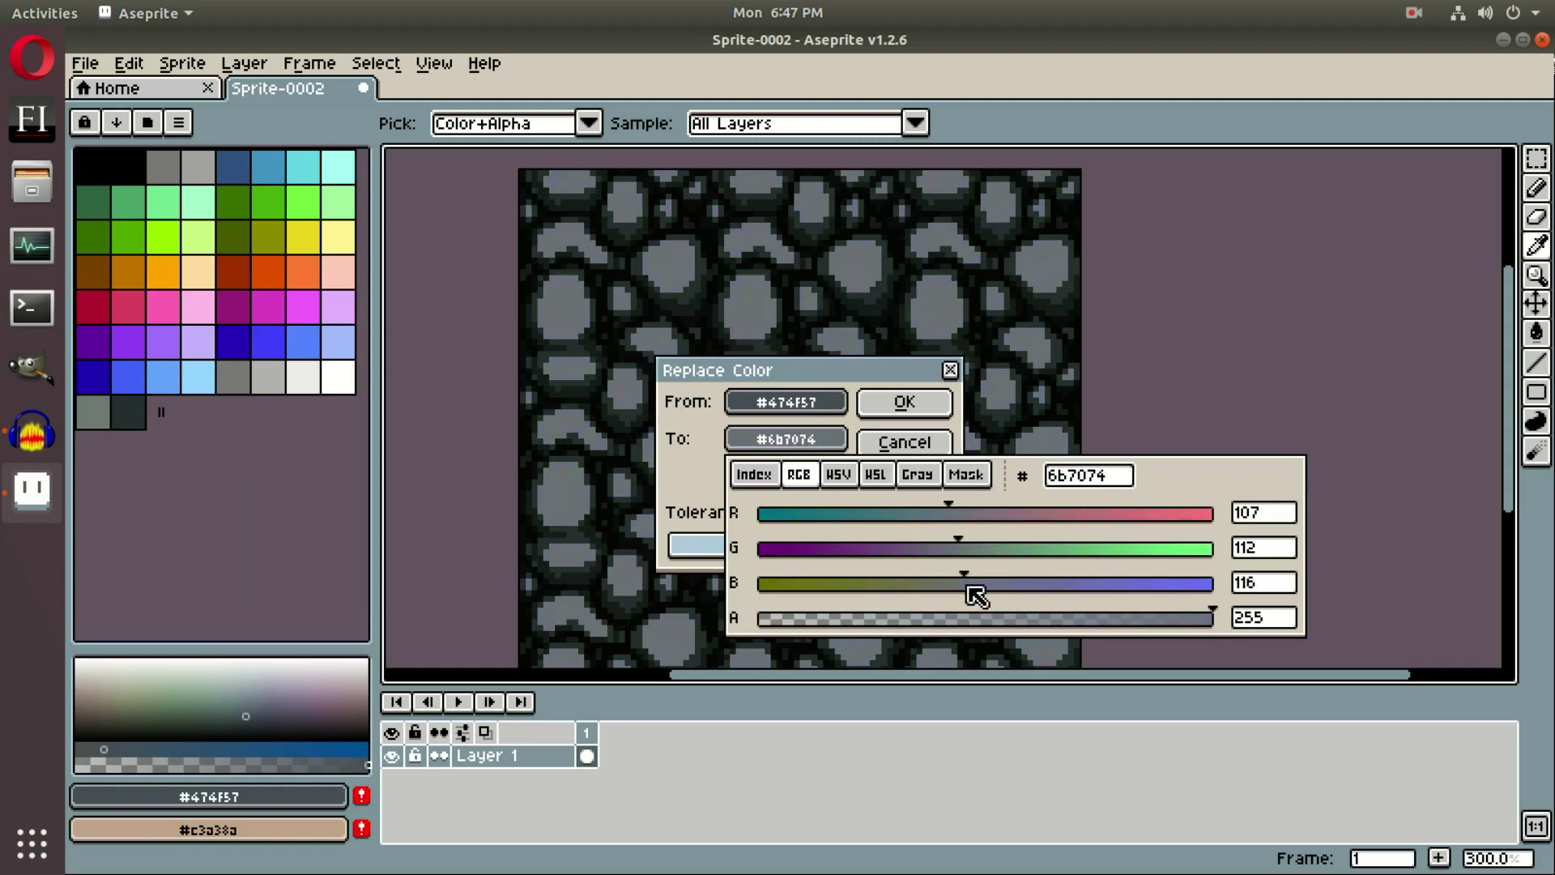
left_click(839, 473)
left_click_drag(1004, 524, 910, 527)
left_click_drag(891, 549, 804, 561)
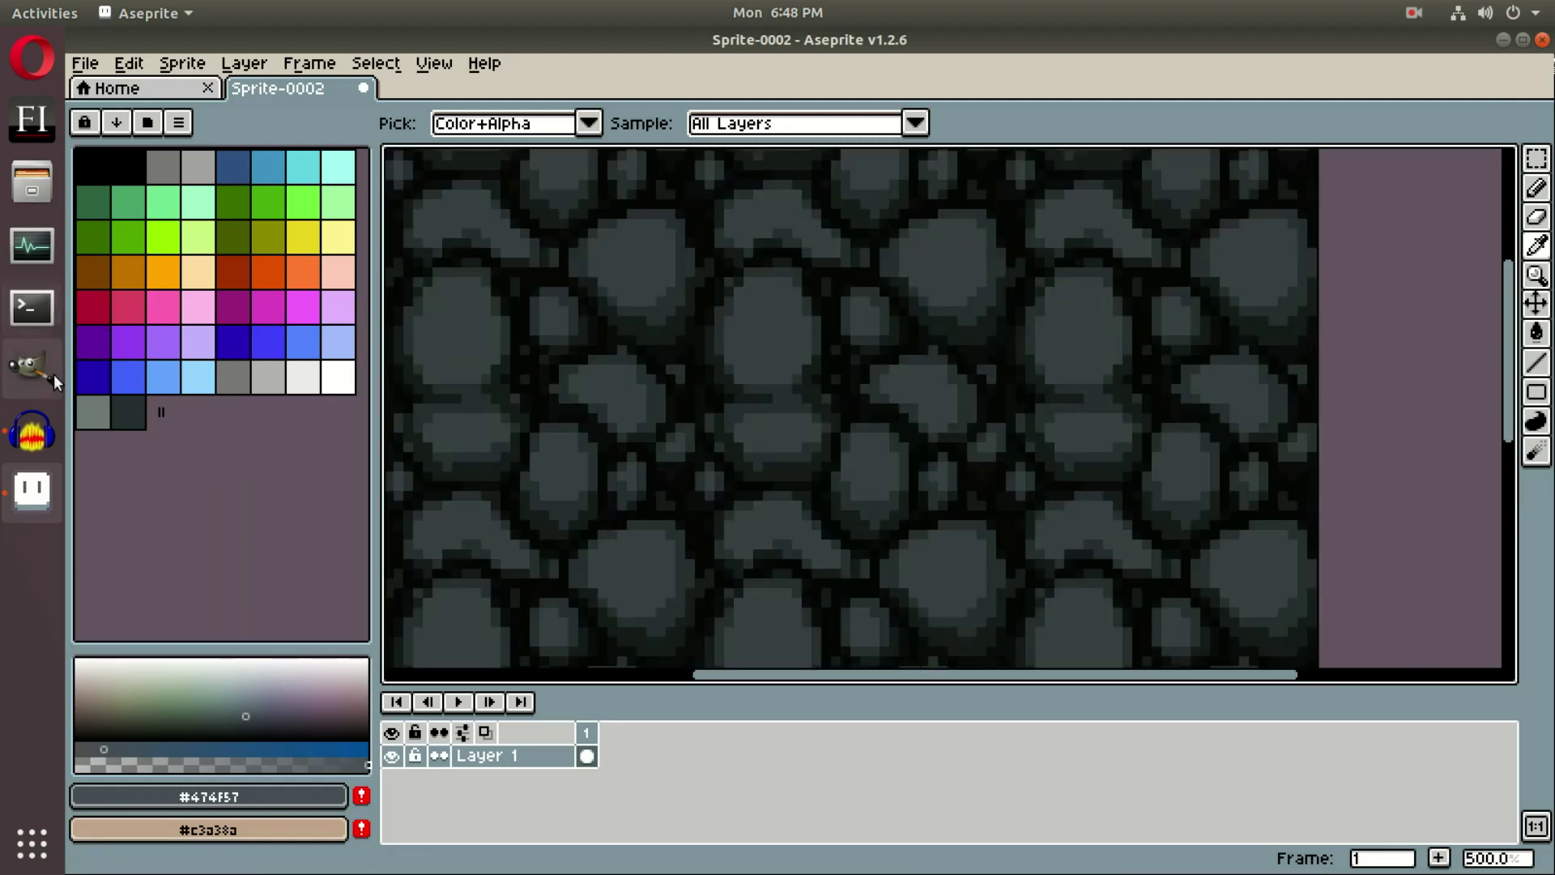
- Sample #383f42, mix a lighter blue-grey from it (HSL 201°, 8, 30) and paint small highlights on the stones with the Pencil
left_click(780, 315)
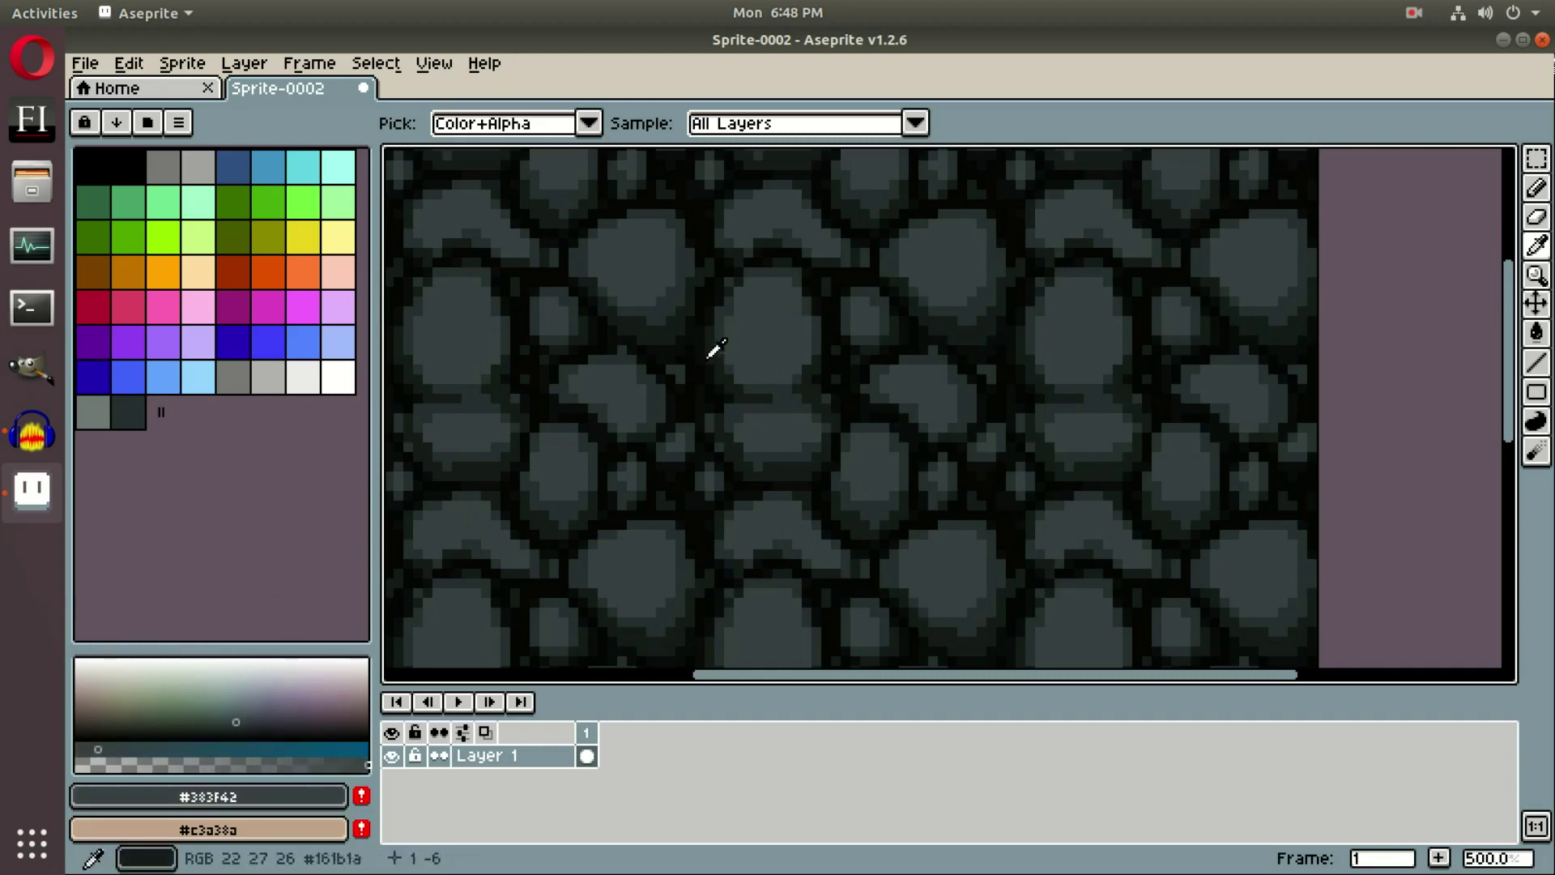
left_click(236, 719)
left_click(237, 716)
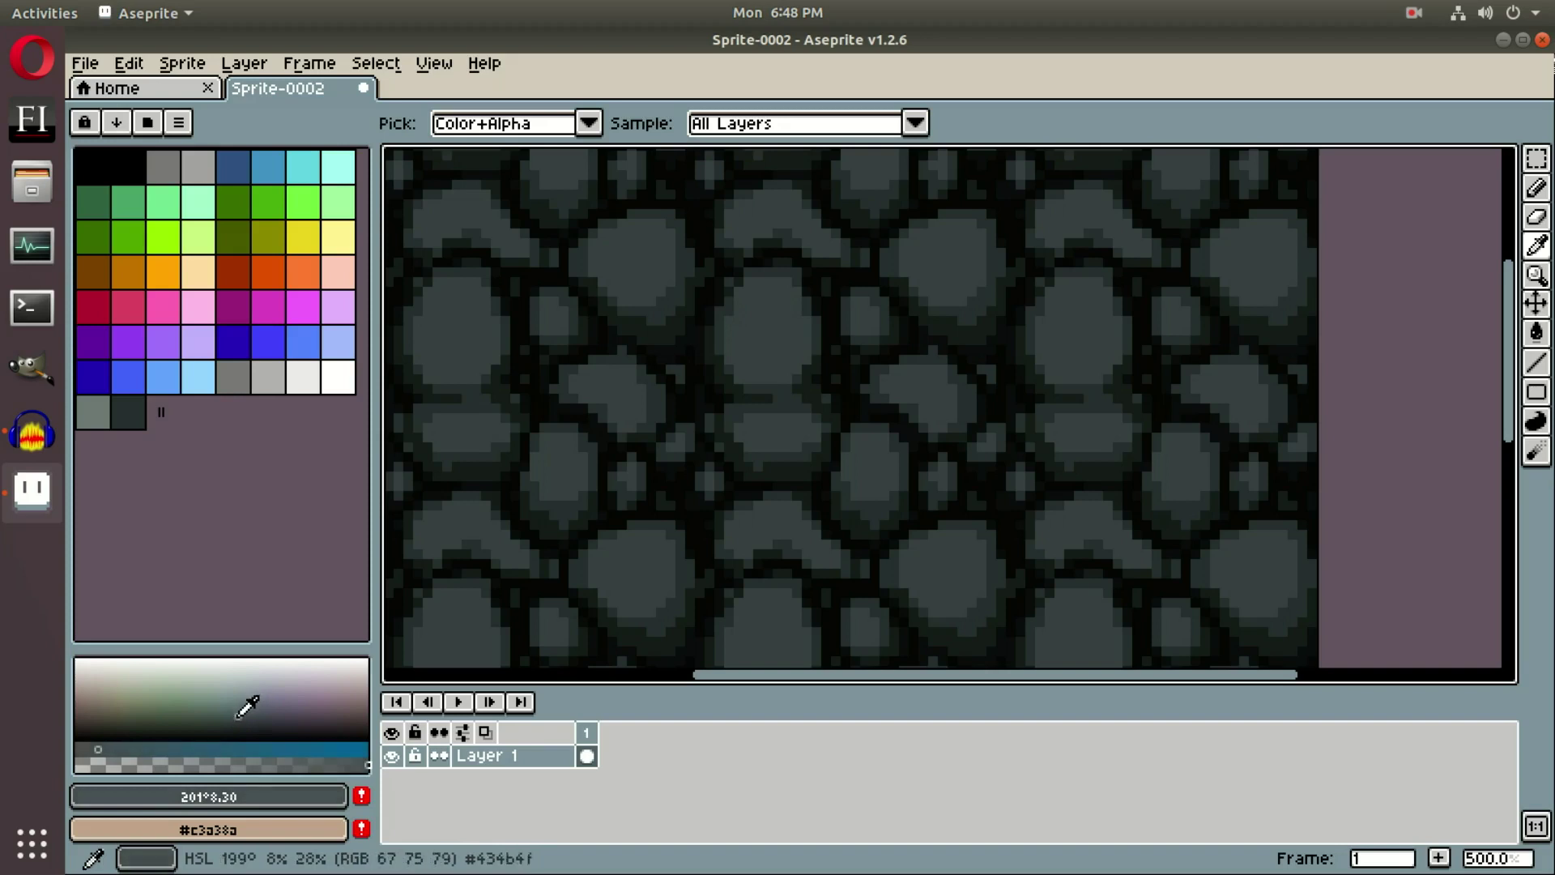
key("b")
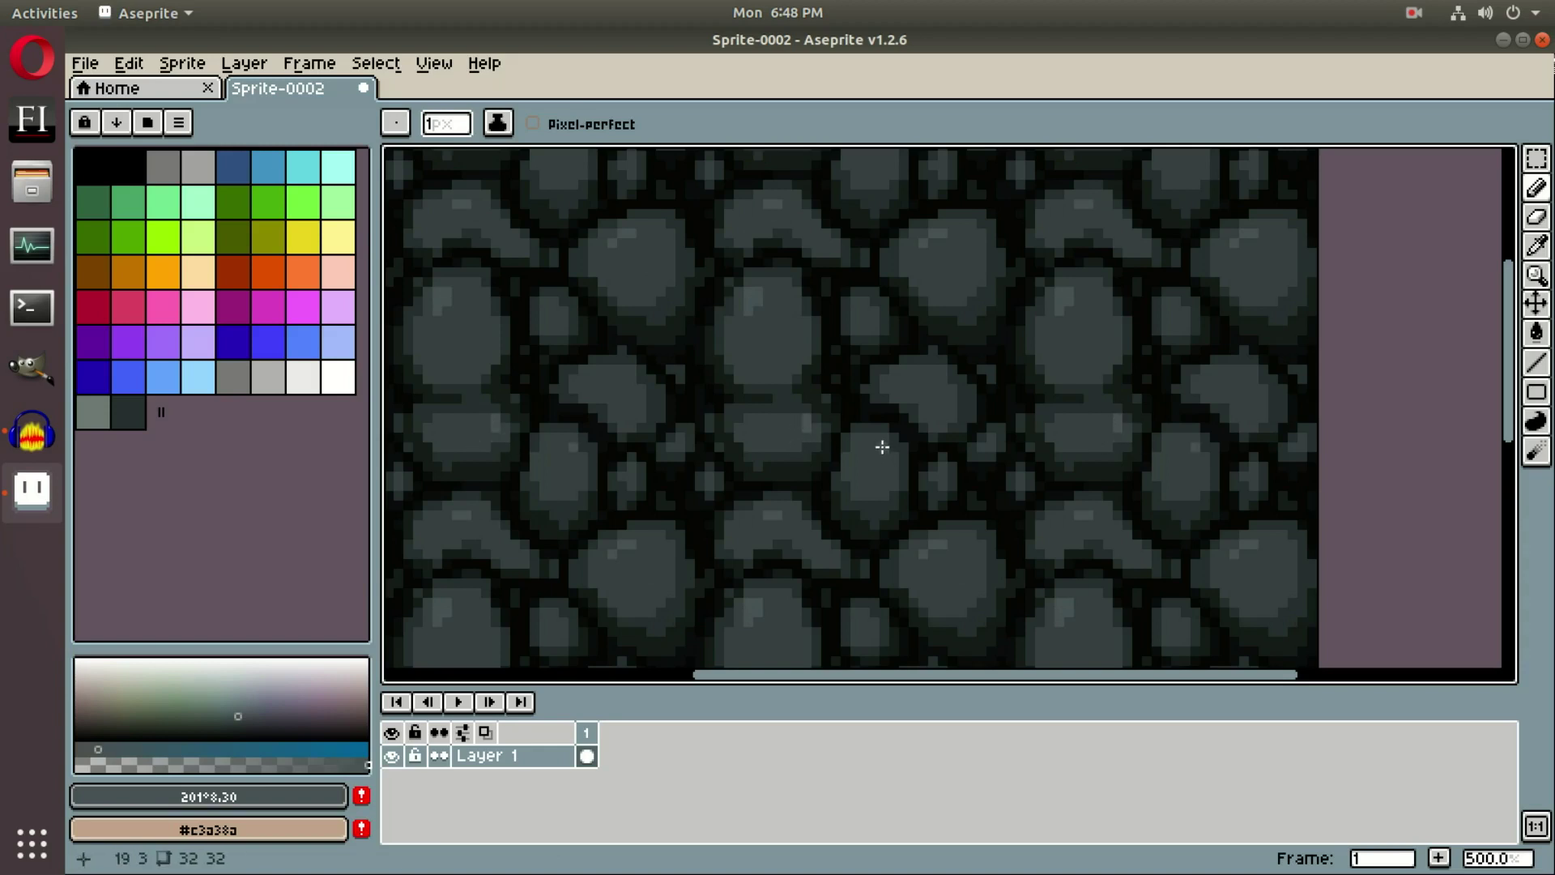
left_click_drag(840, 379, 882, 477)
left_click_drag(702, 426, 685, 228)
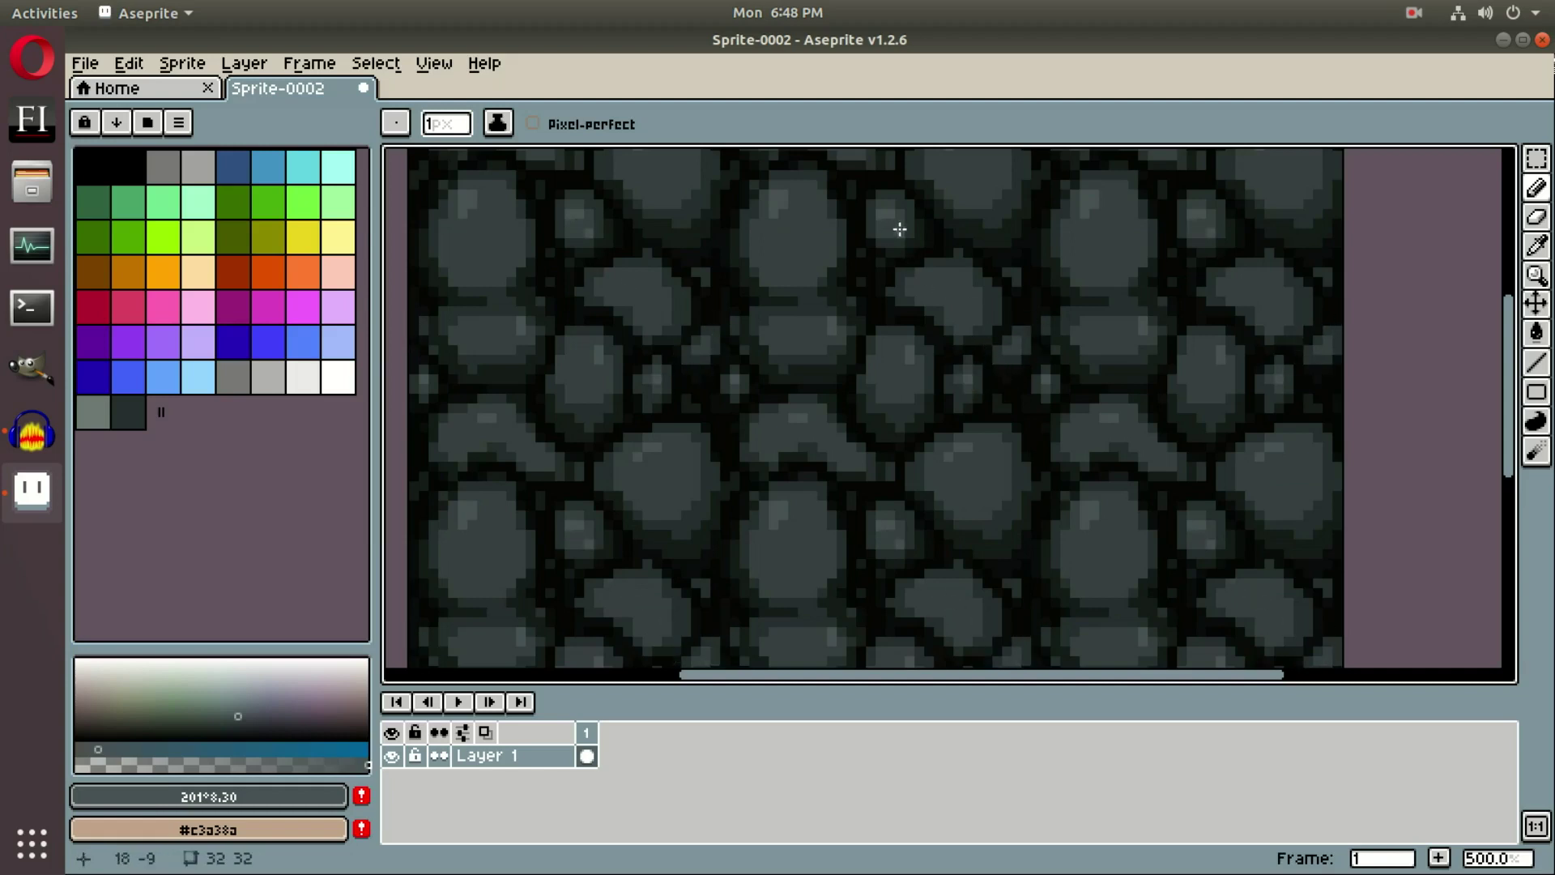
left_click_drag(900, 231, 908, 351)
- Examine the newly highlighted stones up close and how they repeat across the tiled view at smaller scales
scroll(832, 386, "down", 3)
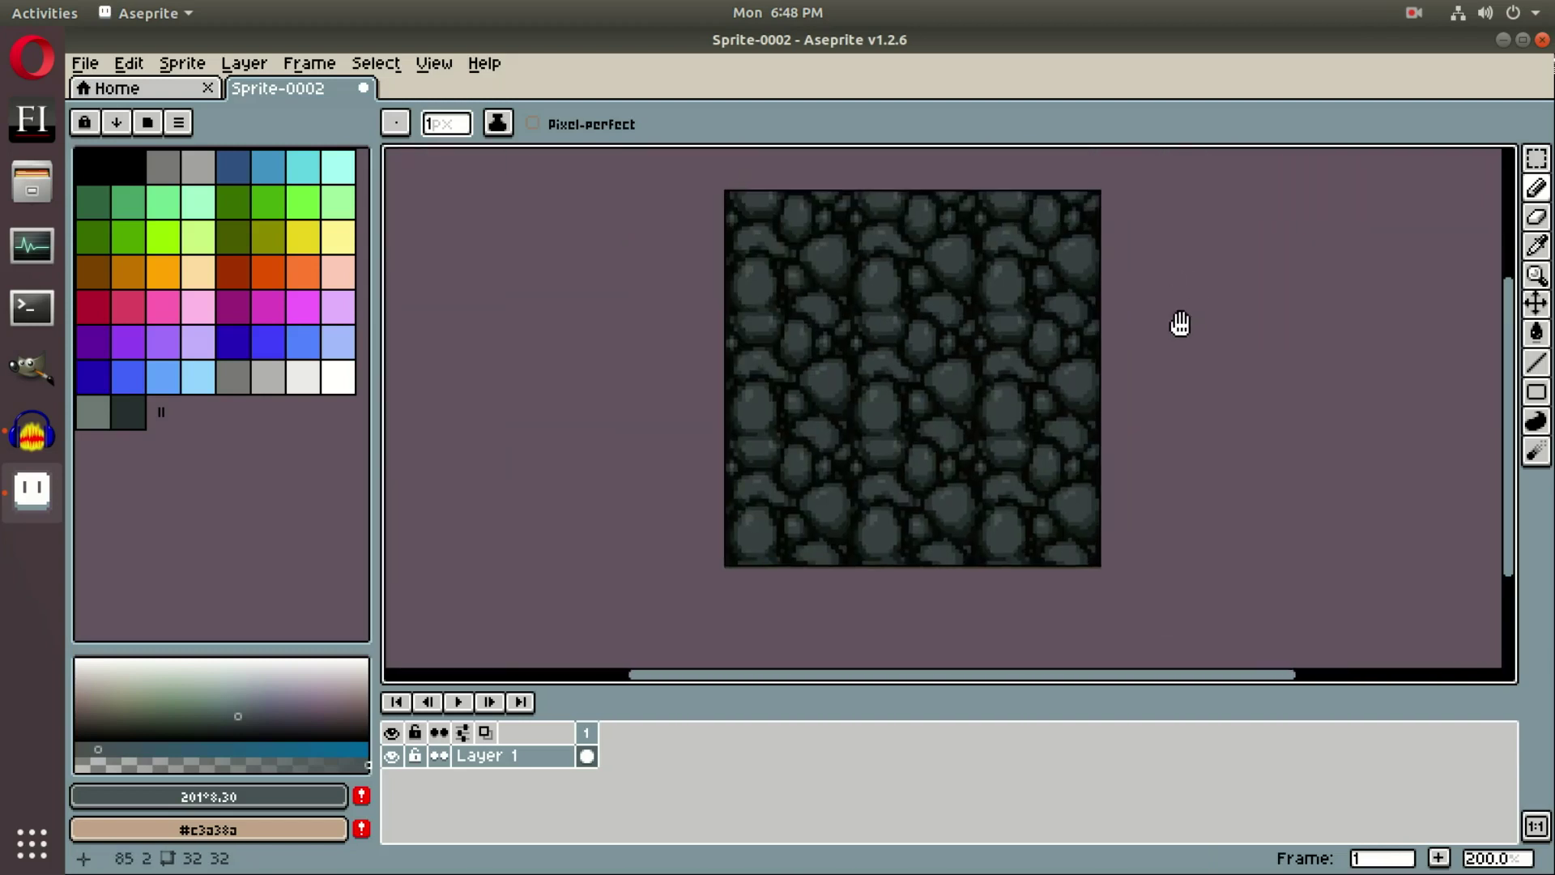
scroll(799, 278, "up", 2)
left_click_drag(728, 279, 798, 288)
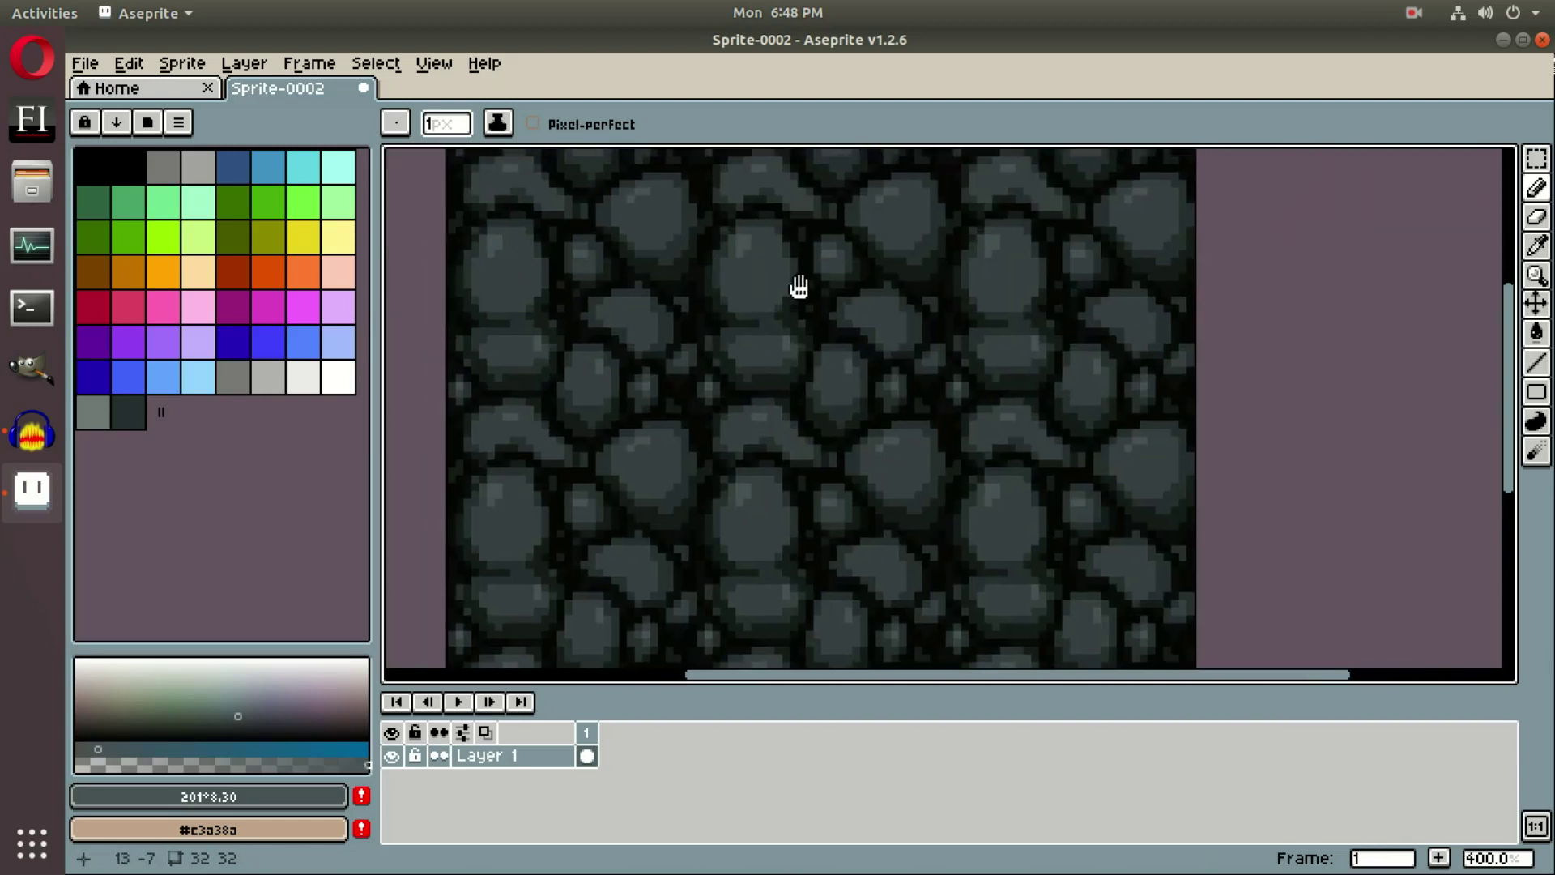
left_click(298, 65)
scroll(649, 341, "up", 2)
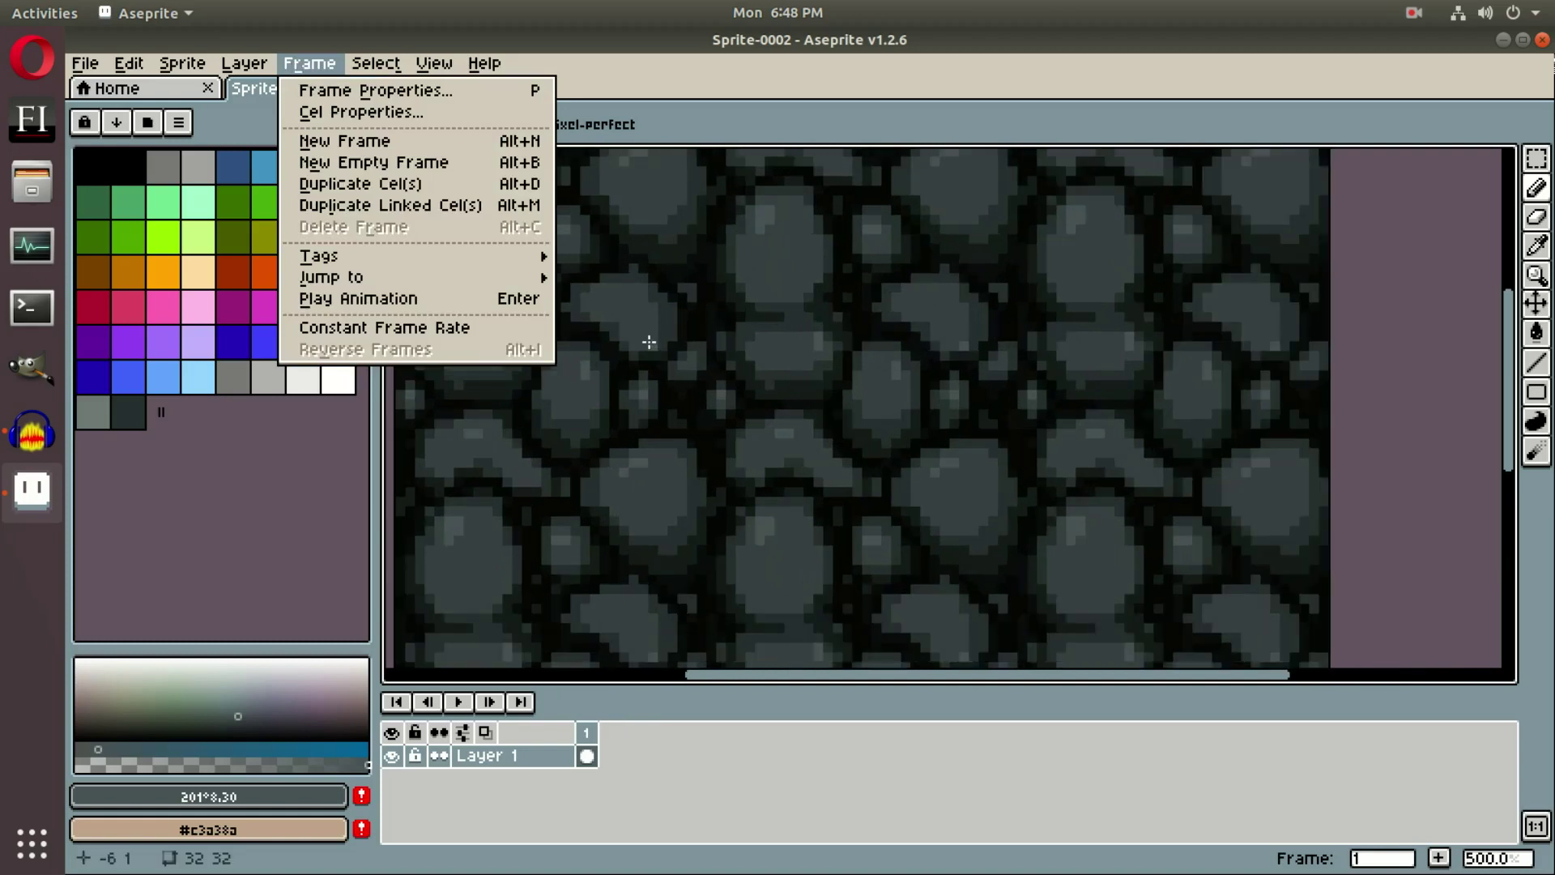
left_click(650, 338)
left_click_drag(614, 344, 710, 432)
scroll(710, 429, "up", 1)
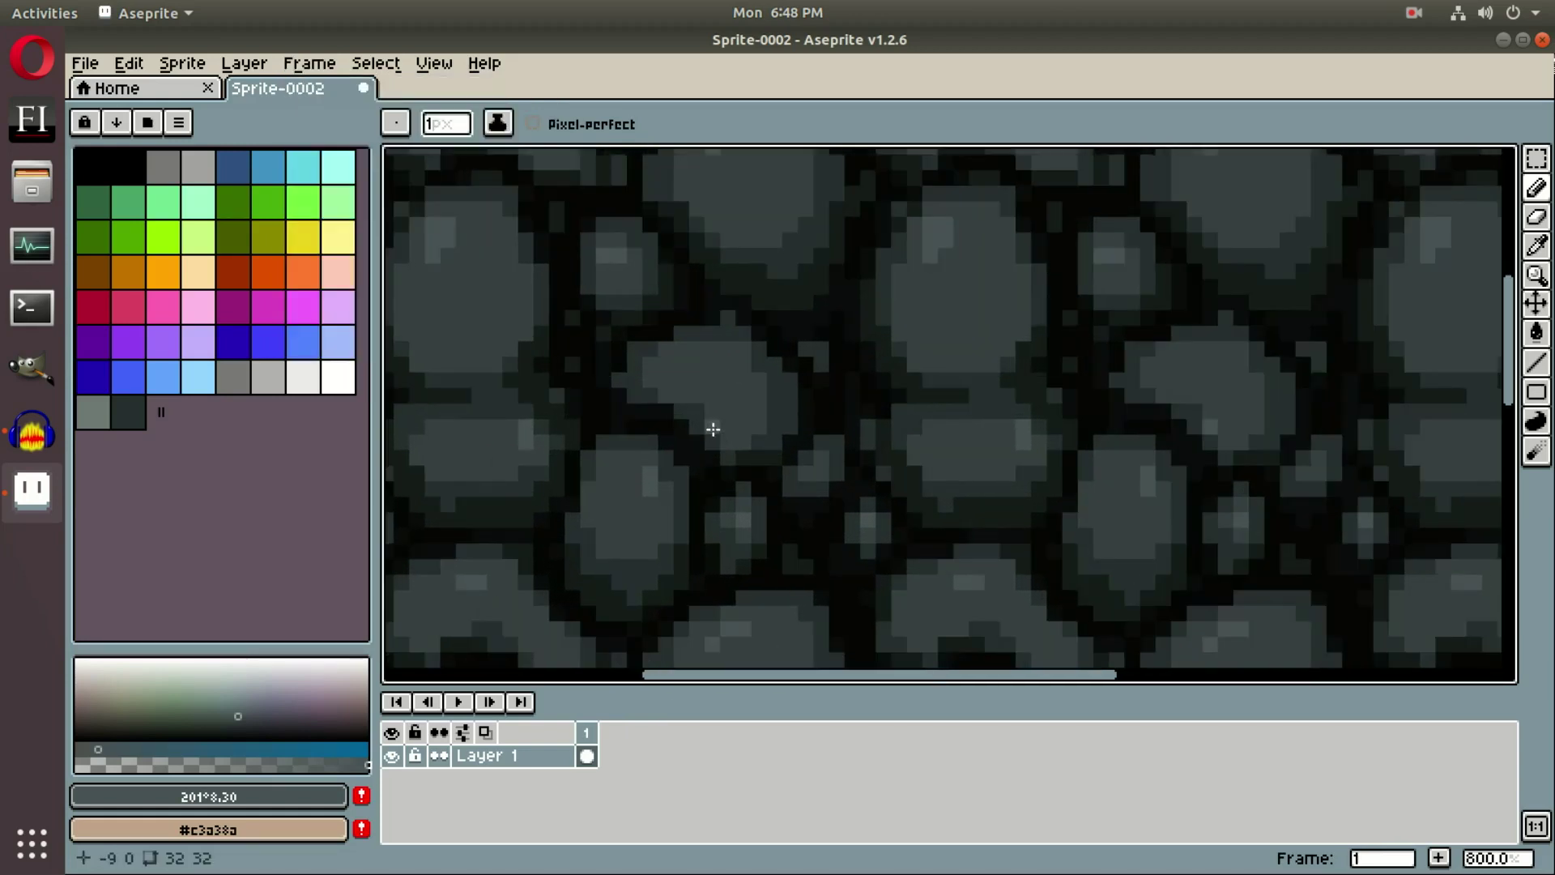
left_click_drag(666, 336, 612, 569)
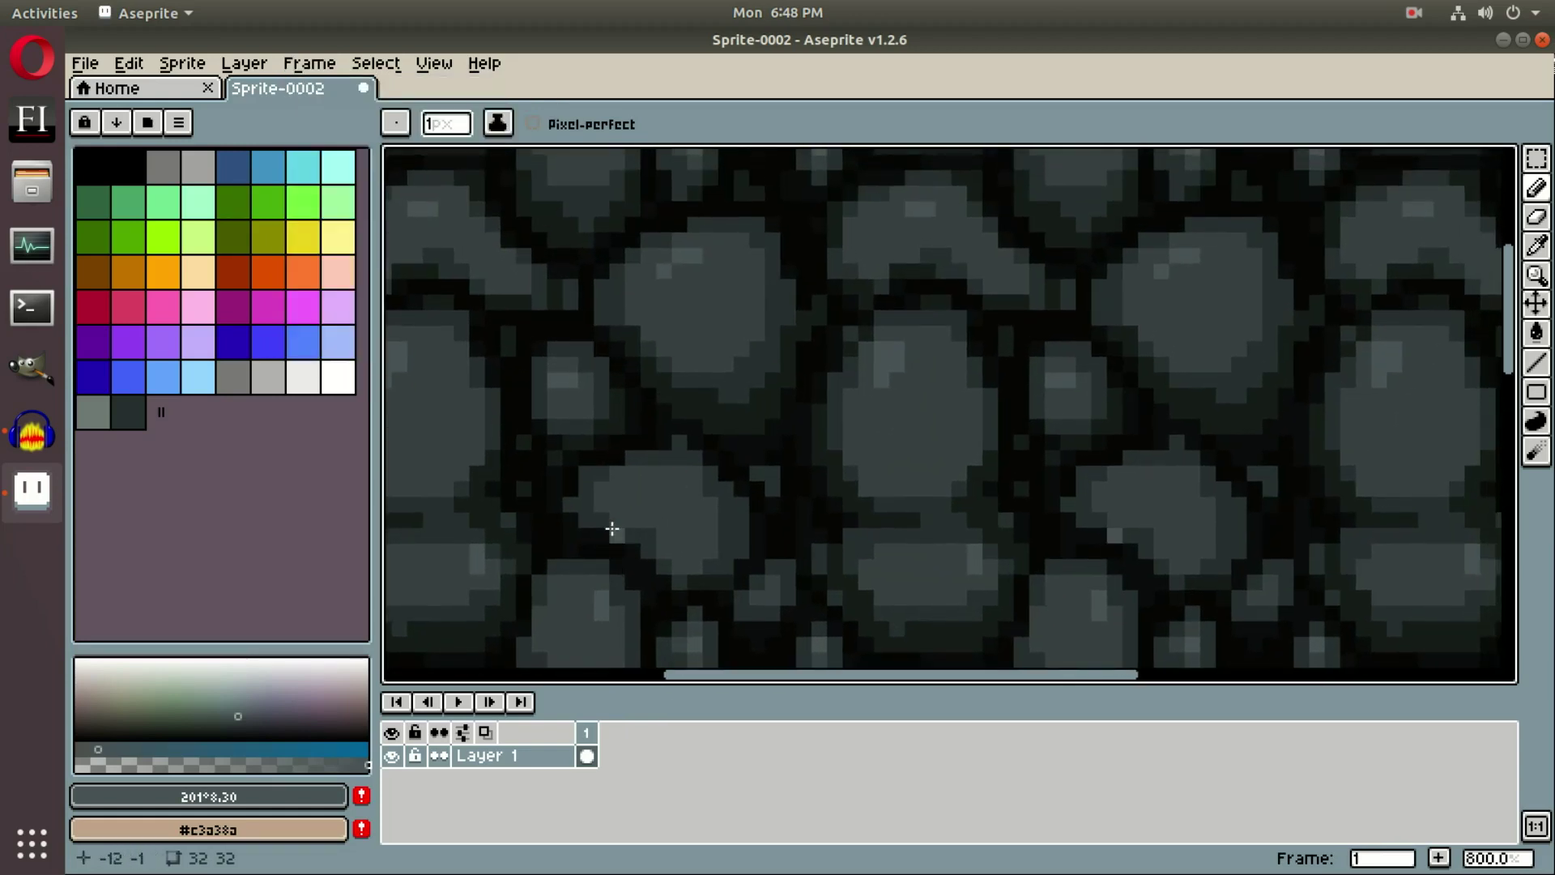
scroll(1471, 451, "down", 3)
left_click_drag(1445, 456, 901, 279)
scroll(1107, 309, "down", 1)
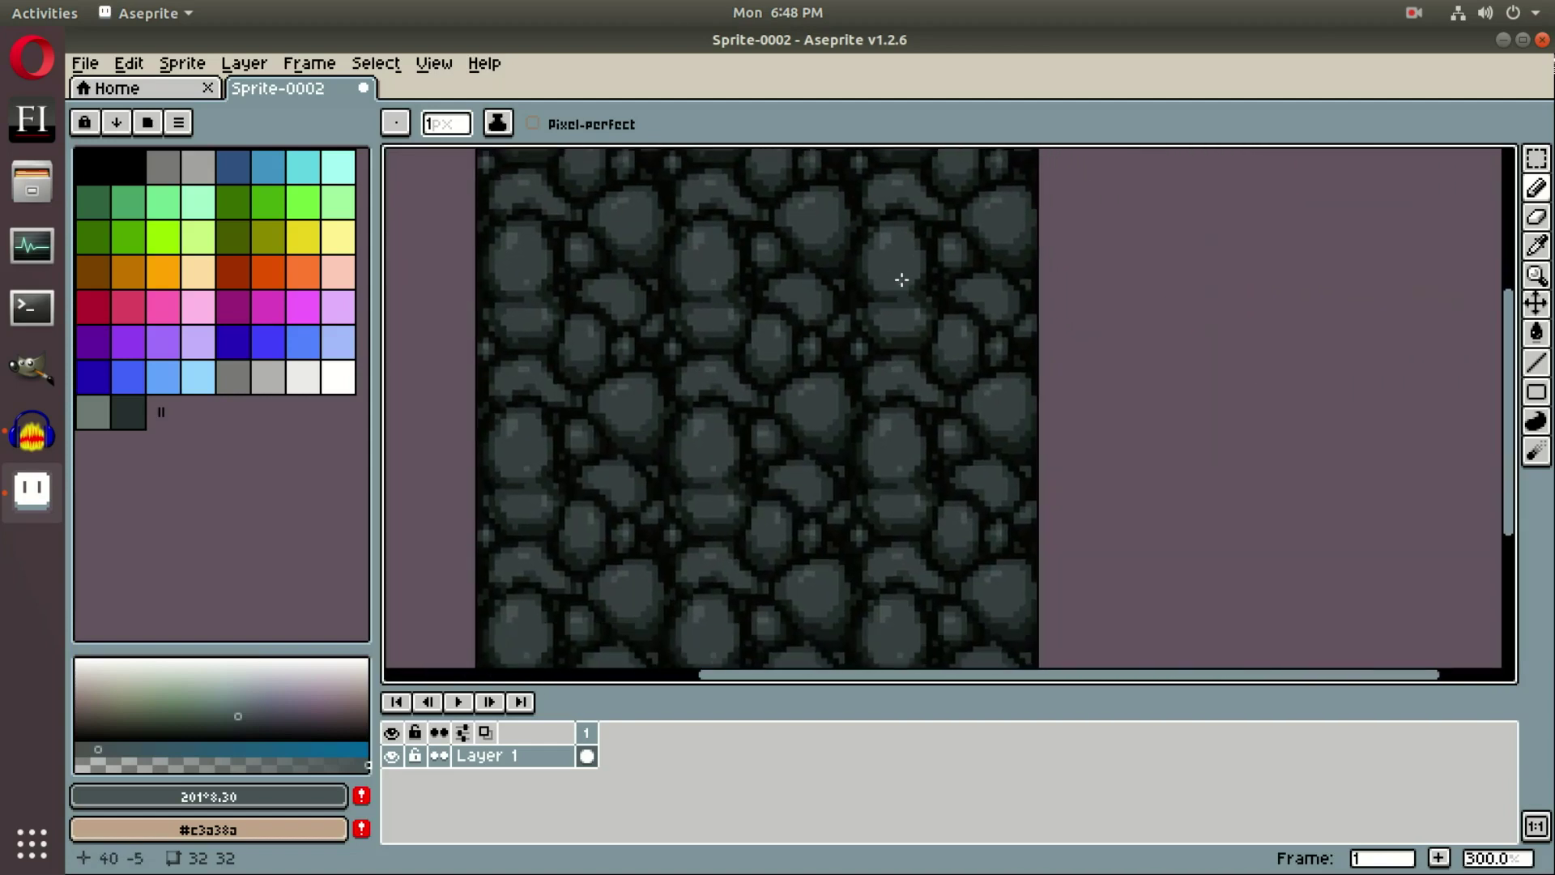
left_click_drag(703, 336, 746, 381)
- Mix a dark, muted green (HSL 124°, 38, 16) as the drawing colour, starting from a green palette swatch
left_click(237, 207)
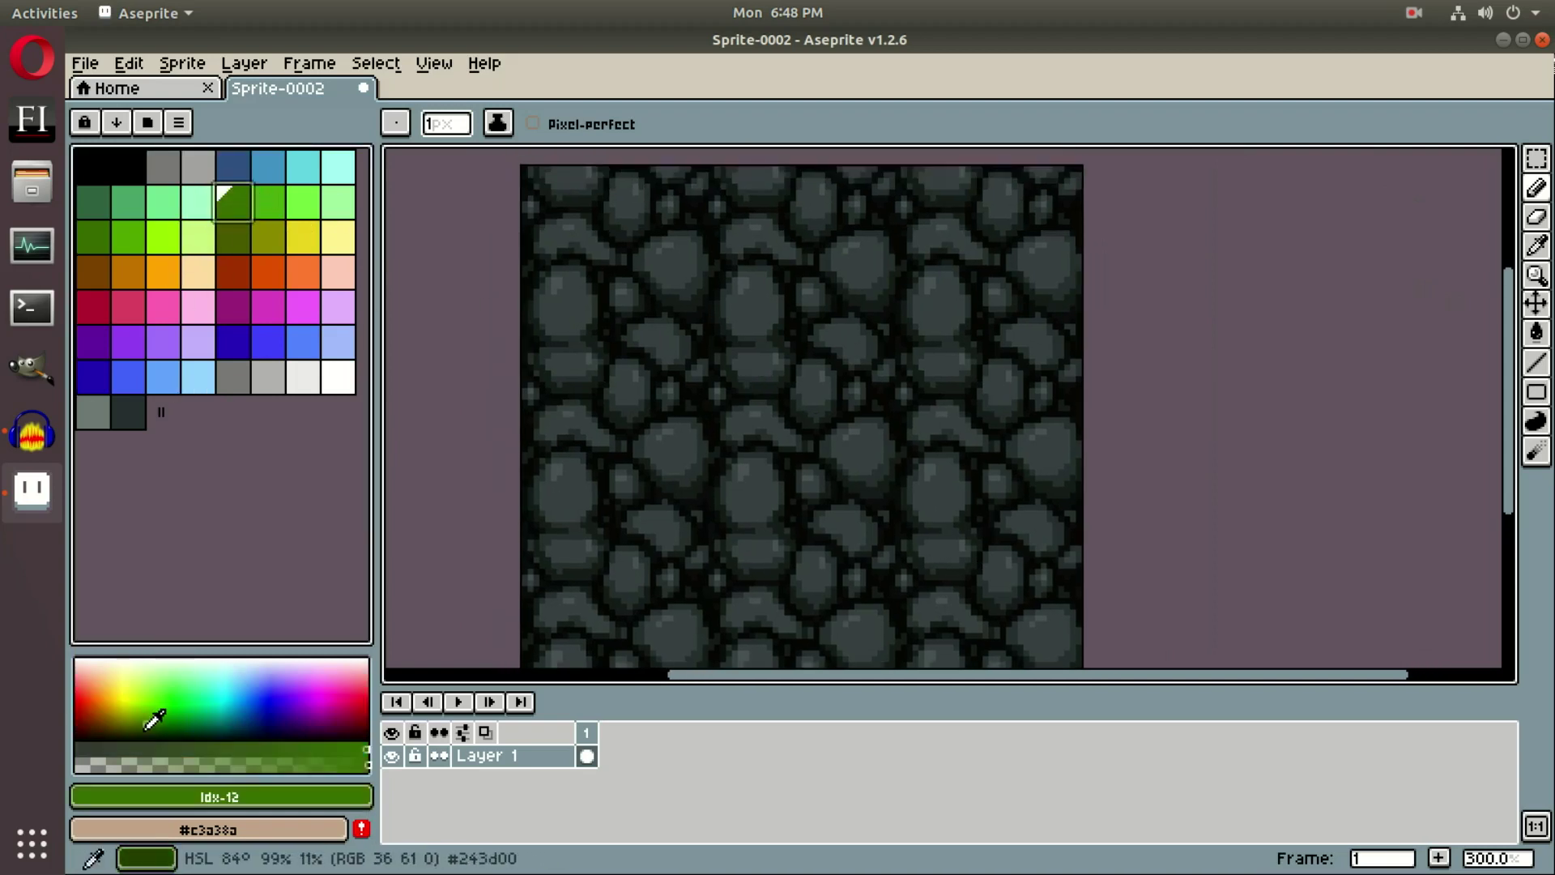
left_click_drag(357, 750, 248, 744)
left_click_drag(144, 721, 138, 727)
left_click(162, 724)
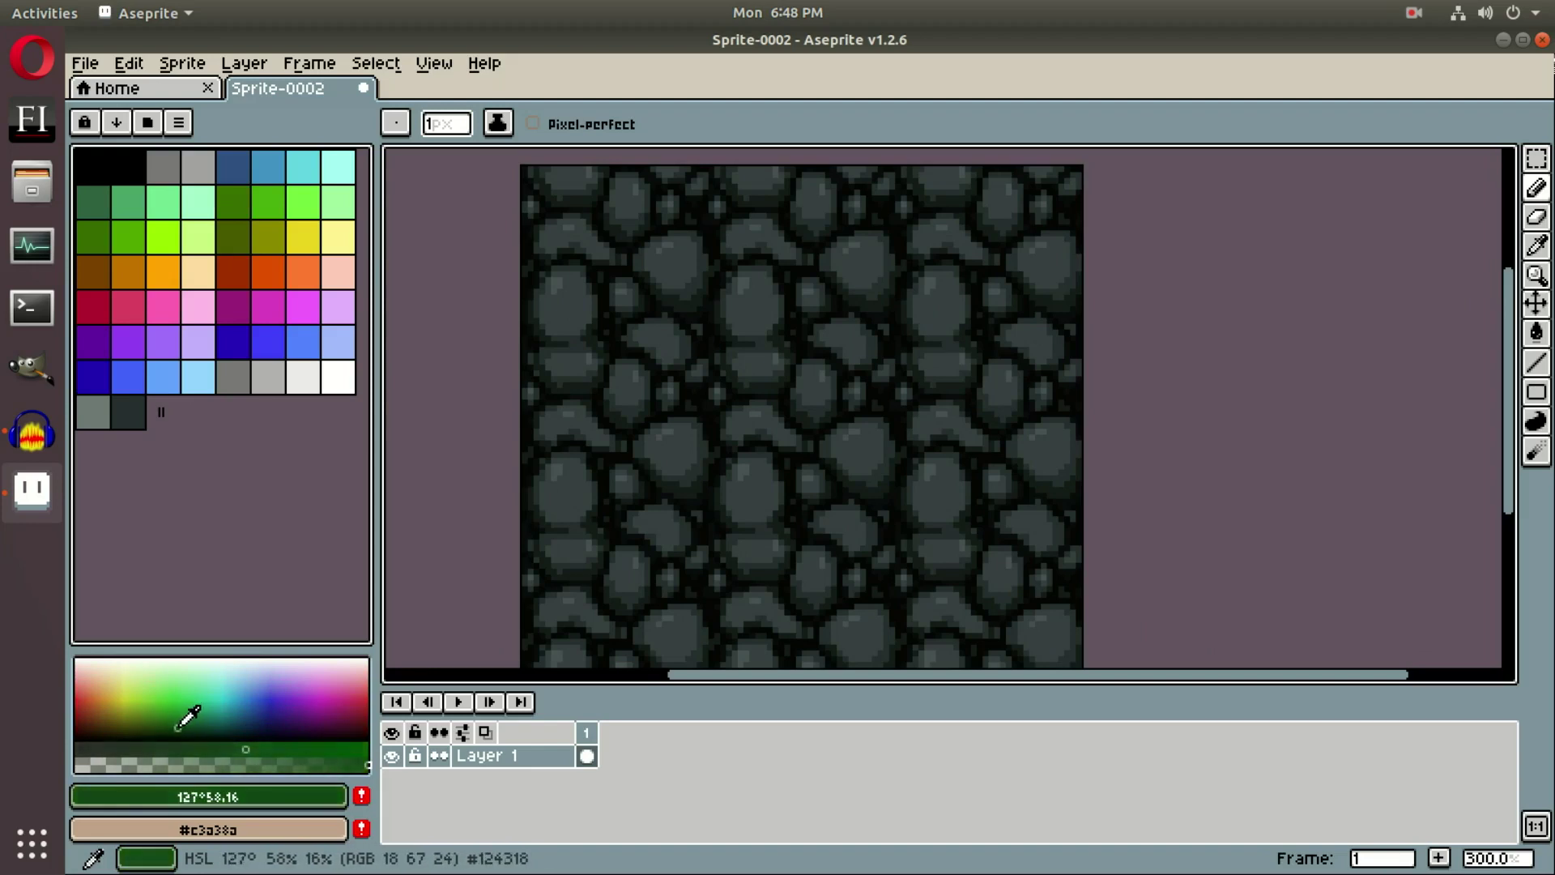
left_click(176, 727)
left_click_drag(245, 749, 207, 749)
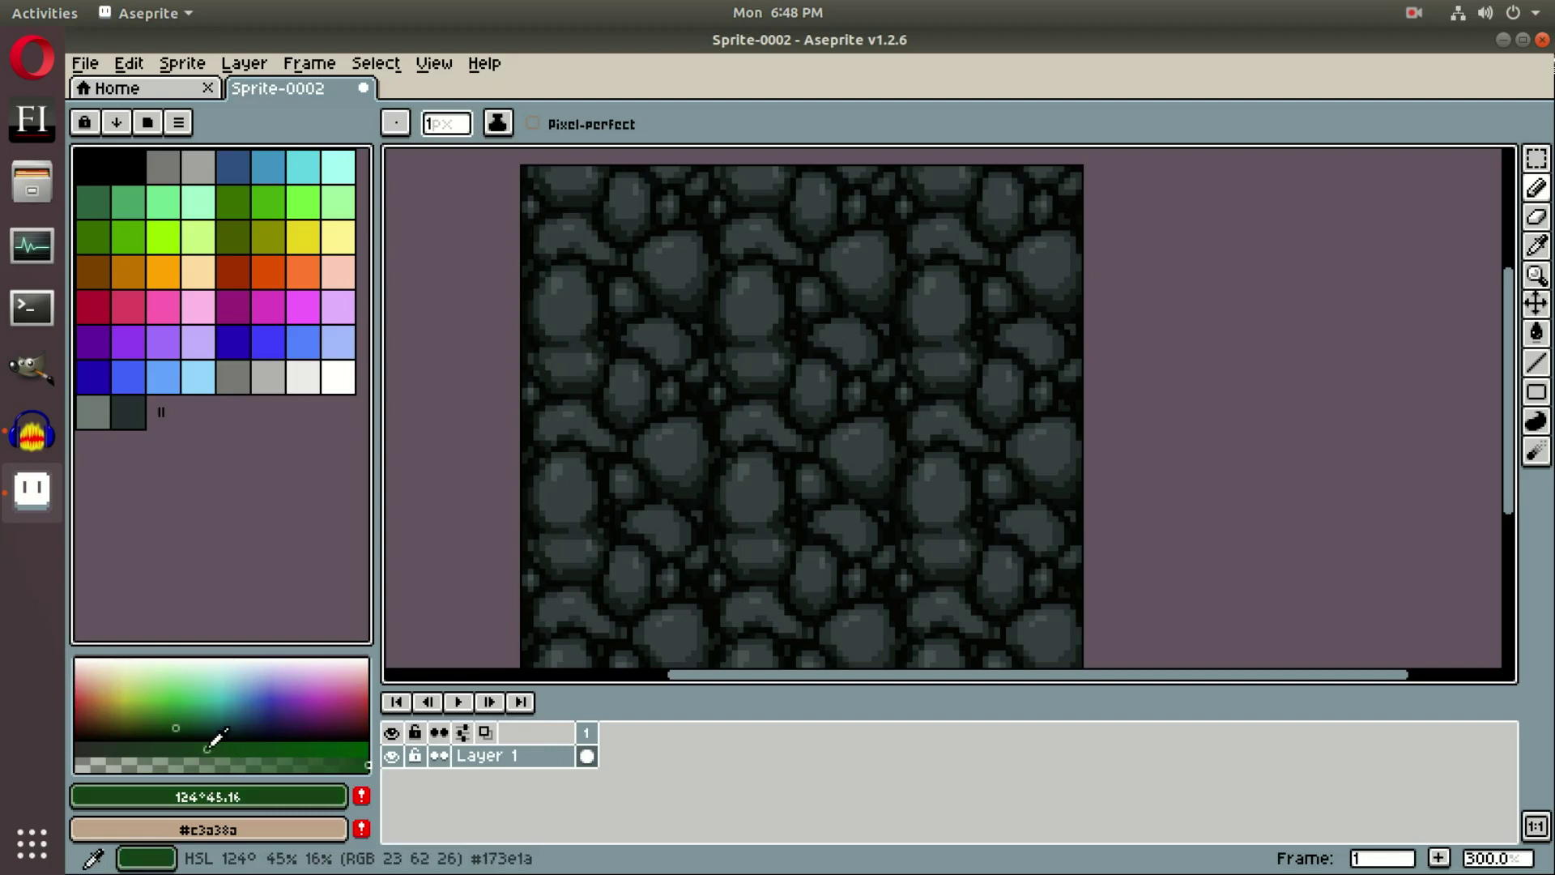
left_click(615, 346)
left_click_drag(1026, 333, 1040, 366)
scroll(1005, 354, "up", 1)
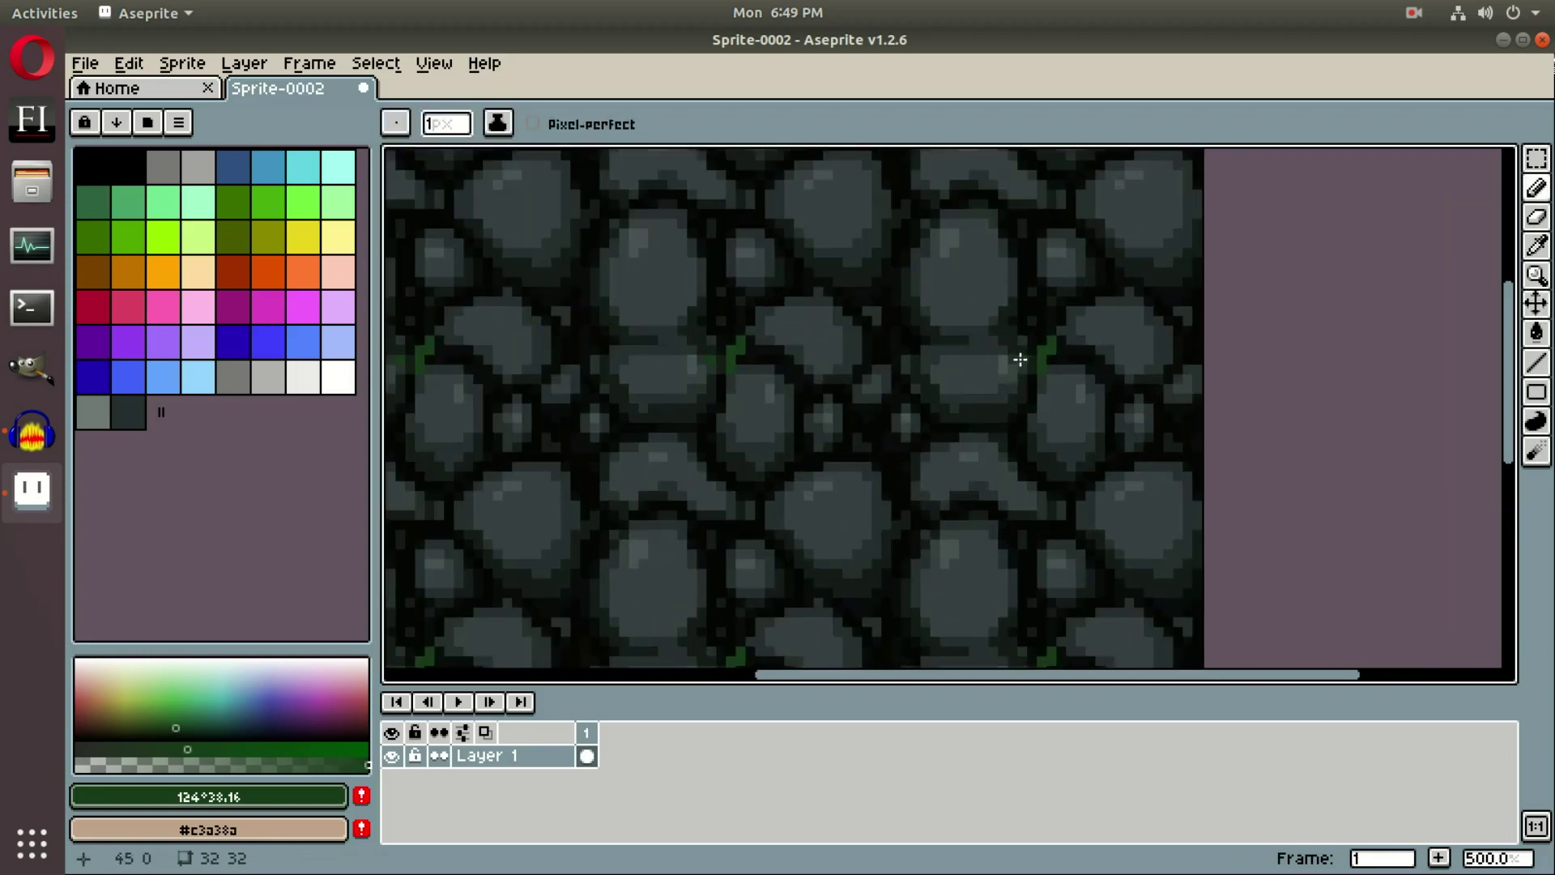
key("ctrl+z")
- Paint dark green moss pixels in the gaps beside the large oval stone, the small stones, the bean-shaped stone and the large round stone
scroll(770, 424, "up", 1)
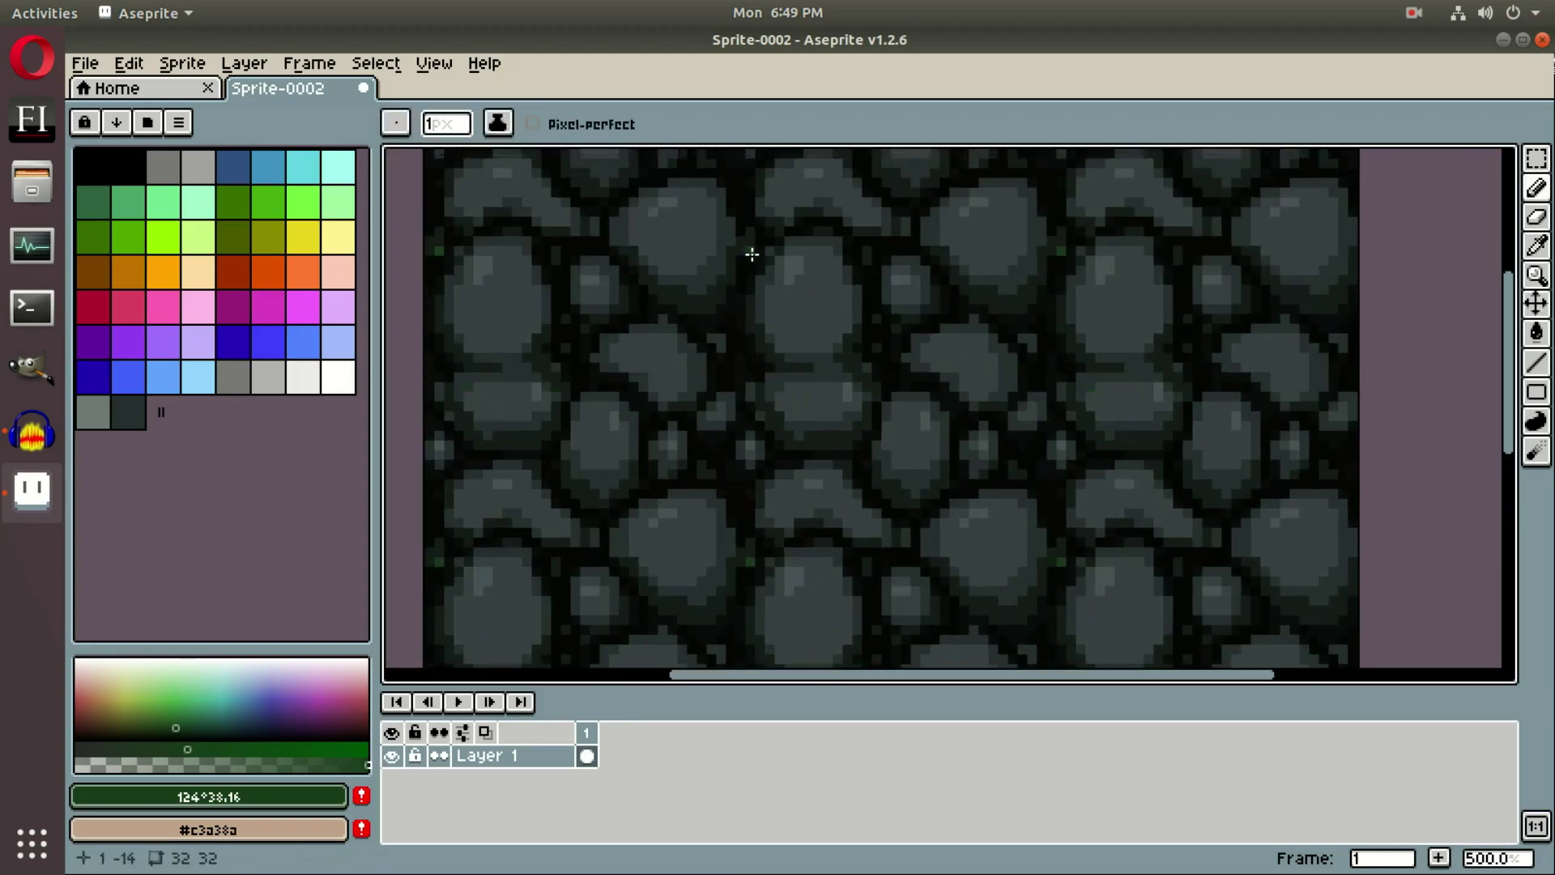
left_click_drag(761, 260, 742, 303)
mouse_move(744, 359)
left_mouse_down()
mouse_move(717, 446)
mouse_move(740, 462)
mouse_move(727, 441)
mouse_move(689, 475)
mouse_move(690, 425)
left_mouse_up()
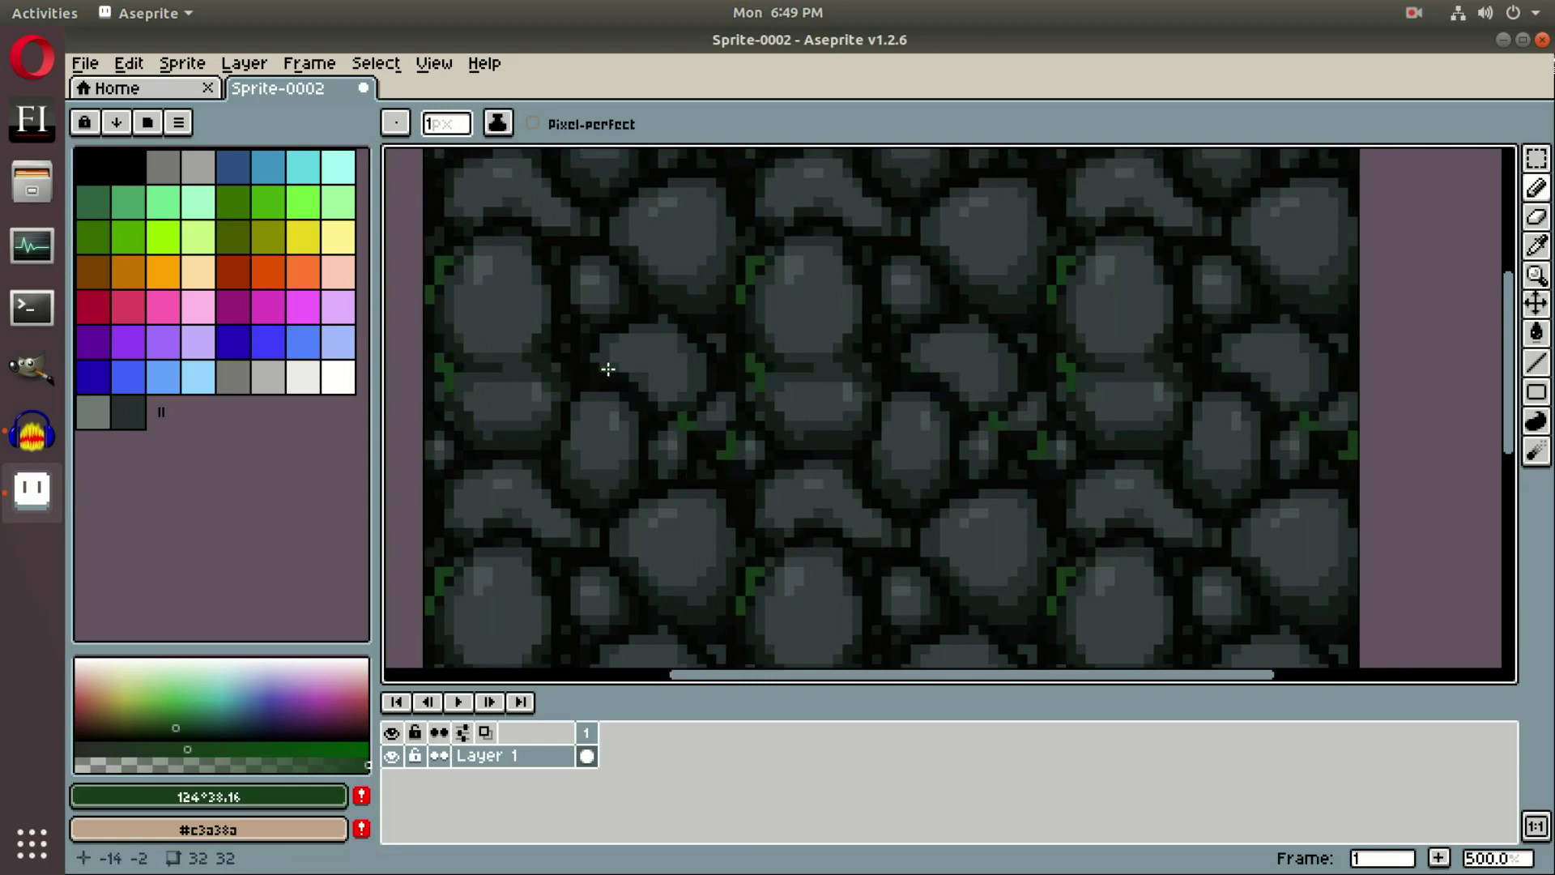
left_click_drag(606, 375, 625, 387)
left_click_drag(555, 346, 564, 357)
left_click_drag(640, 341, 605, 462)
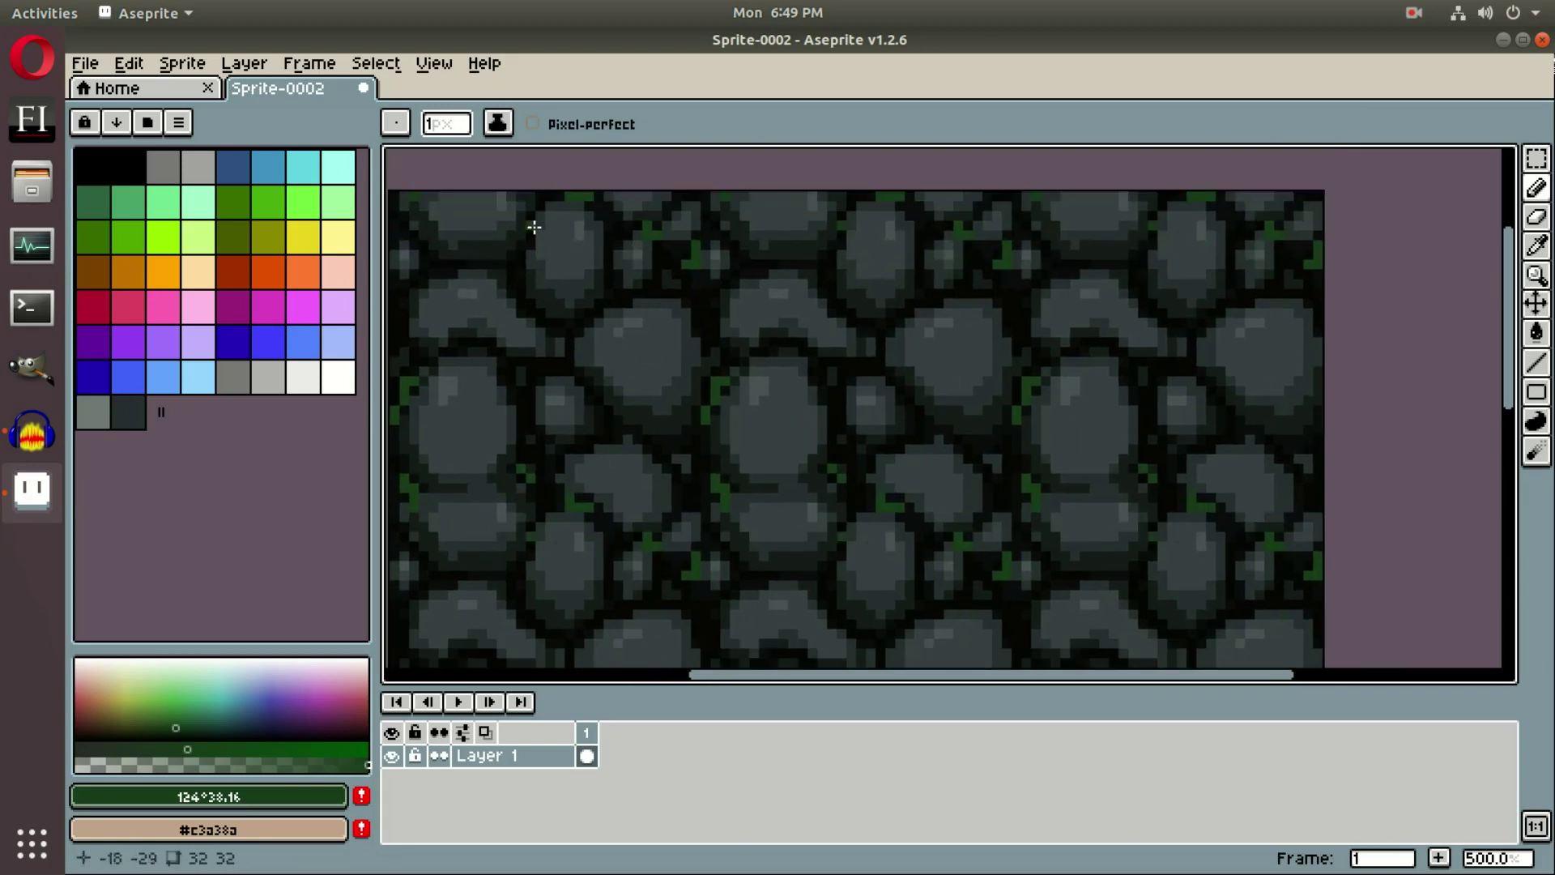
mouse_move(488, 408)
left_mouse_down()
mouse_move(541, 412)
mouse_move(566, 207)
left_mouse_up()
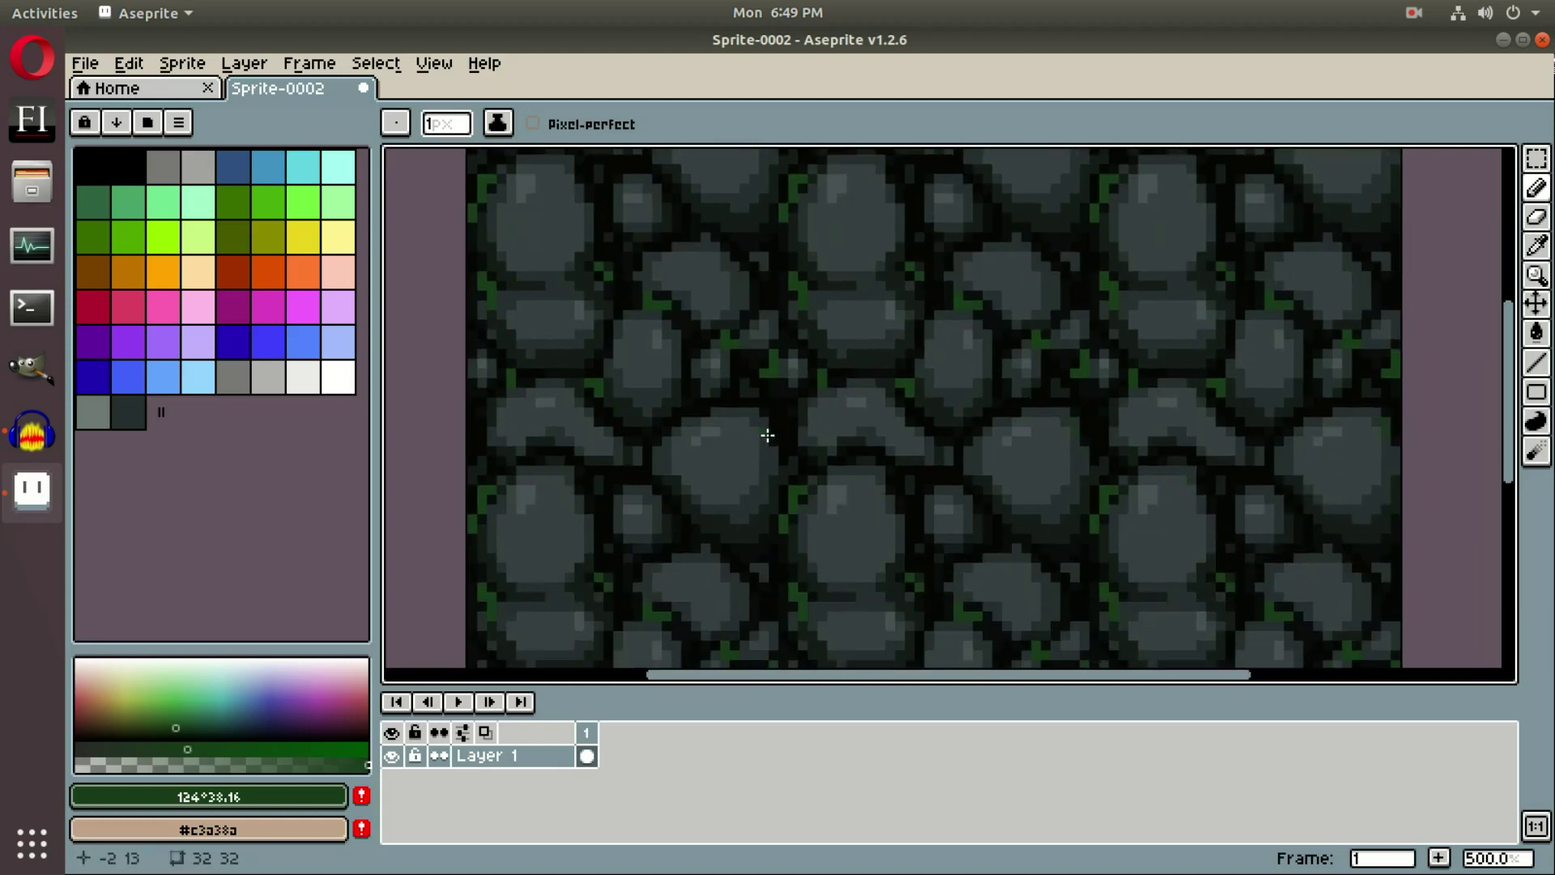
left_click_drag(772, 422, 783, 433)
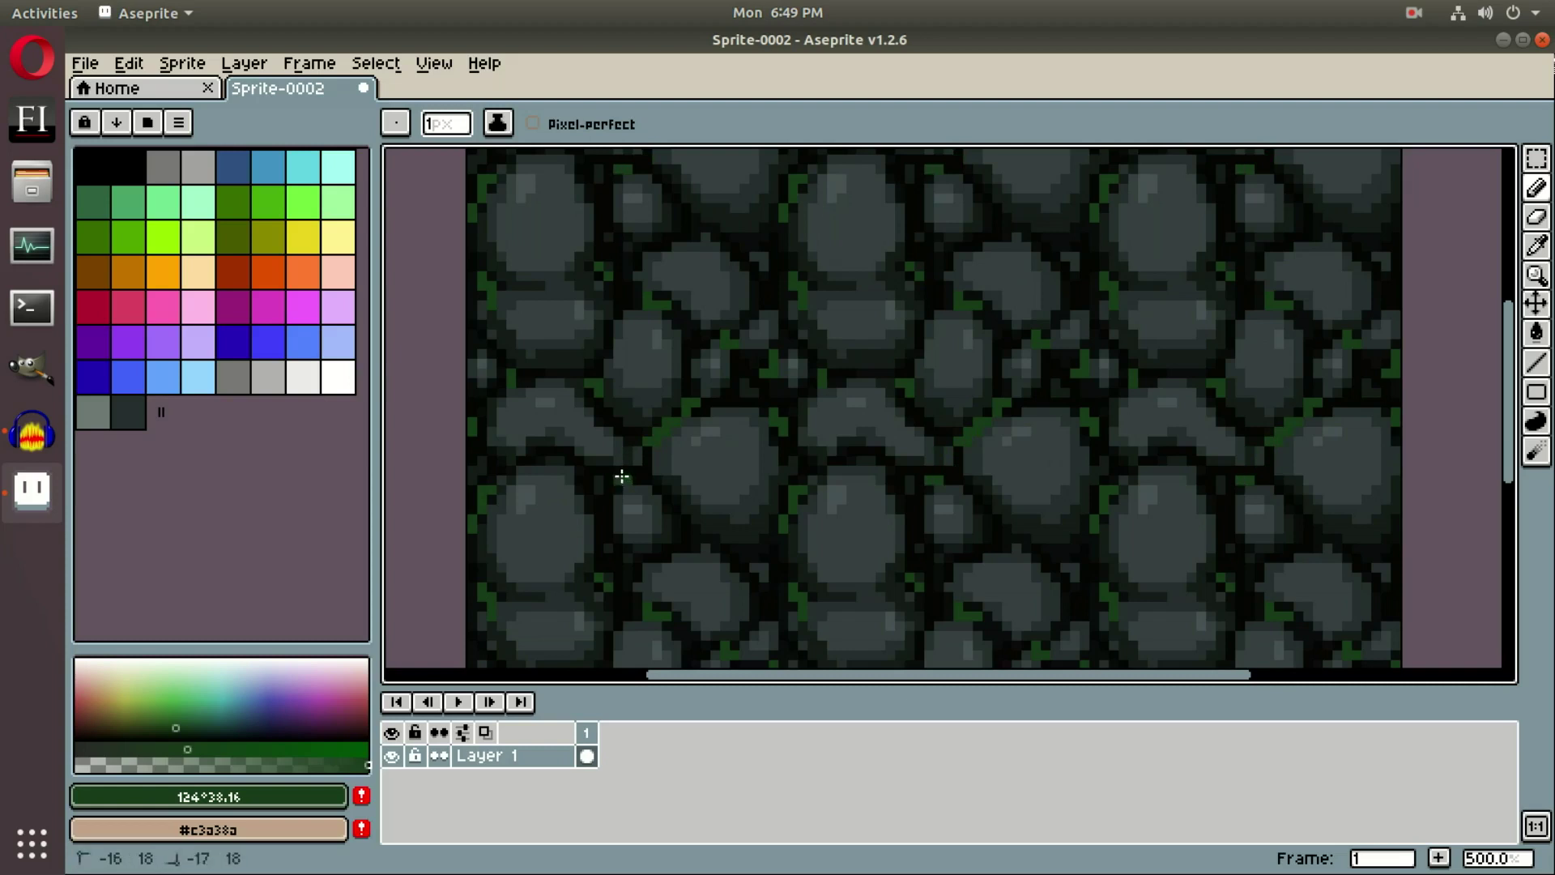
- Add more dark green moss pixels in the remaining dark gaps, including those beside the bean-shaped stone
scroll(684, 433, "down", 1)
mouse_move(684, 434)
left_mouse_down()
mouse_move(638, 206)
mouse_move(688, 407)
left_mouse_up()
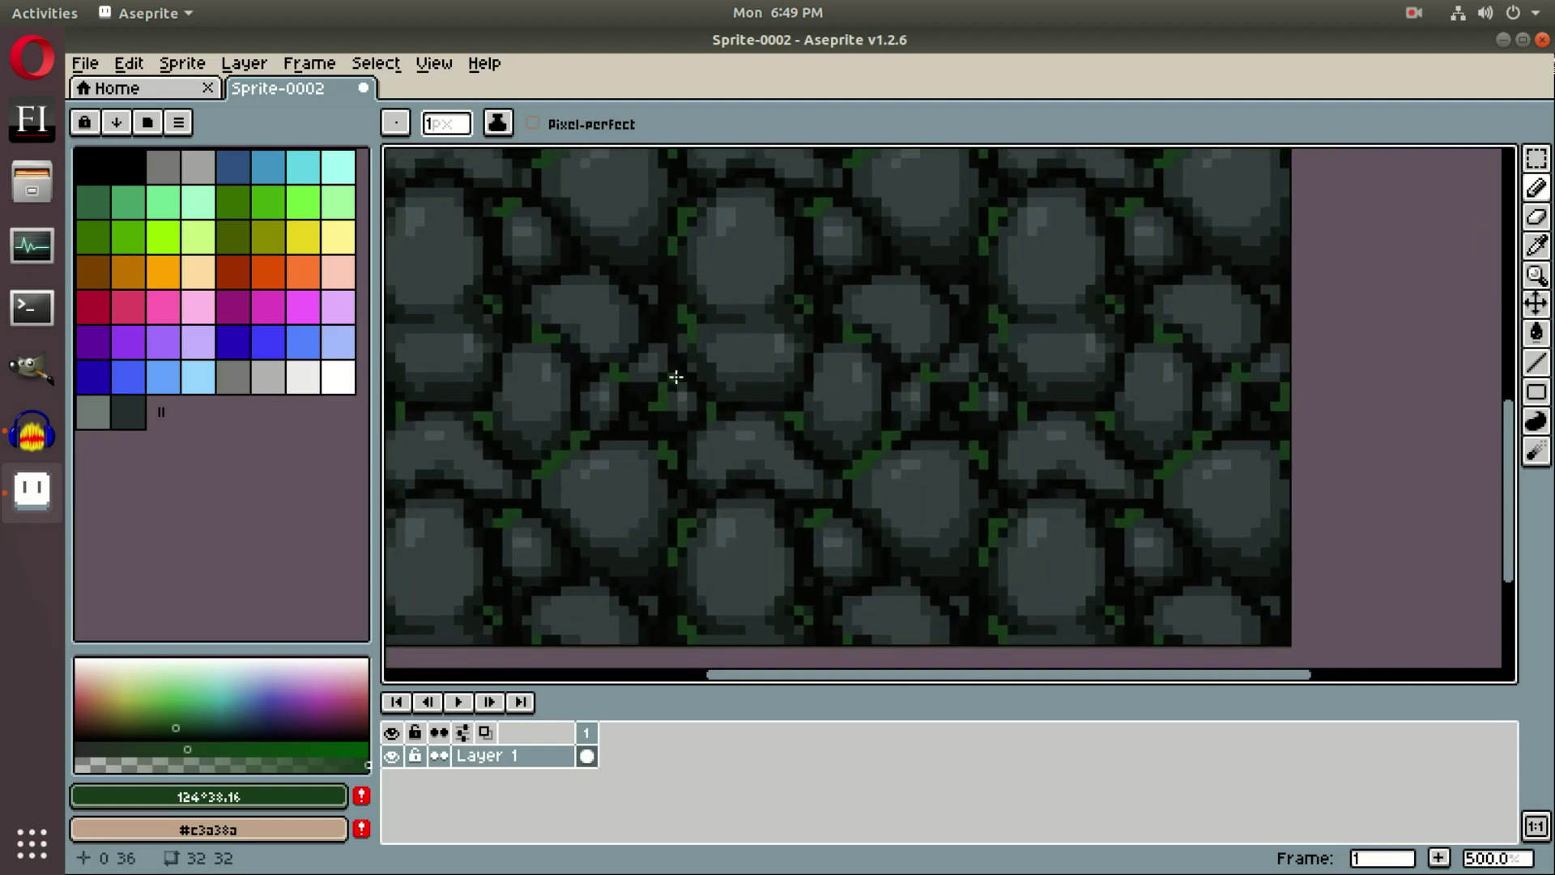
left_click(645, 300)
left_click(654, 310)
left_click_drag(655, 313, 659, 339)
mouse_move(659, 337)
left_mouse_down()
mouse_move(749, 394)
mouse_move(717, 477)
left_mouse_up()
left_click_drag(652, 305, 598, 466)
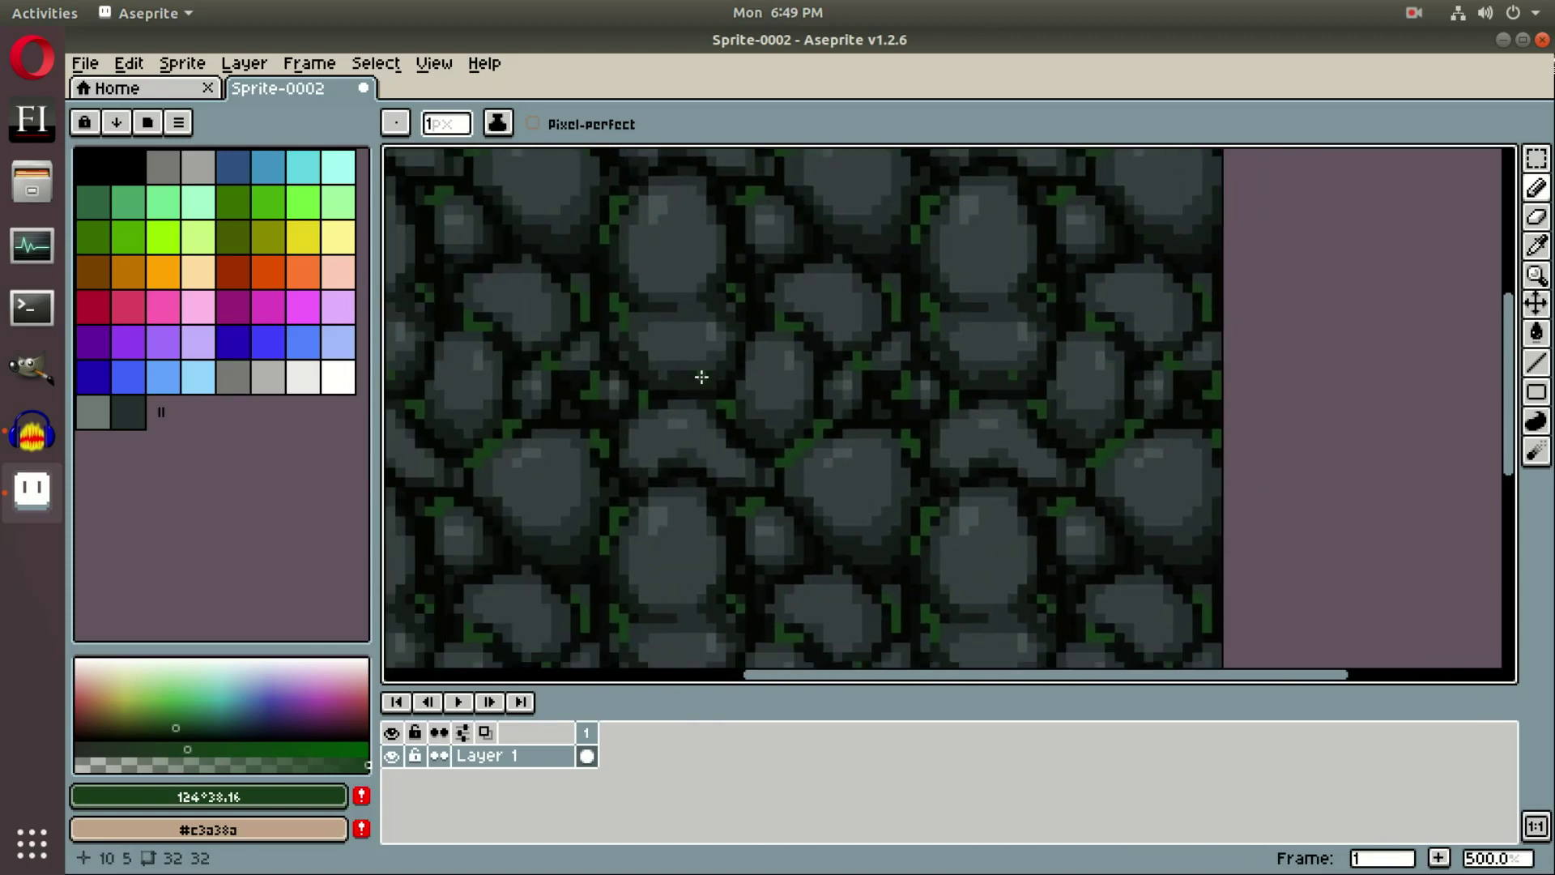
- Paint dark green moss onto the lower edges of the large oval stone and onto the flat stone beneath it
scroll(741, 373, "down", 1)
scroll(740, 372, "down", 4)
scroll(886, 364, "up", 2)
scroll(938, 358, "left", 2)
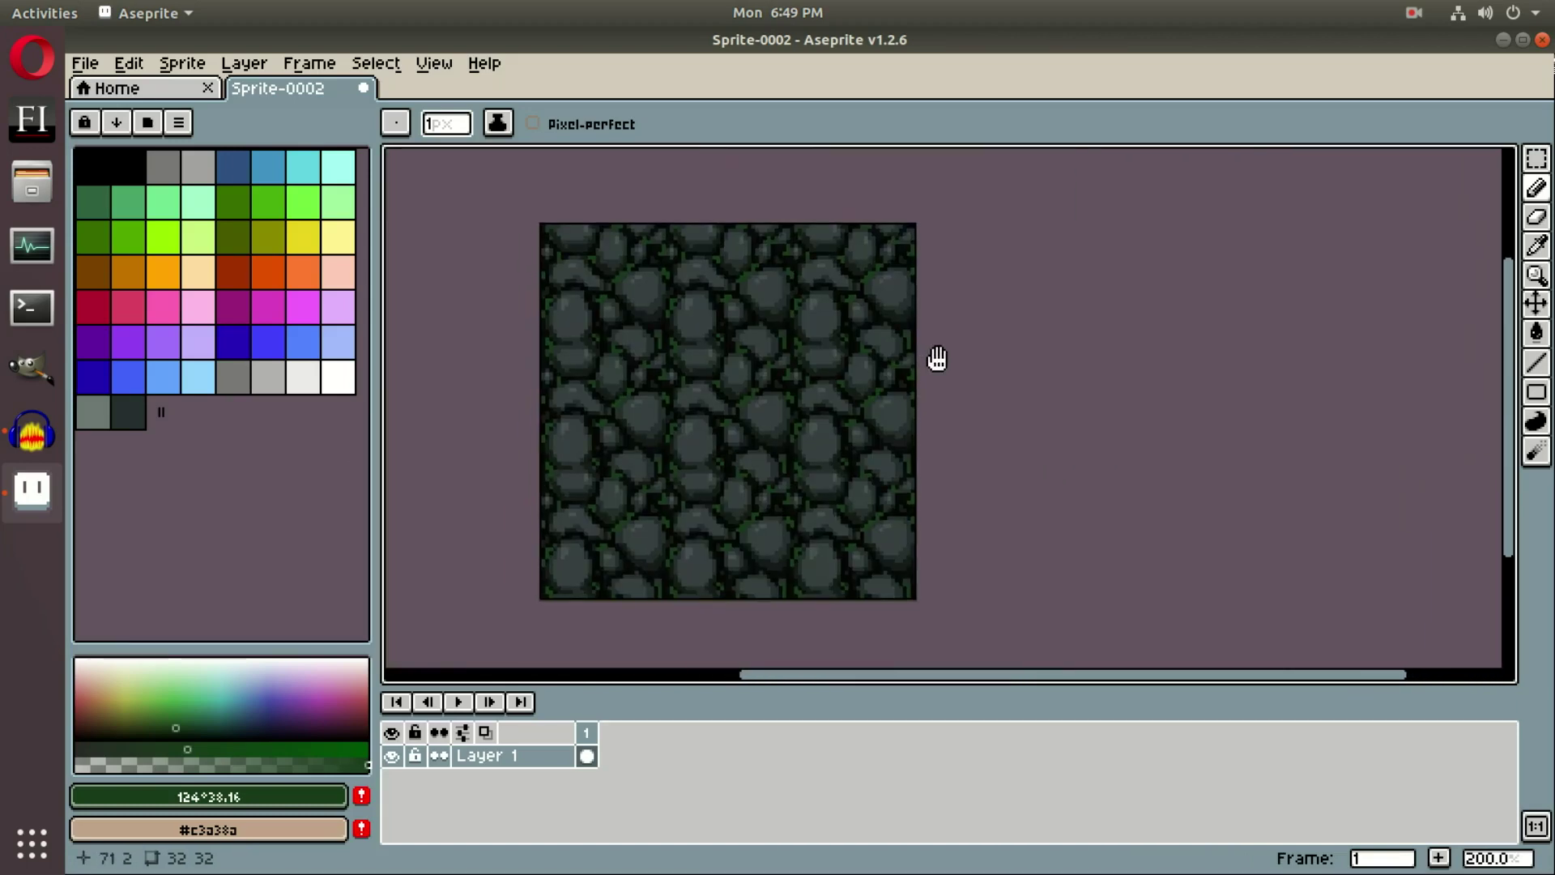
scroll(824, 470, "up", 3)
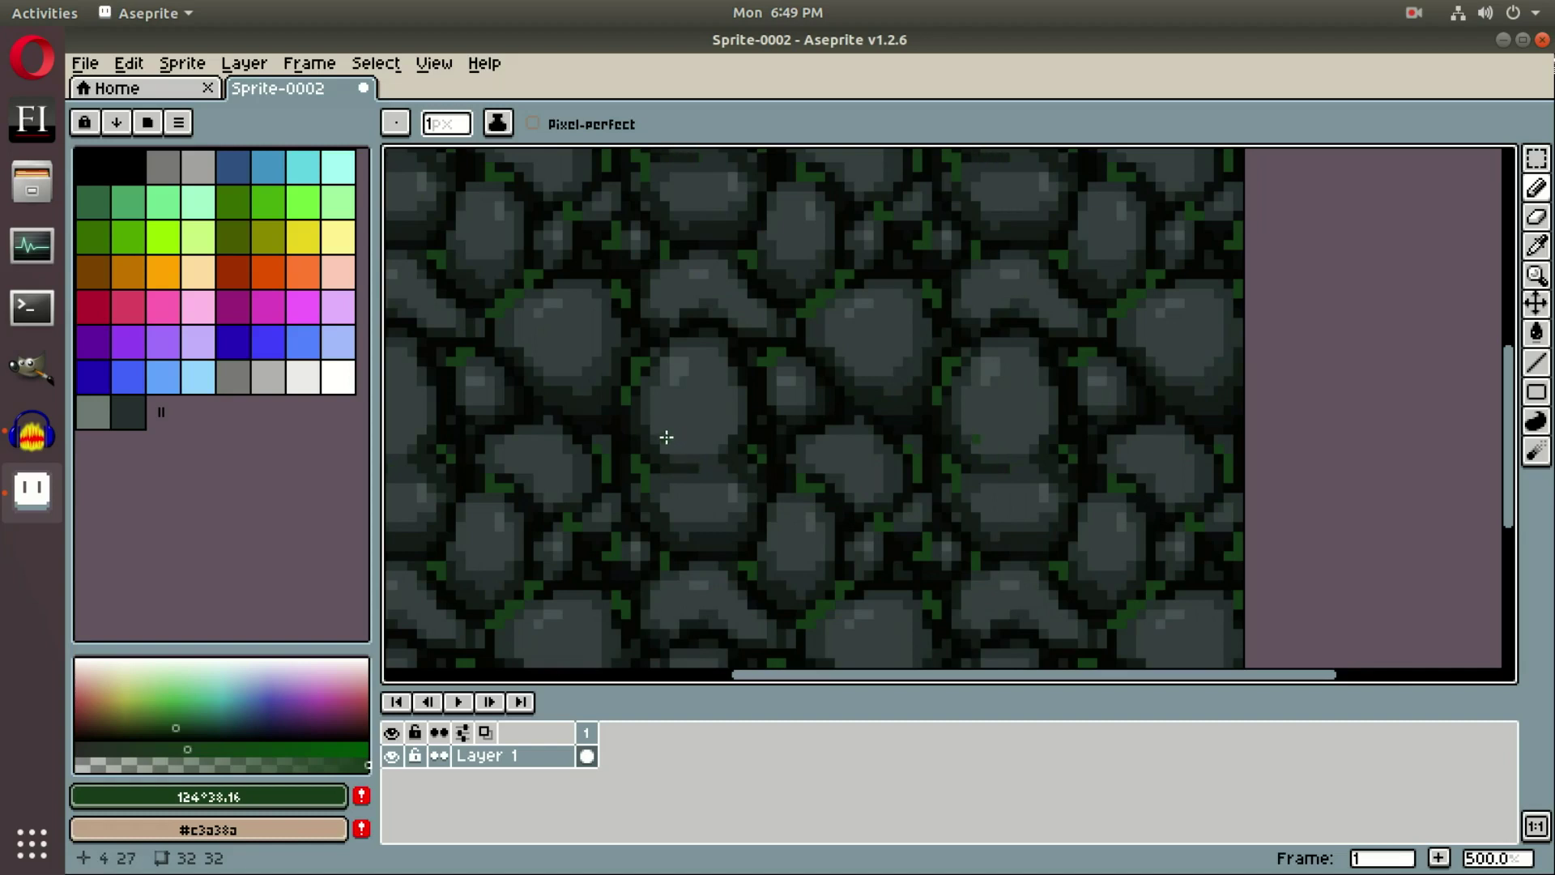
mouse_move(663, 398)
left_mouse_down()
mouse_move(678, 446)
mouse_move(743, 426)
mouse_move(730, 439)
mouse_move(730, 407)
mouse_move(717, 443)
left_mouse_up()
key("ctrl+z")
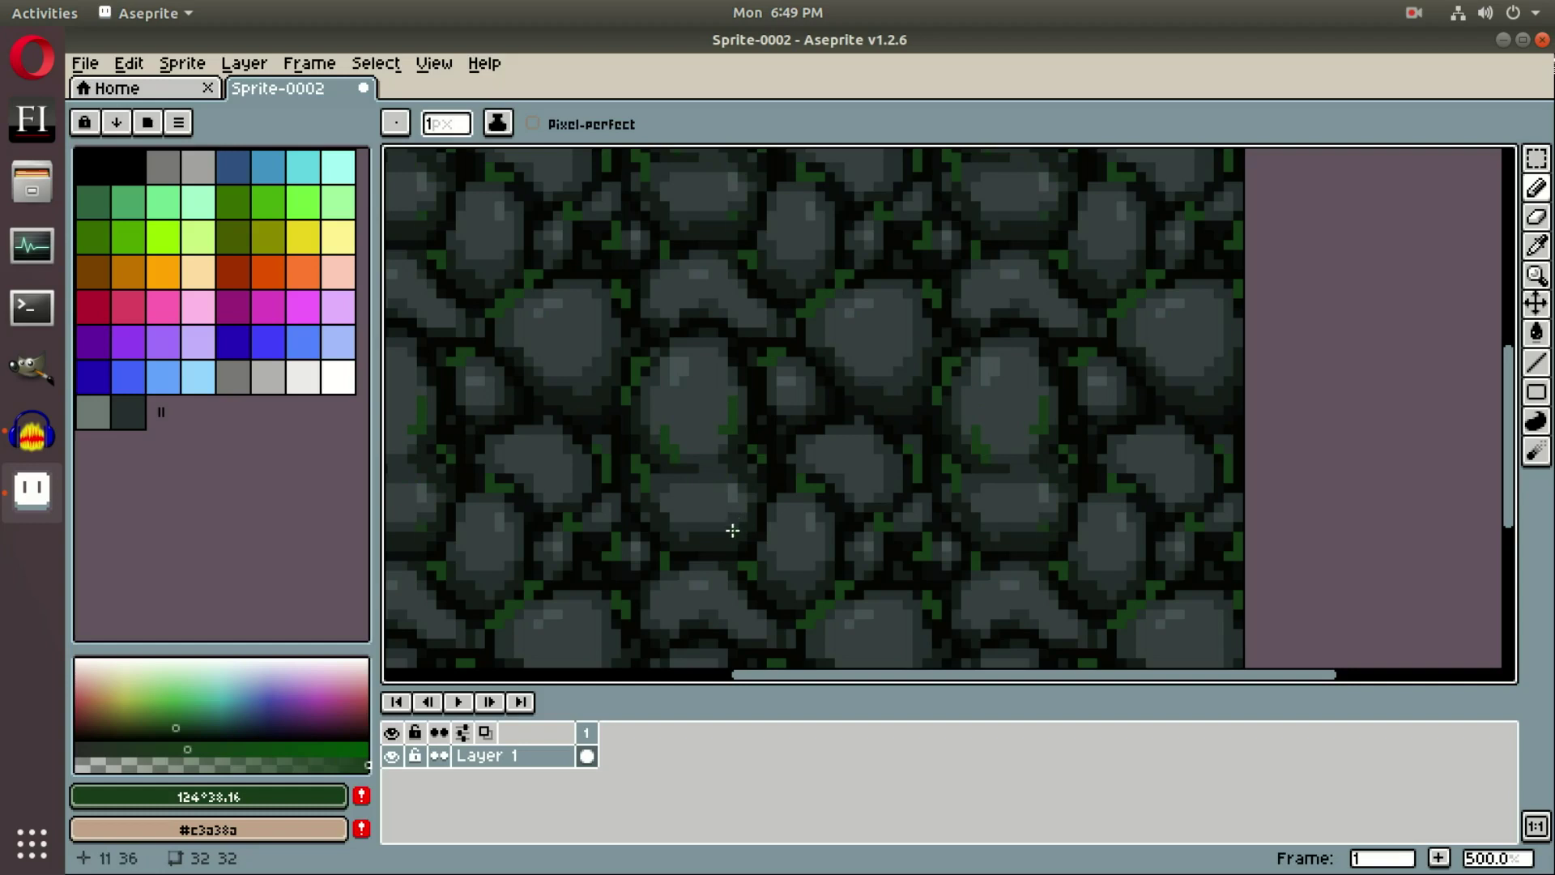
left_click_drag(732, 531, 723, 540)
mouse_move(691, 242)
left_mouse_down()
mouse_move(712, 323)
mouse_move(721, 289)
left_mouse_up()
left_click_drag(764, 367, 787, 528)
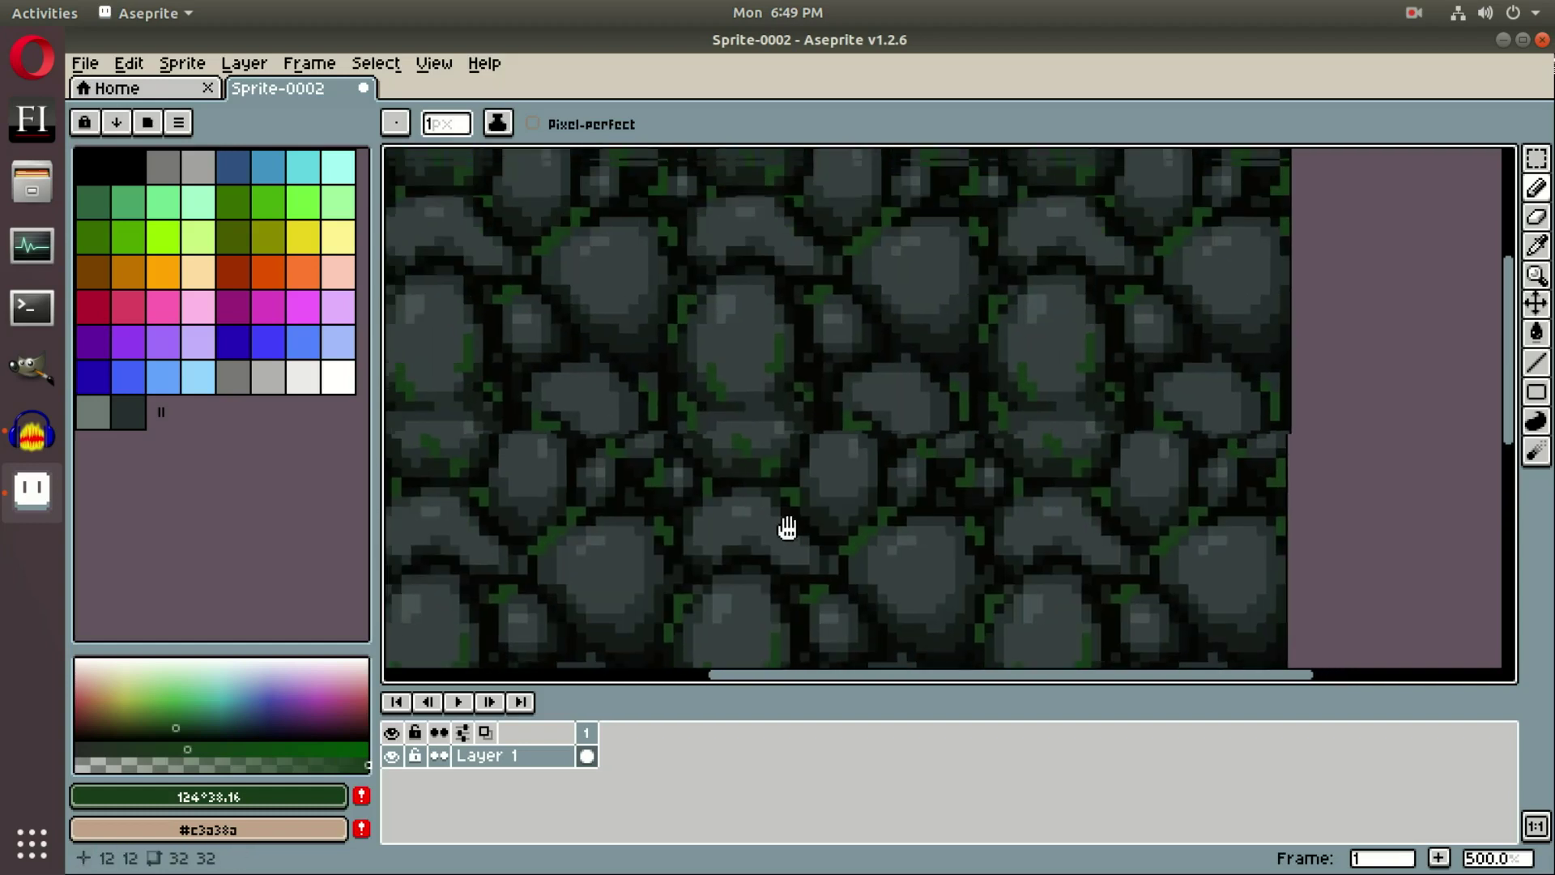
- Mix a darker, muted green (HSL 108°, 38, 9) as the drawing colour, starting from the current moss green
scroll(875, 358, "down", 4)
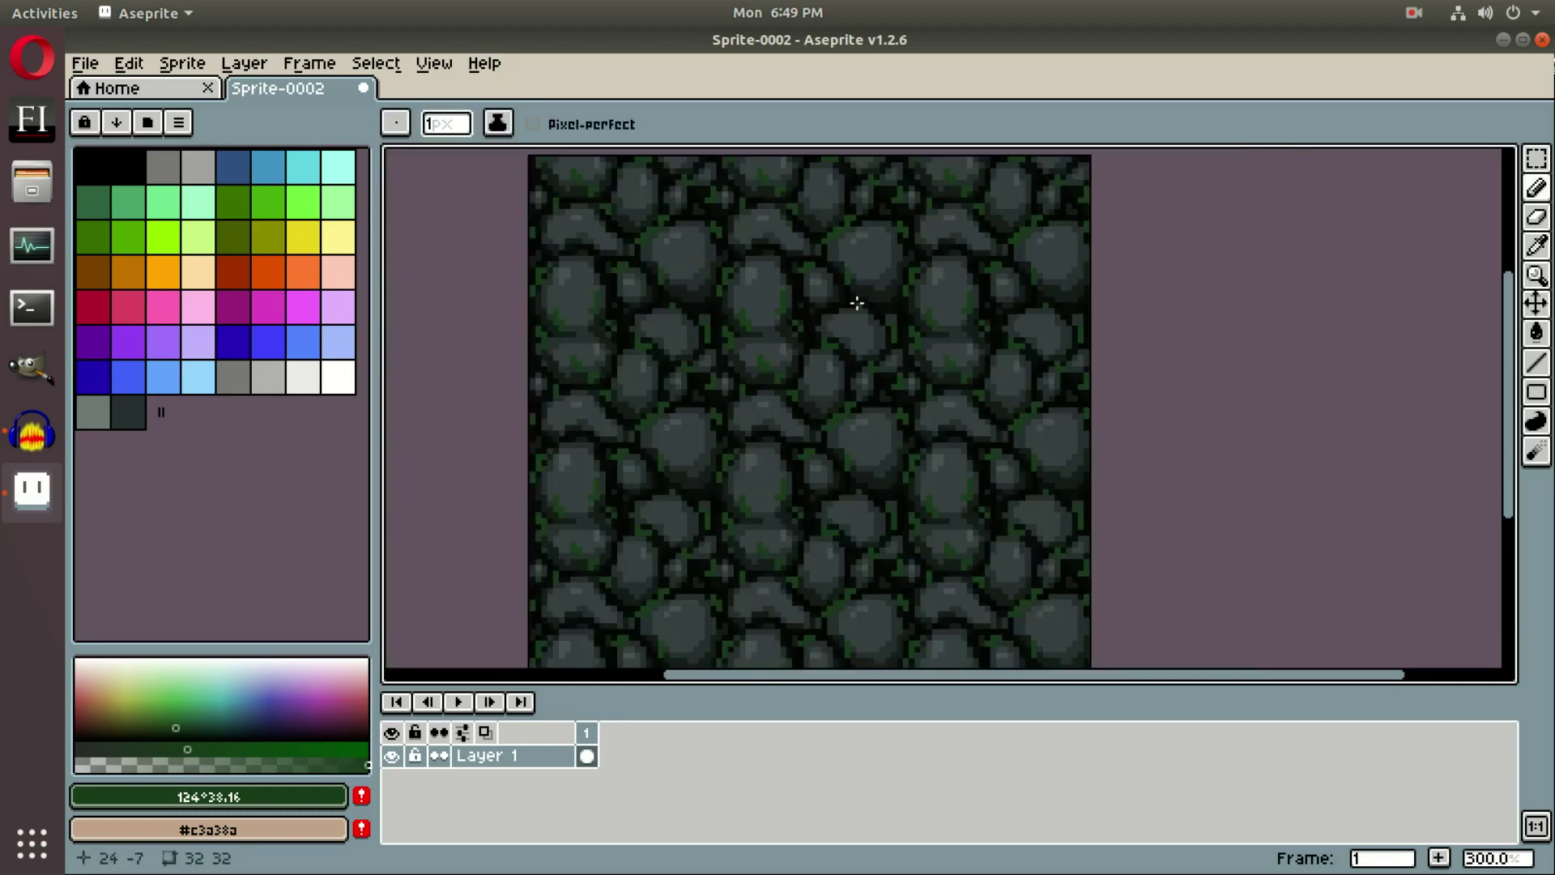
scroll(1062, 399, "up", 1)
left_click_drag(1061, 299, 1037, 327)
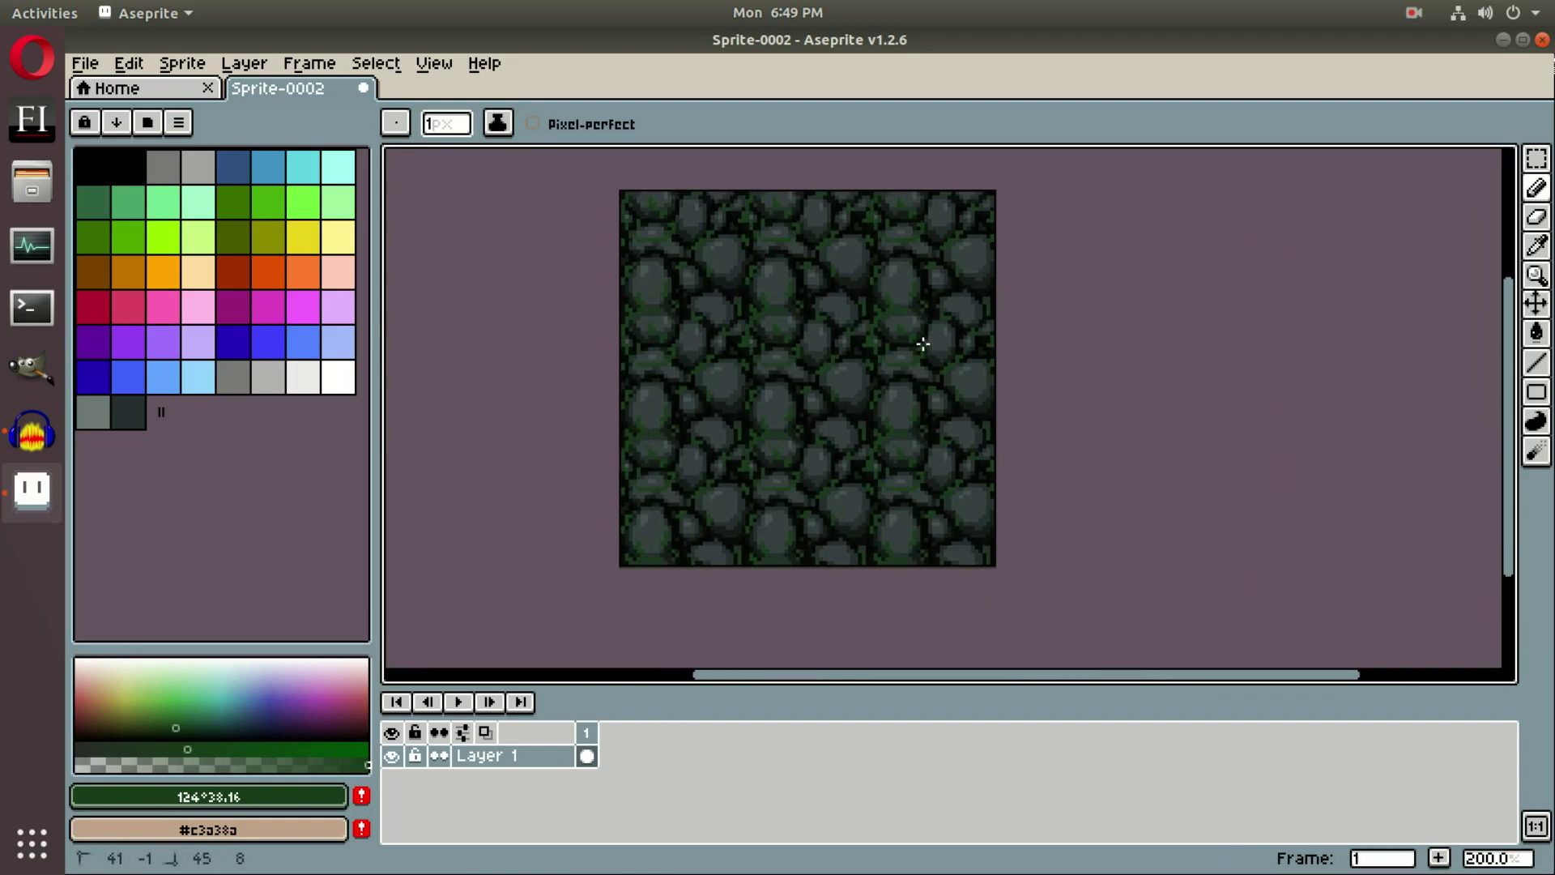
key("ctrl")
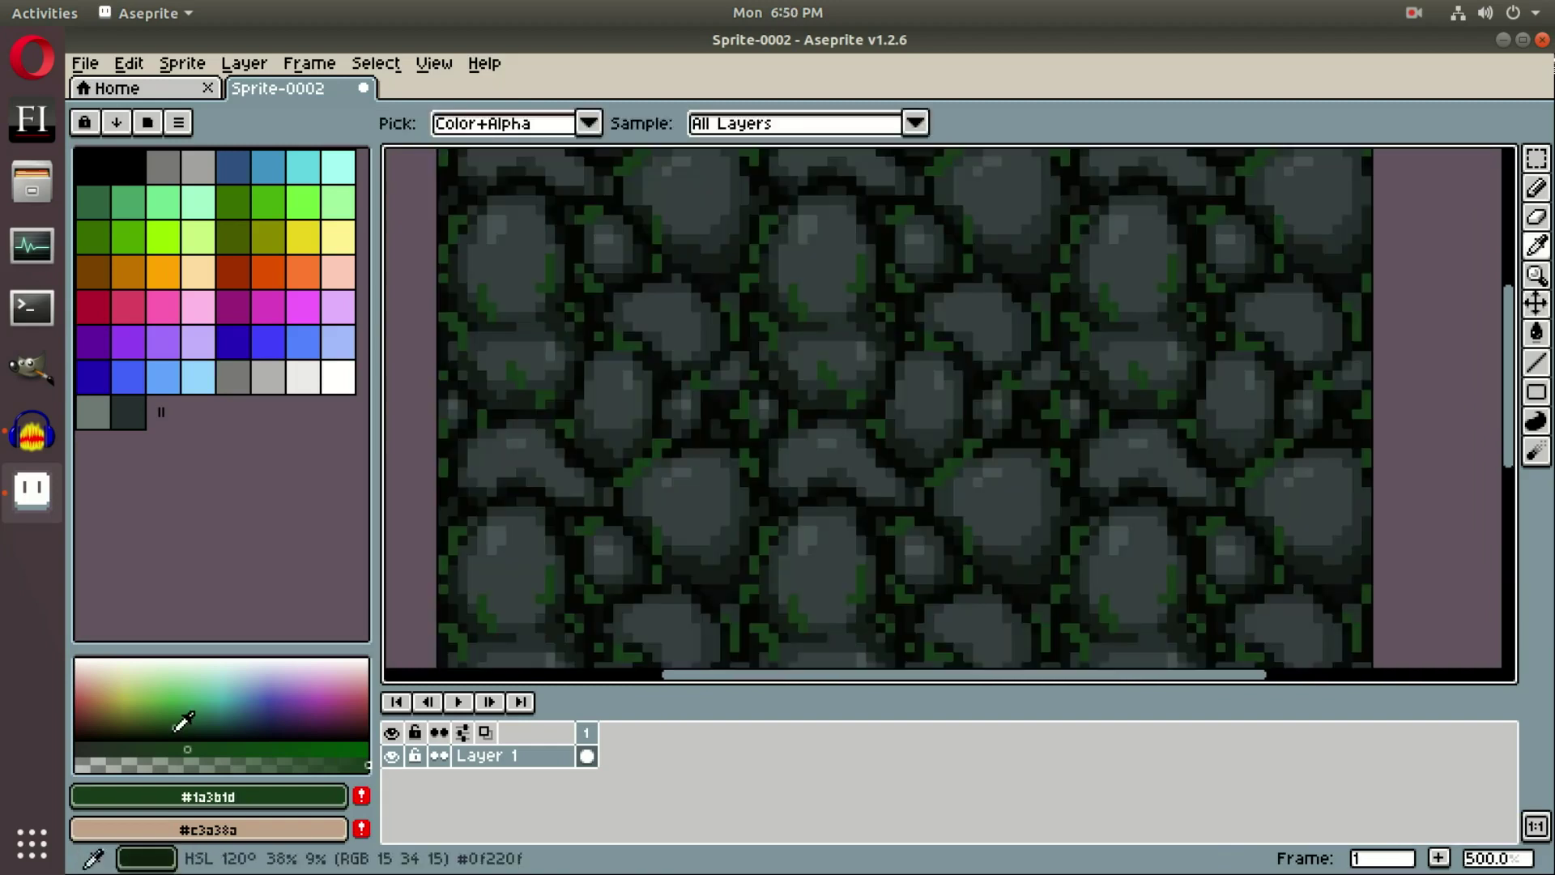
left_click_drag(173, 731, 163, 733)
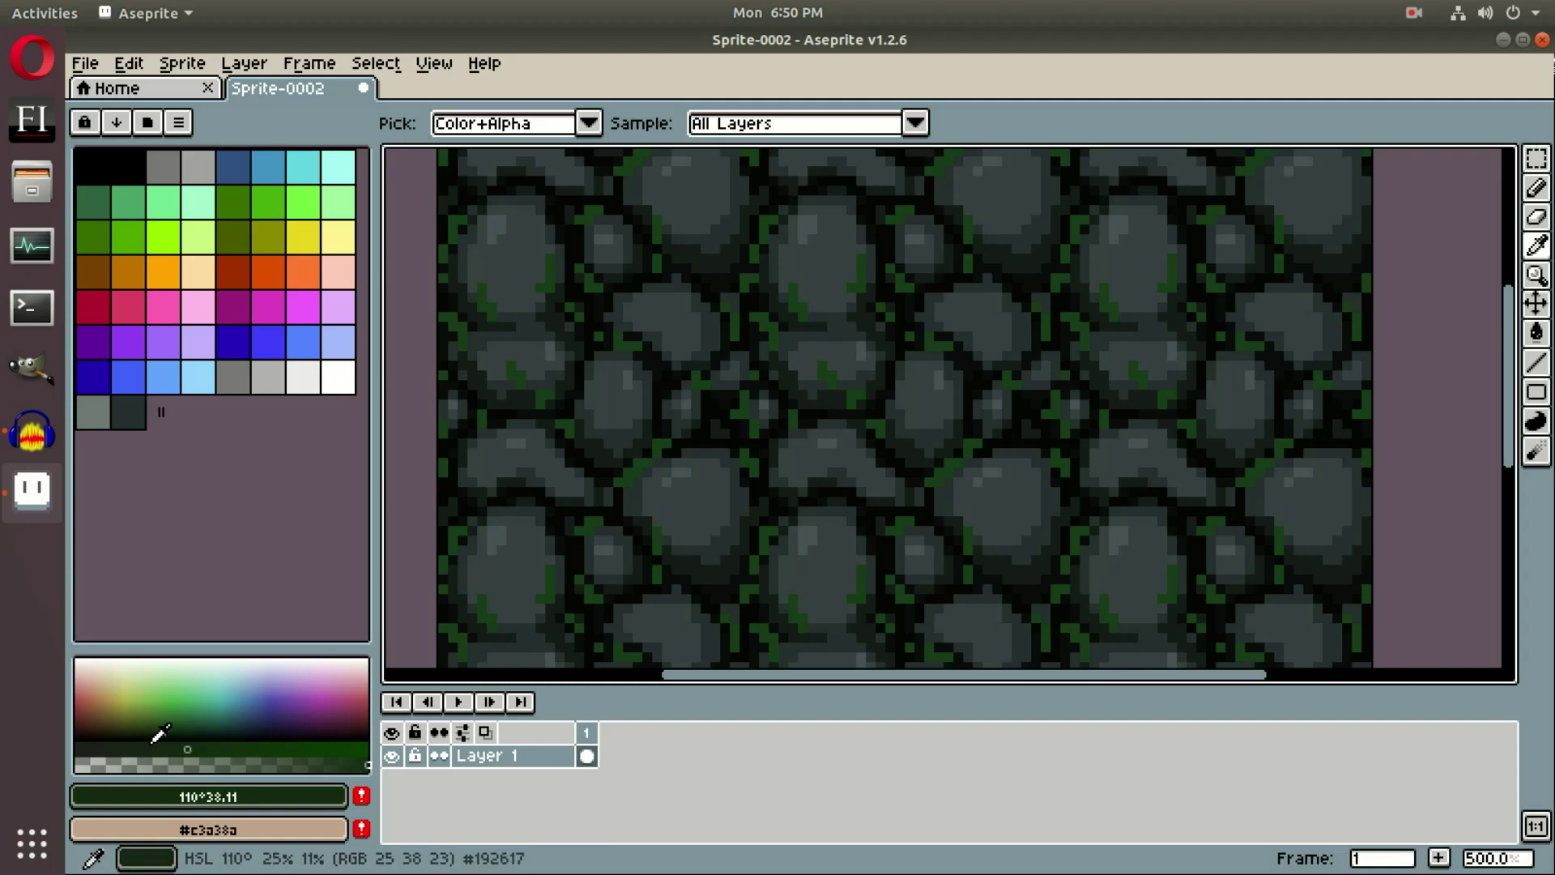
left_click(161, 735)
left_click(162, 733)
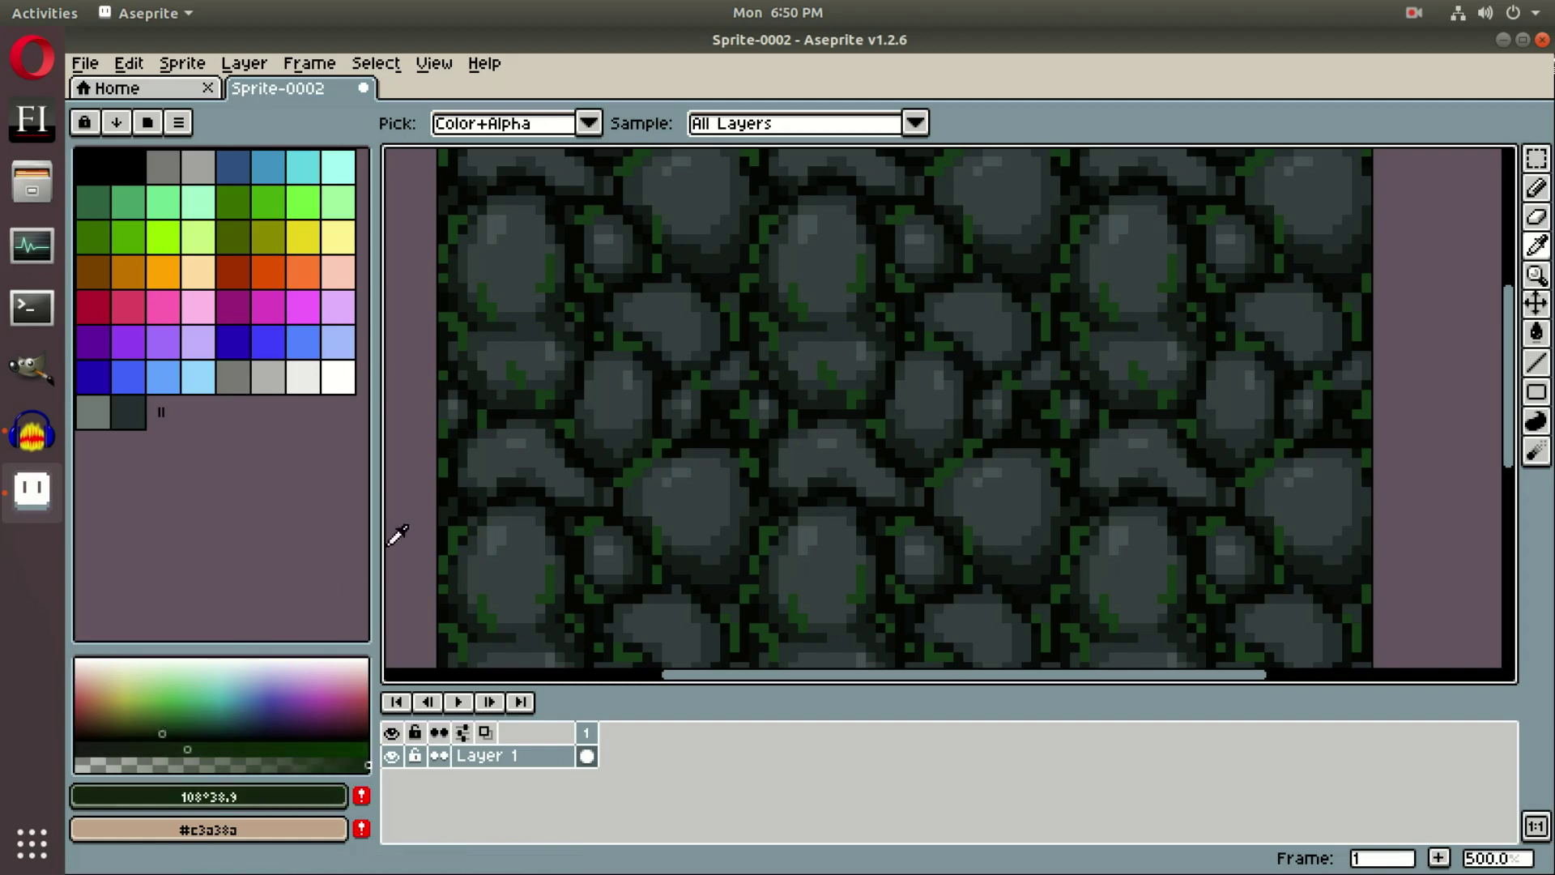
- Paint darker green shading pixels around the existing moss in the gaps beside the large oval stone and its neighbours
key("b")
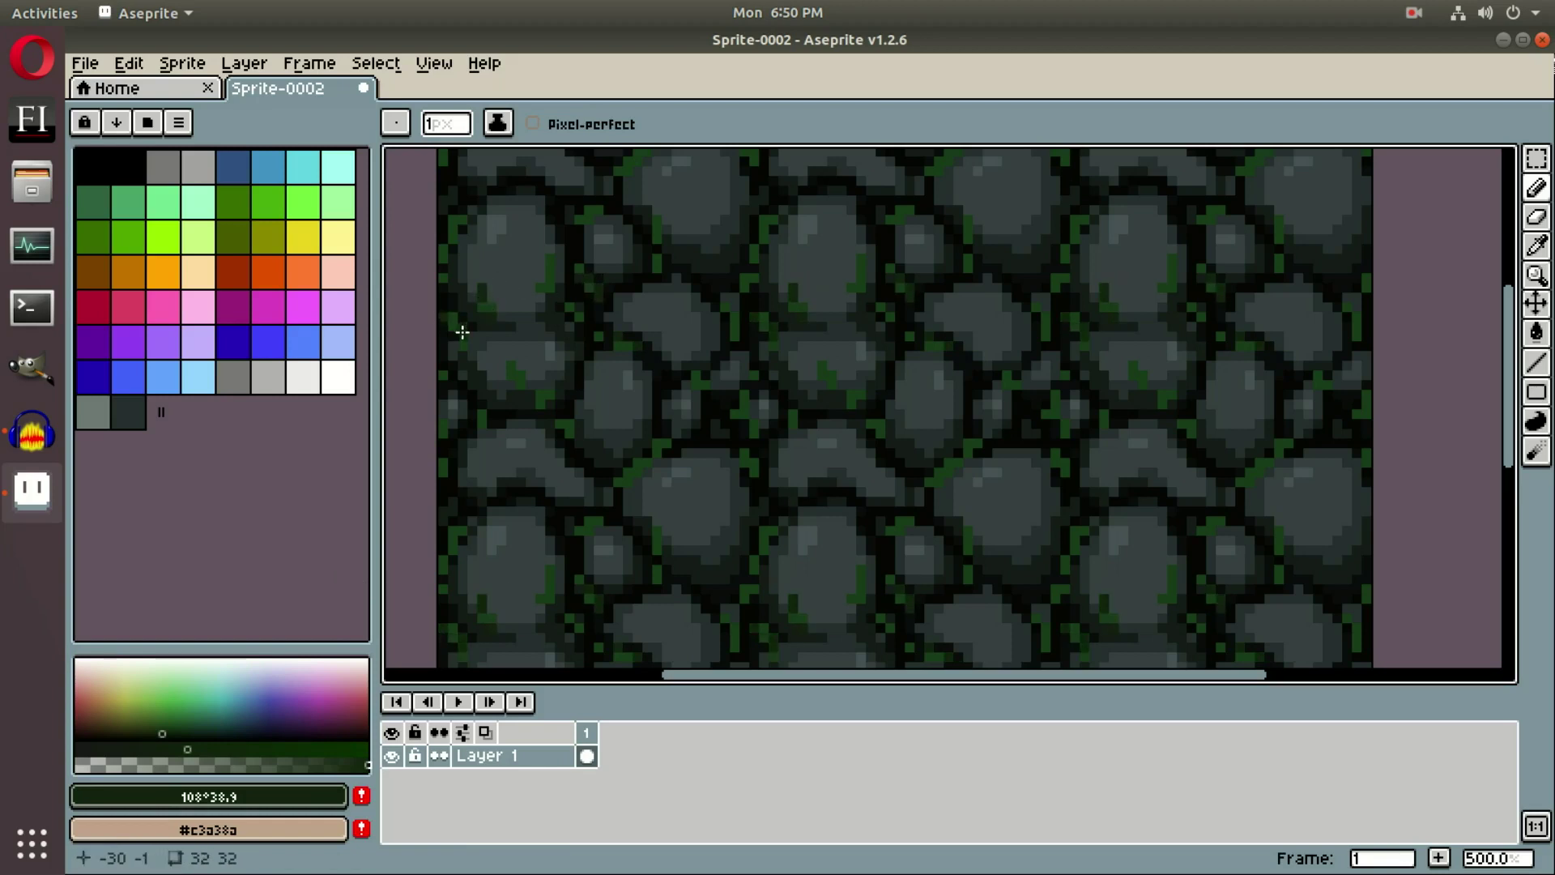
left_click(451, 235)
left_click(459, 222)
left_click_drag(452, 189, 470, 314)
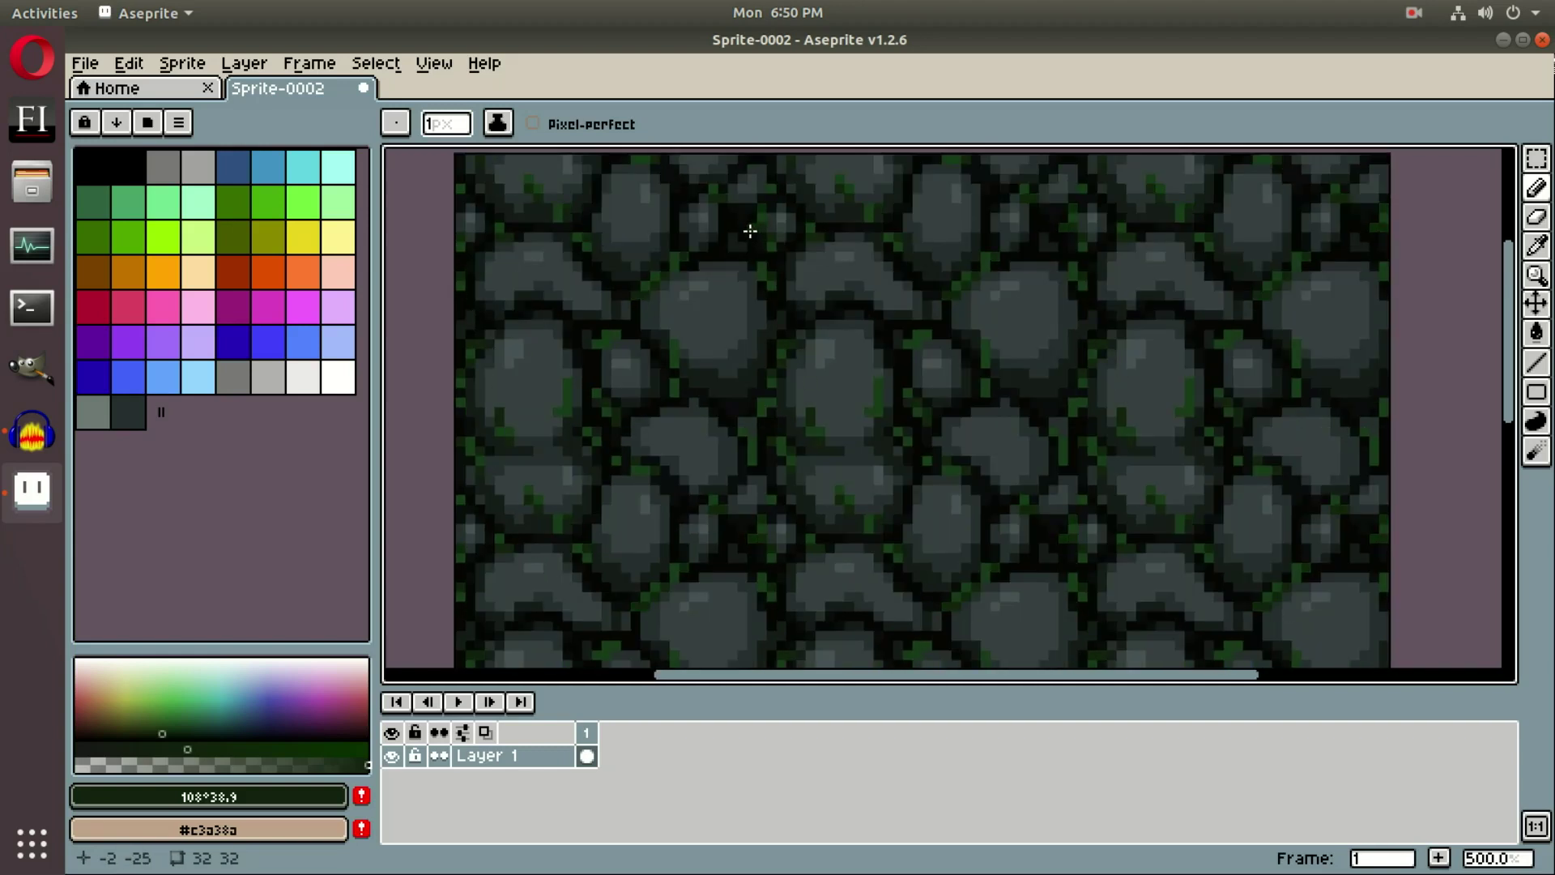
mouse_move(762, 374)
left_mouse_down()
mouse_move(708, 309)
mouse_move(707, 278)
left_mouse_up()
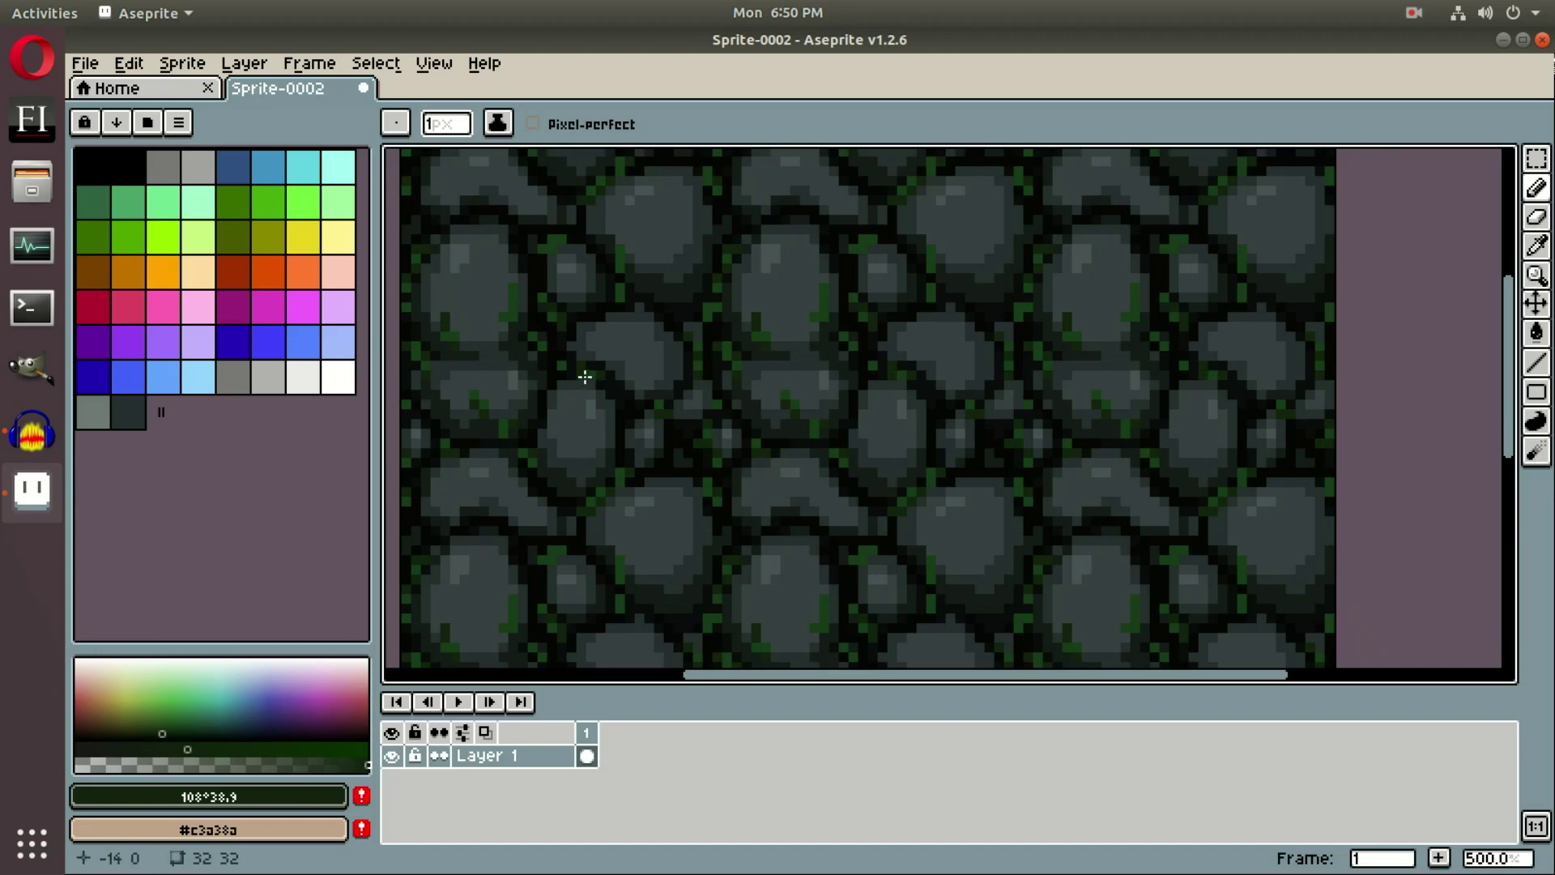
scroll(611, 416, "down", 2)
scroll(639, 434, "right", 1)
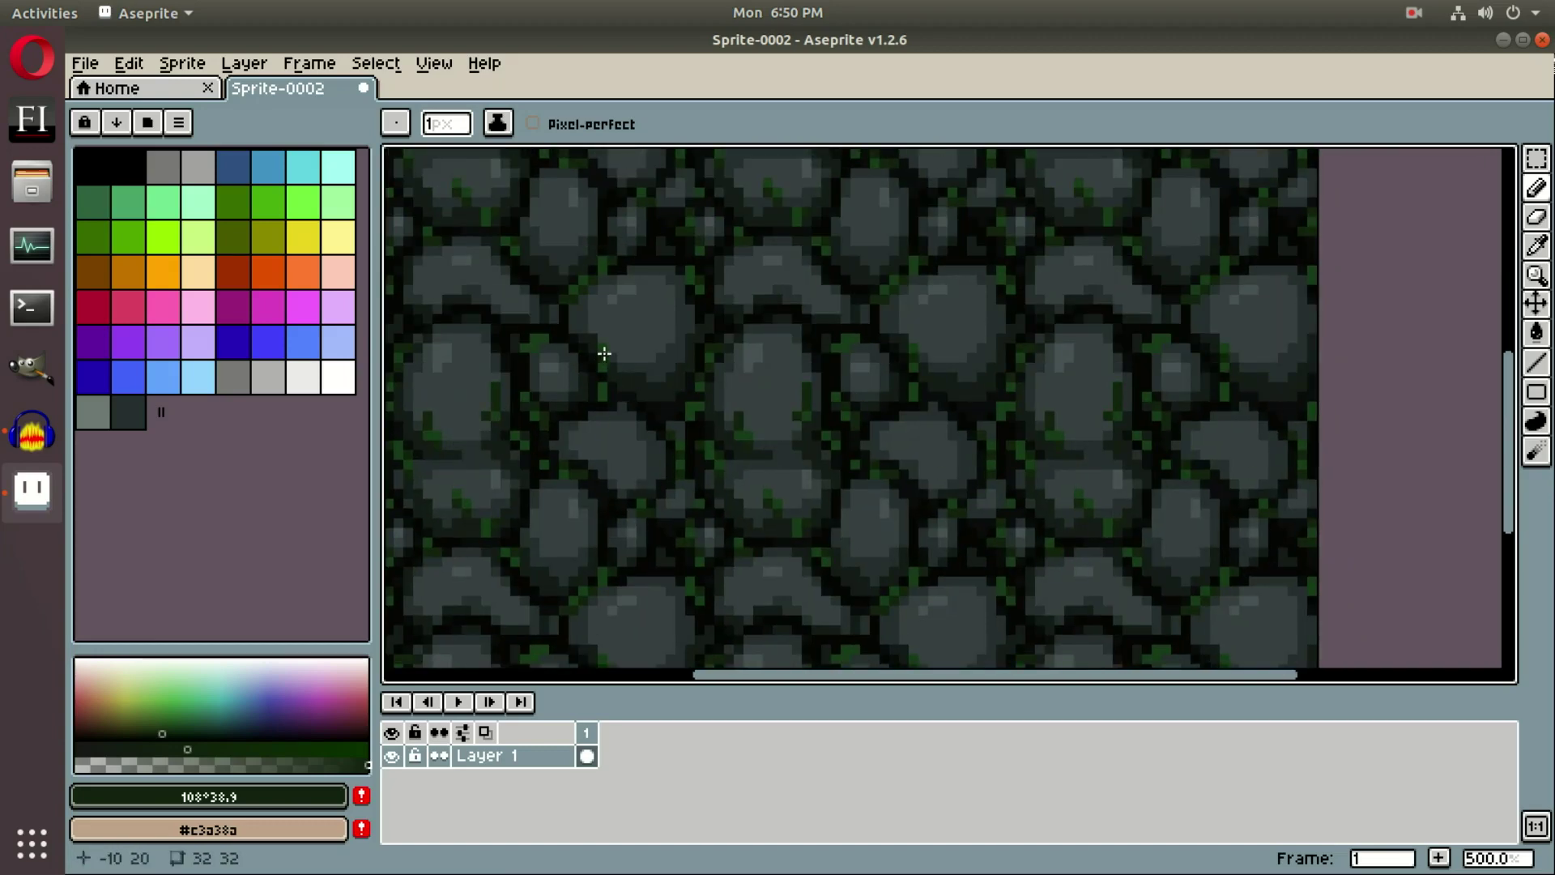
- Turn off the tiled display so that only the single 32 × 32 px tile is shown
scroll(1076, 354, "down", 4)
scroll(1076, 354, "up", 2)
scroll(1076, 354, "down", 1)
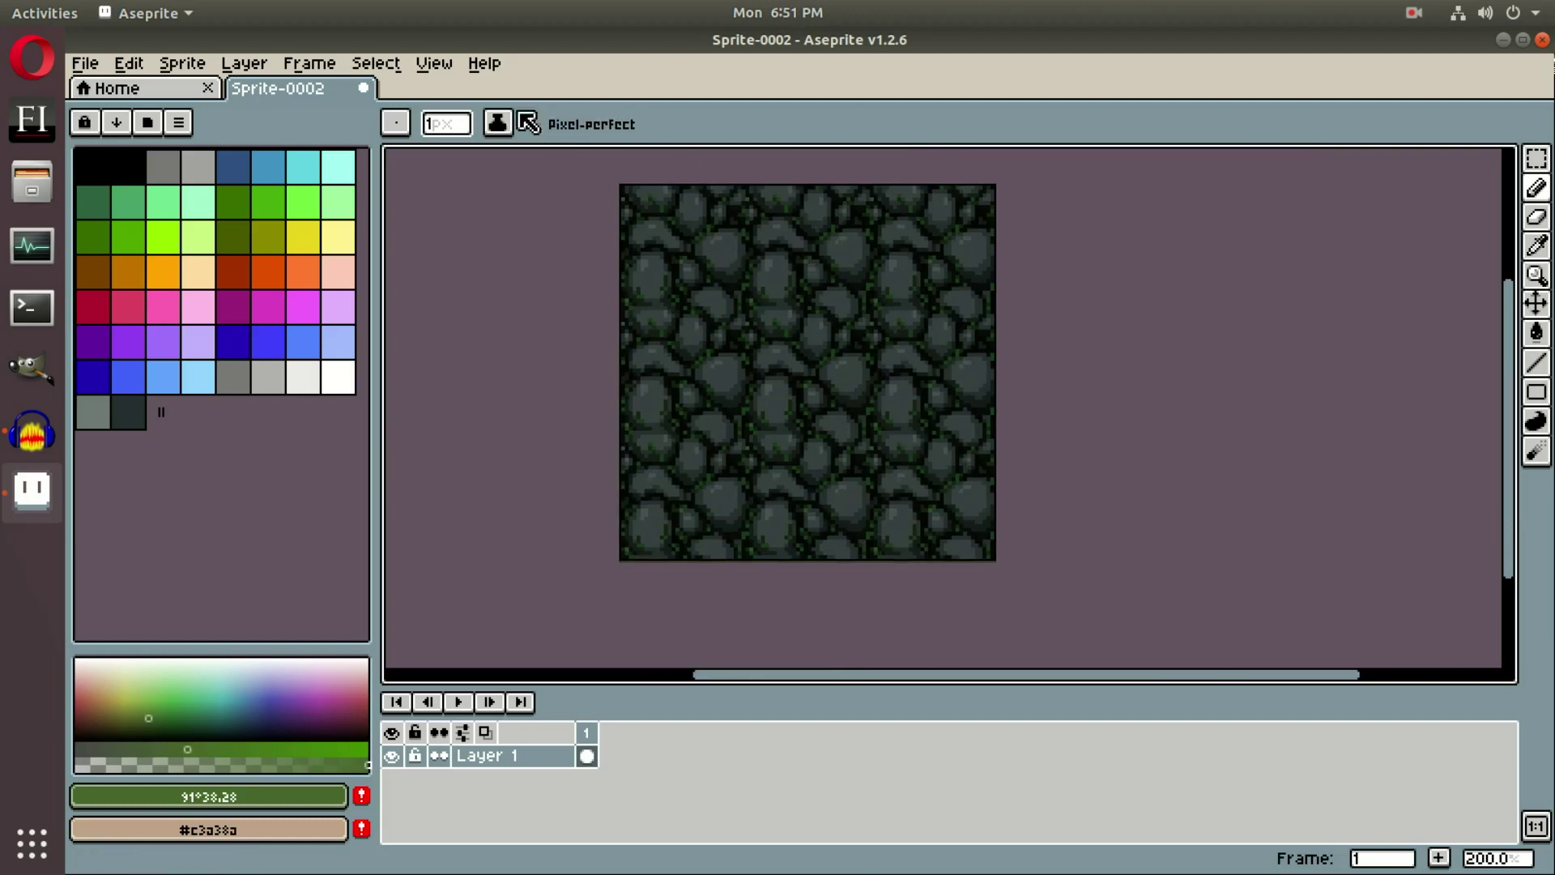
left_click(395, 66)
mouse_move(434, 63)
mouse_move(496, 200)
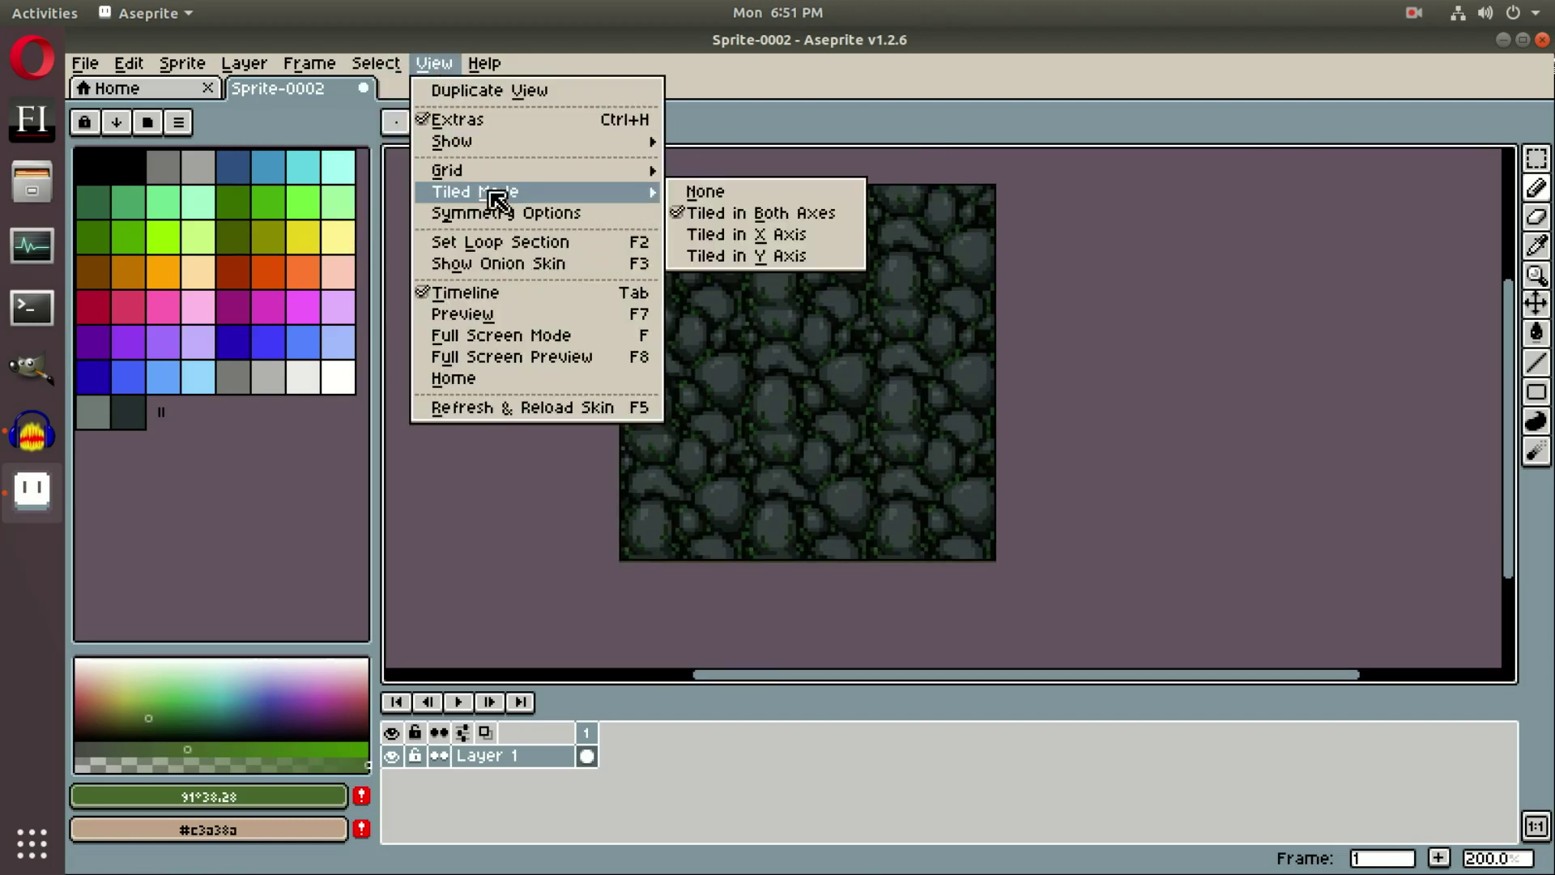
left_click(749, 193)
scroll(975, 326, "up", 1)
scroll(1053, 337, "left", 2)
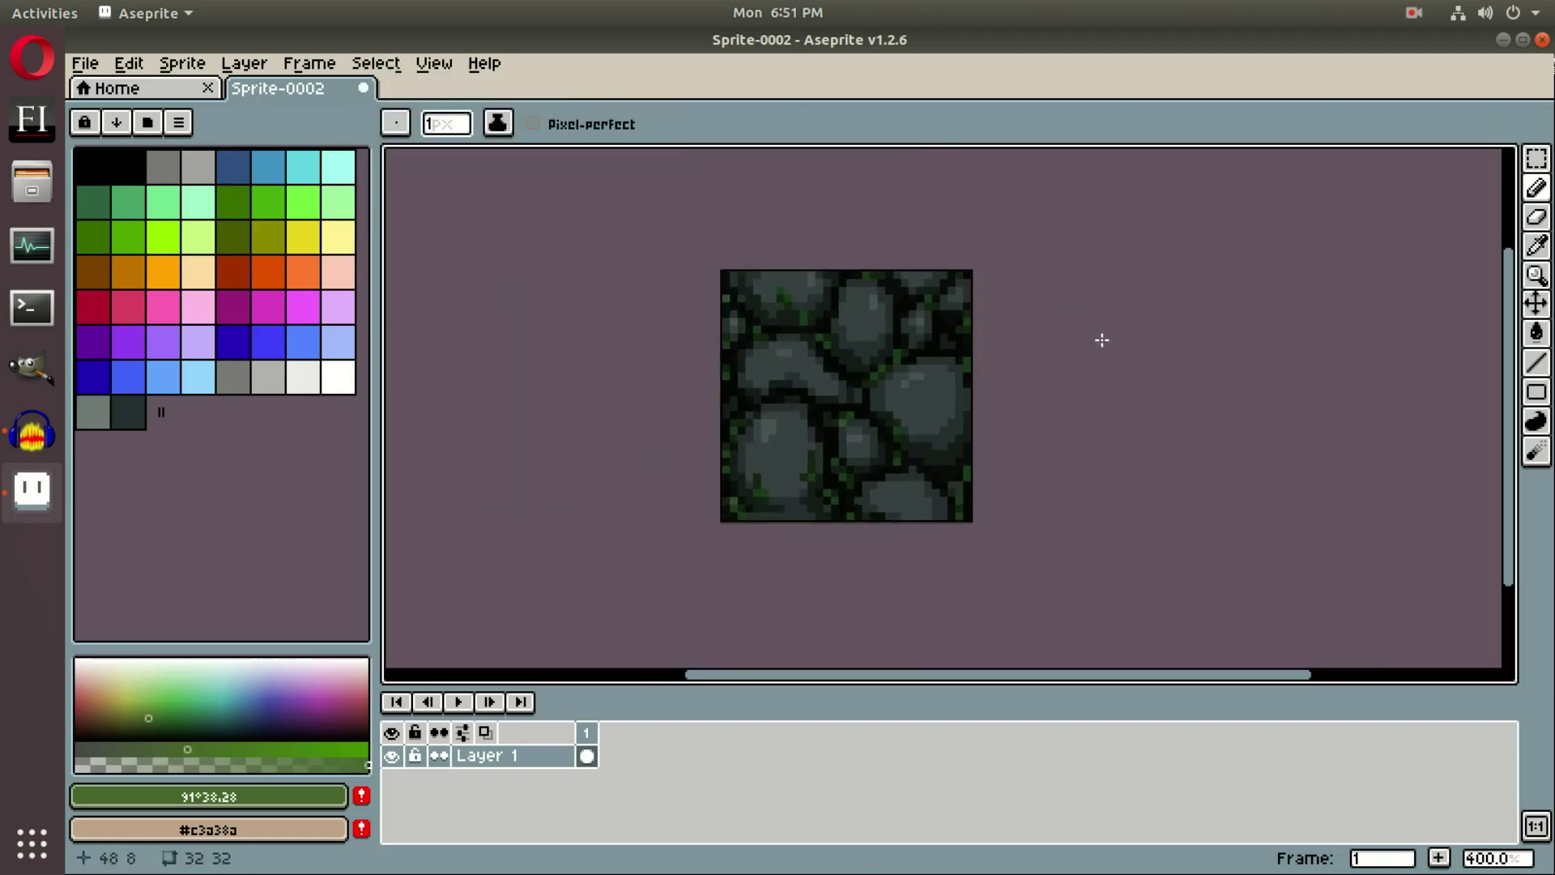
scroll(1087, 340, "up", 2)
left_click_drag(1087, 340, 1196, 311)
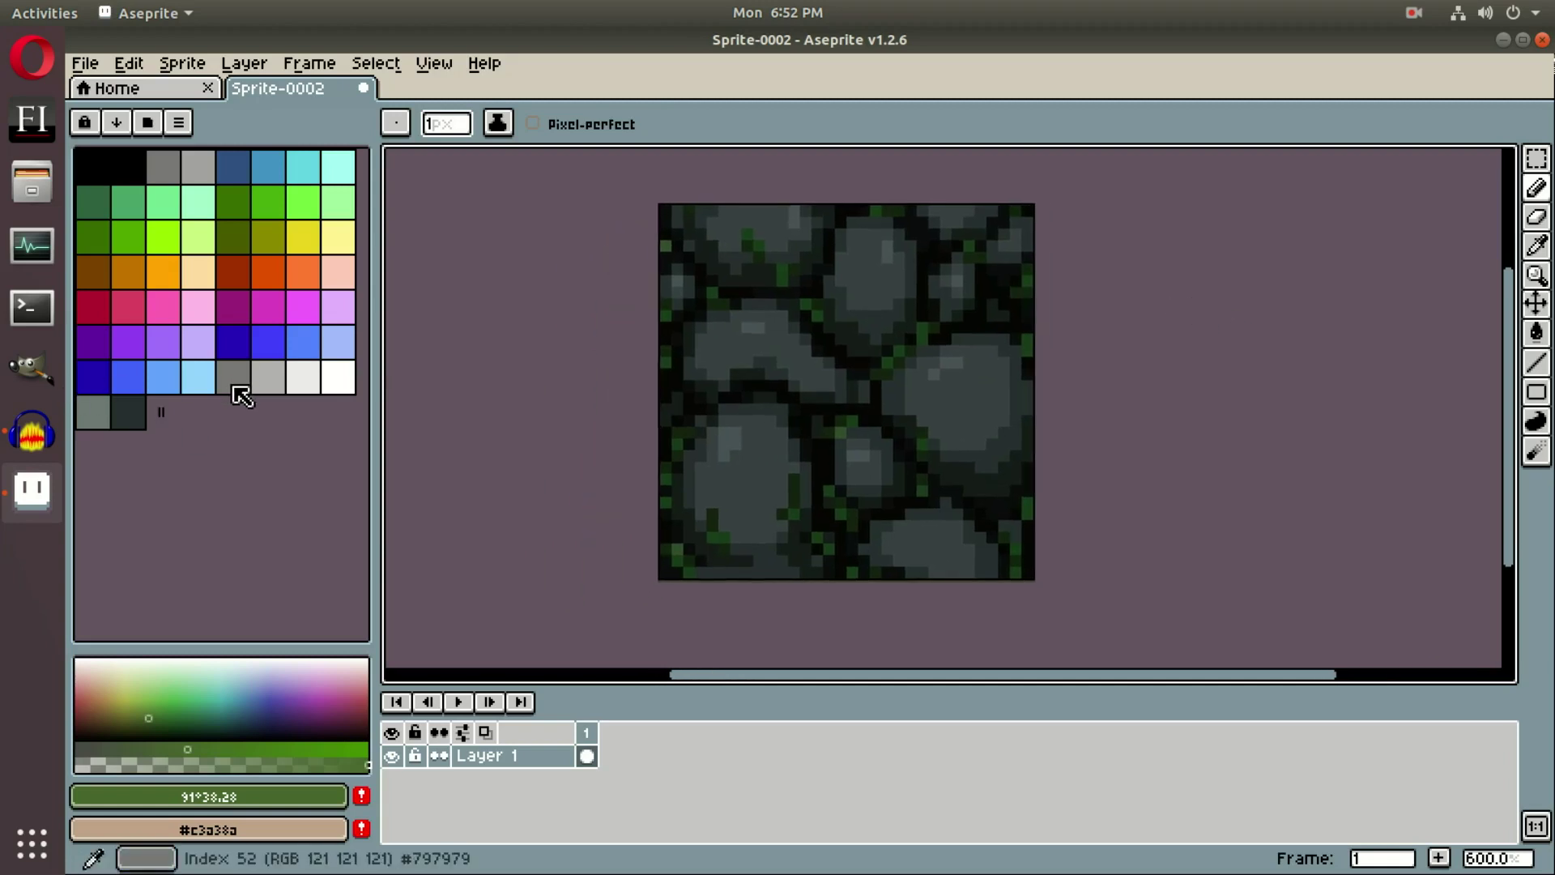
- Sample the large oval stone's blue-grey and darken it to HSL 196°, 8, 14 as the drawing colour
key("i")
left_click(738, 474)
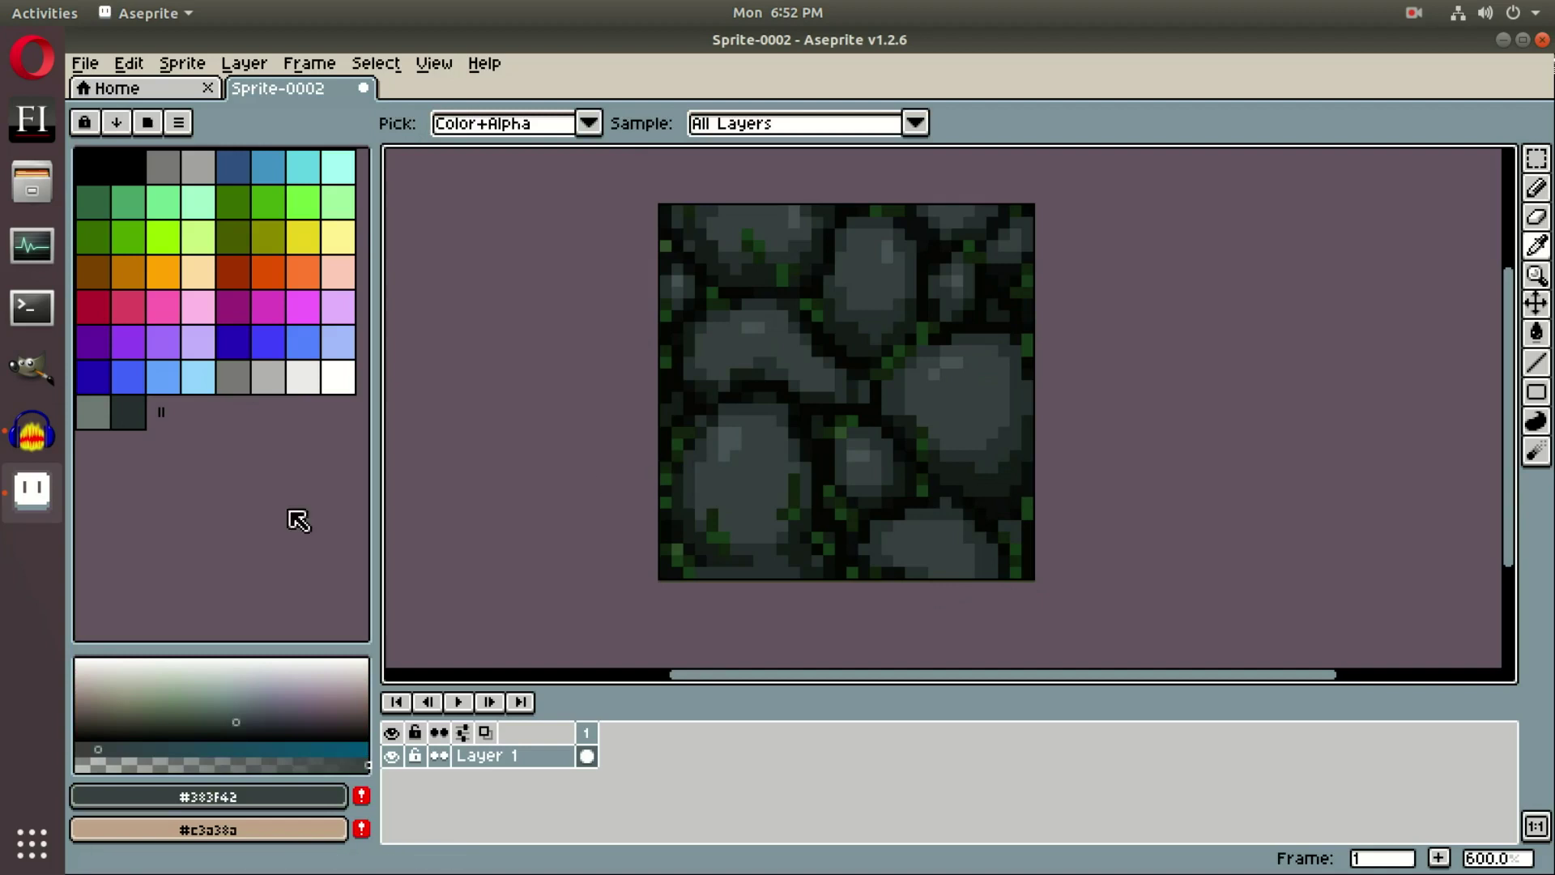
left_click(234, 728)
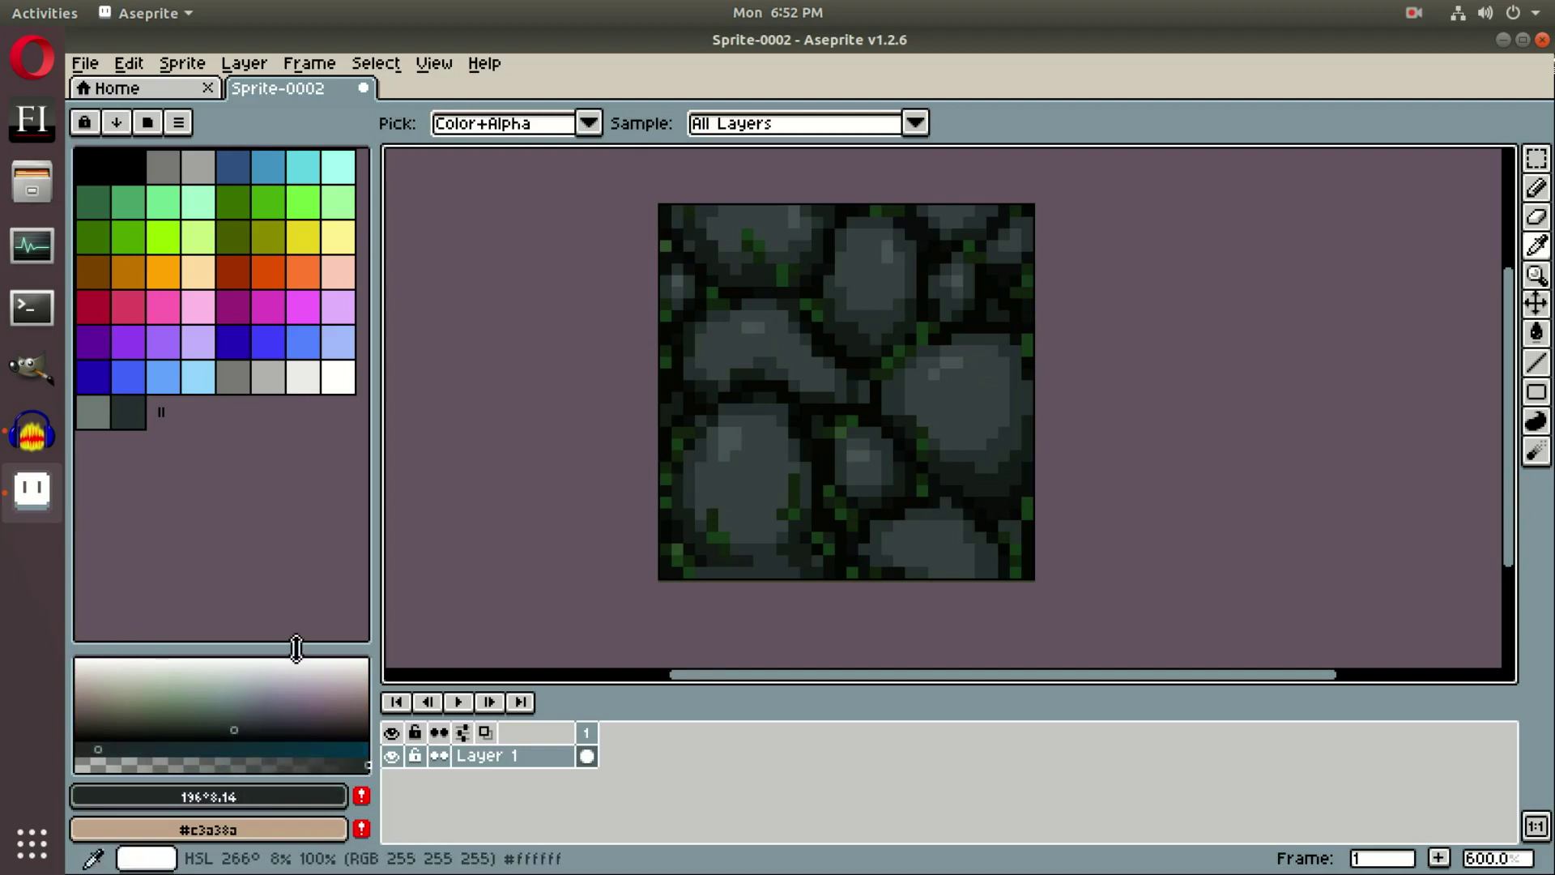
- Paint checkerboard dither shading in the dark blue-grey on the large oval, large round, bean-shaped and small round stones
key("b")
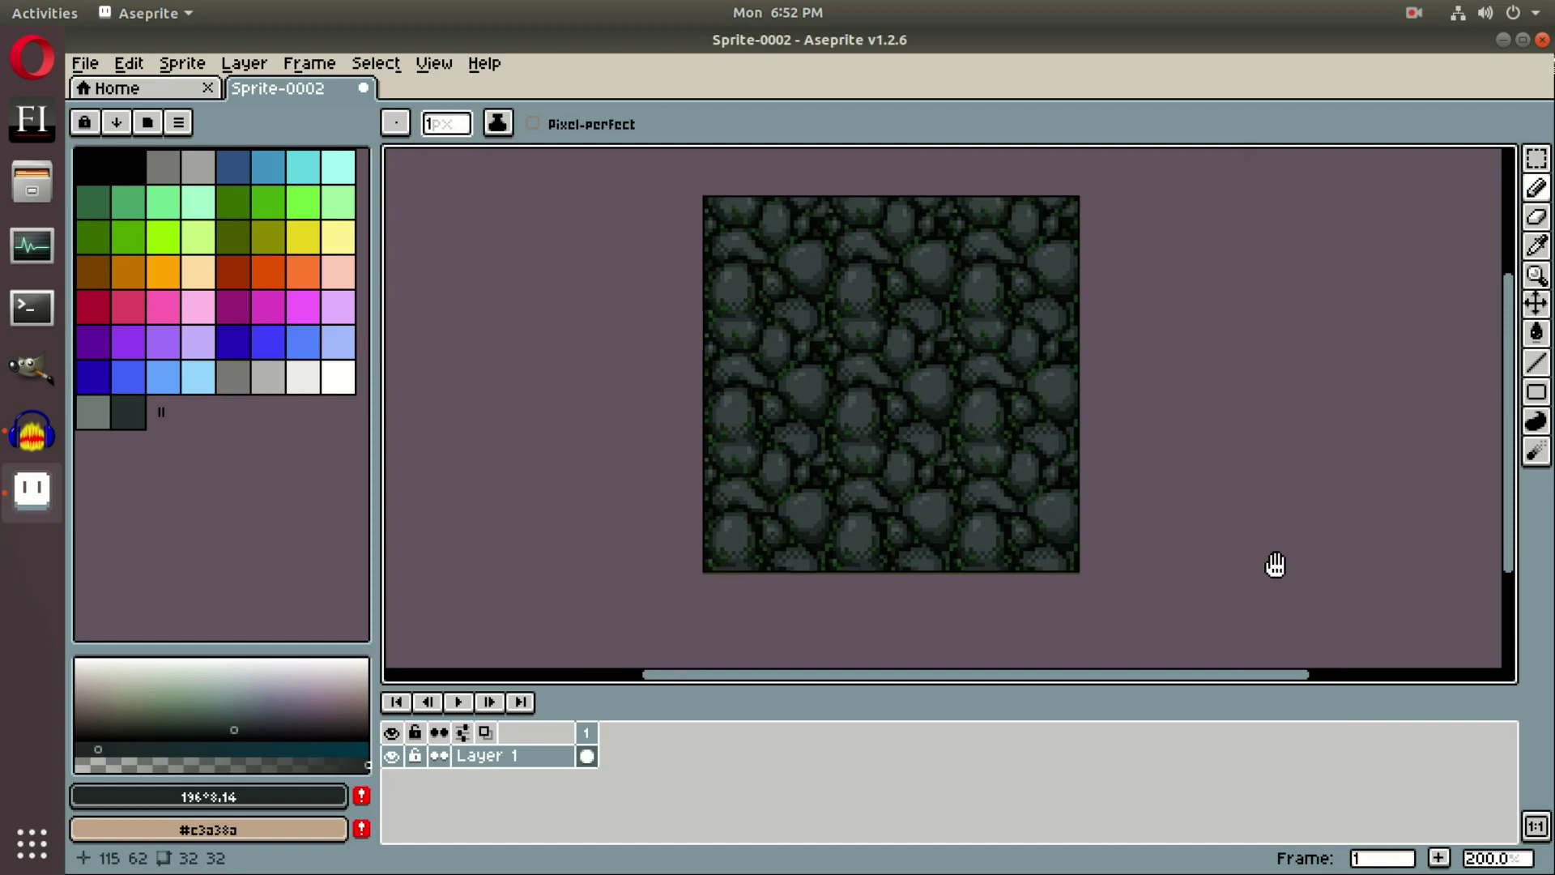
scroll(753, 430, "up", 4)
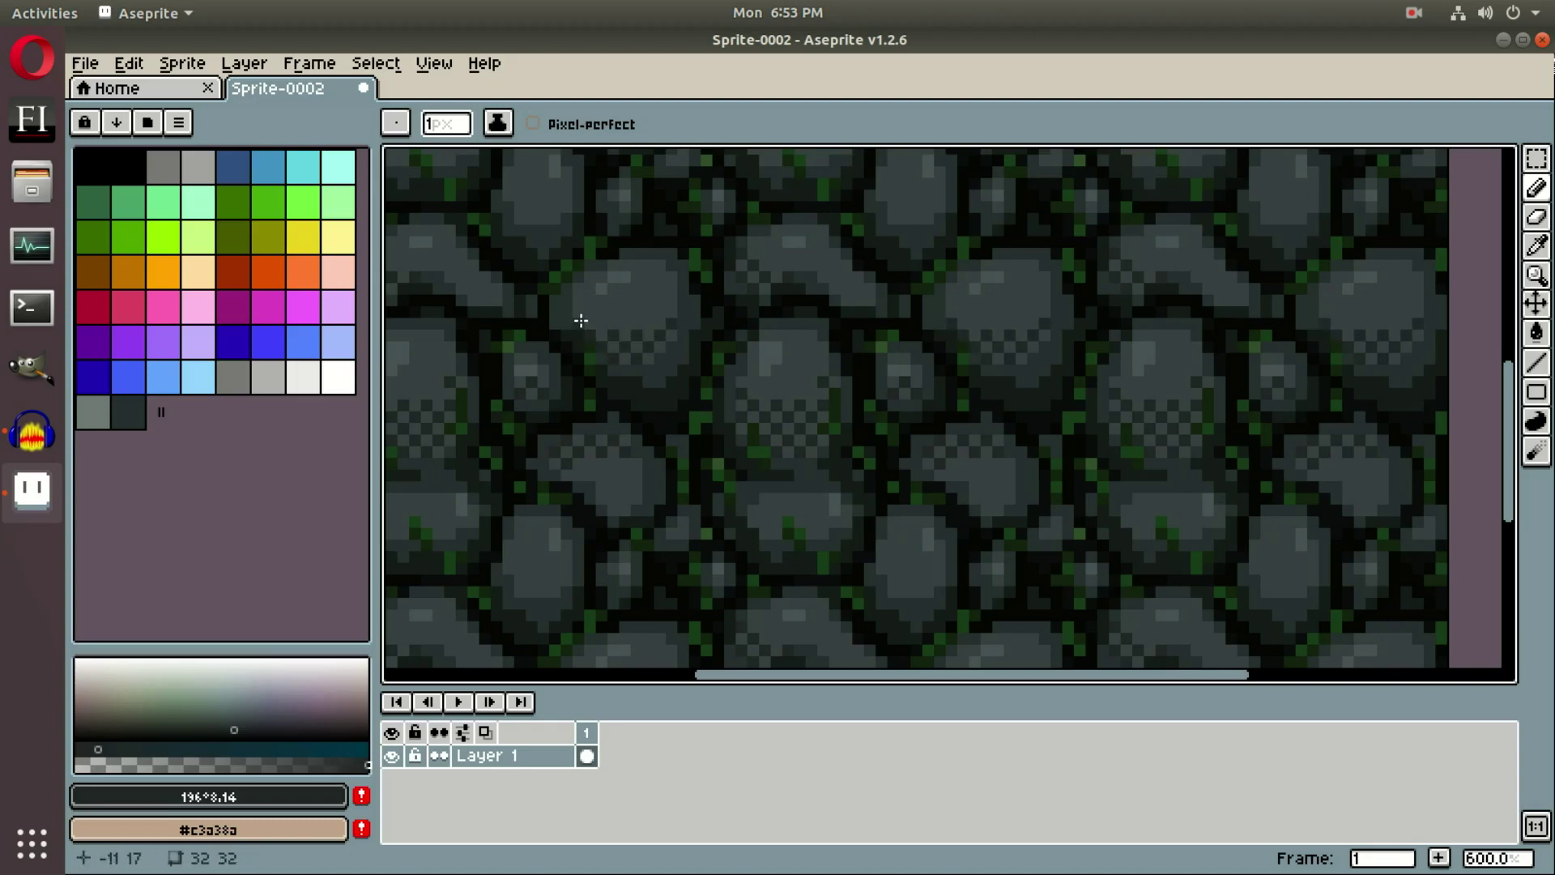
left_click_drag(655, 354, 744, 466)
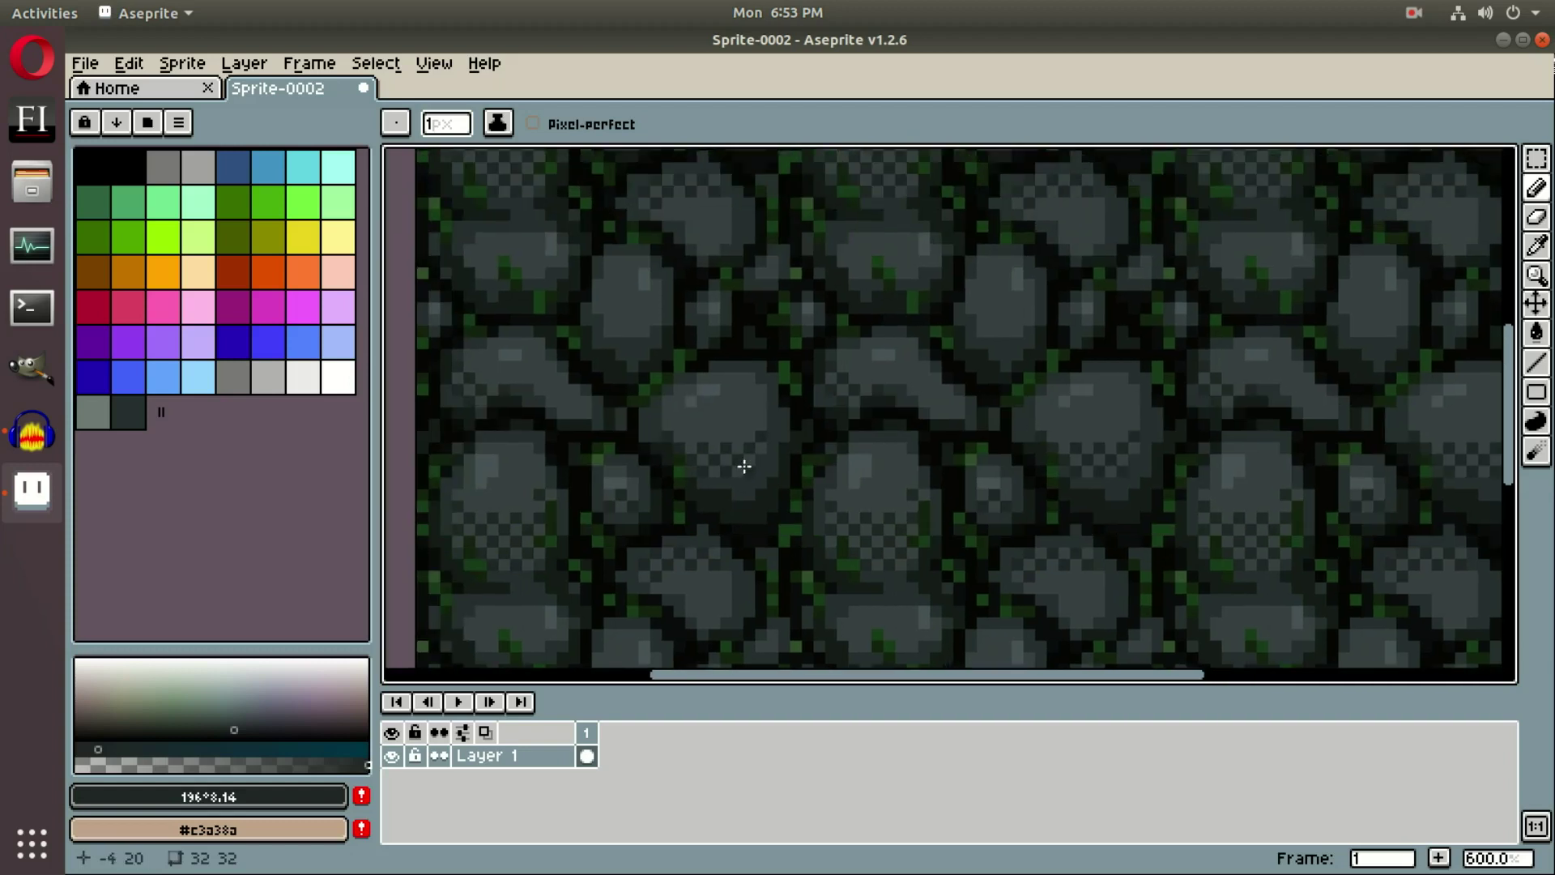